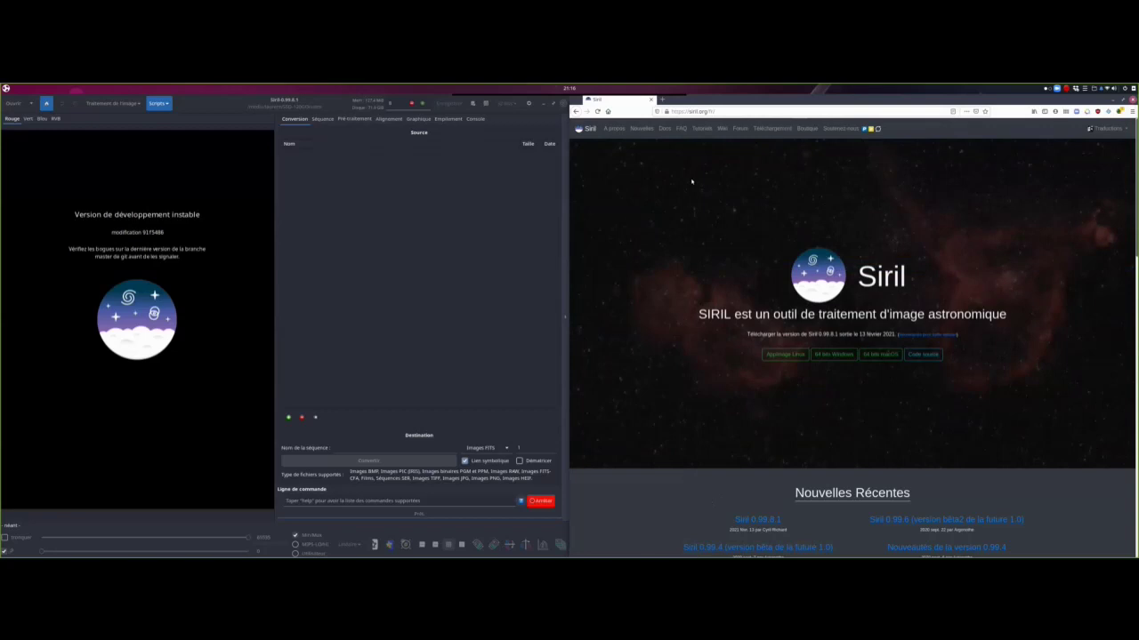
- Check the Siril website's available translations and view its Tutoriels page
click(1127, 130)
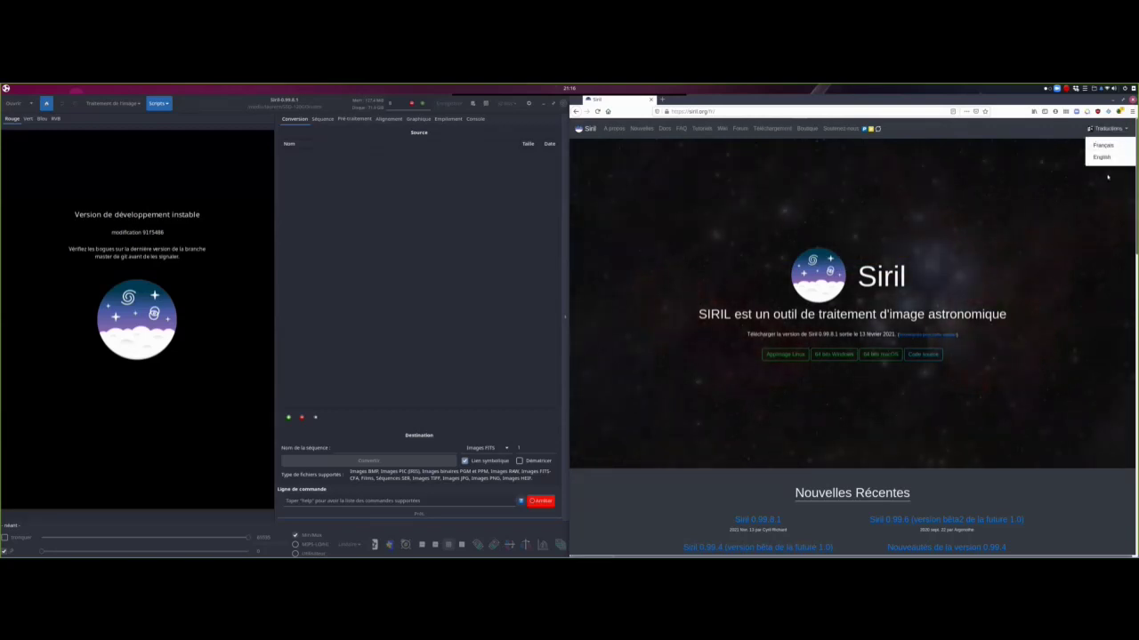
click(895, 182)
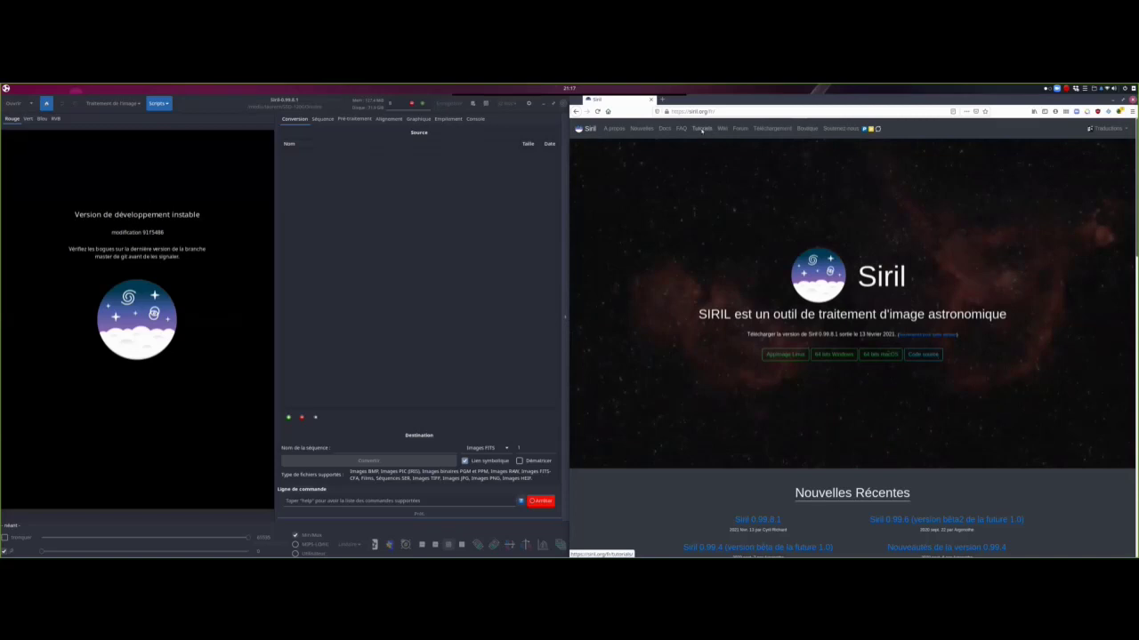
click(702, 130)
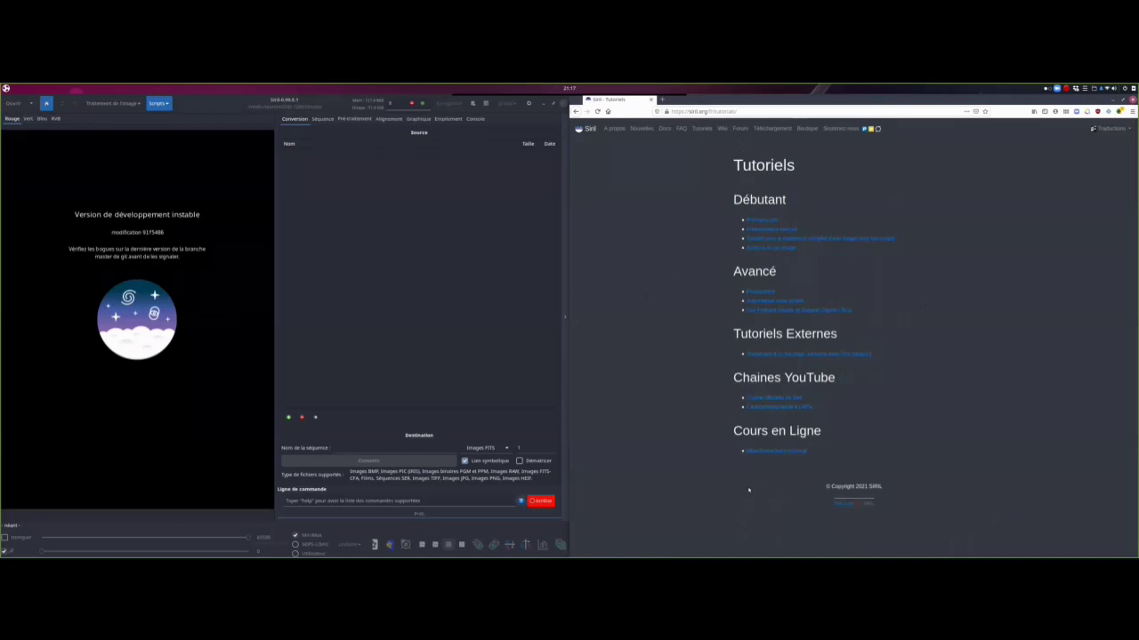
- Look through the FAQ page of the Siril website and return to the site's home page
click(681, 129)
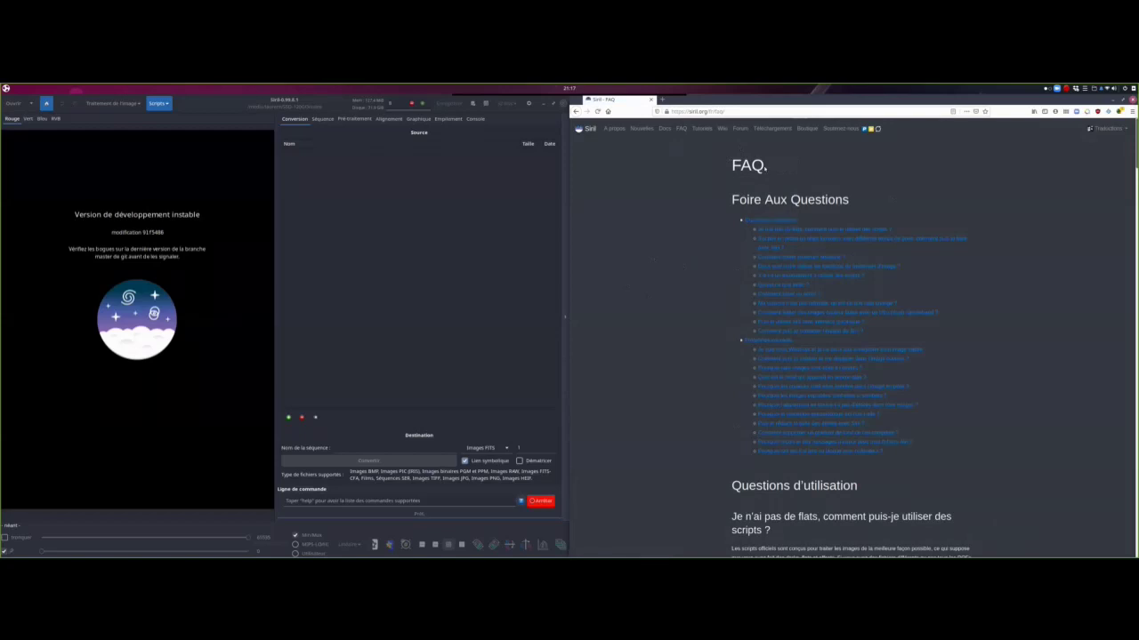
scroll(693, 371, down, 4)
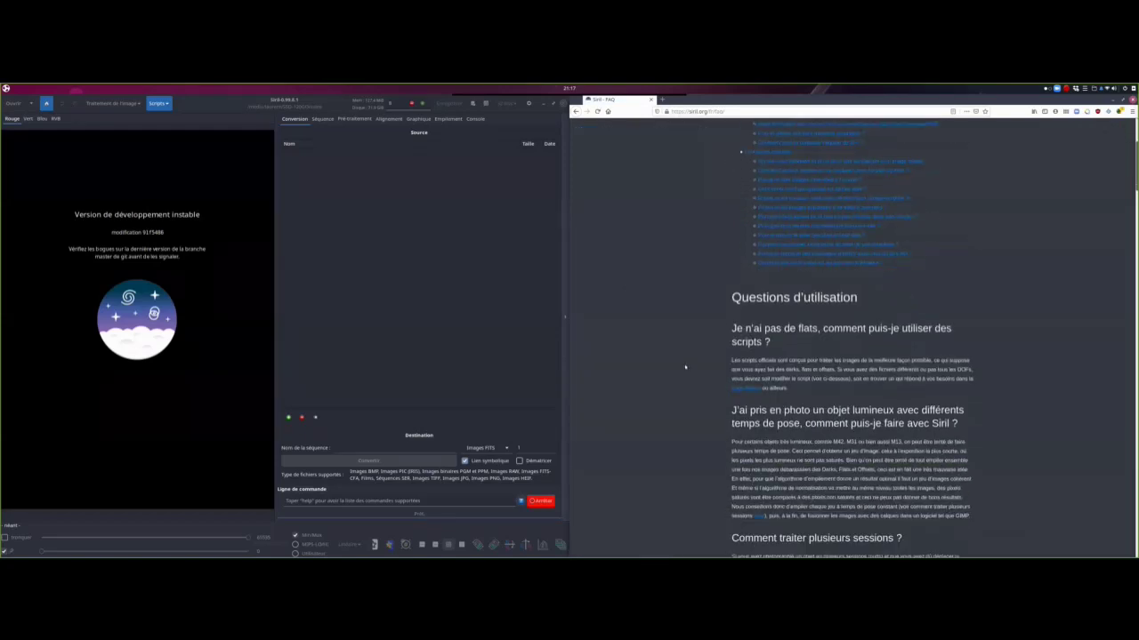
scroll(685, 367, down, 1)
scroll(685, 366, up, 5)
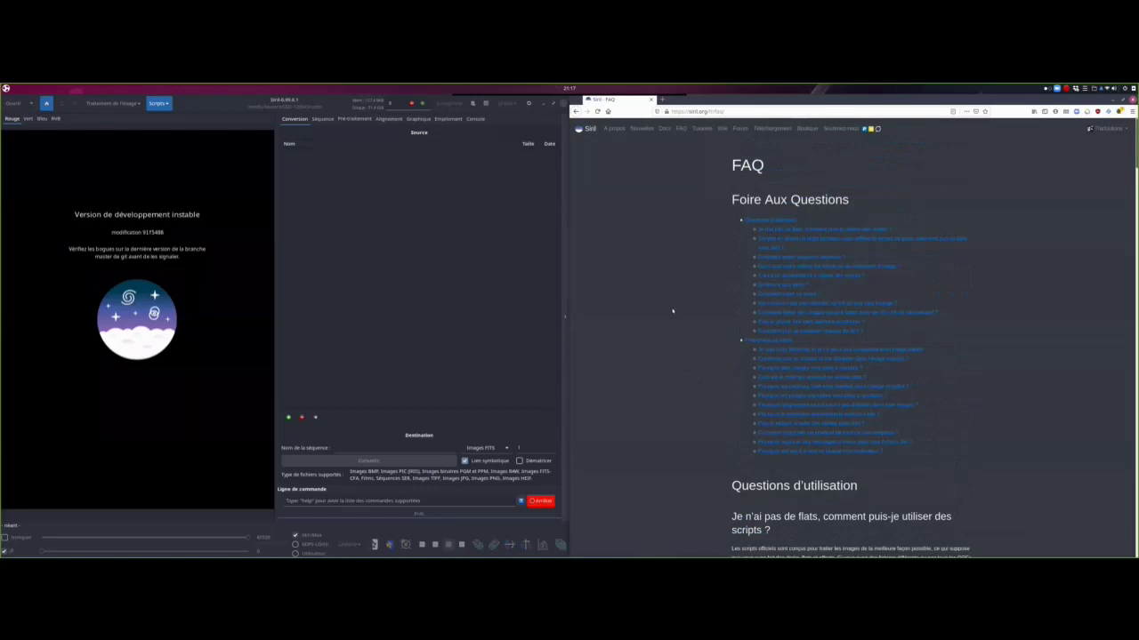
click(589, 128)
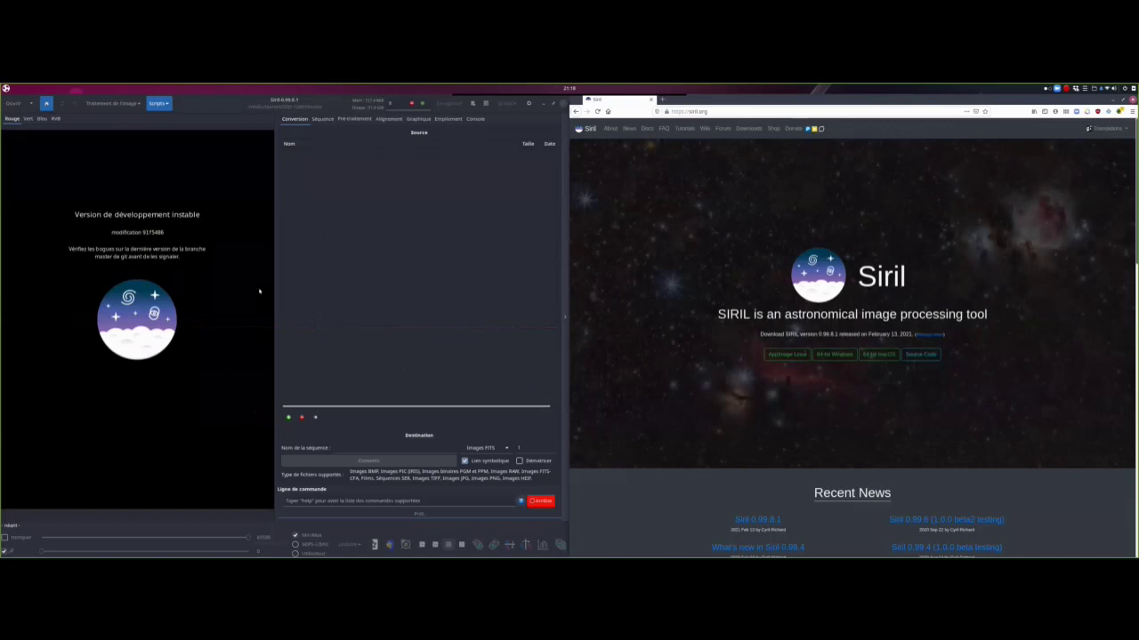
- Switch to Siril and look over the list of available preprocessing scripts without running any
click(167, 104)
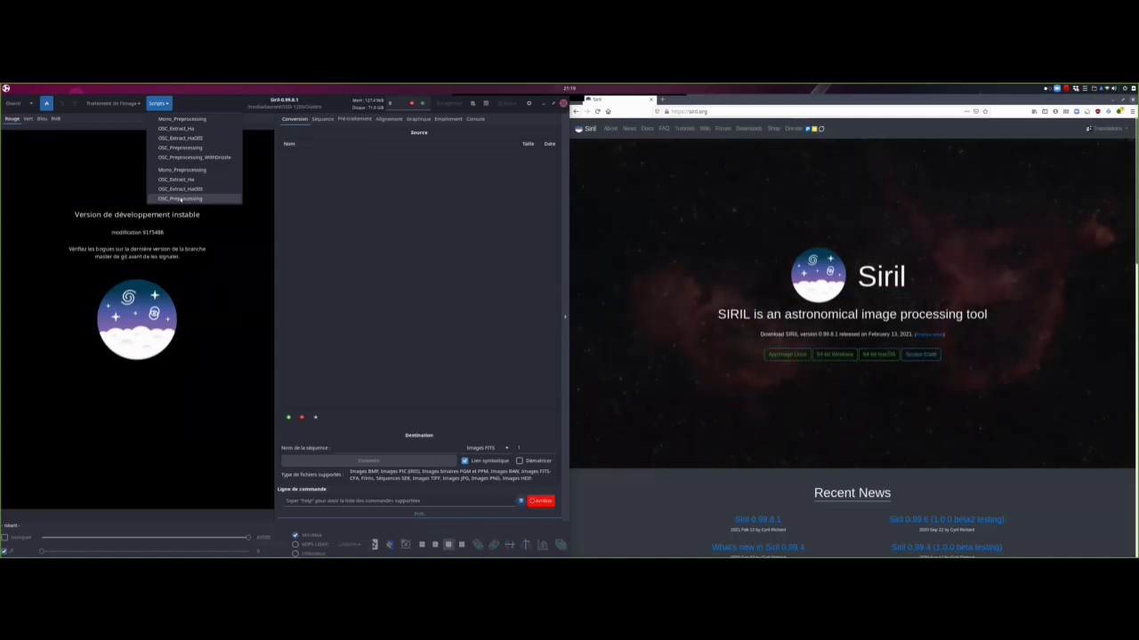
click(390, 230)
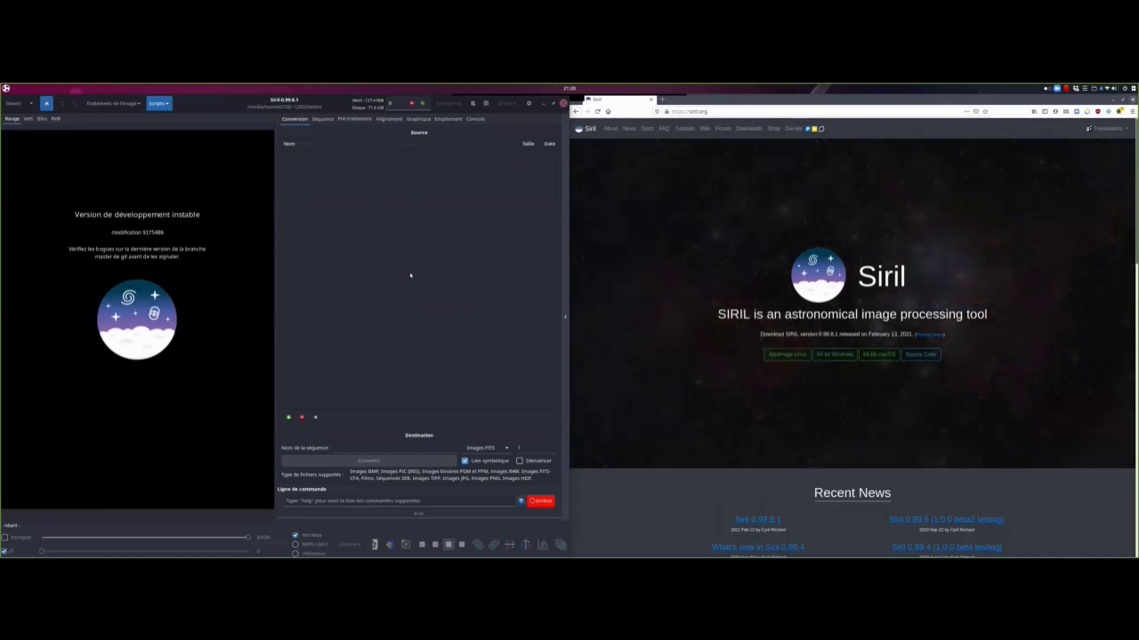
click(159, 104)
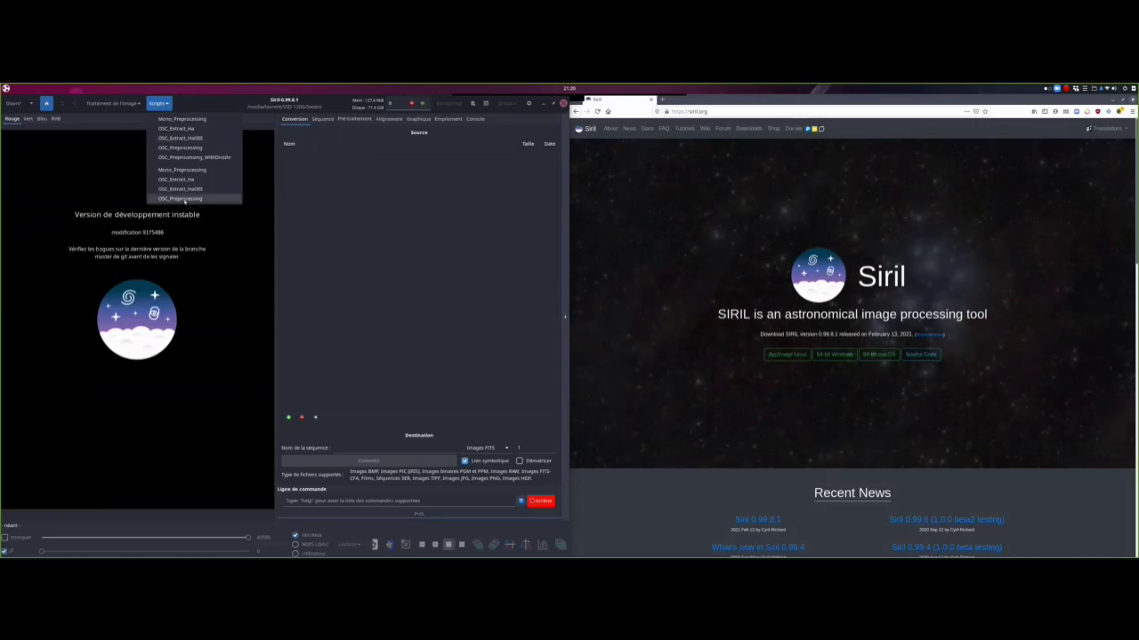
click(90, 179)
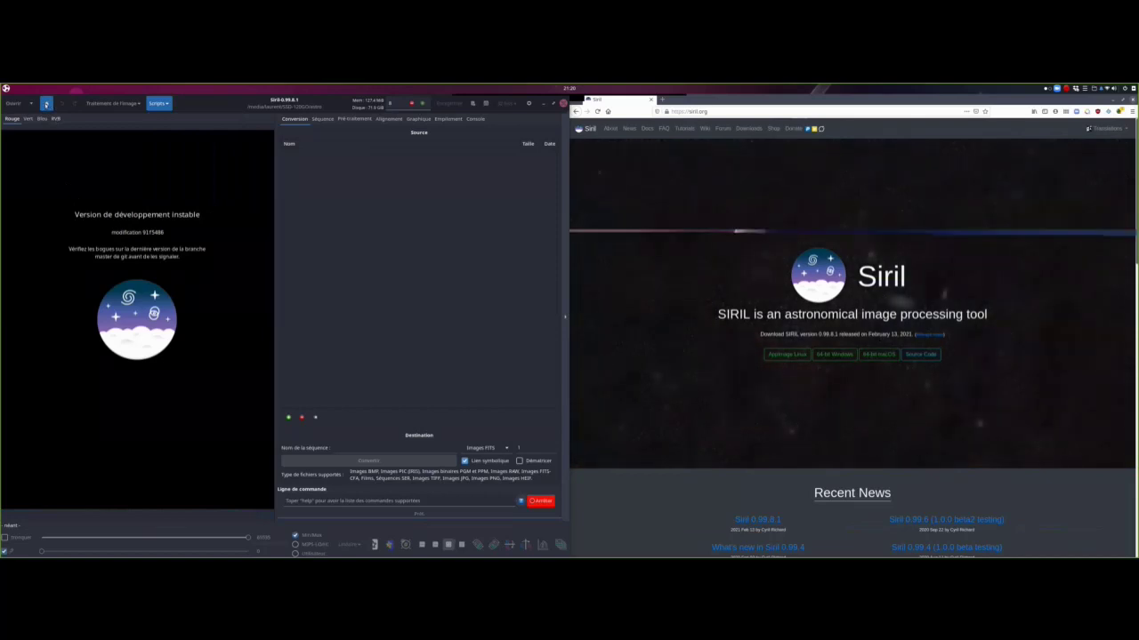
- Check that the astro working directory holds the lights, darks, flats and biases subfolders, leaving the directory selection as is
click(46, 105)
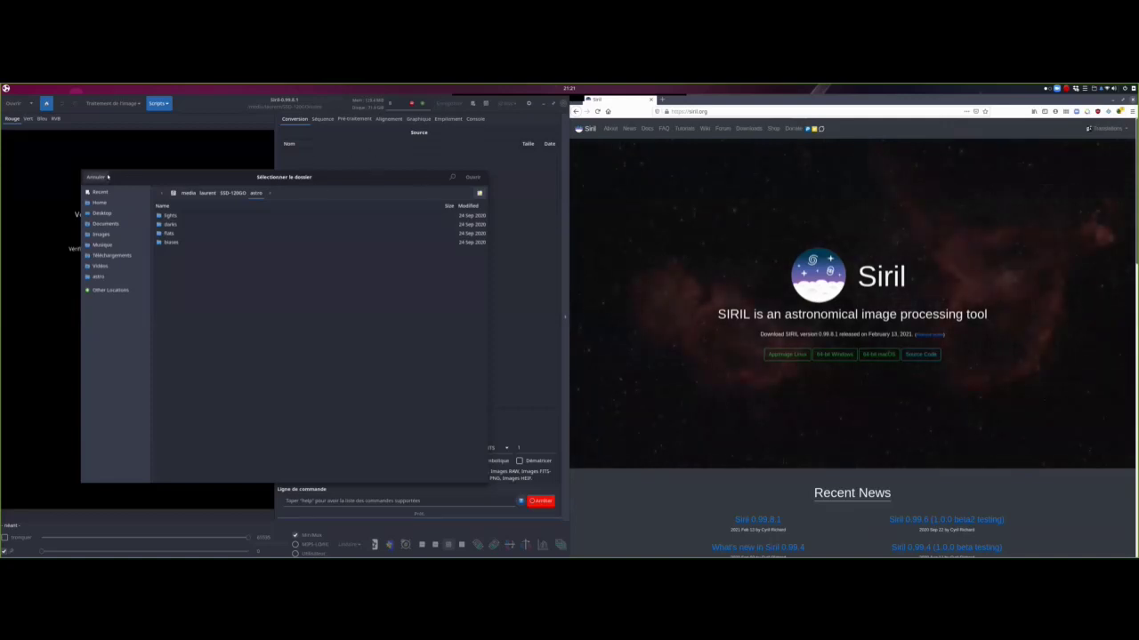
click(95, 177)
click(46, 105)
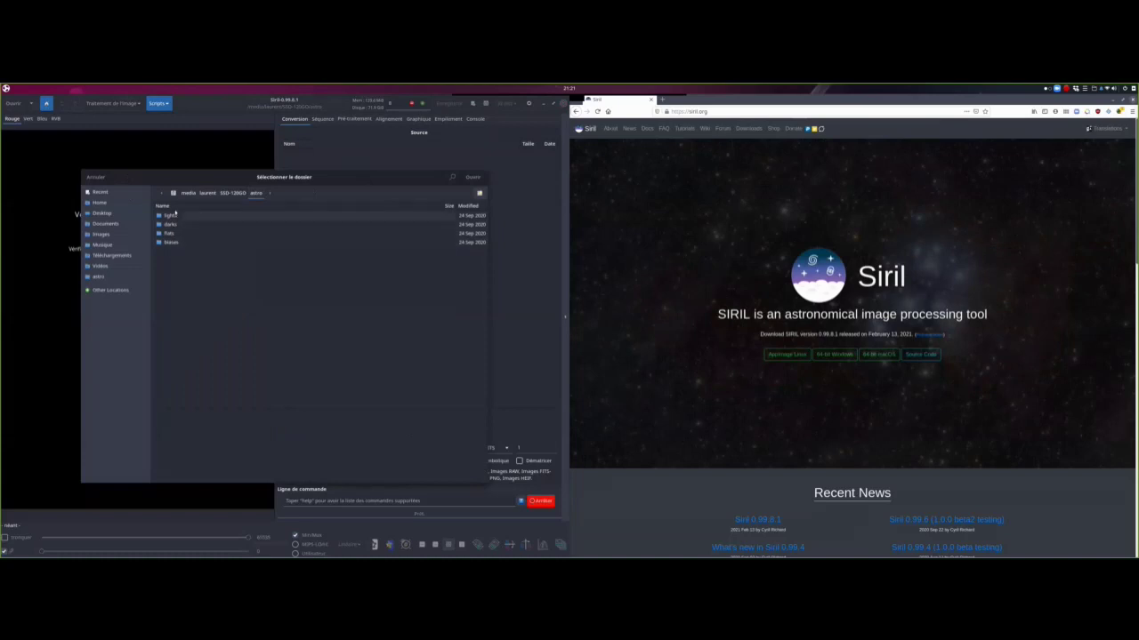
click(95, 177)
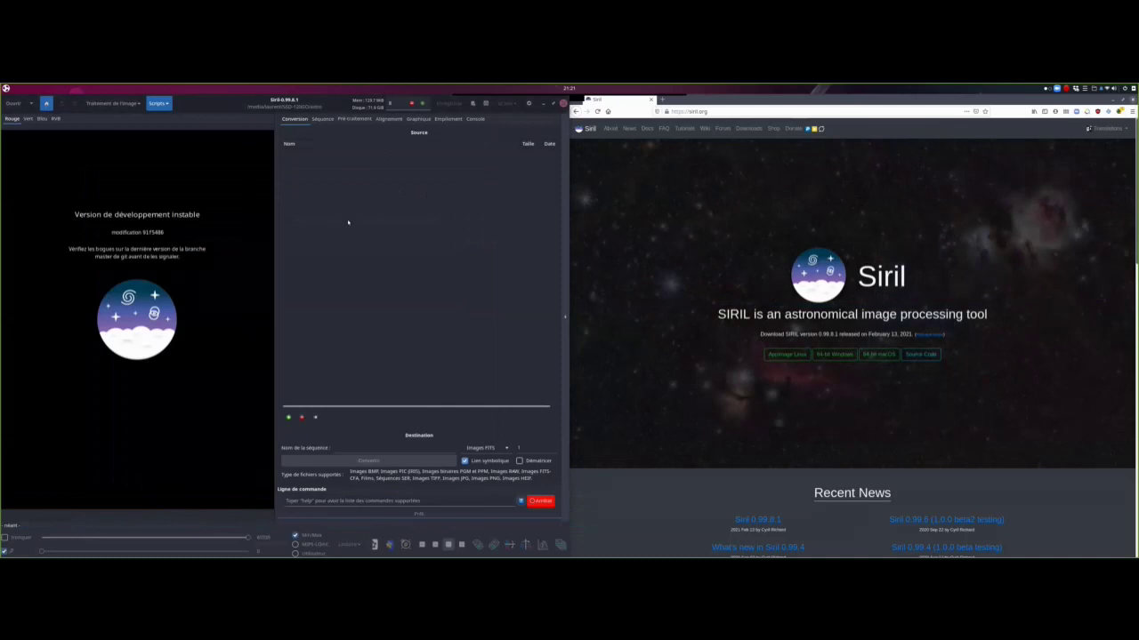
- Run the OSC_Preprocessing script on the astro folder and accept the script notice
click(159, 104)
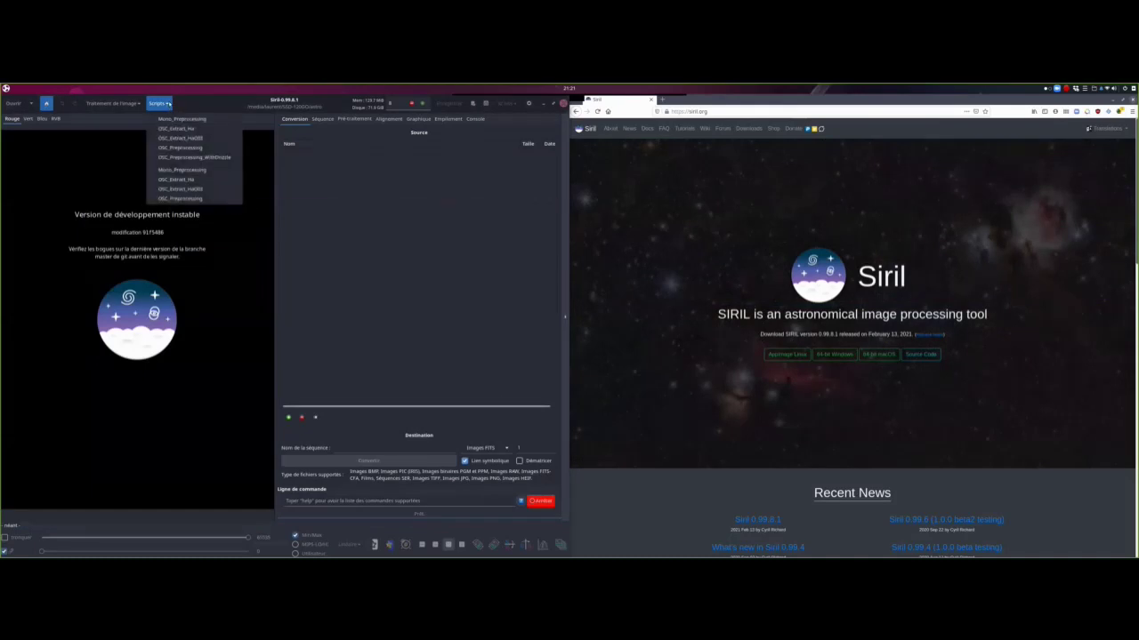
click(187, 200)
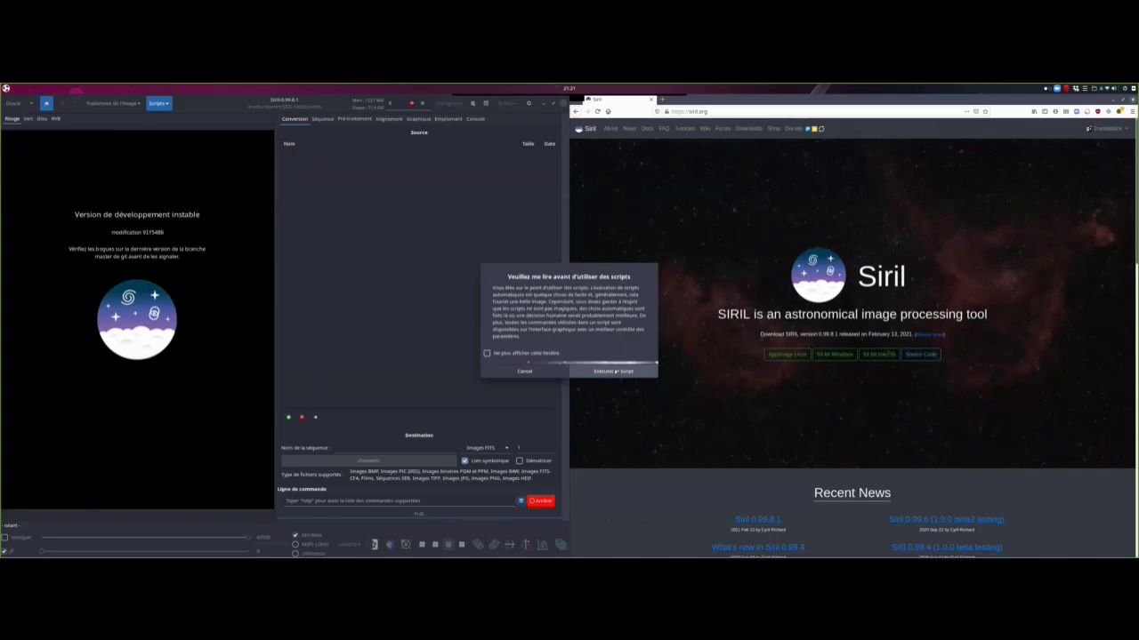
click(614, 372)
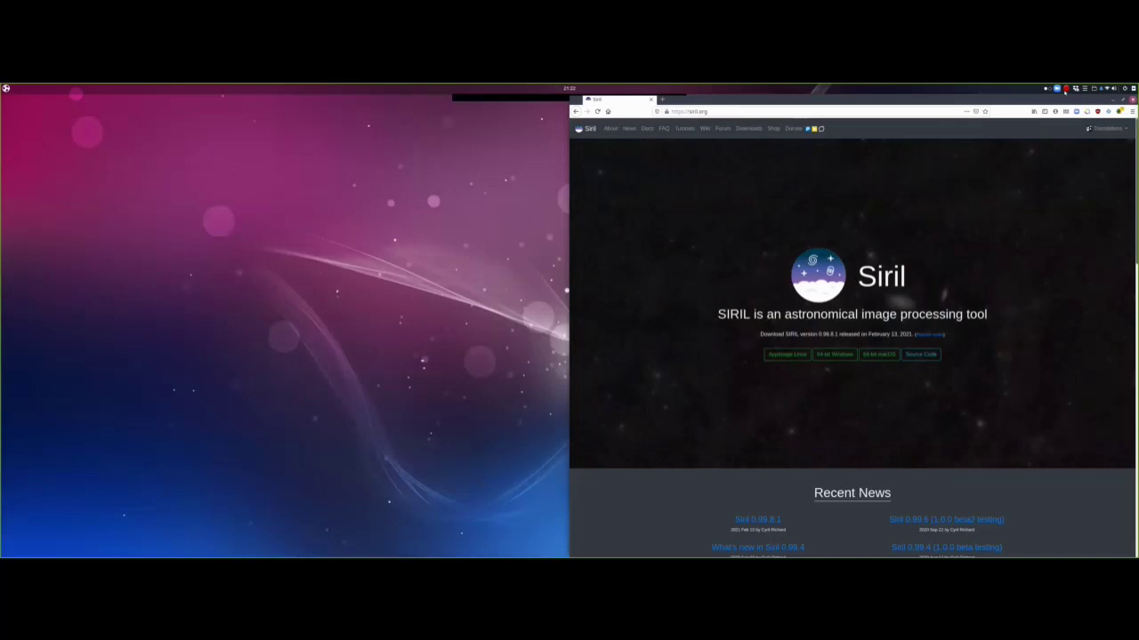
- Clear the browser window away and relaunch Siril from its AppImage in the home directory's app folder, closing the file manager
click(1122, 99)
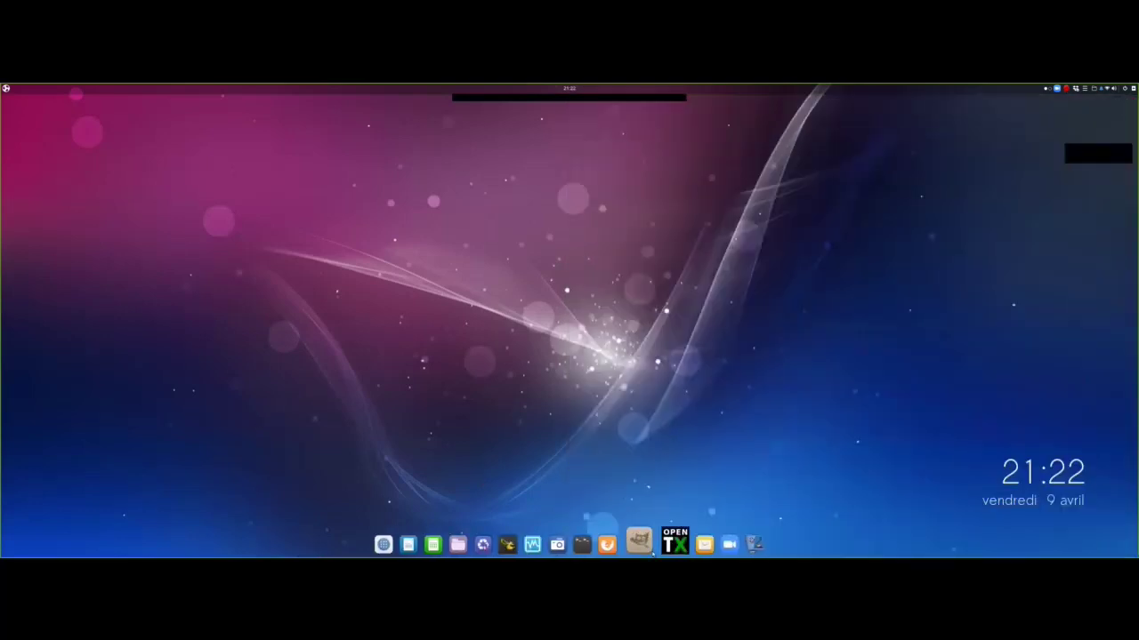
click(458, 544)
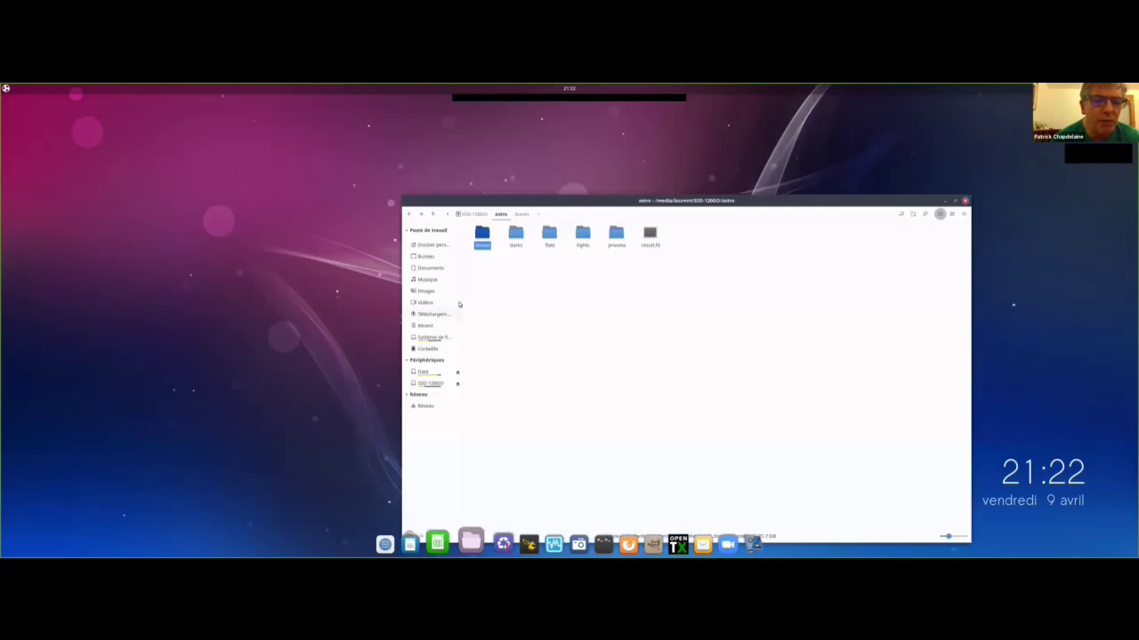
click(435, 245)
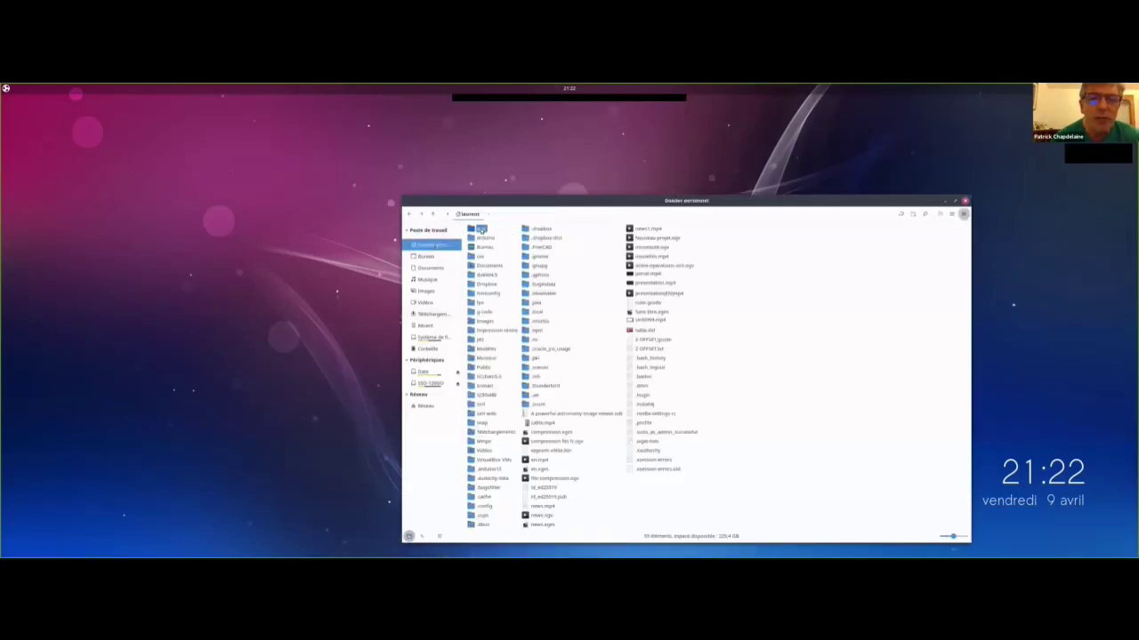
key(Return)
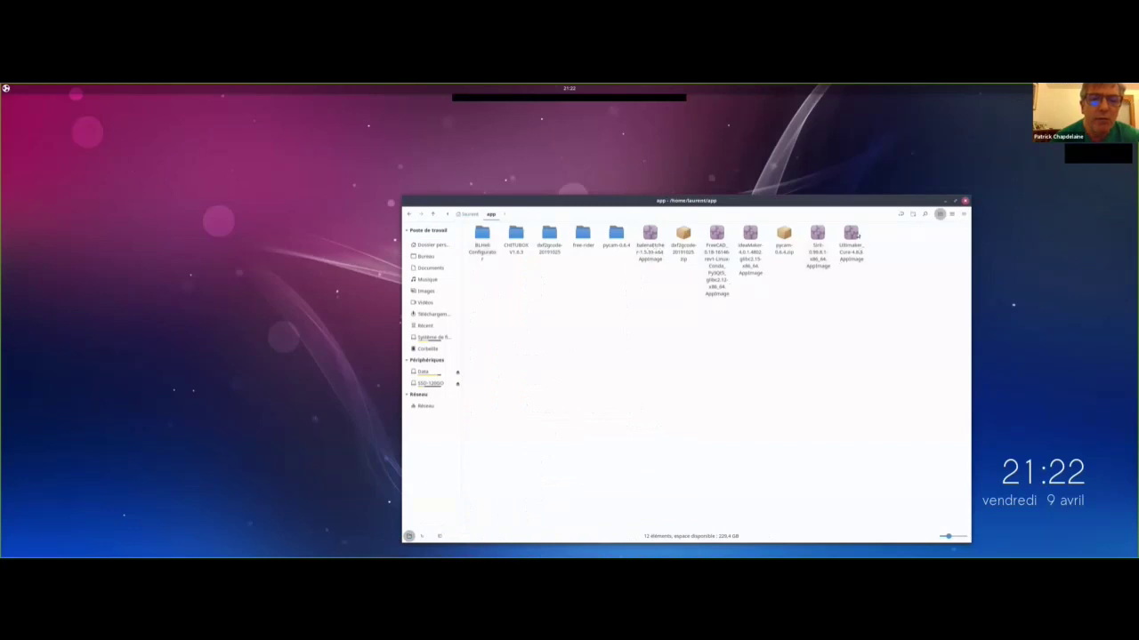
click(817, 237)
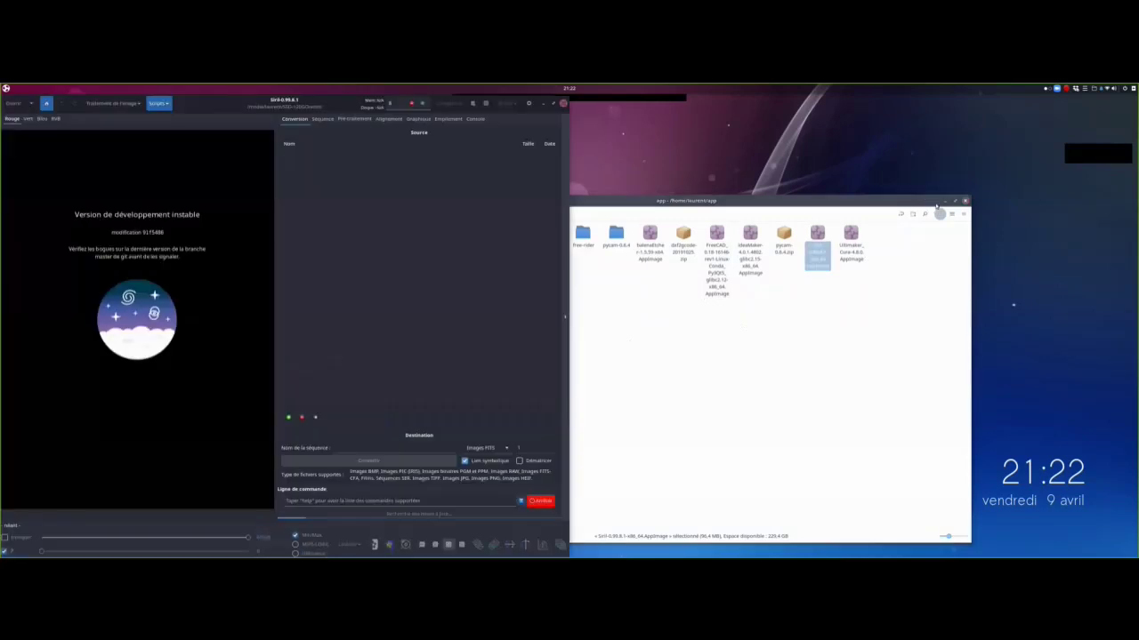
click(965, 201)
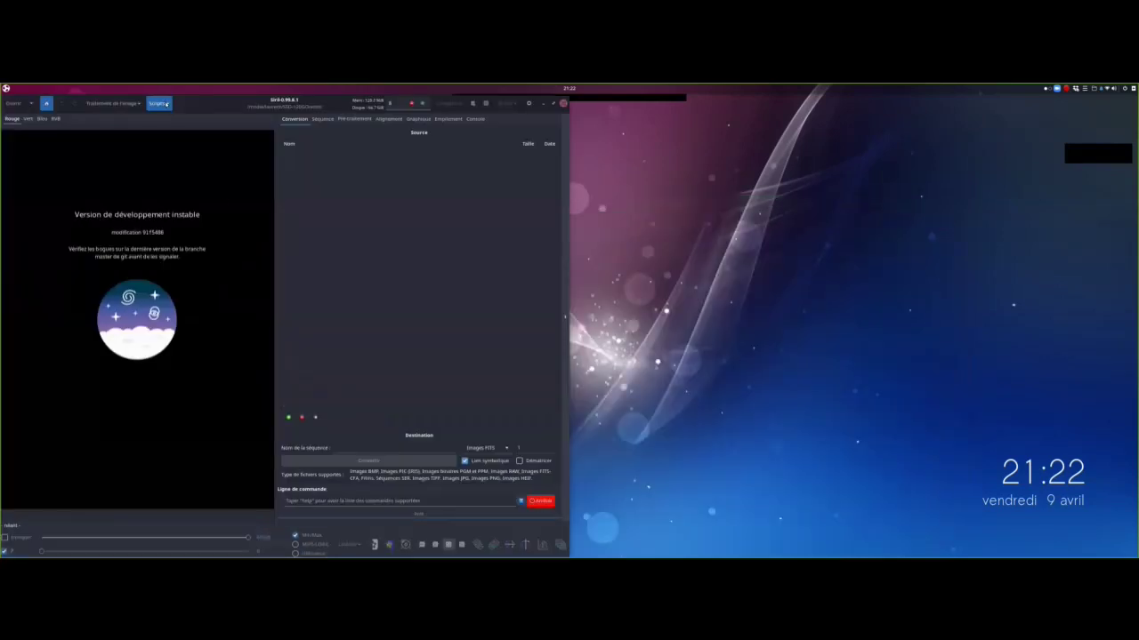
- Execute the last-listed OSC_Preprocessing script again in the relaunched Siril, accepting the script notice
click(161, 103)
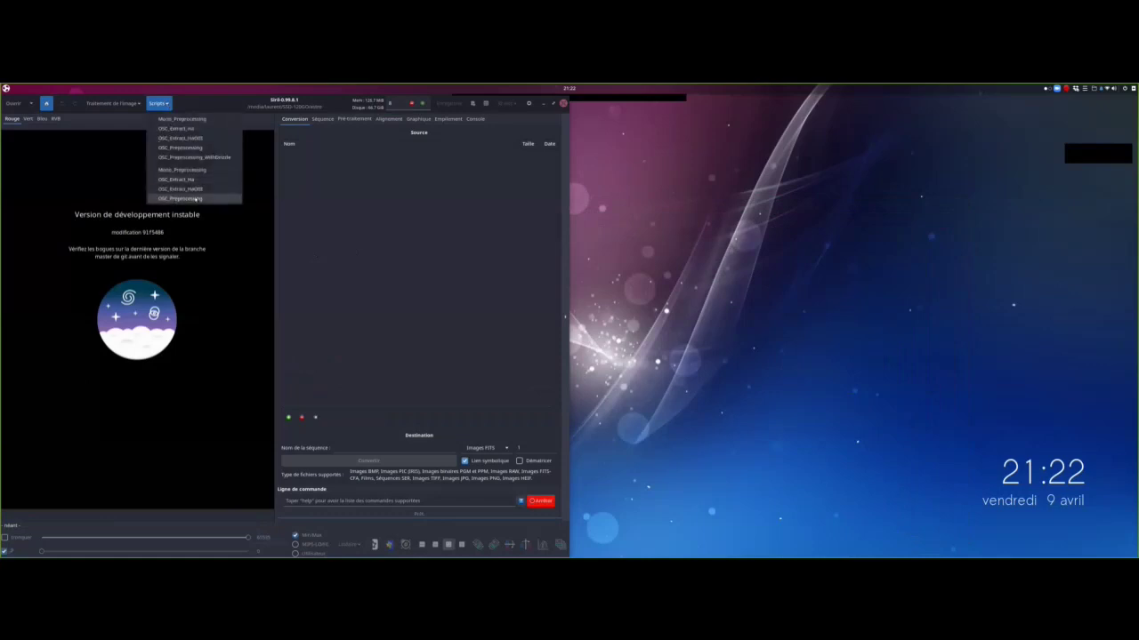
click(178, 198)
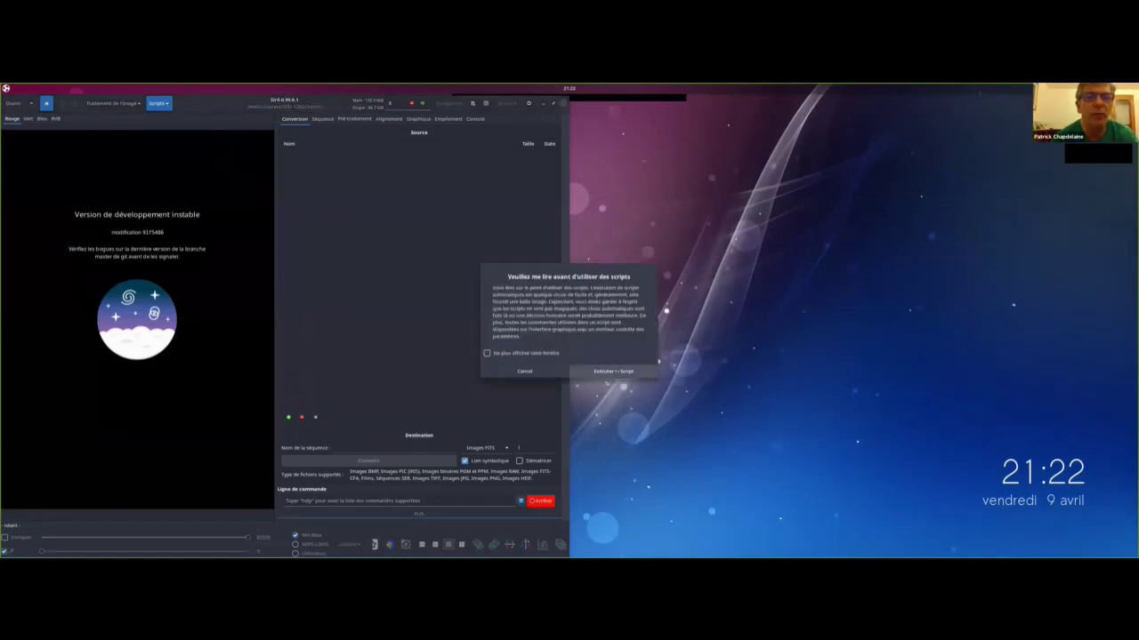
click(615, 370)
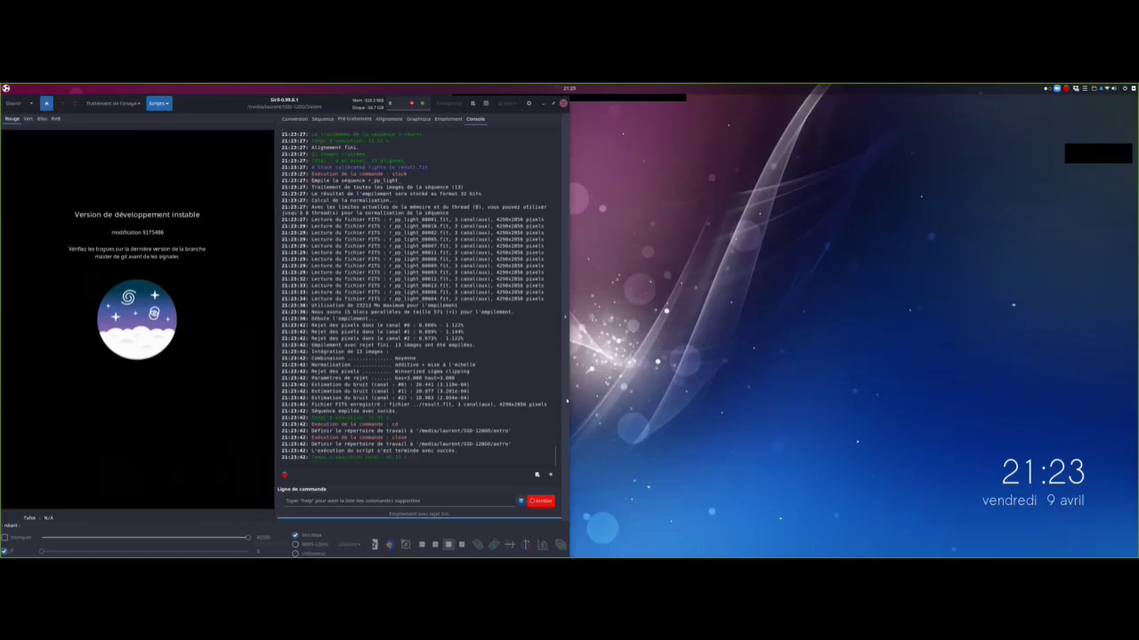
- Examine the console log from the start of the script, including the four image directories it requires
scroll(566, 402, up, 10)
scroll(551, 229, up, 15)
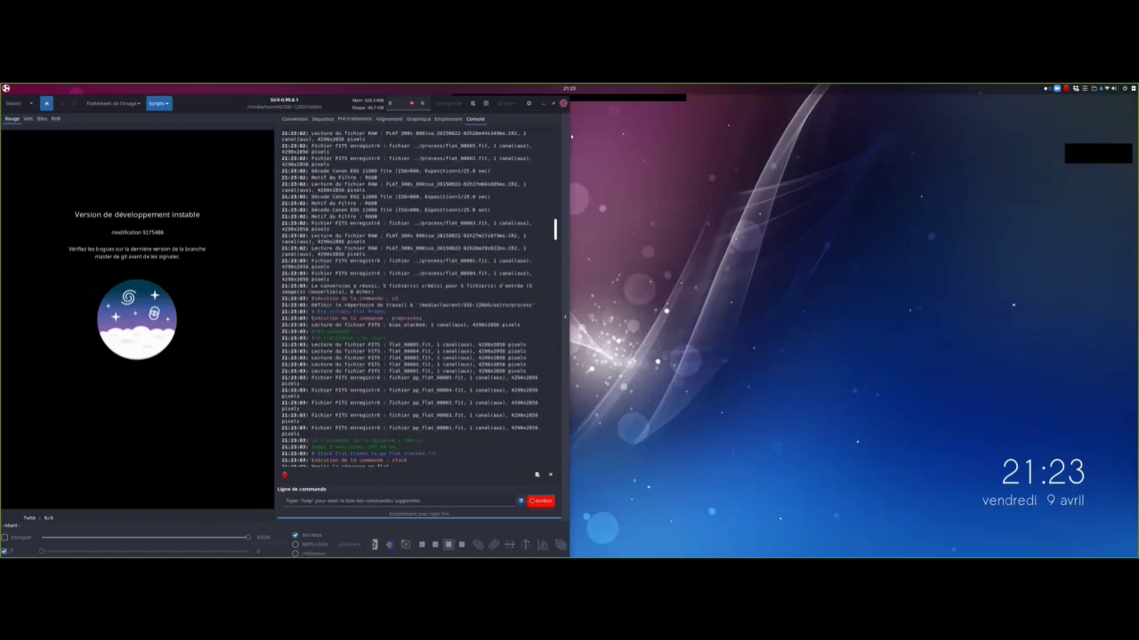
scroll(551, 229, up, 10)
scroll(566, 316, down, 2)
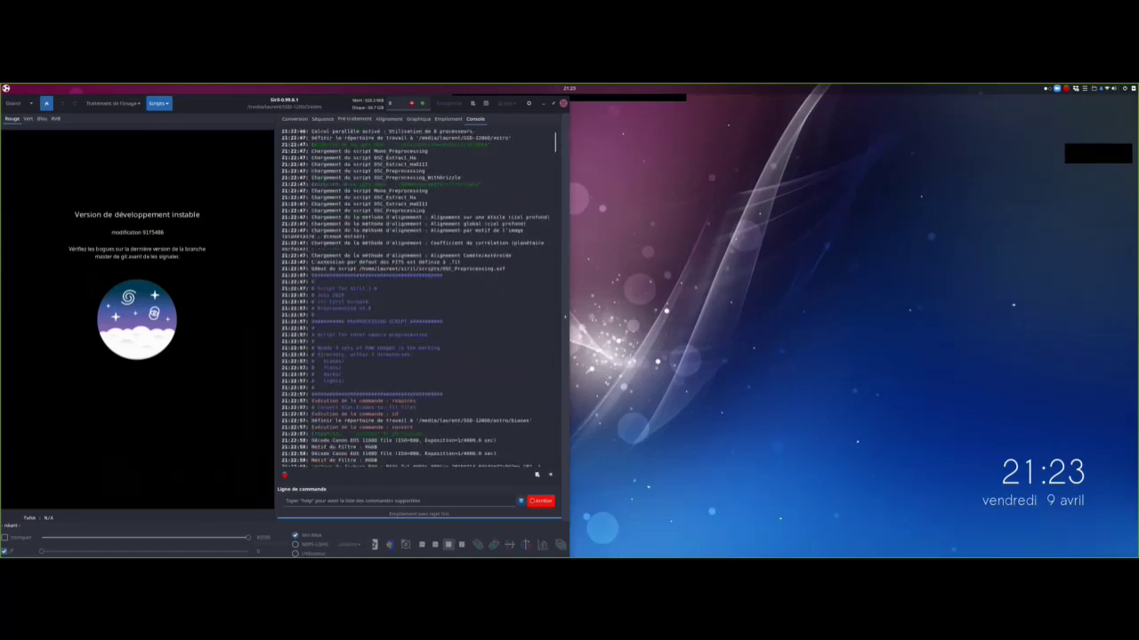
scroll(566, 315, down, 2)
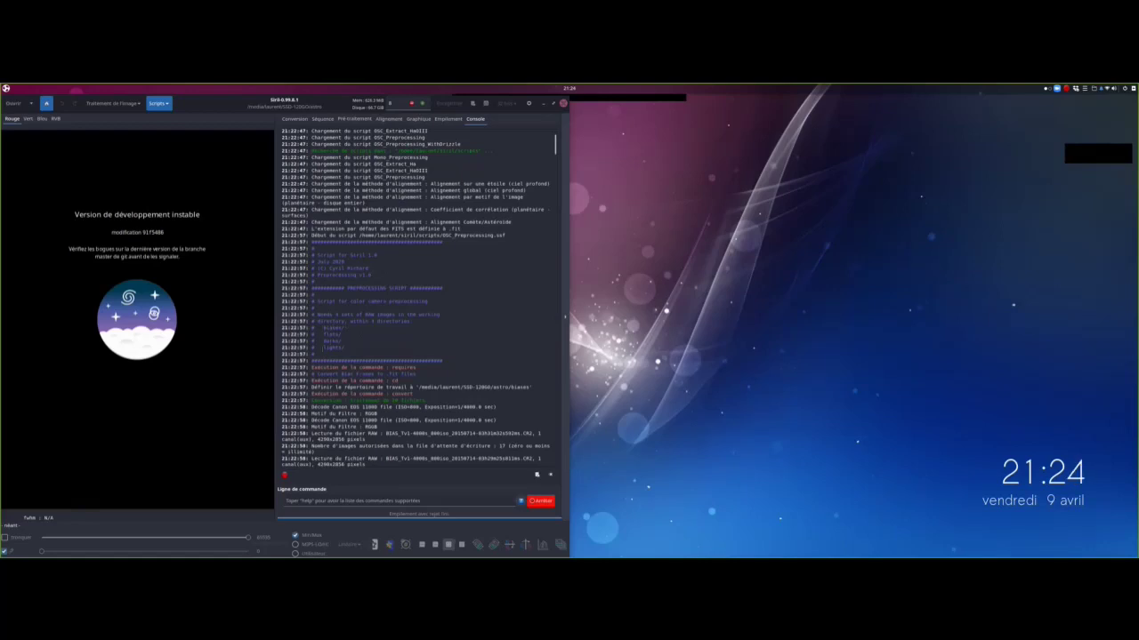
double_click(335, 347)
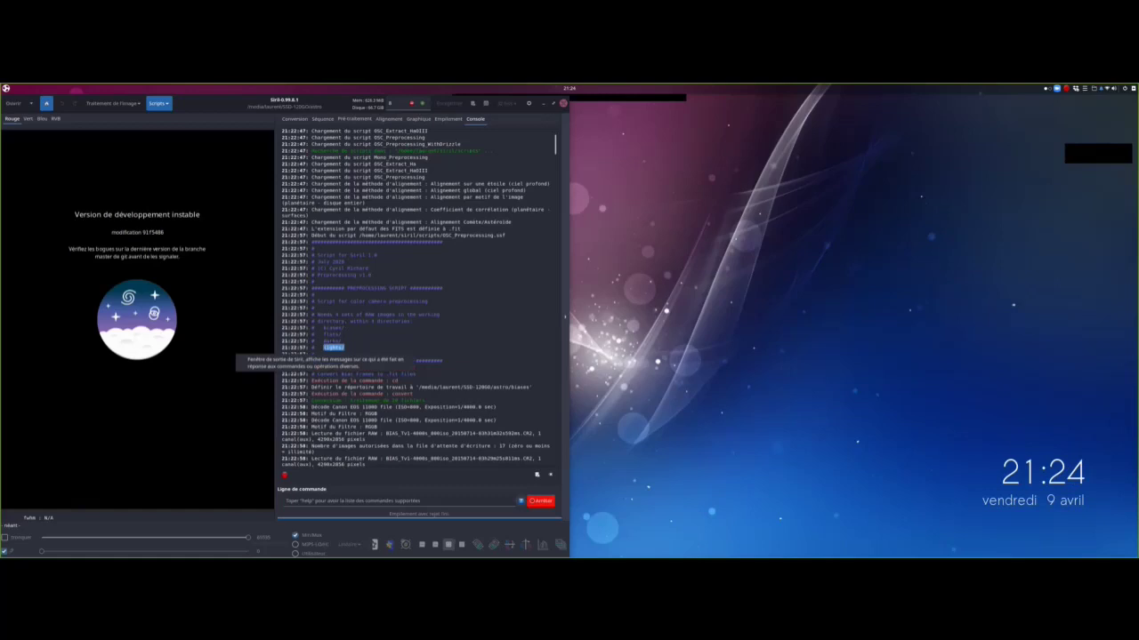
drag(335, 347, 331, 333)
click(331, 334)
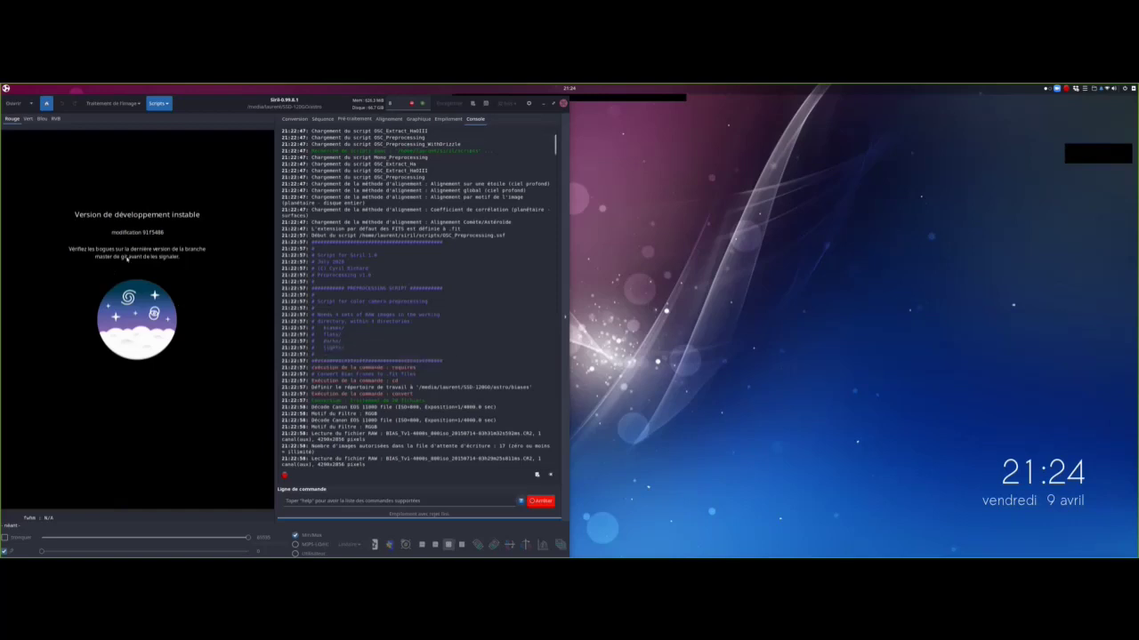
- Open the stacked image result.fit from the astro folder and maximize the Siril window
click(11, 103)
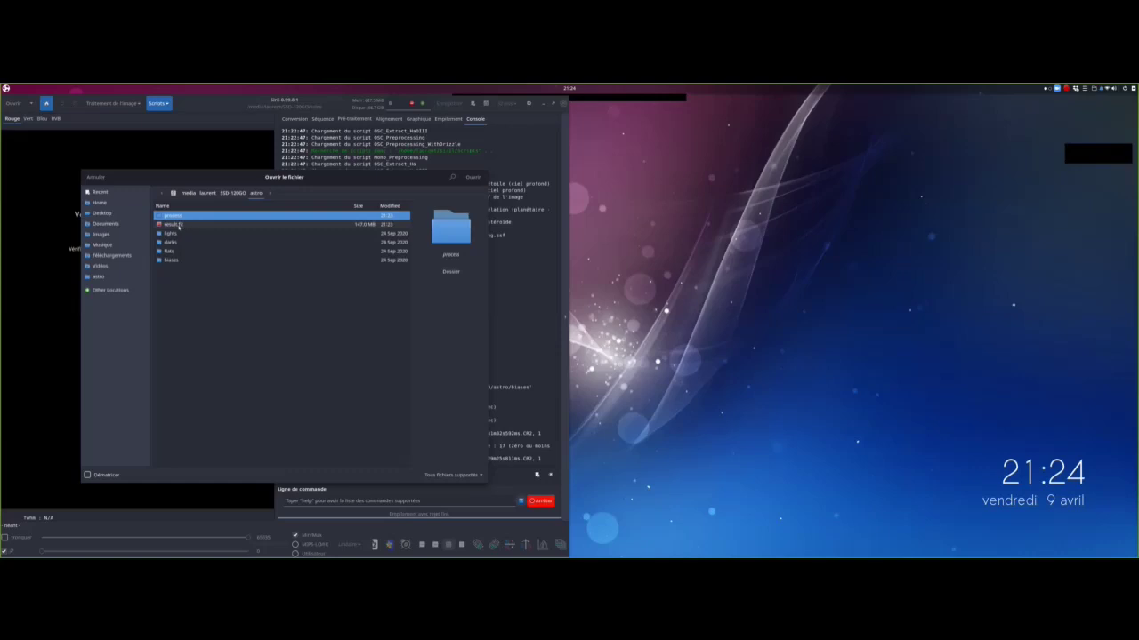
click(179, 225)
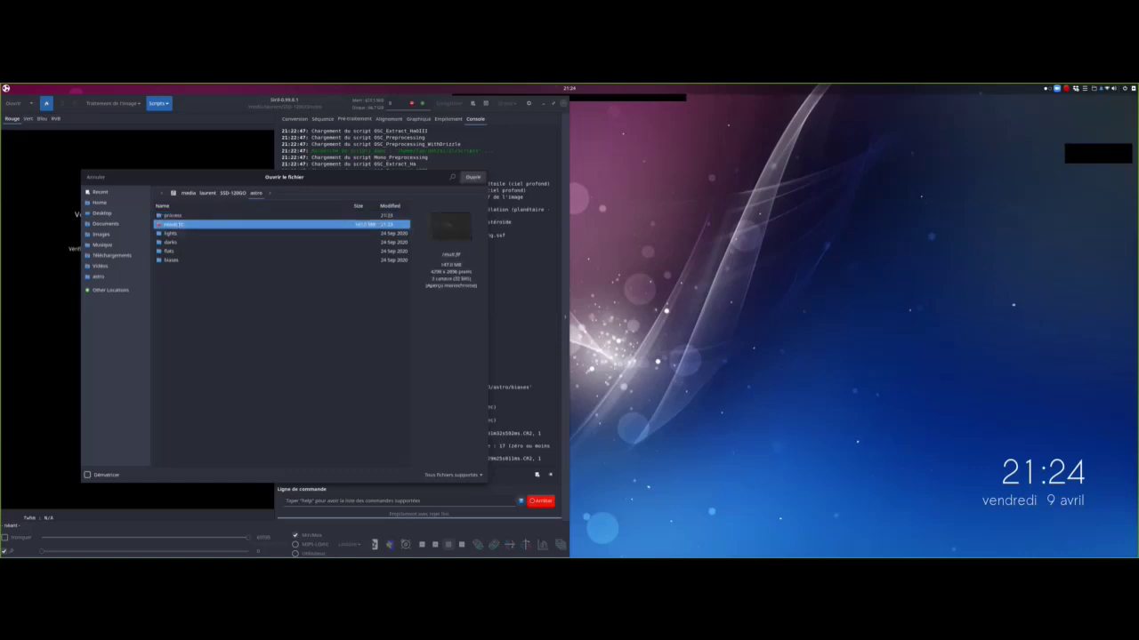
click(472, 177)
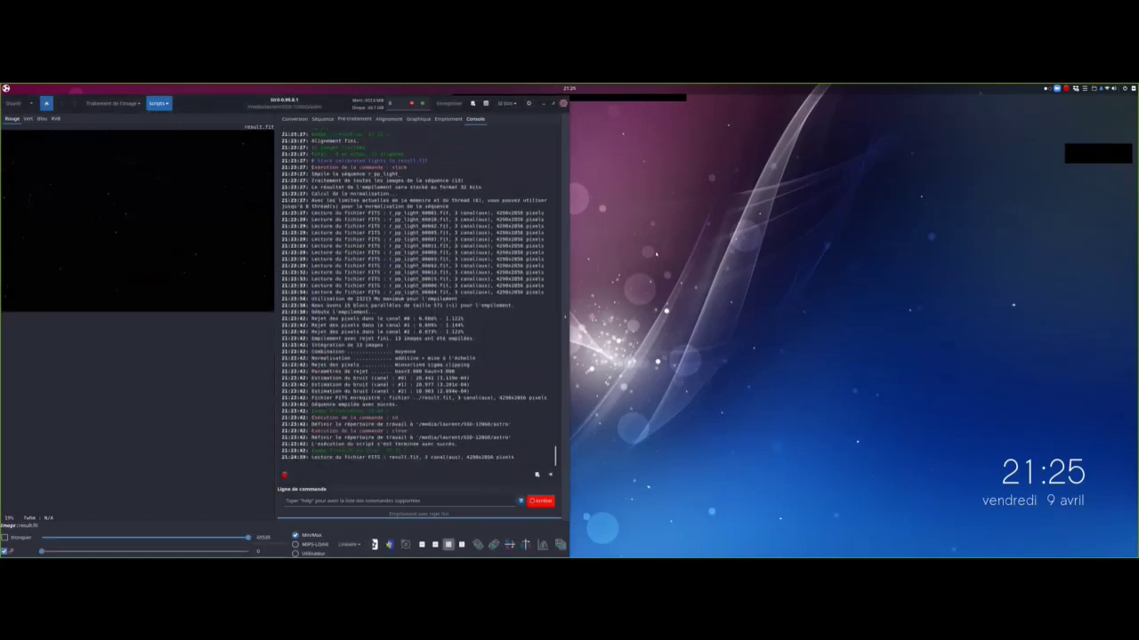
key(super+Up)
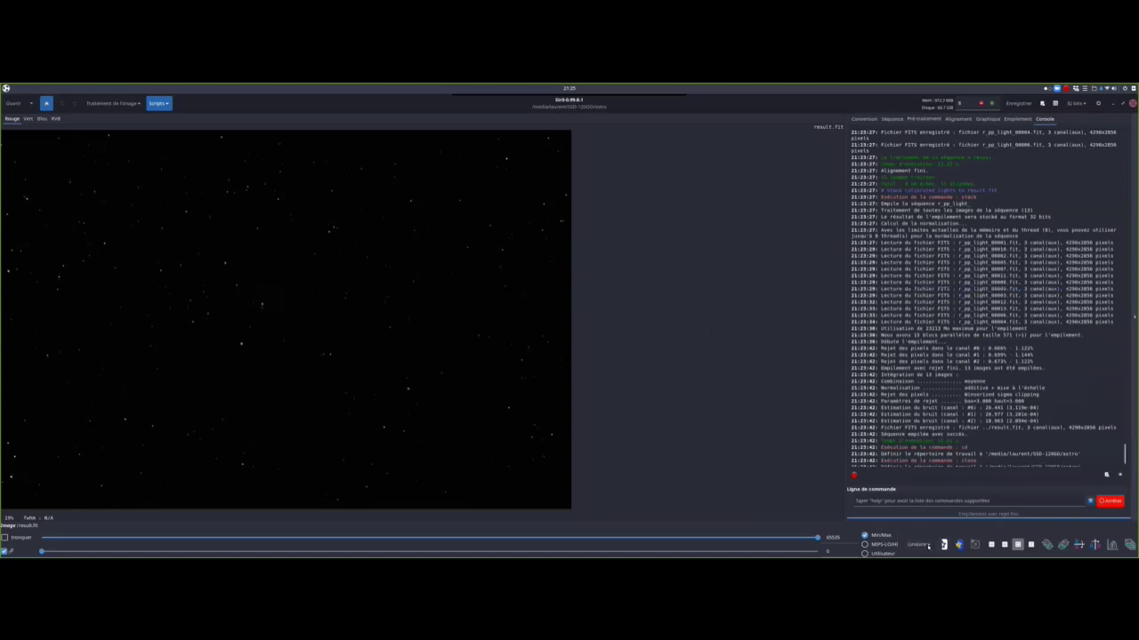
- Set the display mode of the stacked result image to Auto ajustement
click(921, 544)
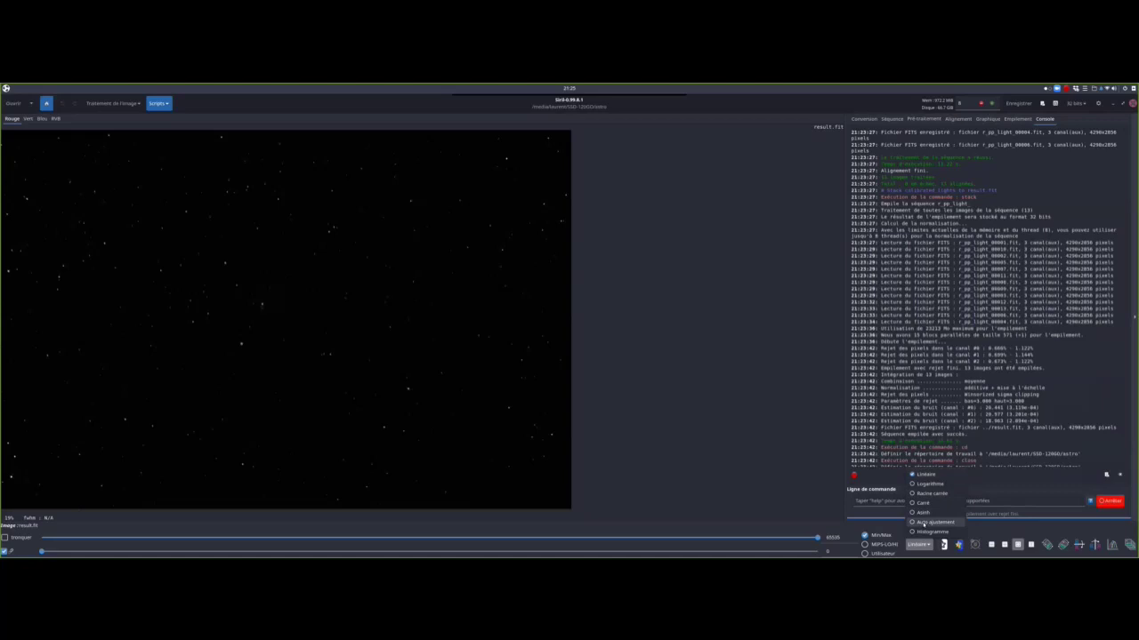
click(646, 417)
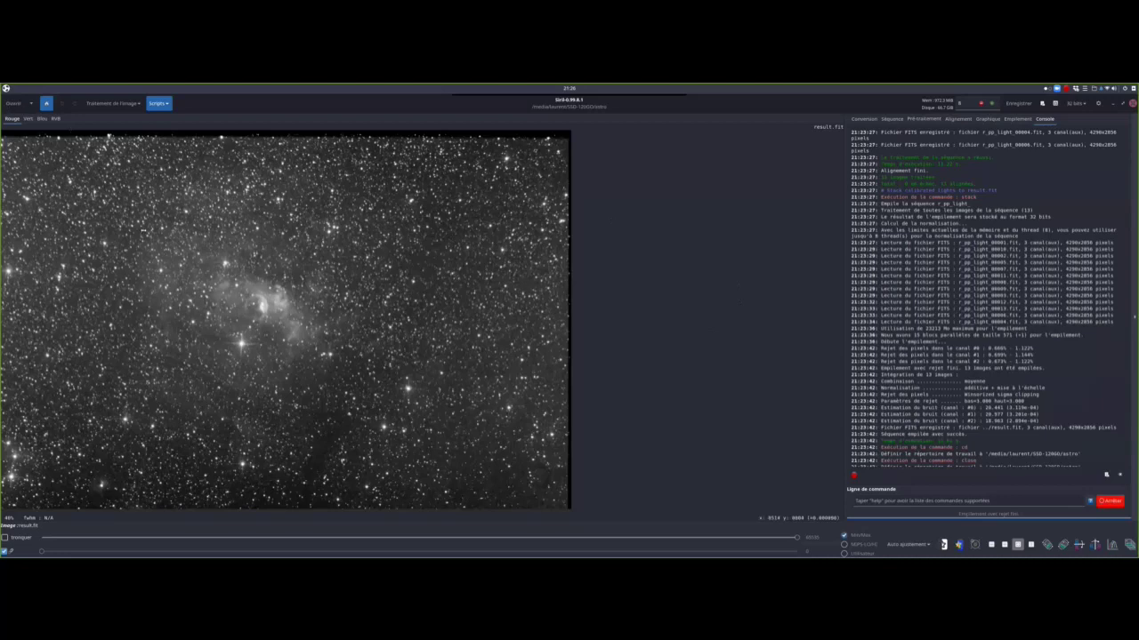
- Open SH2-248.fit from the Presentation folder on the SSD-120GO drive
click(14, 103)
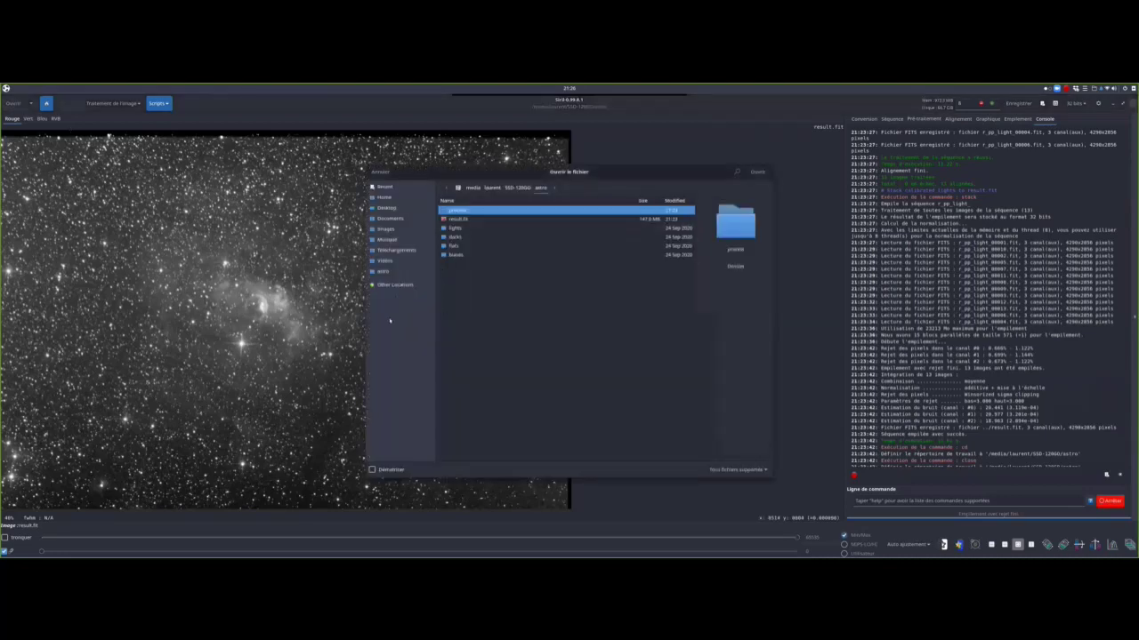
click(399, 284)
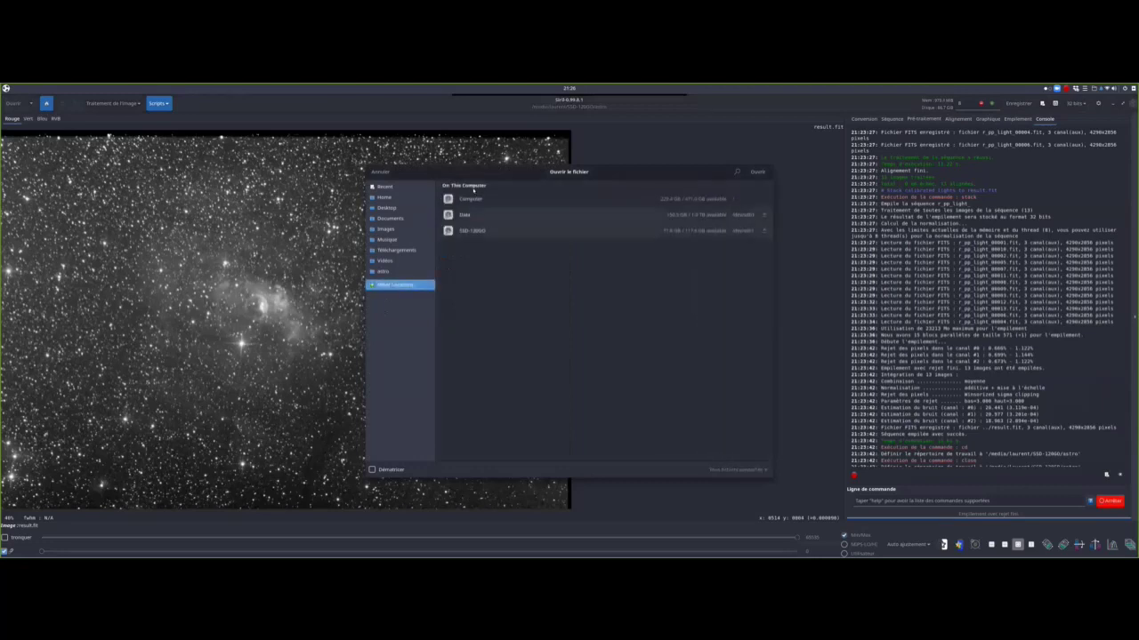
click(466, 233)
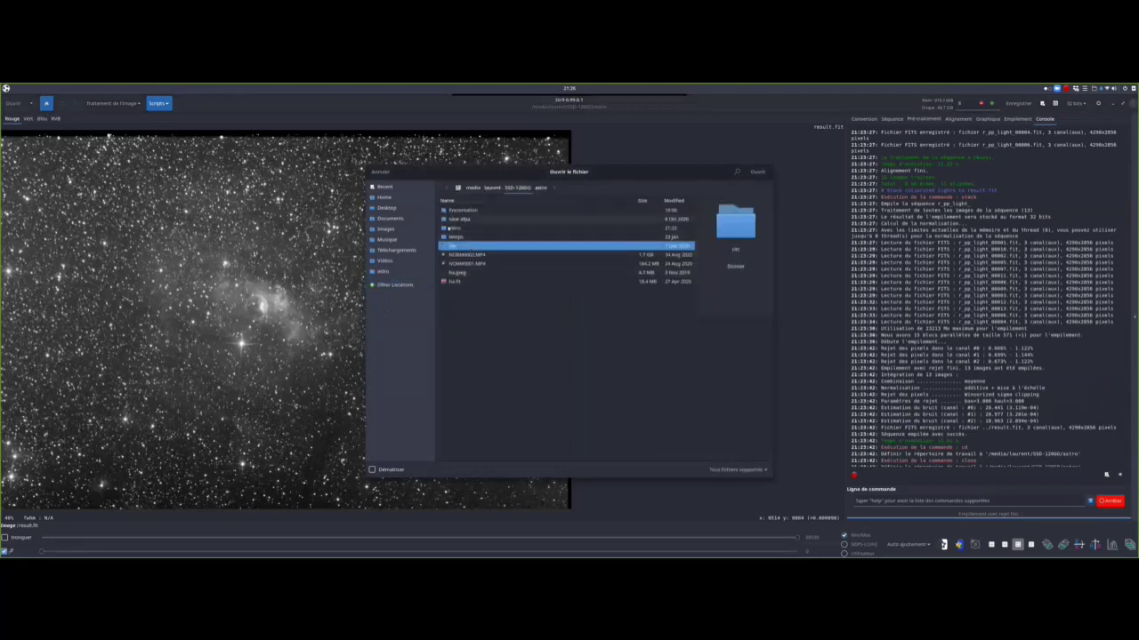
double_click(462, 210)
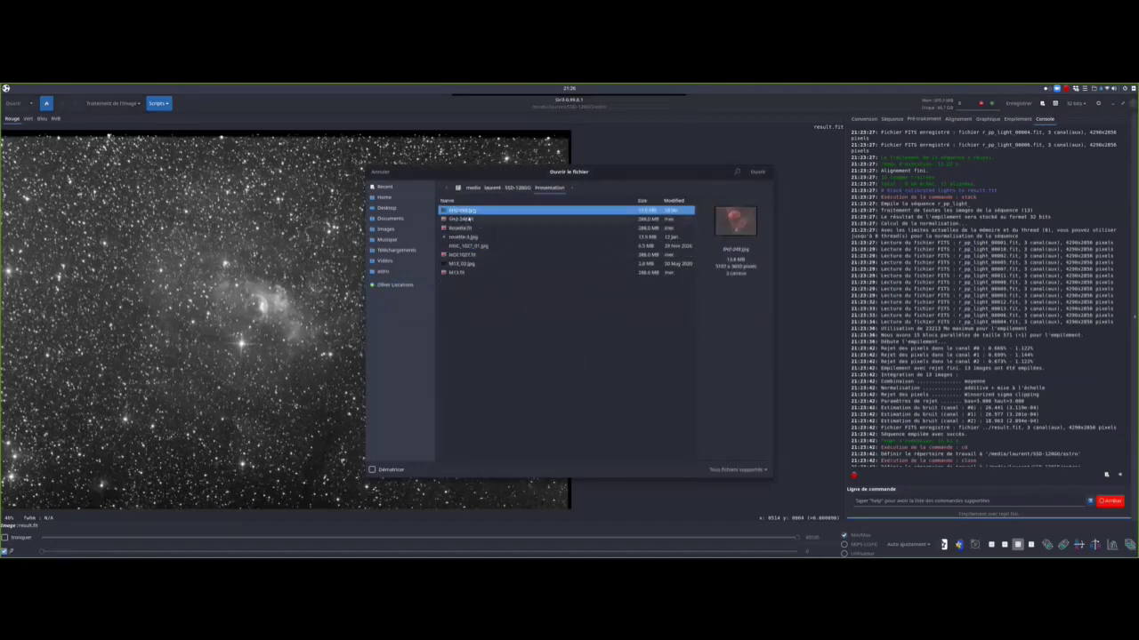
click(468, 219)
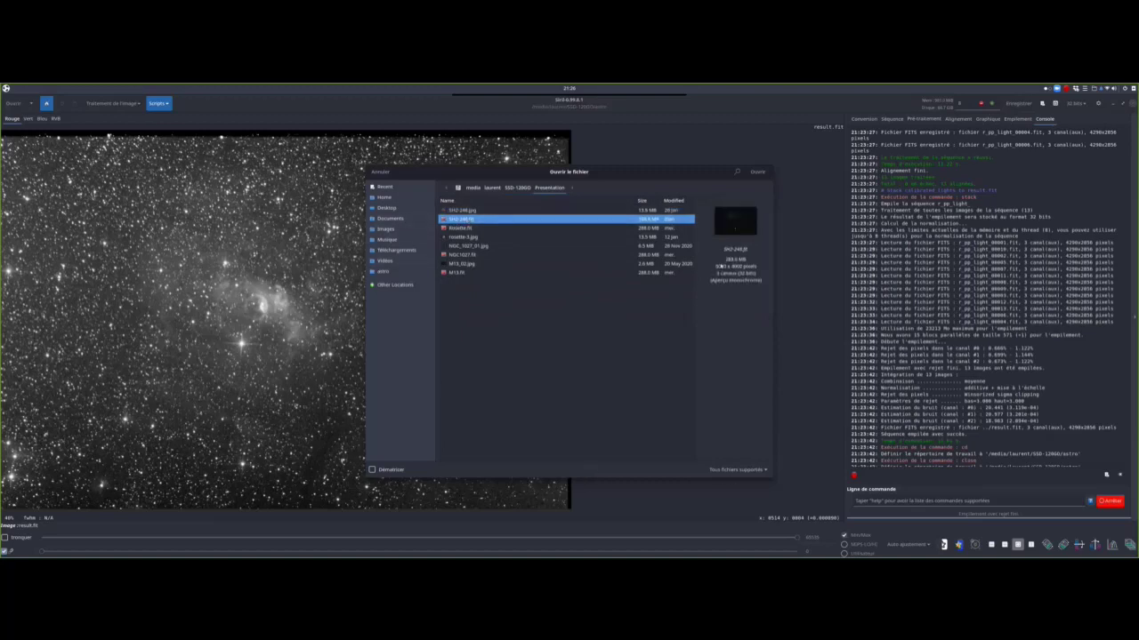
key(Return)
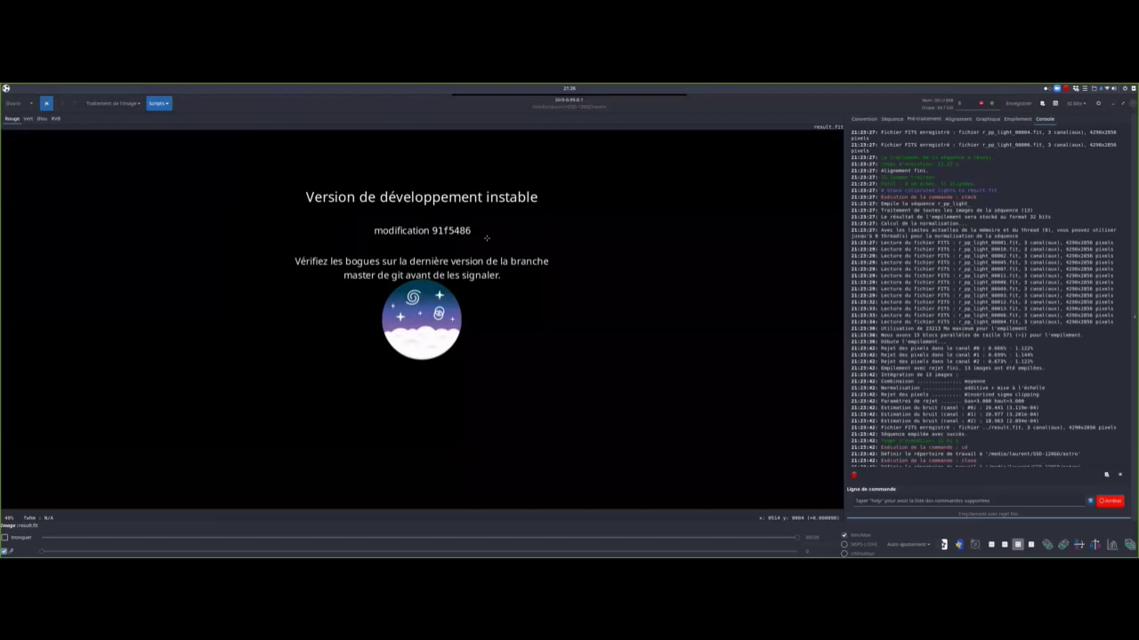
- Compare the nebula image in Linéaire display mode with its Auto ajustement rendering
click(930, 546)
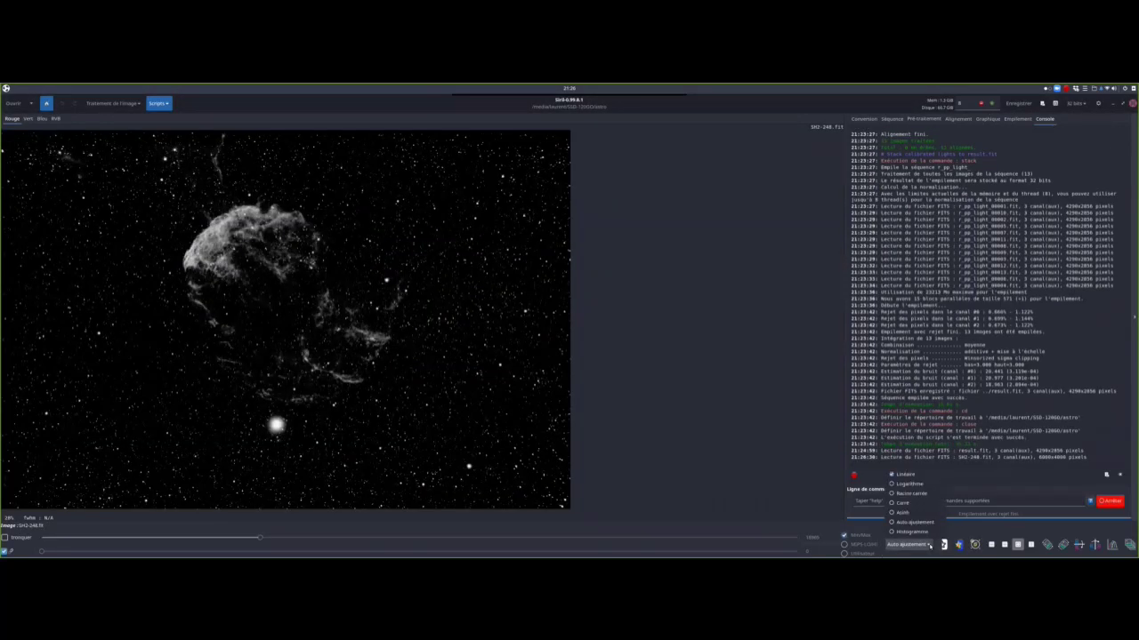
click(905, 474)
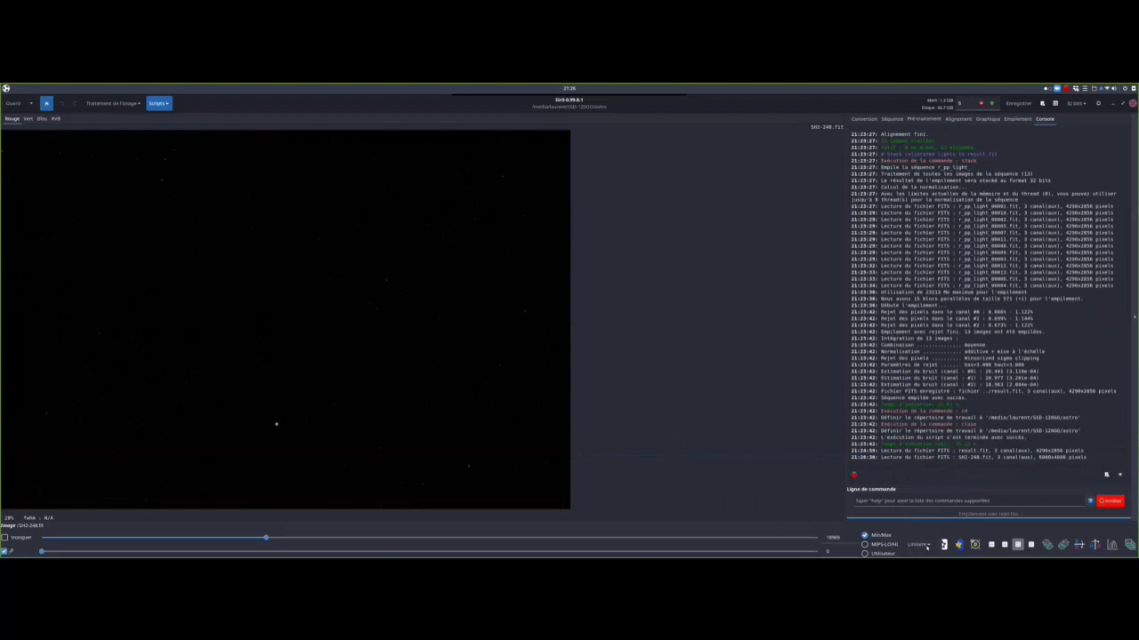
click(926, 546)
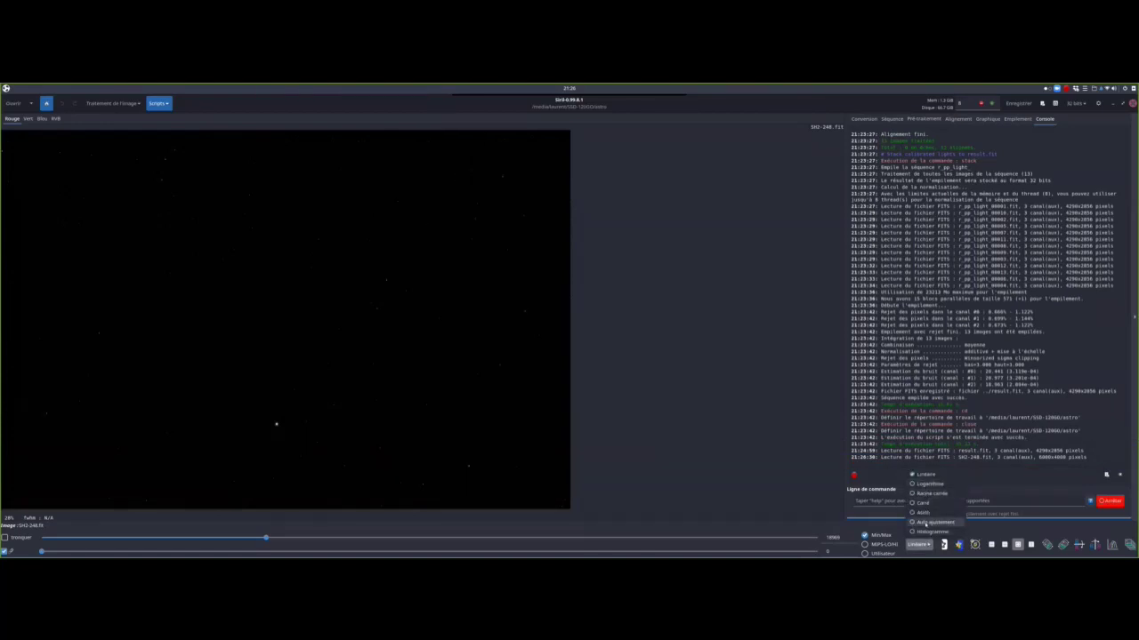
click(872, 525)
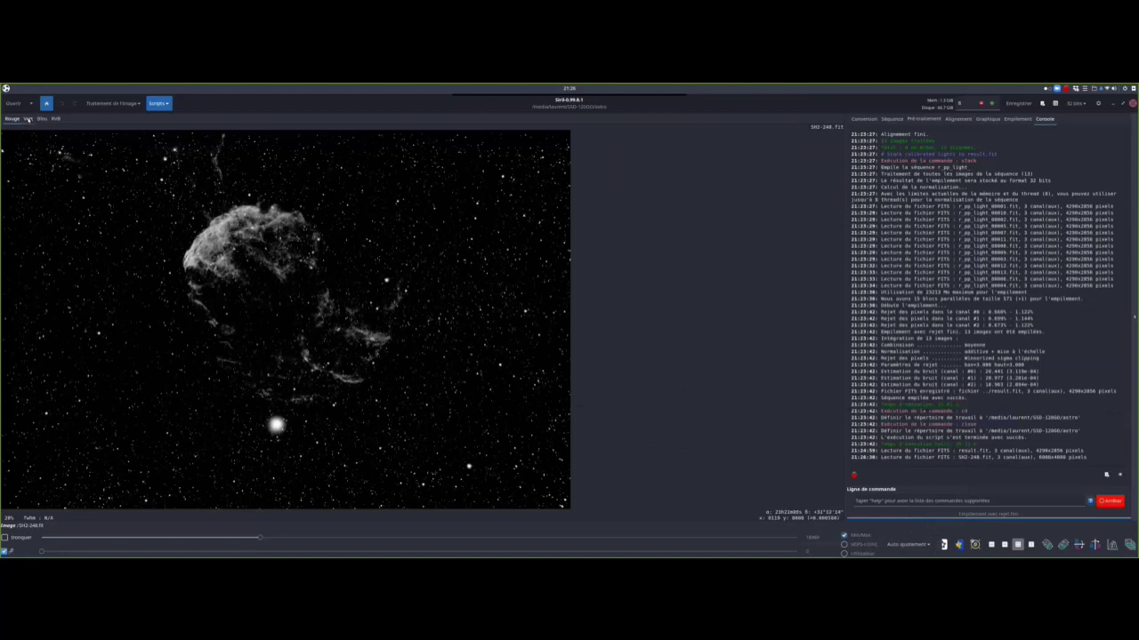
- Inspect the green and blue channels and the RGB composite of the nebula image
click(41, 119)
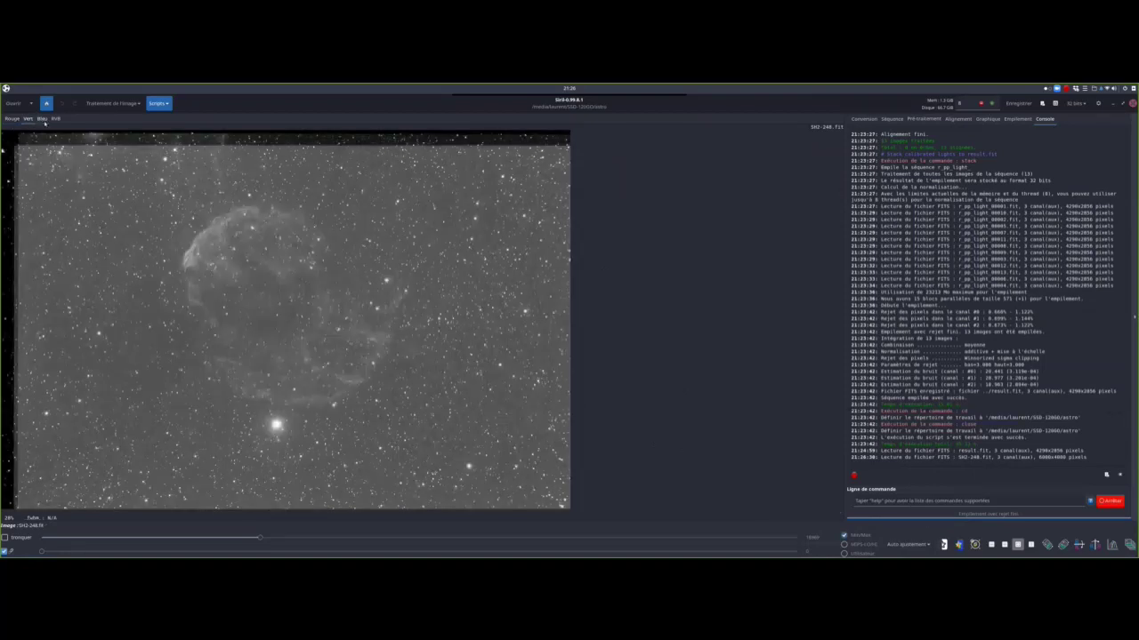
click(57, 119)
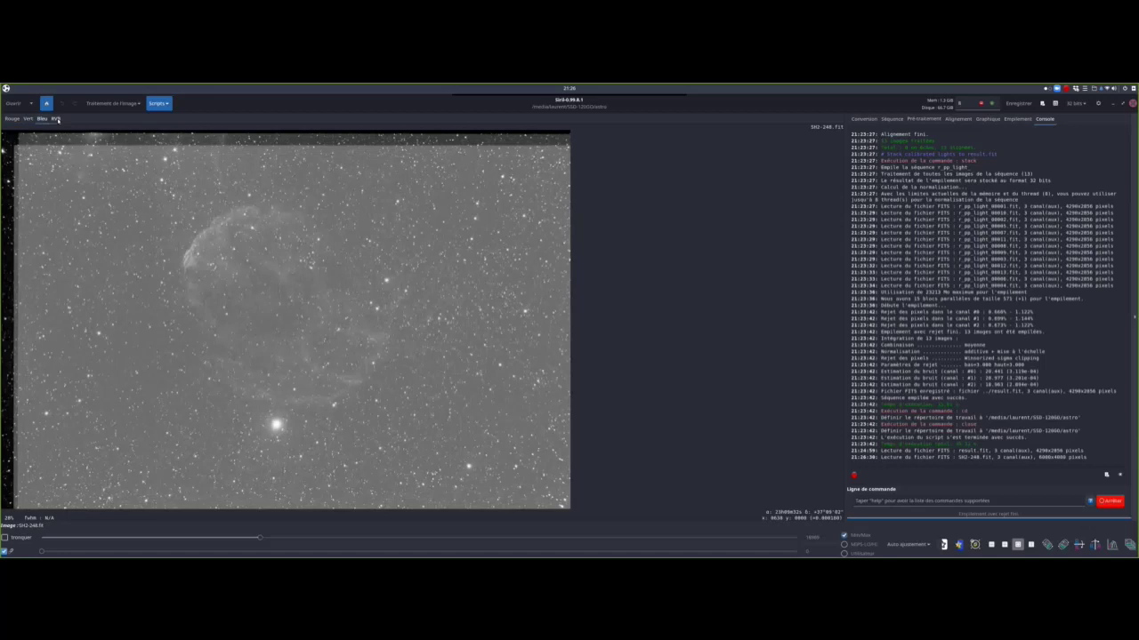
click(56, 119)
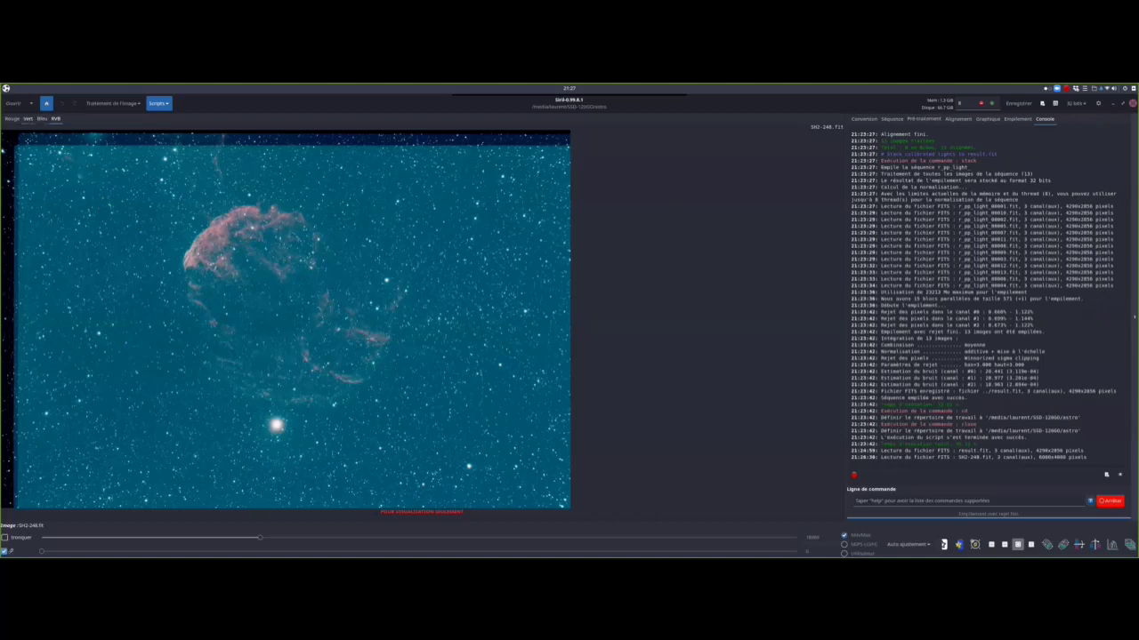
- Show the green channel in Histogramme display mode to reveal the stacking borders
click(28, 118)
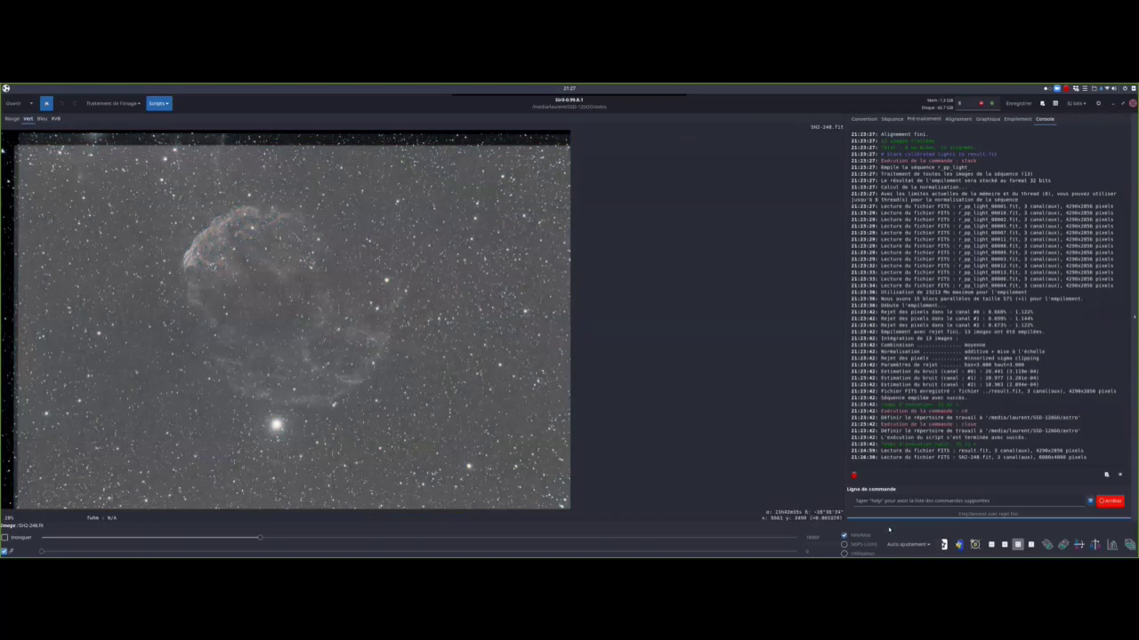
click(930, 545)
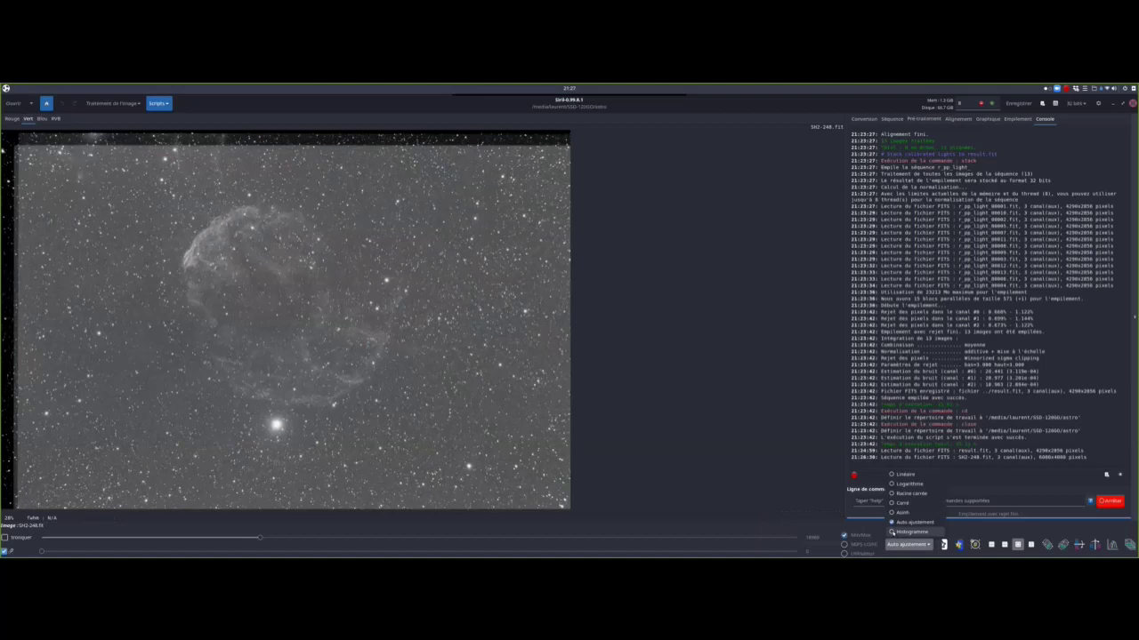
click(893, 532)
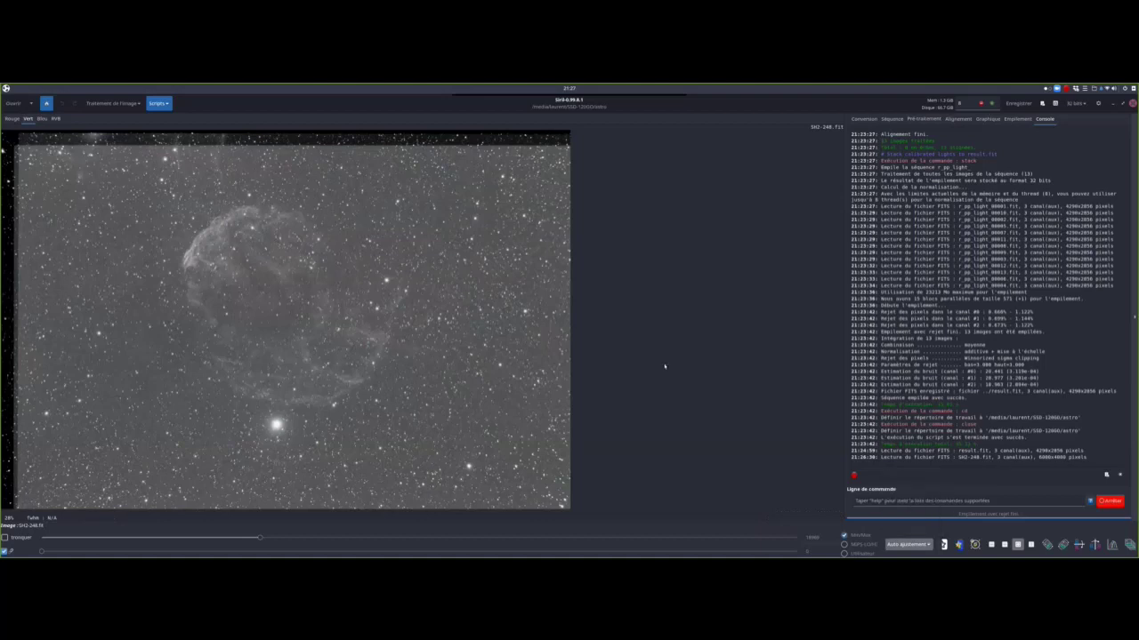
key(Return)
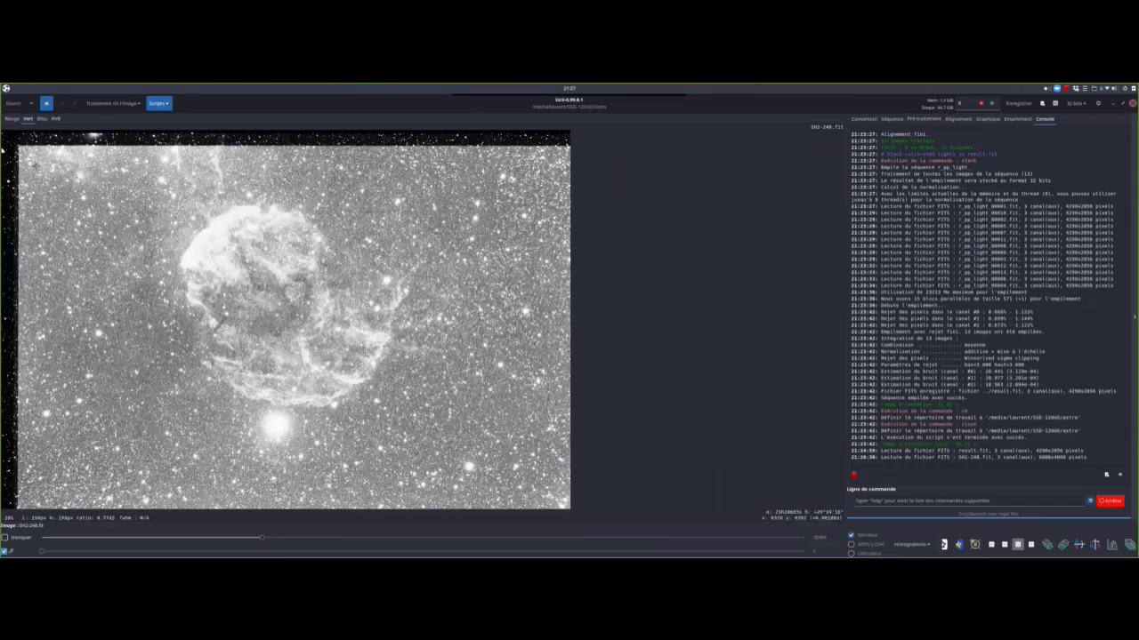
- Crop the image to a selection about 5774 × 3807 px that excludes the dark stacking borders, accepting the loss of the astrometric solution
drag(35, 167, 293, 384)
drag(344, 356, 566, 507)
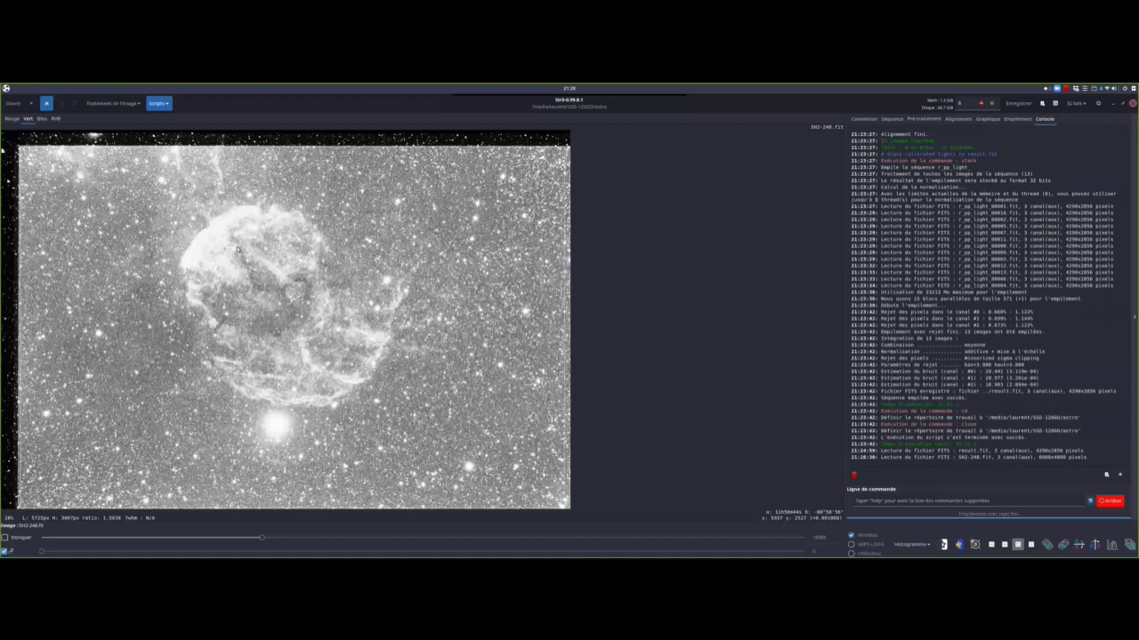
right_click(238, 249)
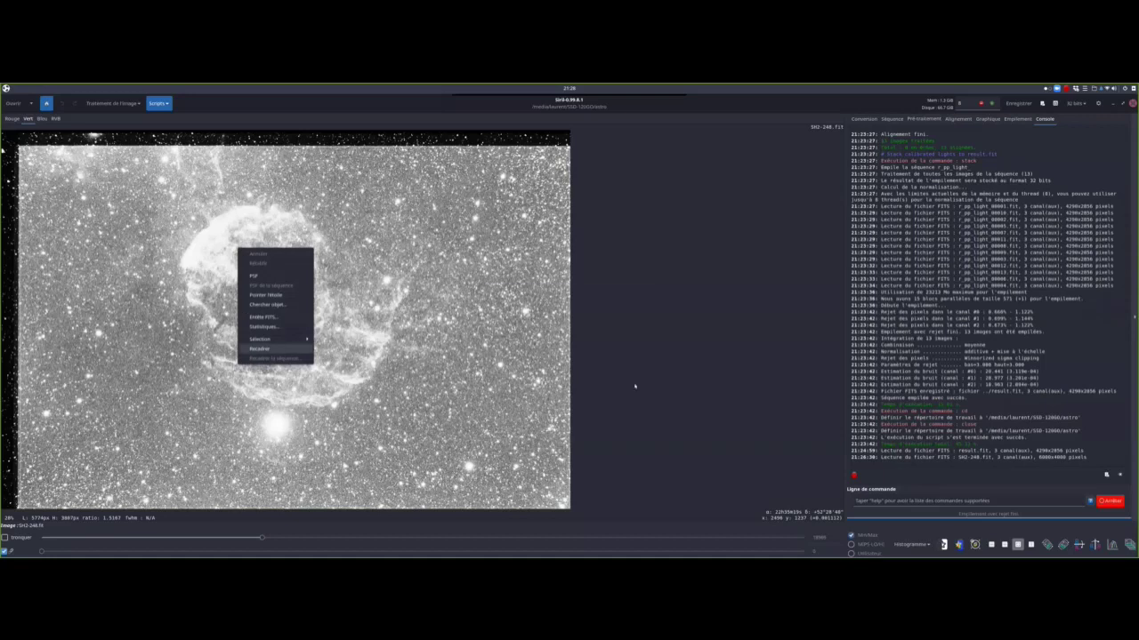
key(Return)
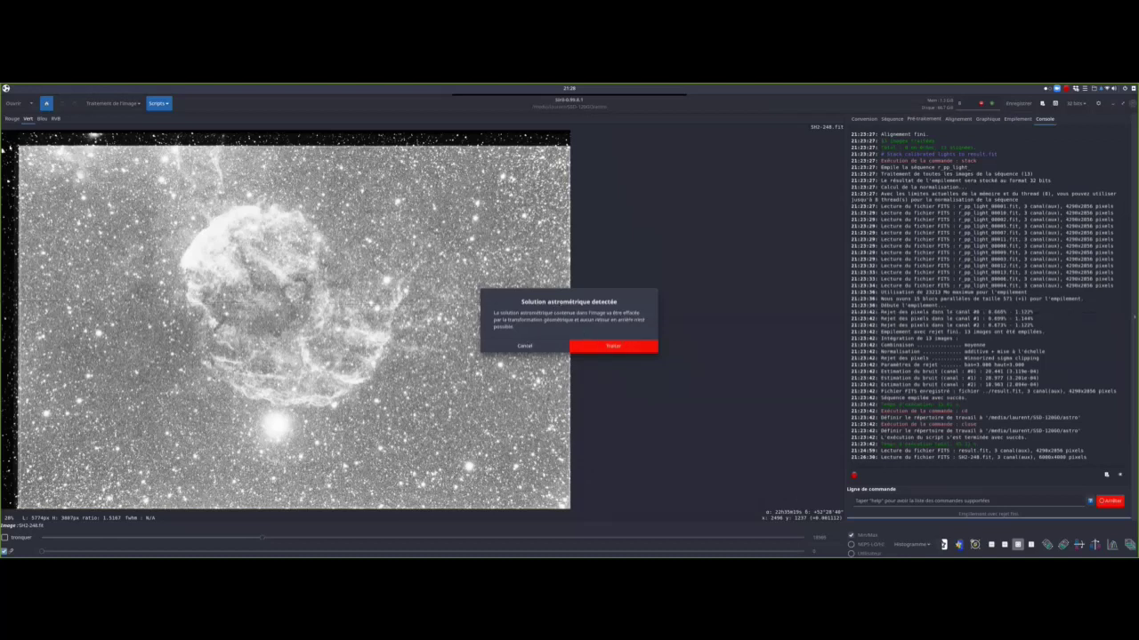
click(621, 347)
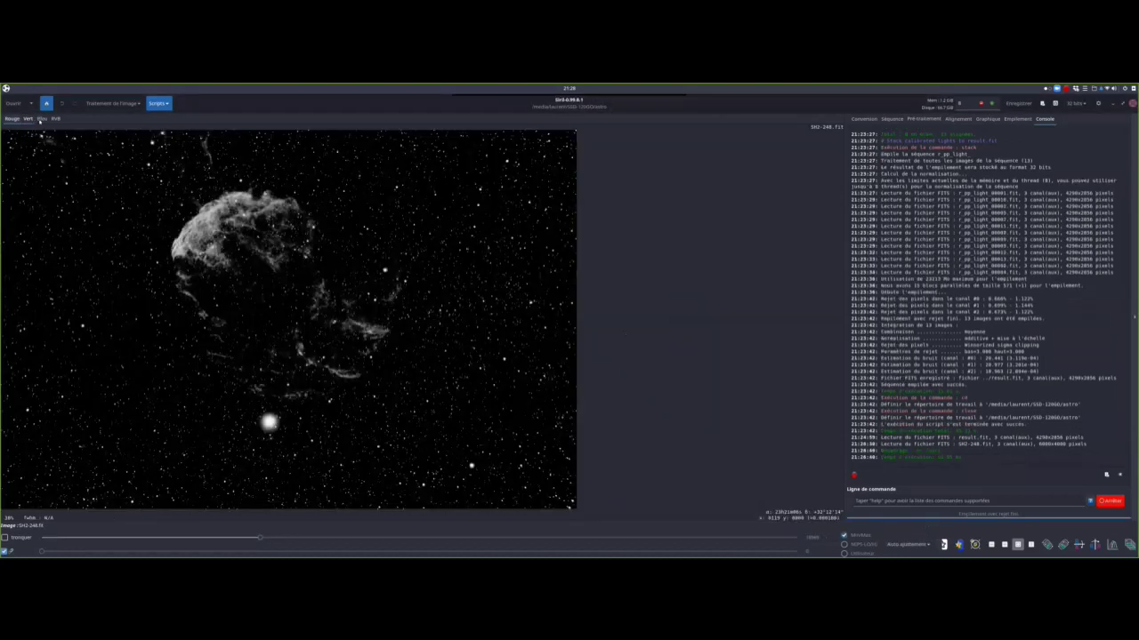
- View the cropped image's channels and RGB composite, toggling the negative and false-colour renderings on and back off
click(41, 119)
click(56, 119)
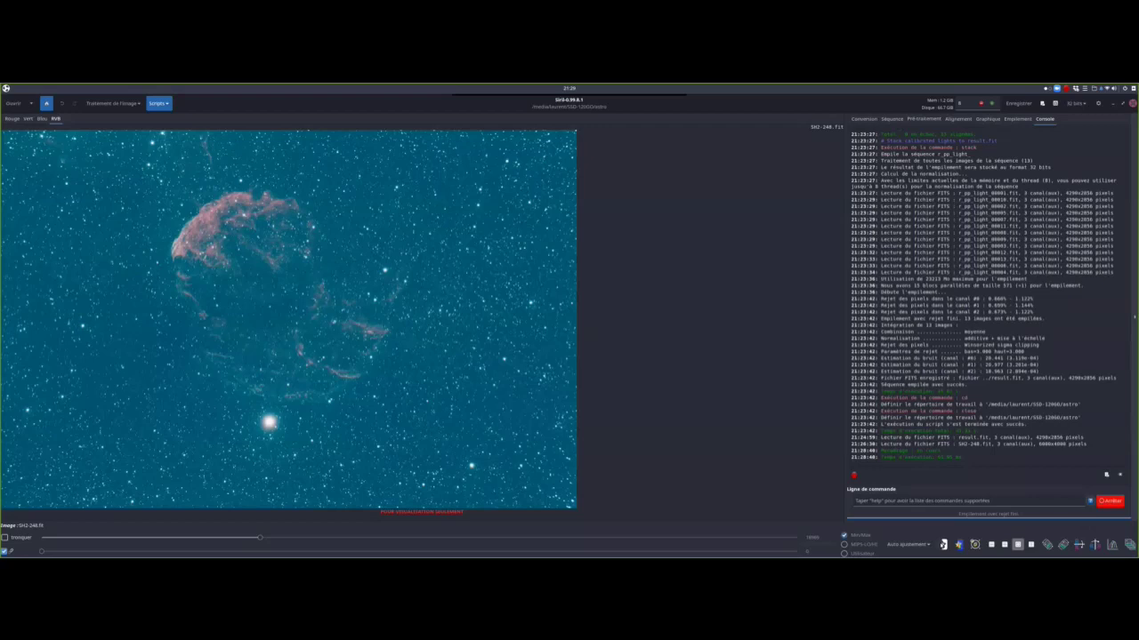
click(943, 544)
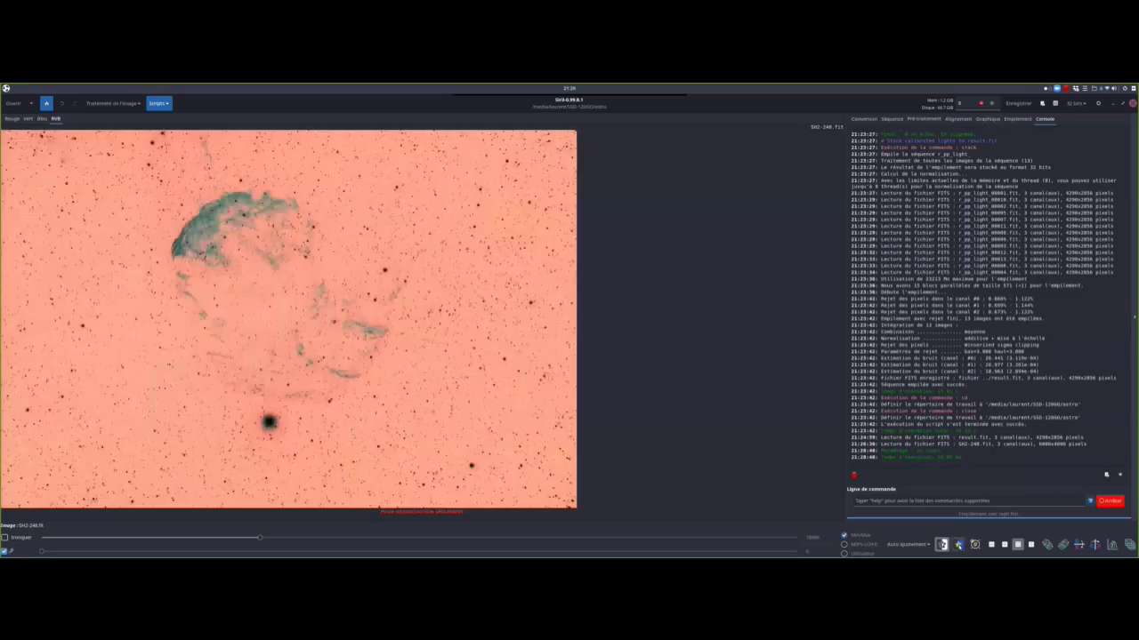
click(957, 545)
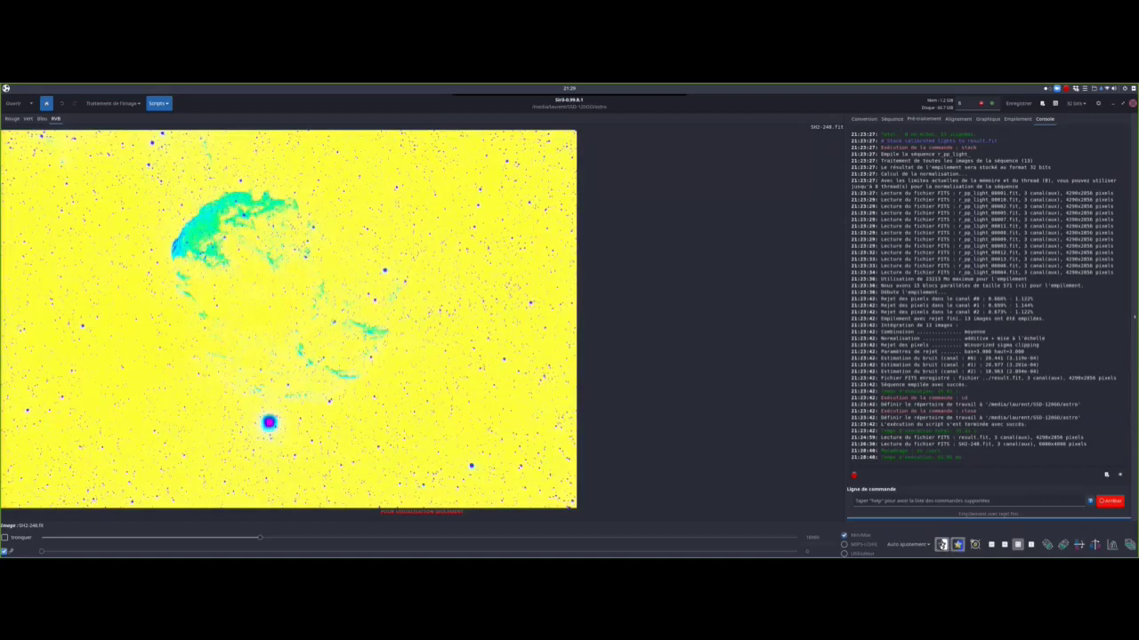
click(942, 545)
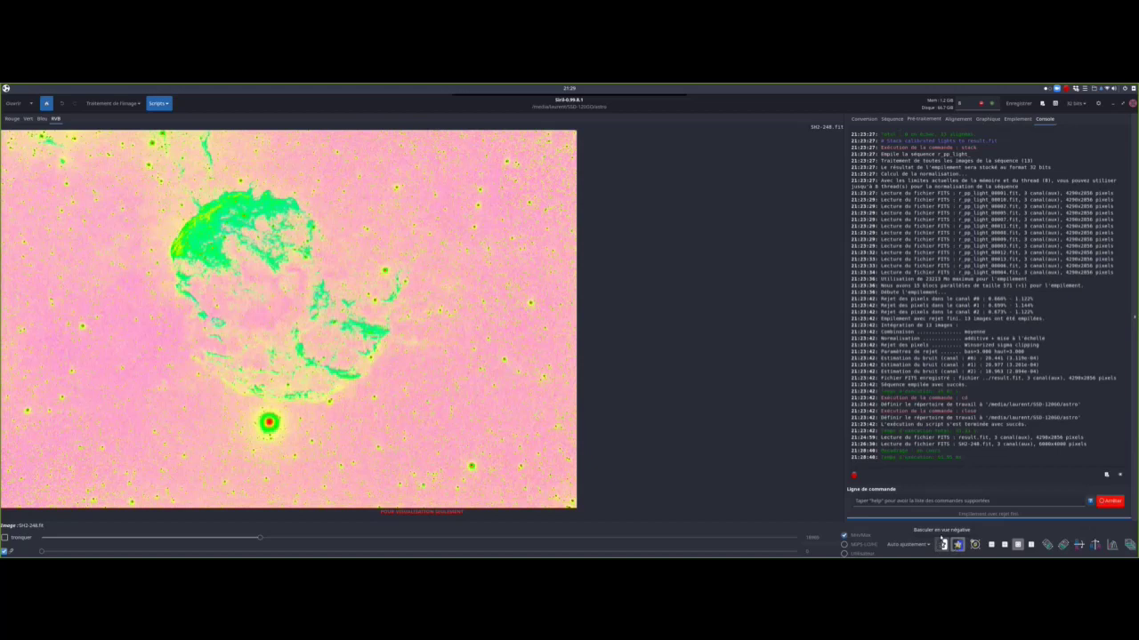
click(942, 543)
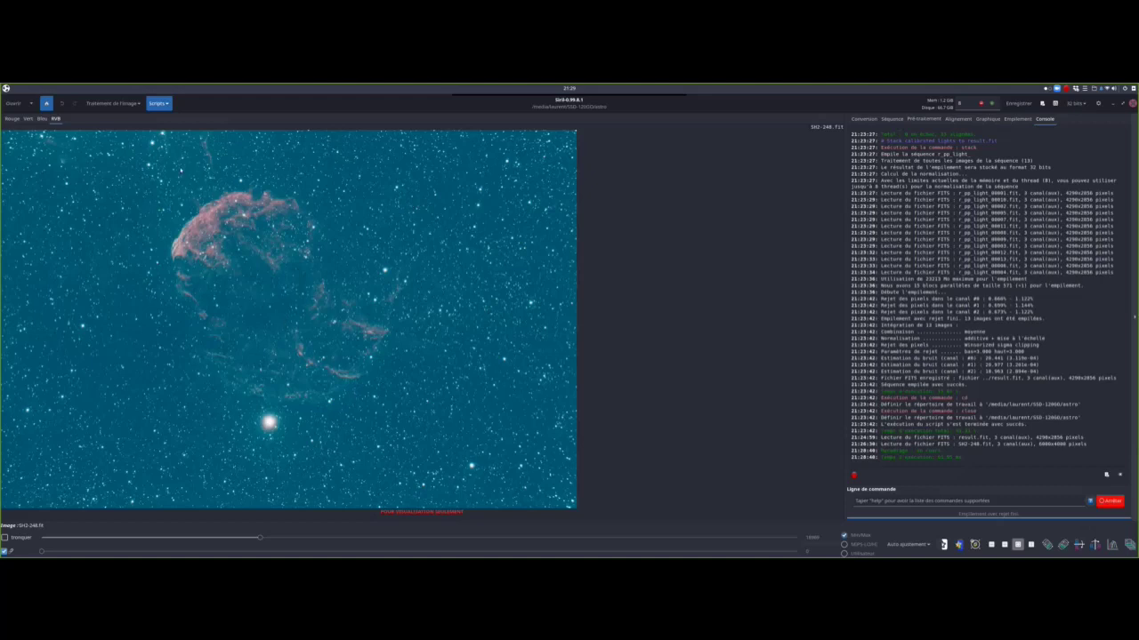
- Open the photometric colour calibration and load the focal length and pixel size from the image metadata
click(138, 104)
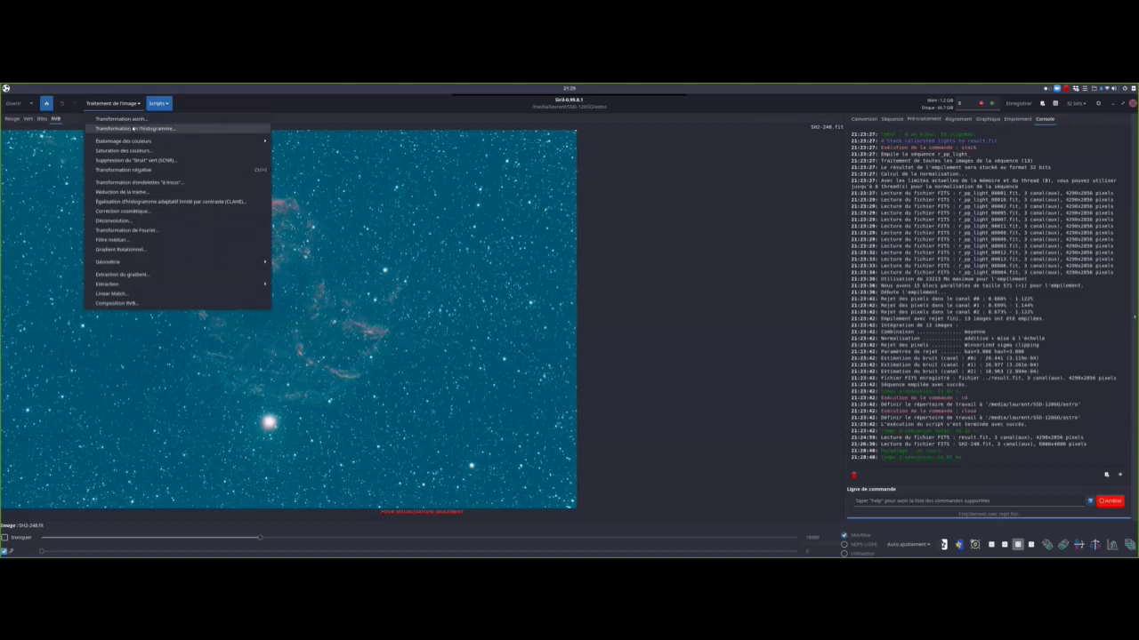
mouse_move(134, 143)
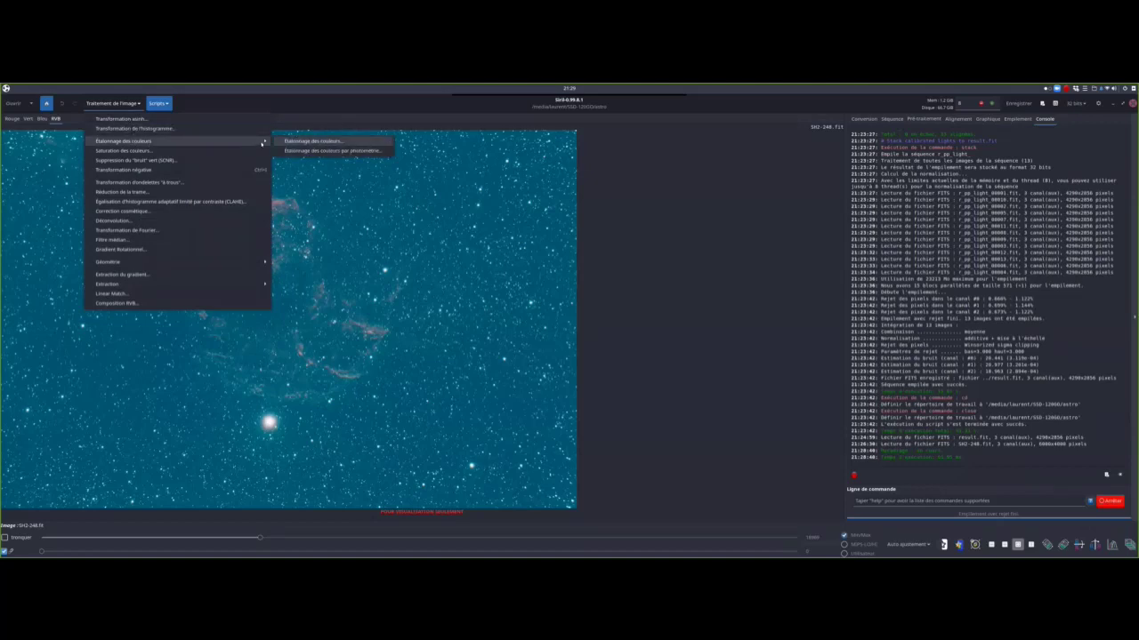
click(332, 151)
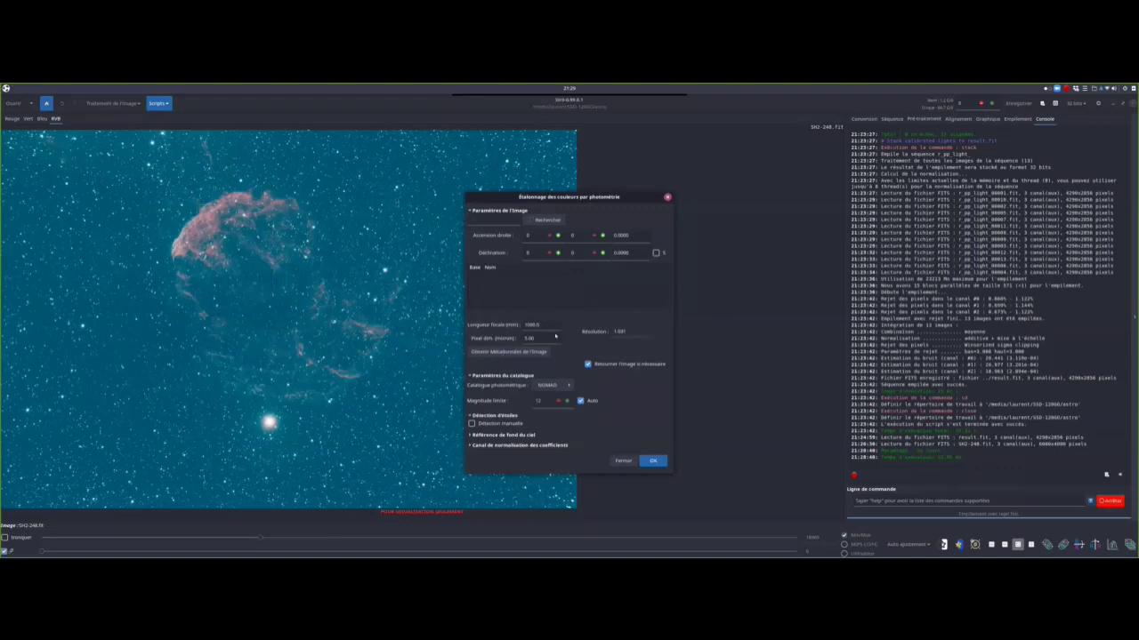
click(495, 353)
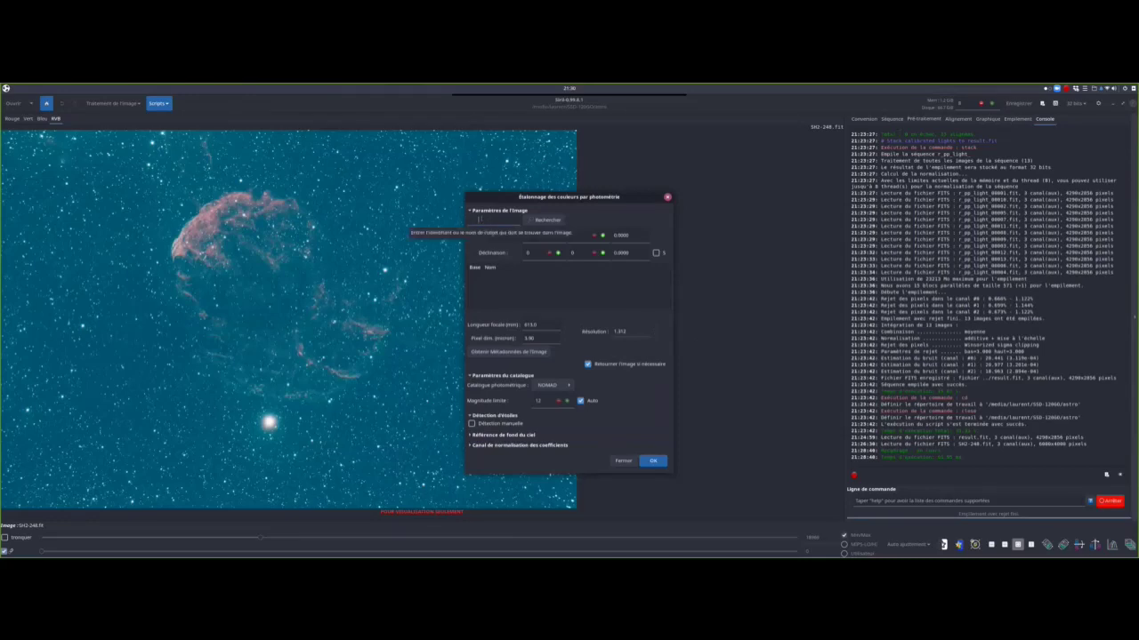
- Look up object sh2-248, select its Simbad entry, run the photometric colour calibration, and close the dialog
text(I)
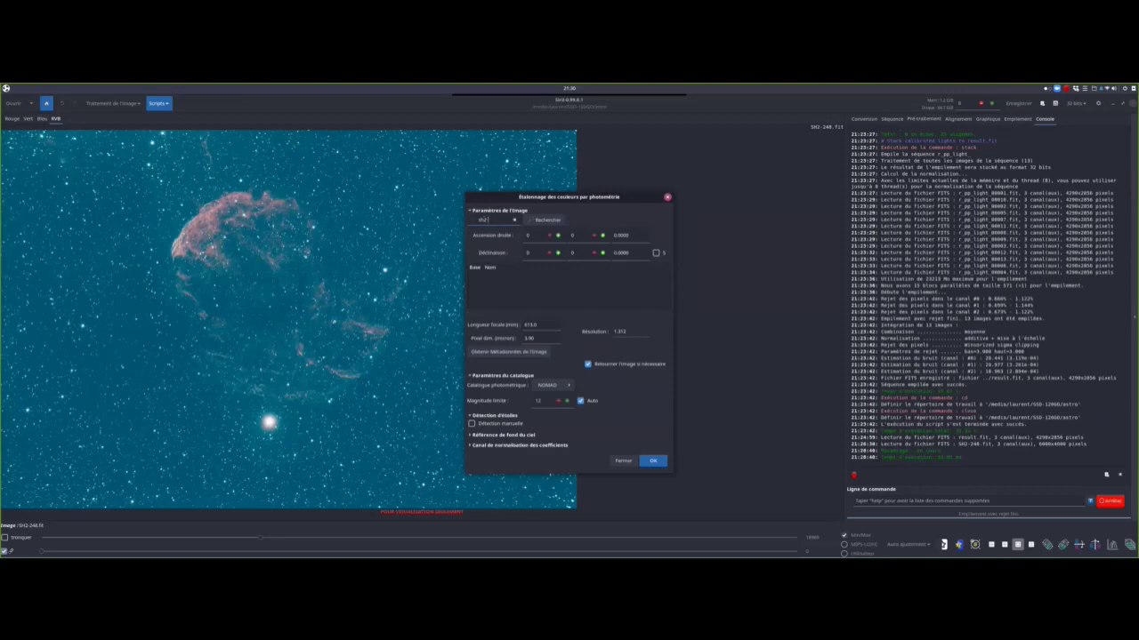
text(h2-248)
click(550, 220)
click(492, 277)
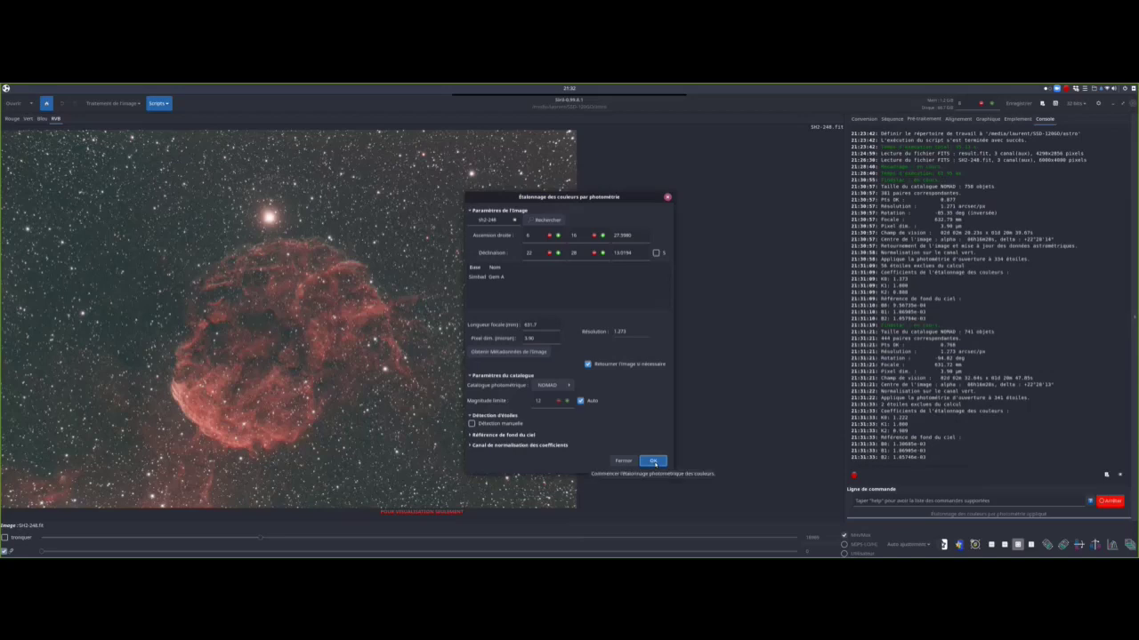
click(623, 461)
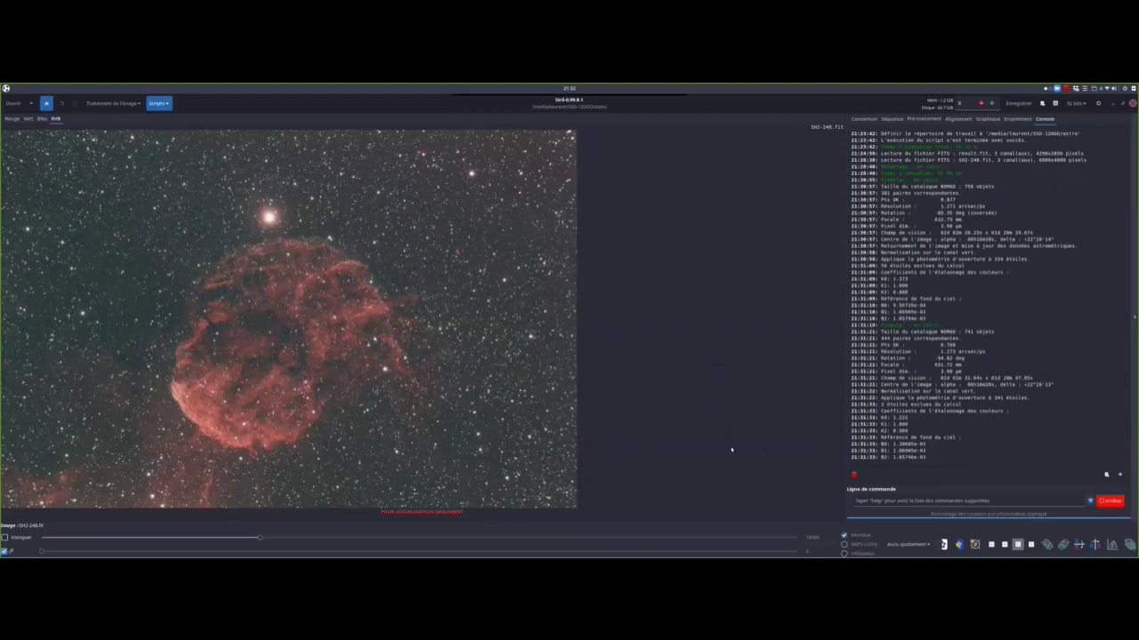
- Switch the display mode to linear, and open the histogram transformation in an enlarged window beside the nebula
click(928, 545)
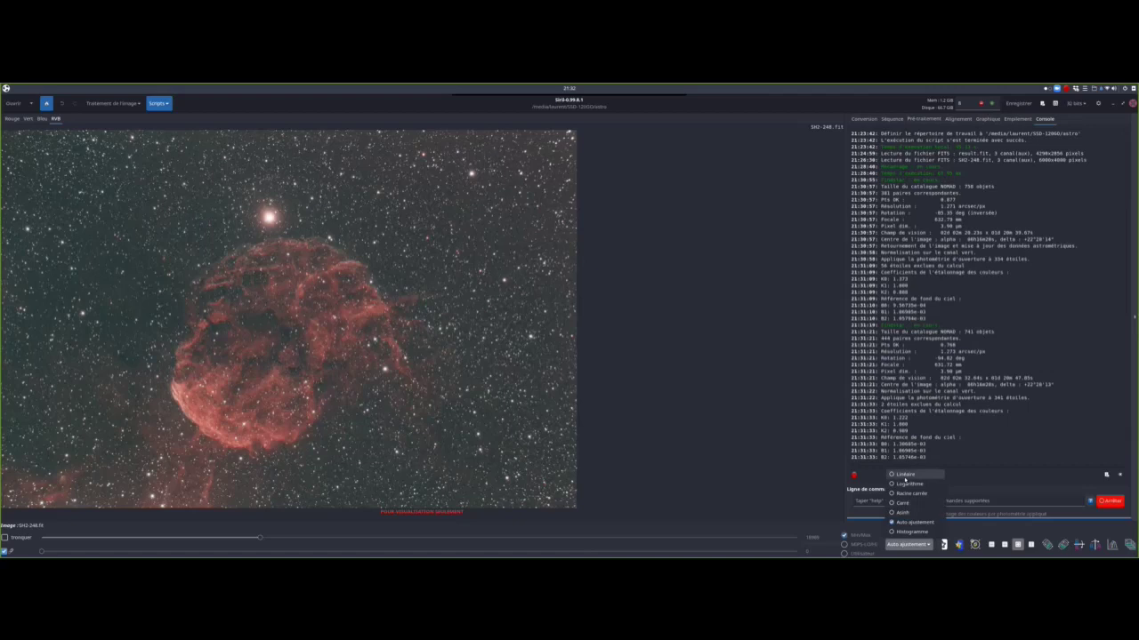
click(905, 474)
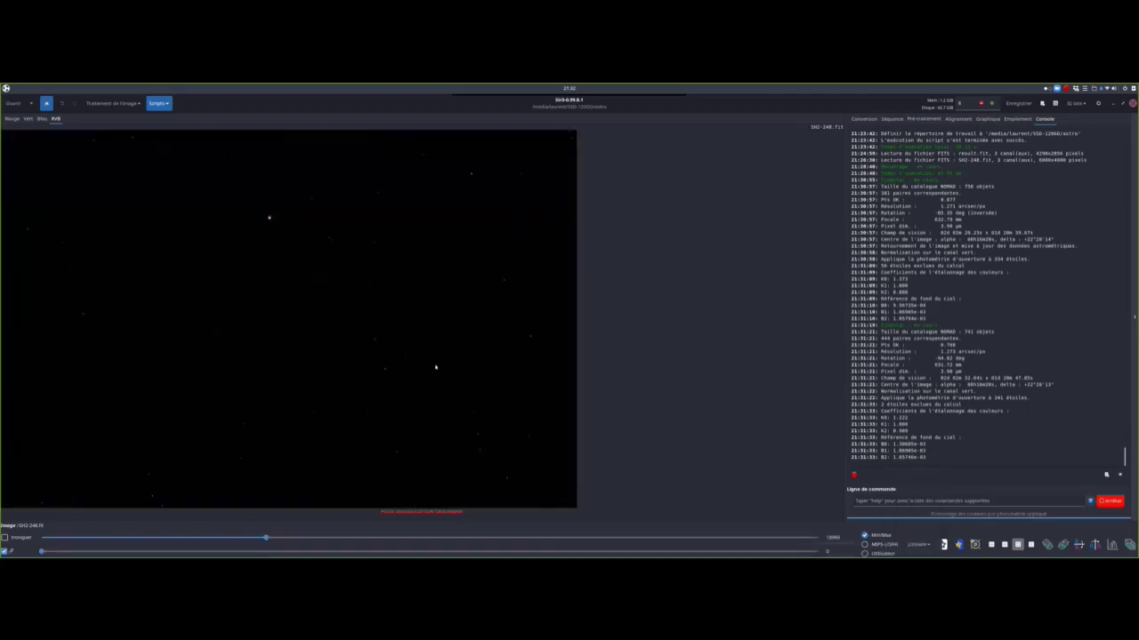
click(120, 104)
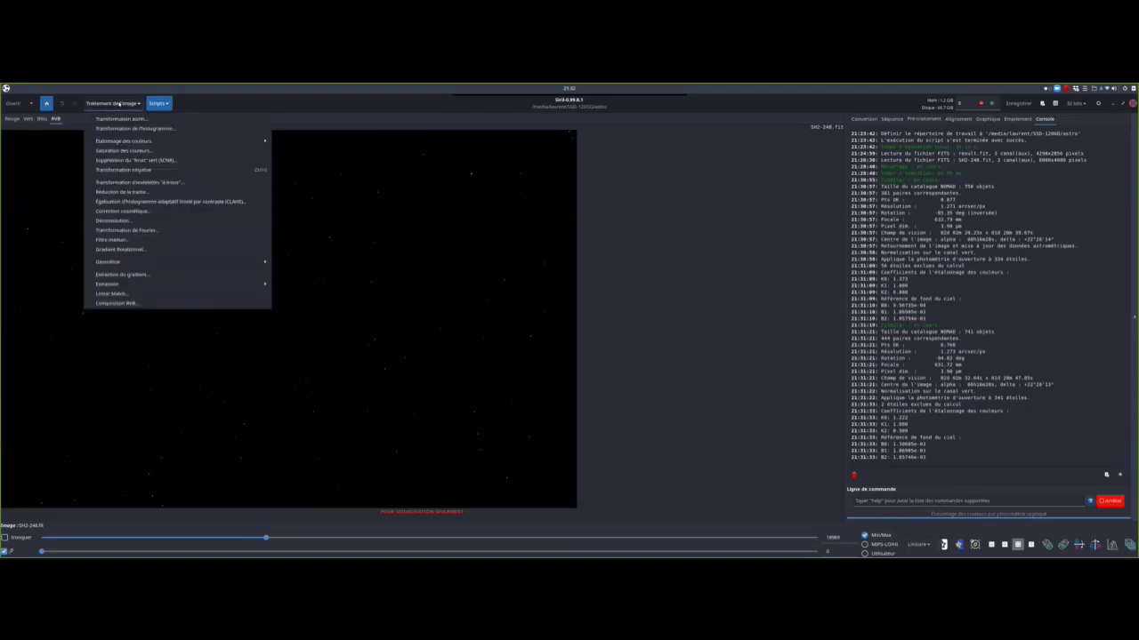
click(158, 130)
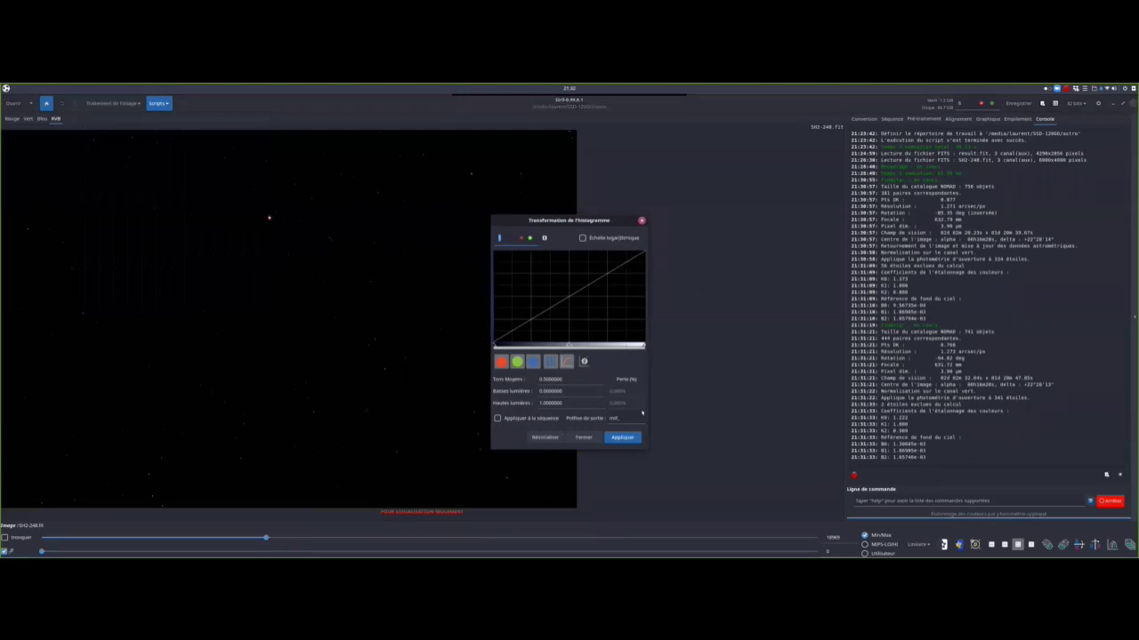
drag(647, 449, 834, 551)
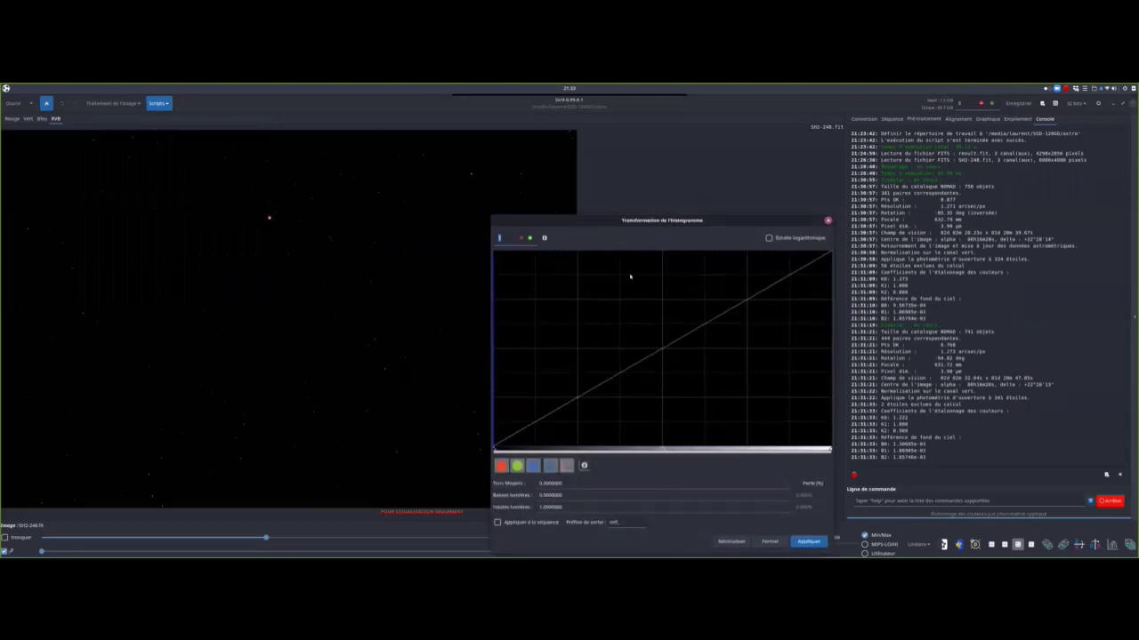
drag(634, 216, 452, 124)
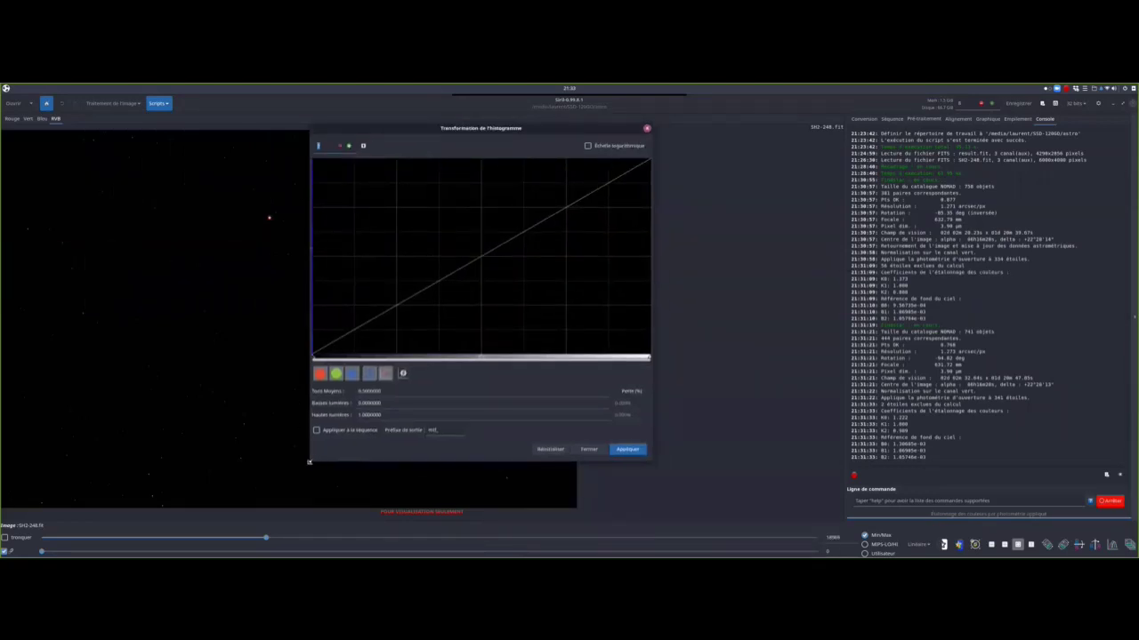
drag(312, 458, 266, 495)
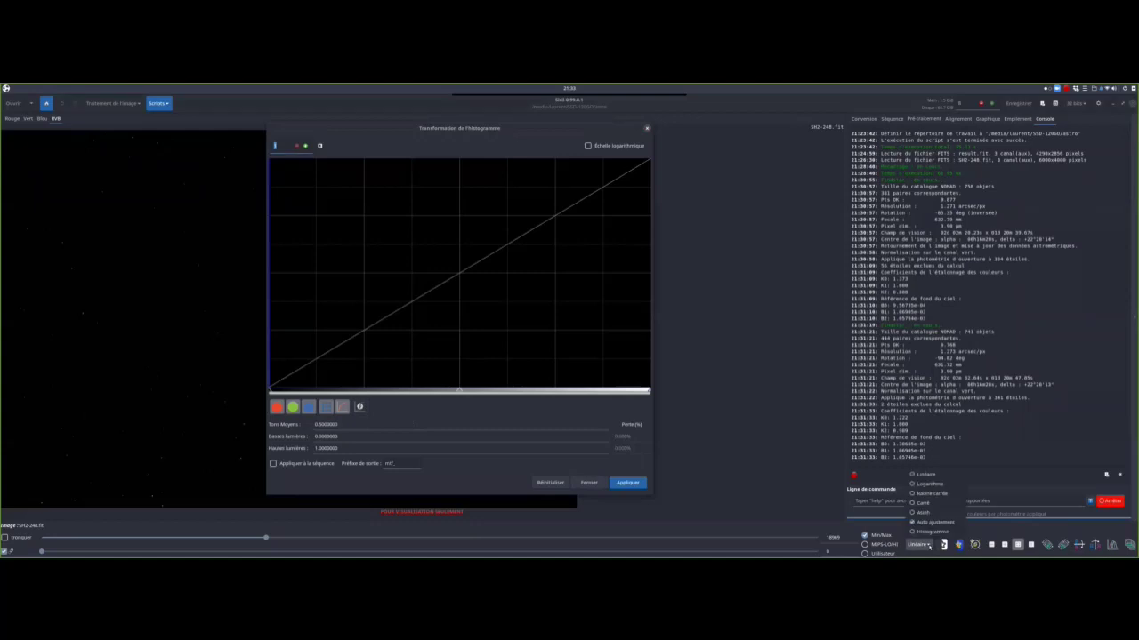
- Stretch the image with the automatic histogram adjustment, apply the transformation and close its dialog
click(920, 544)
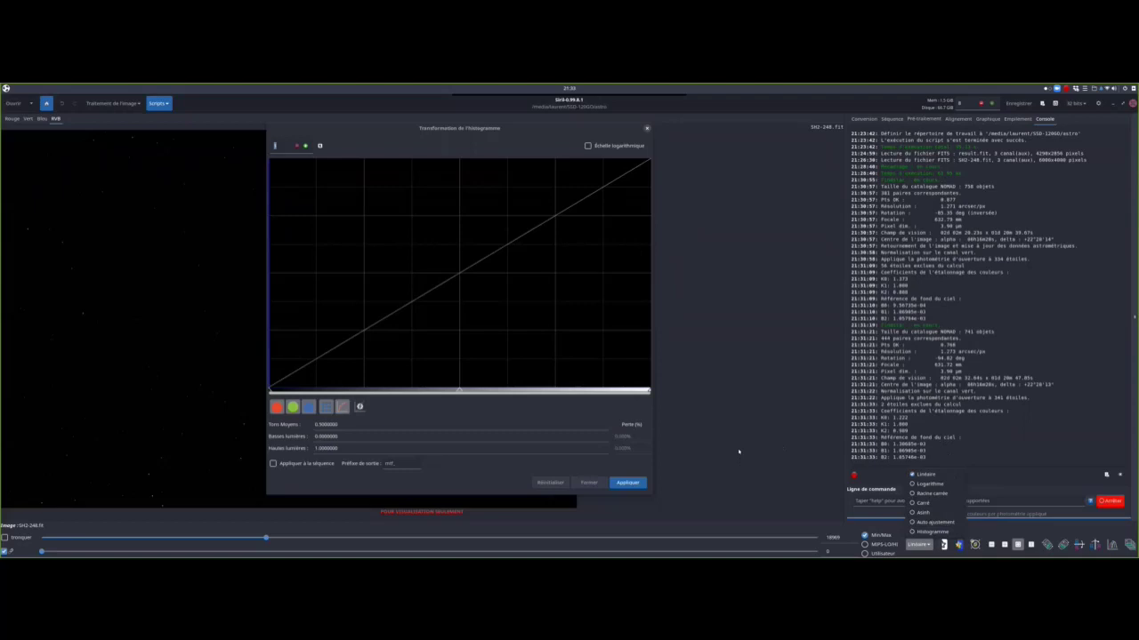
click(528, 412)
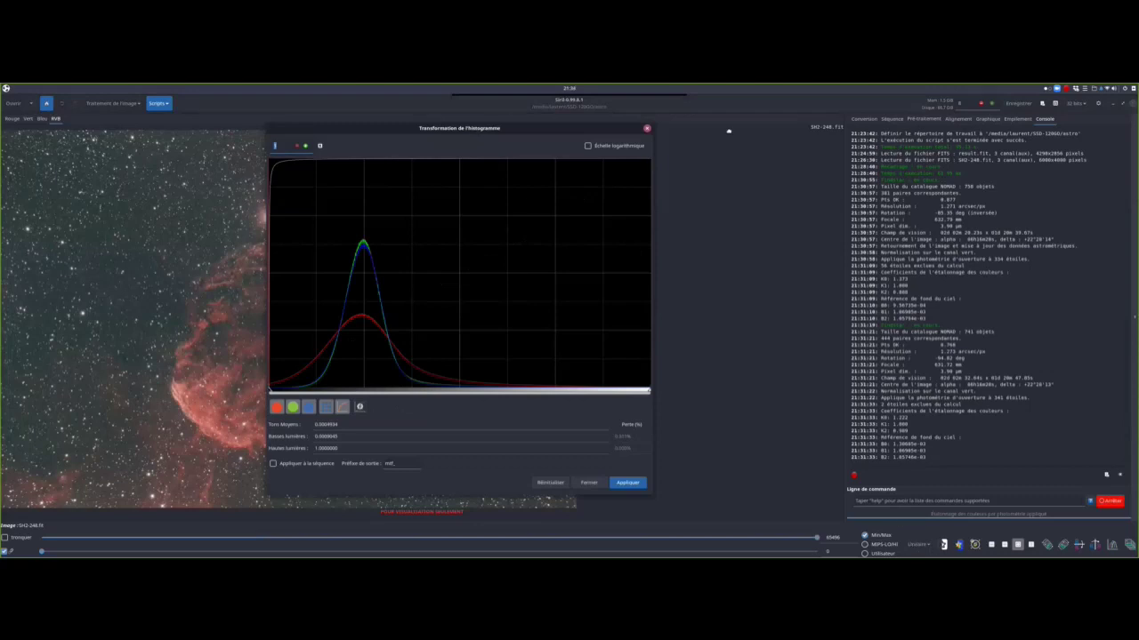
drag(454, 128, 785, 127)
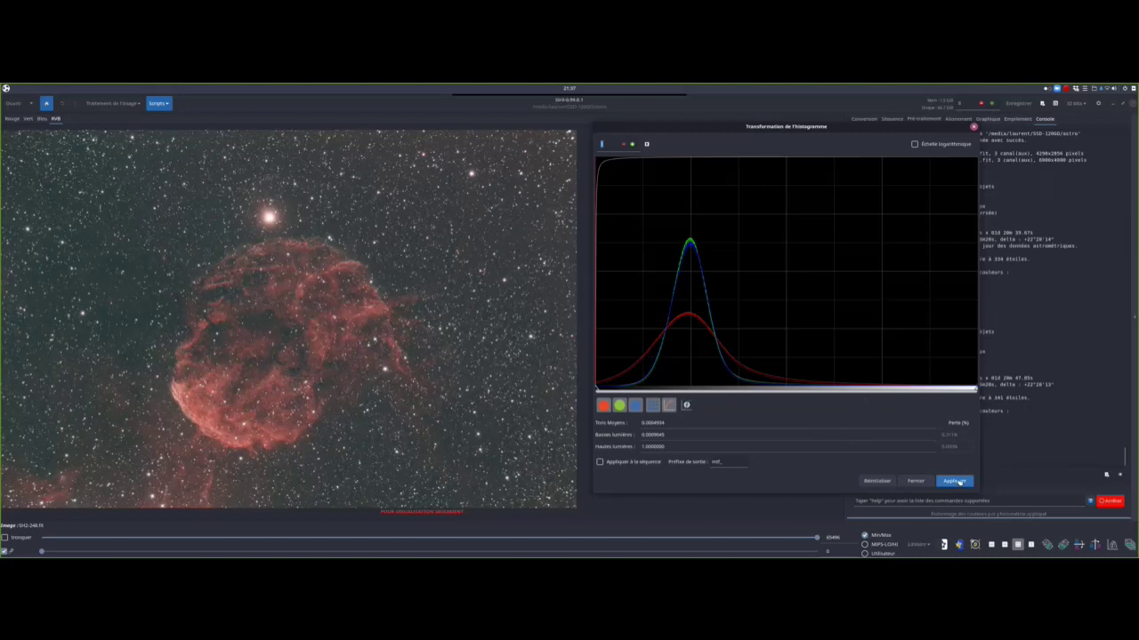
click(955, 481)
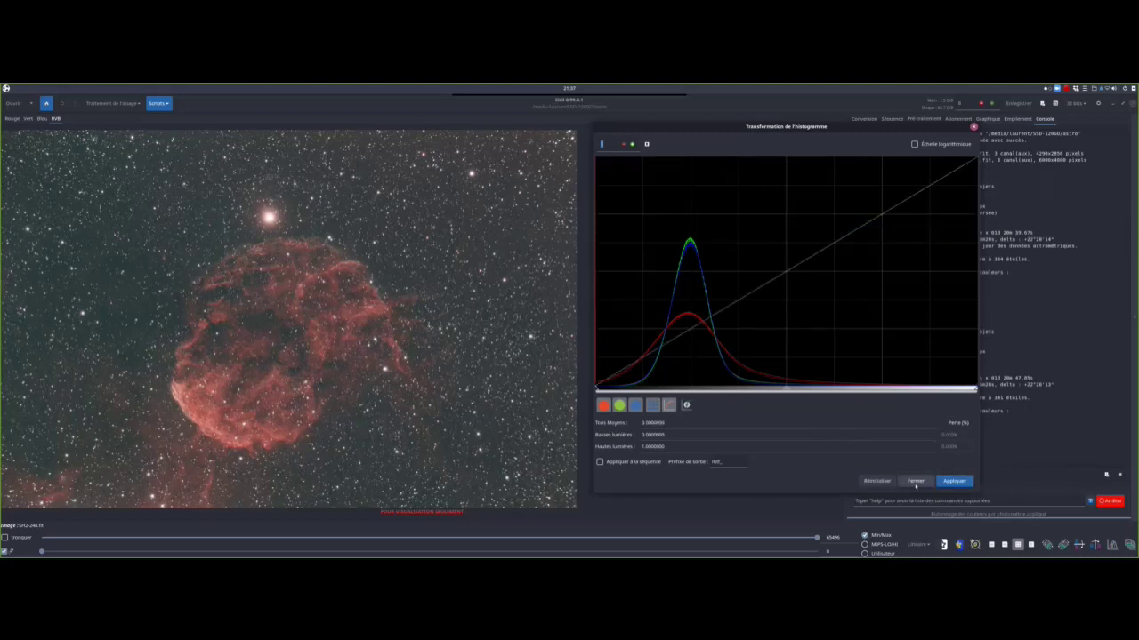
click(915, 481)
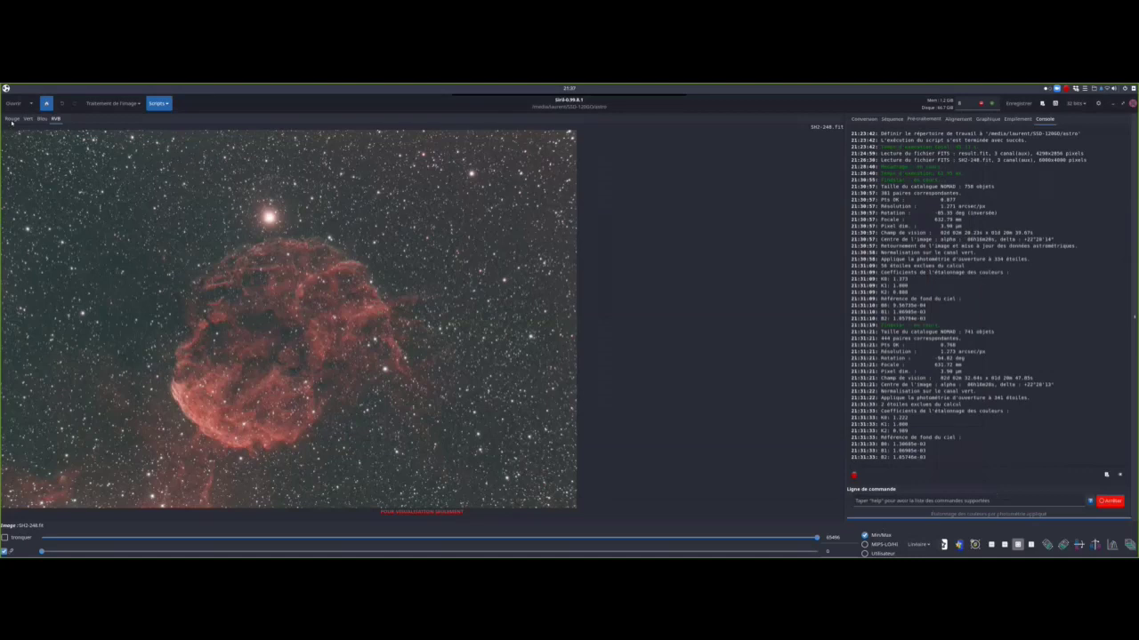
- Compare the stretched image's red, green and blue channels with its RGB composite
click(12, 119)
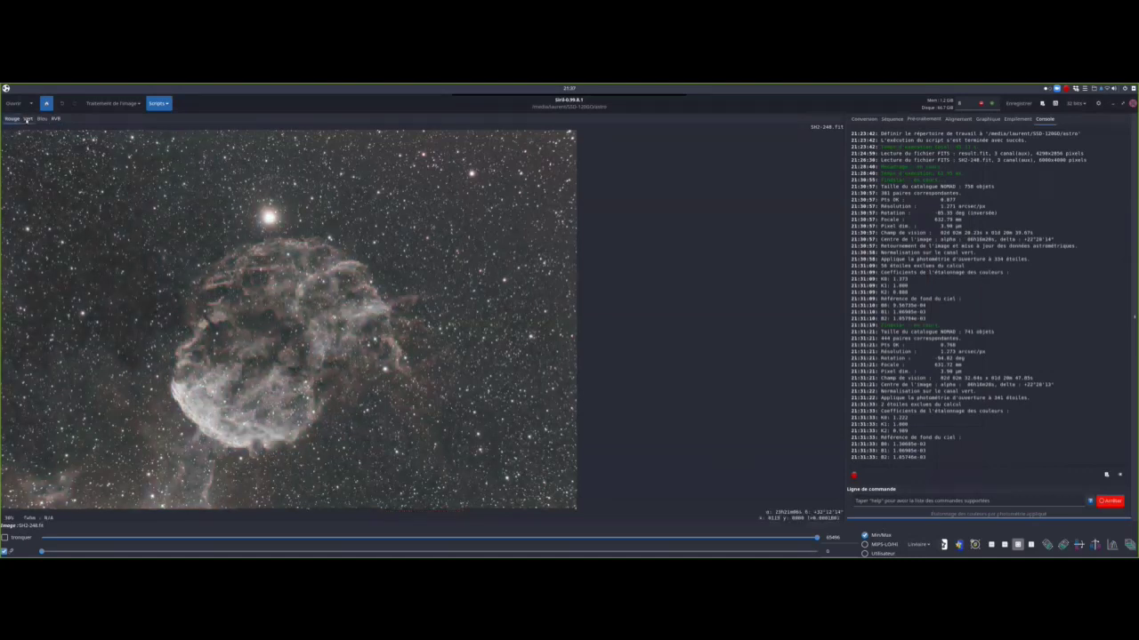
click(30, 119)
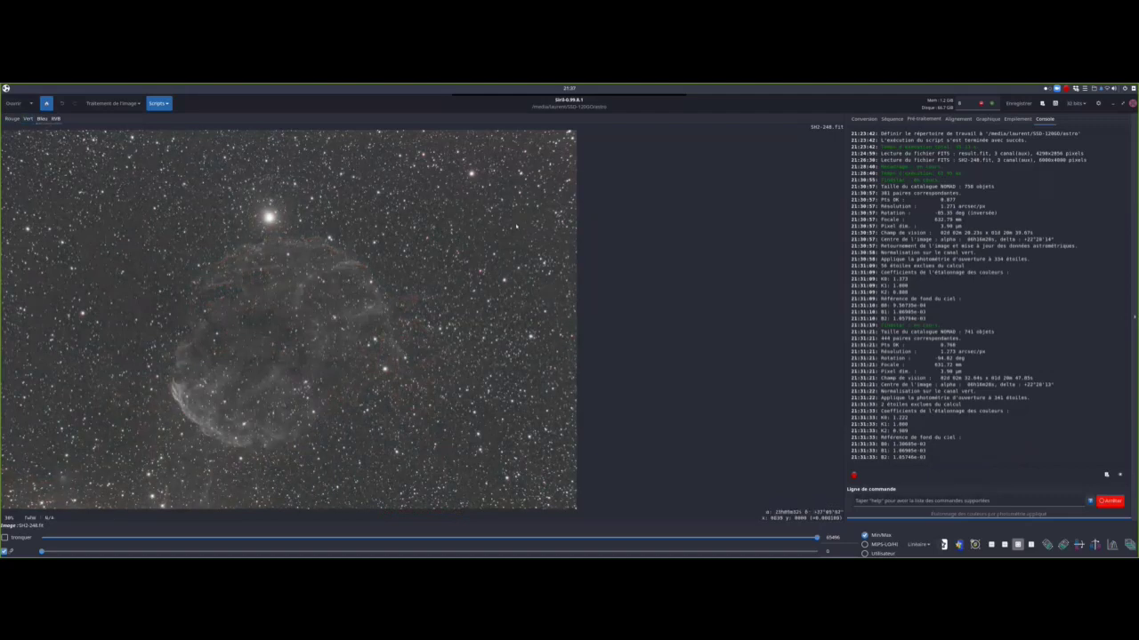
click(55, 119)
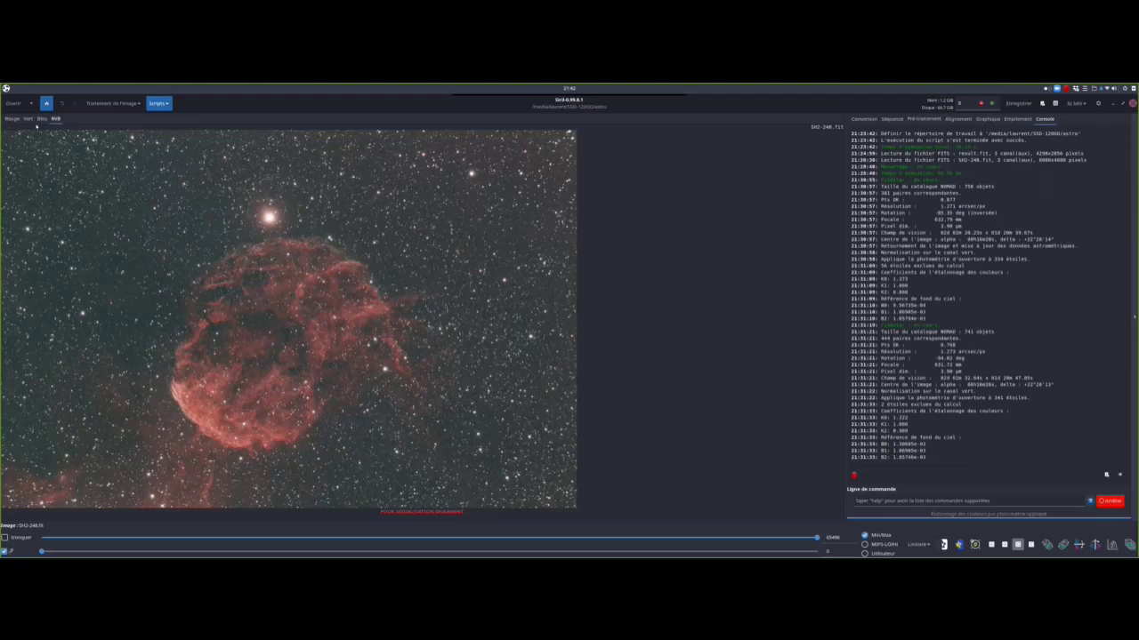
click(27, 119)
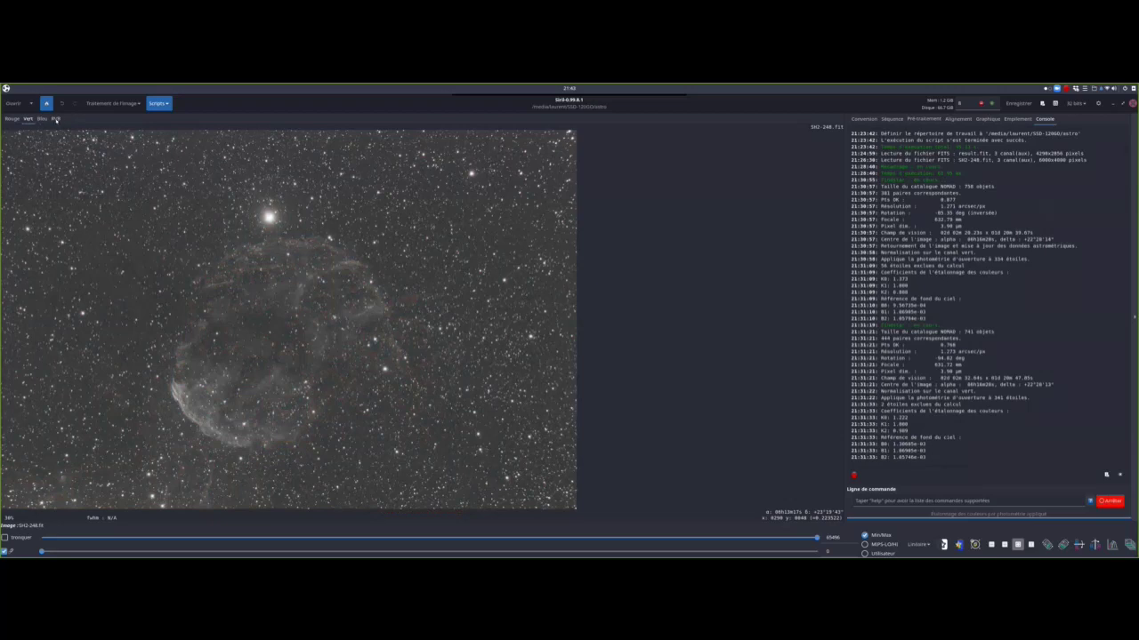
click(12, 119)
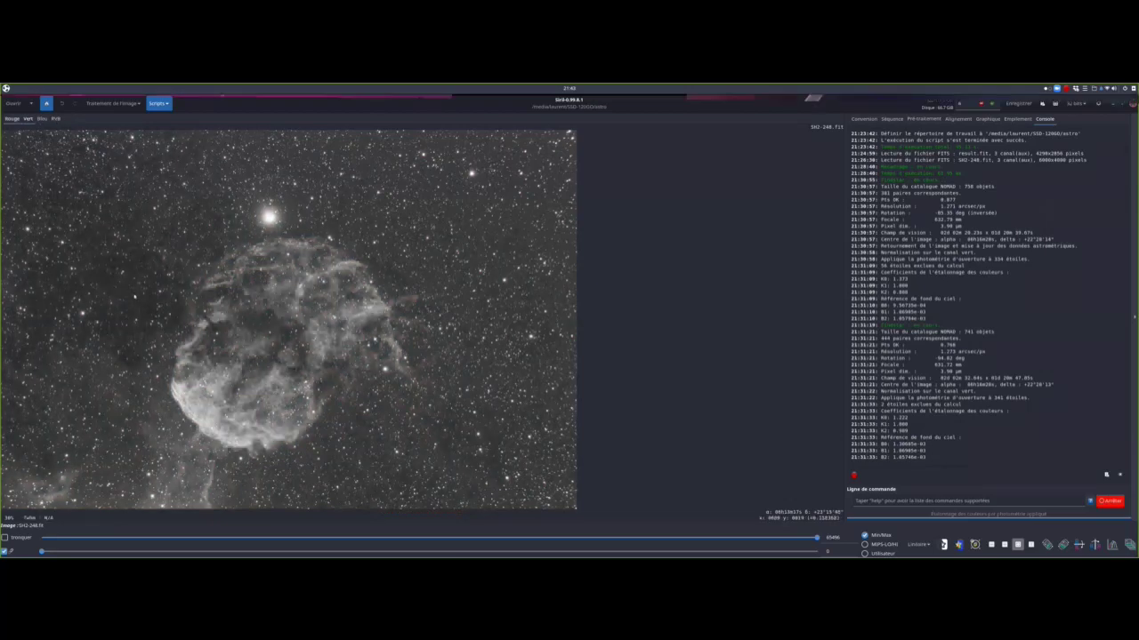
click(55, 118)
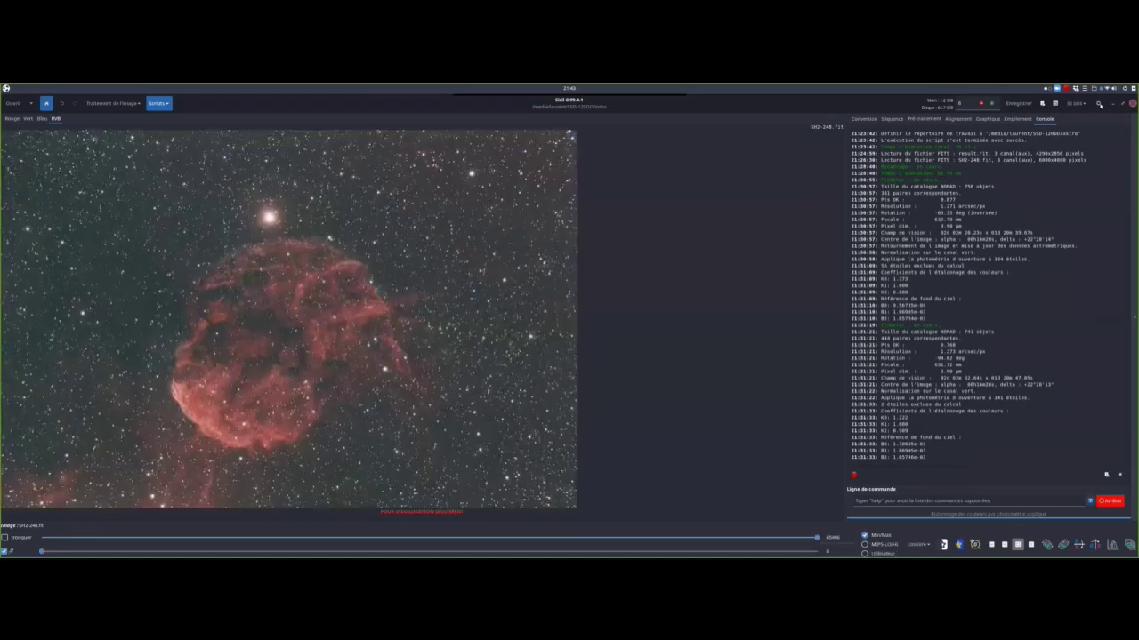
- Review the keyboard shortcut list, close it, and inspect the nebula at several magnifications
click(1098, 104)
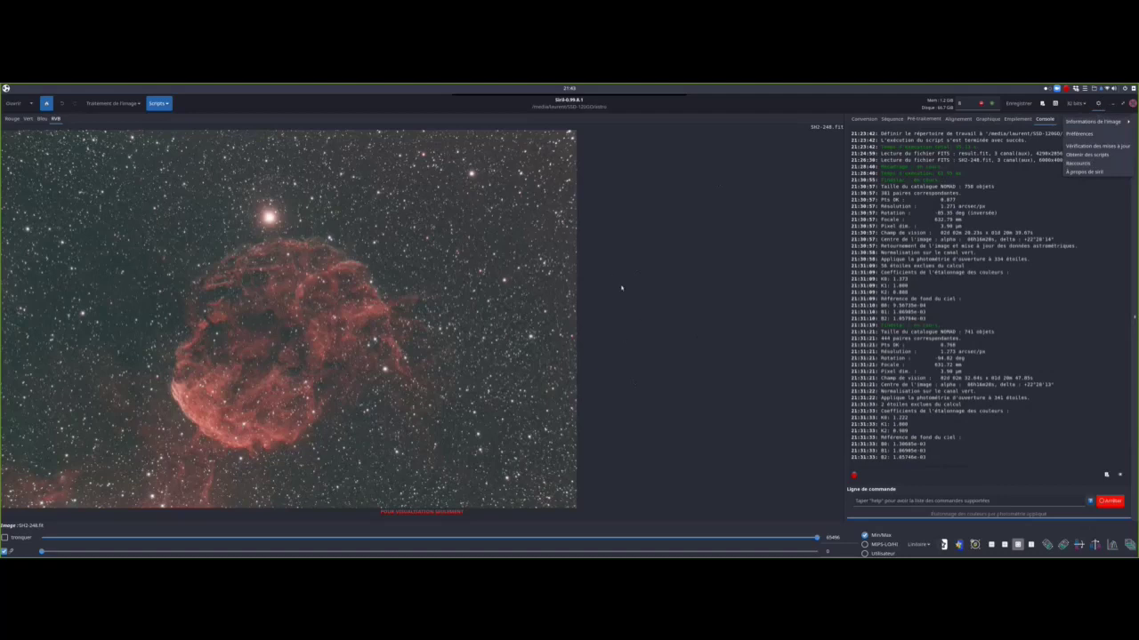
click(1077, 163)
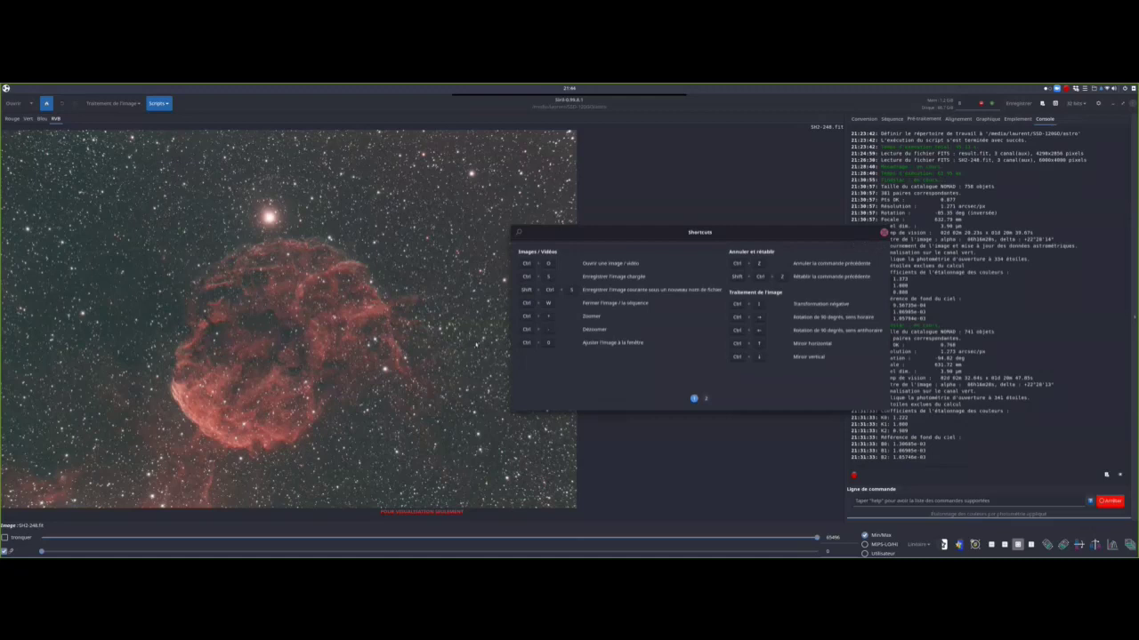
key(Escape)
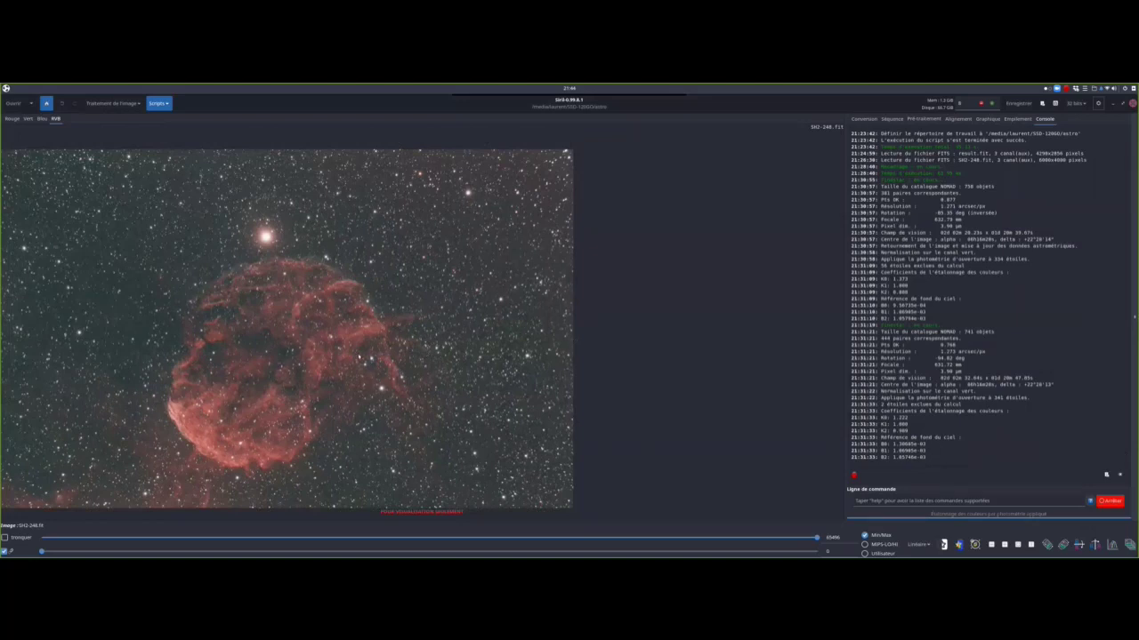
scroll(459, 334, up, 2)
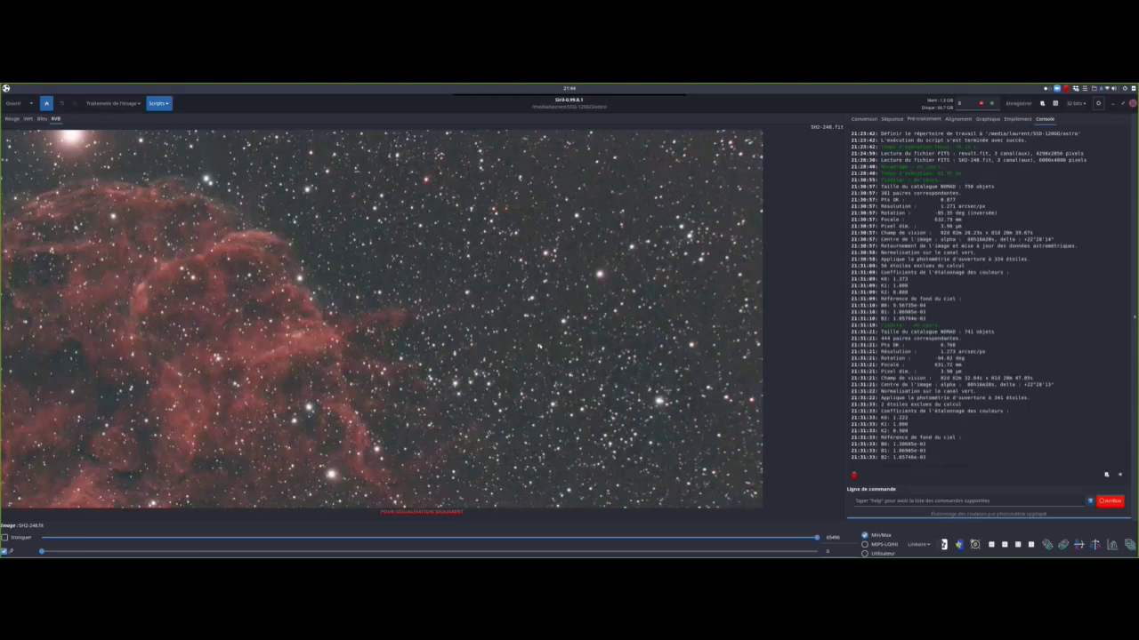
scroll(409, 324, down, 4)
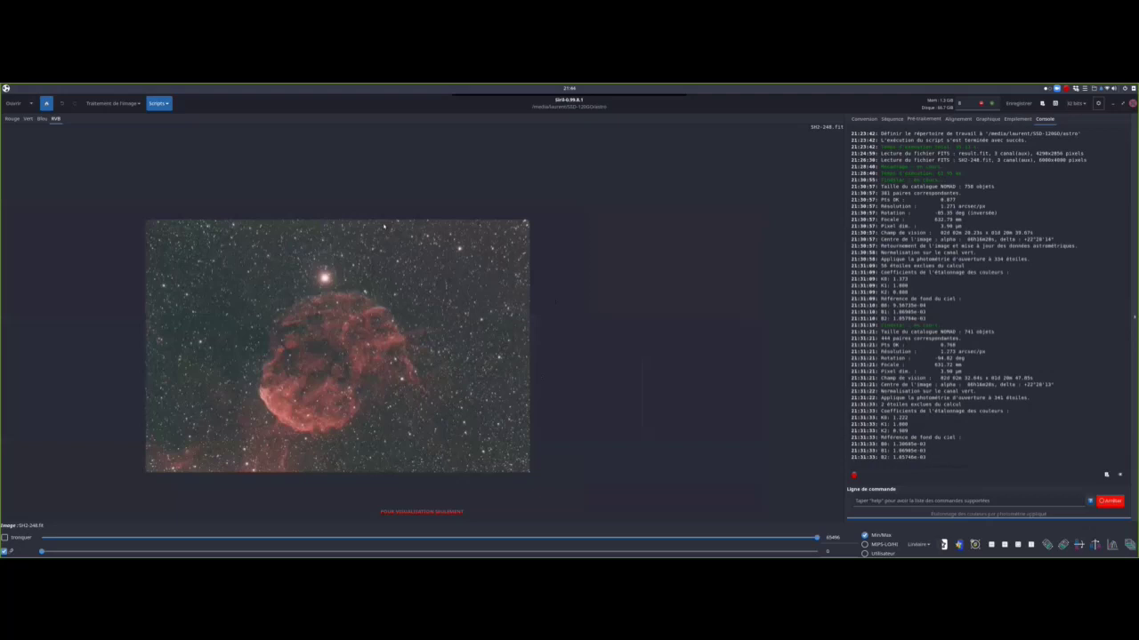
scroll(385, 227, up, 5)
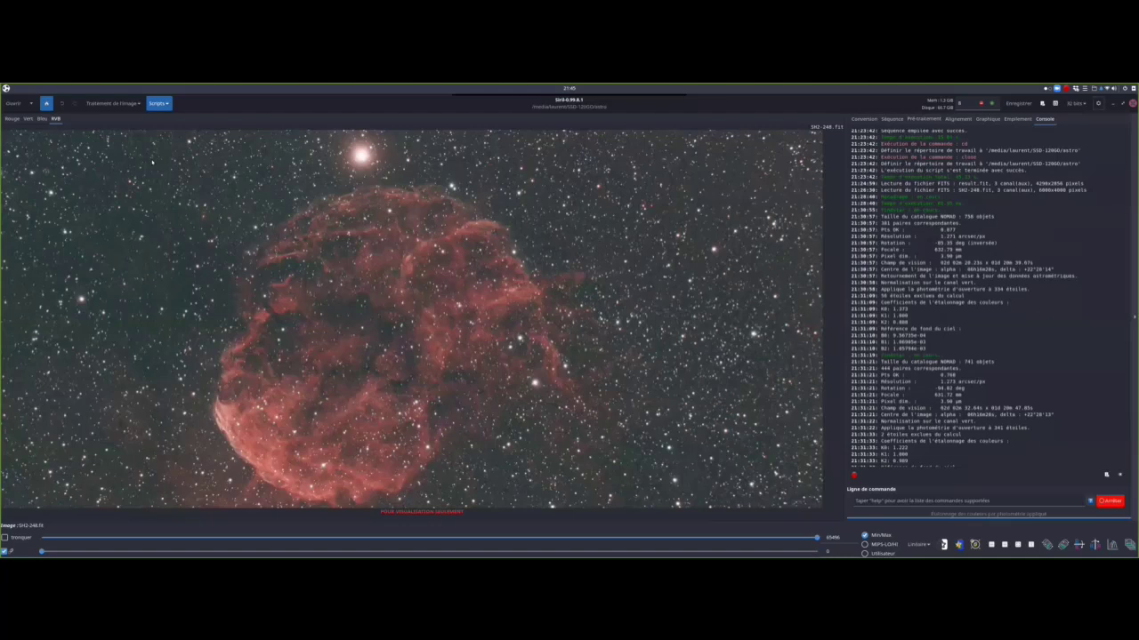
- Remove the green noise with the average neutral method at amount 1.00, preserving lightness, and close the dialog
click(113, 103)
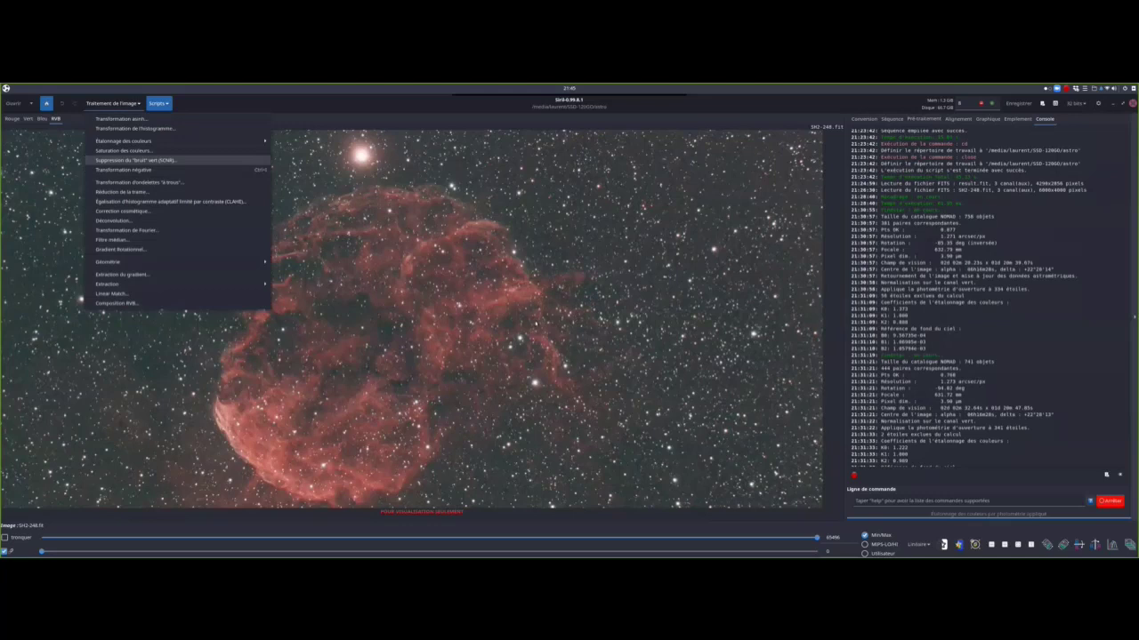
click(133, 160)
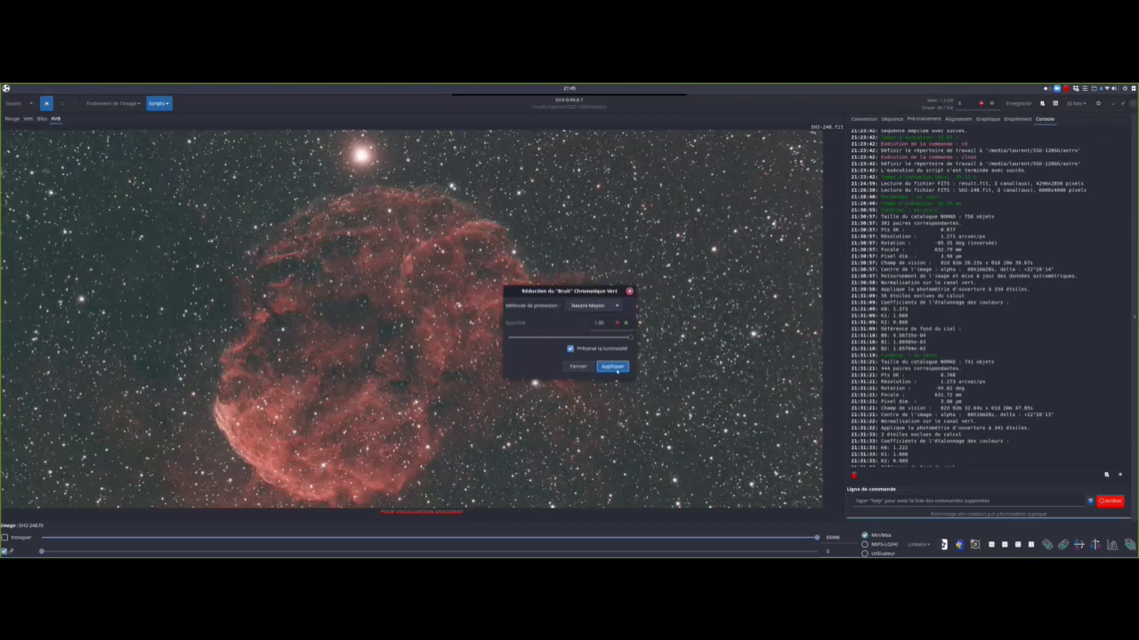
click(616, 367)
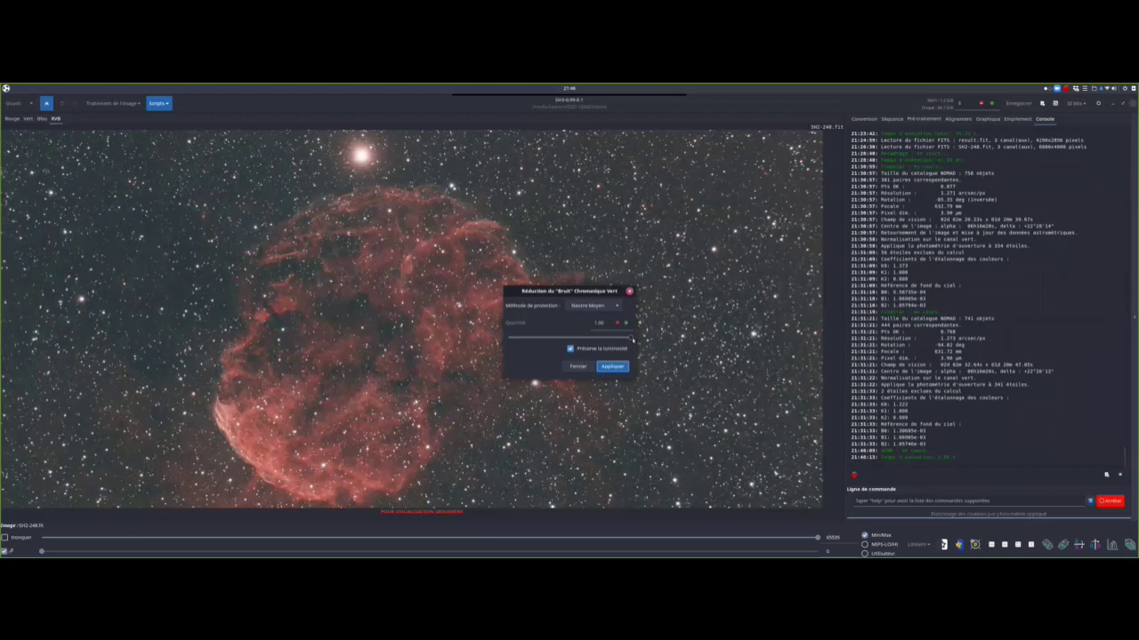
key(Escape)
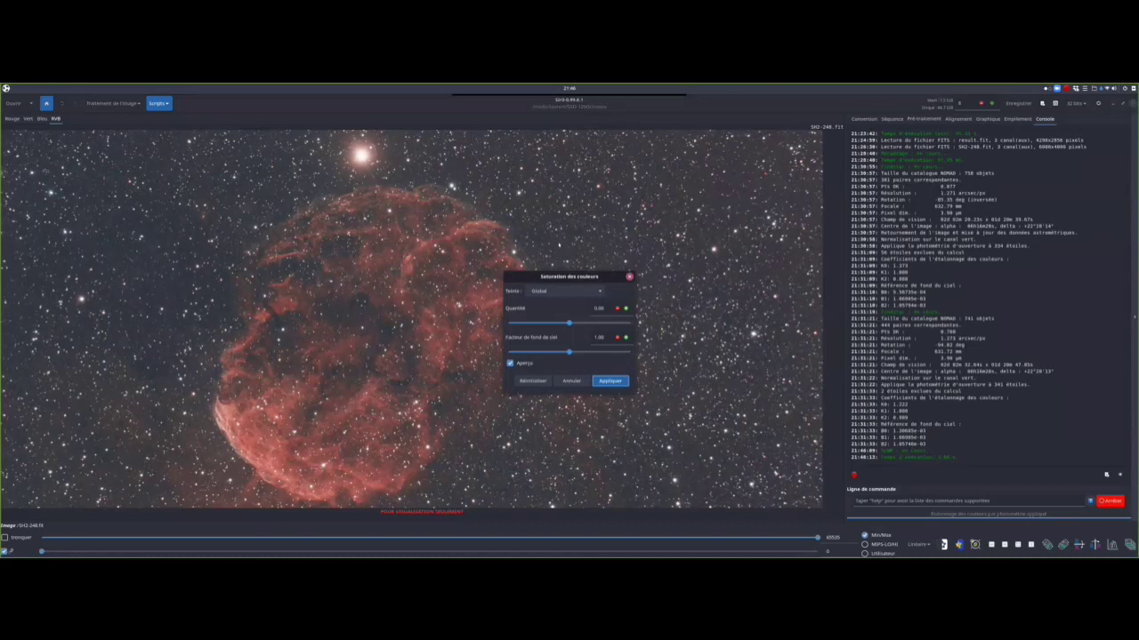
- Increase the global colour saturation with a sky background factor of 1.51, reducing the trial amount of 0.77, and close the dialog
click(565, 291)
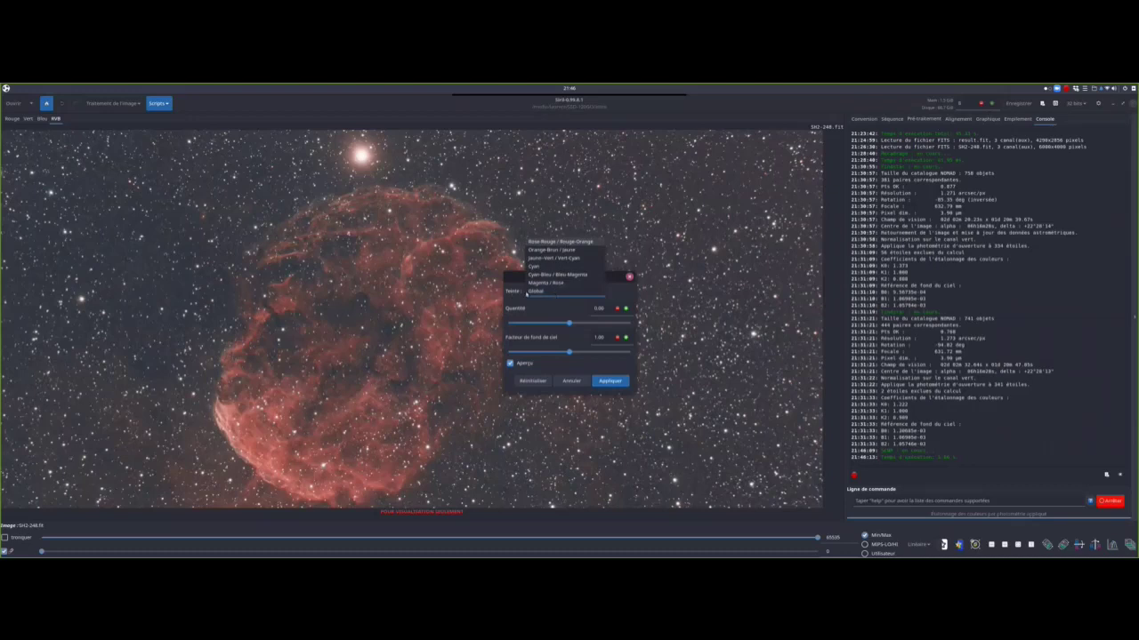
click(541, 291)
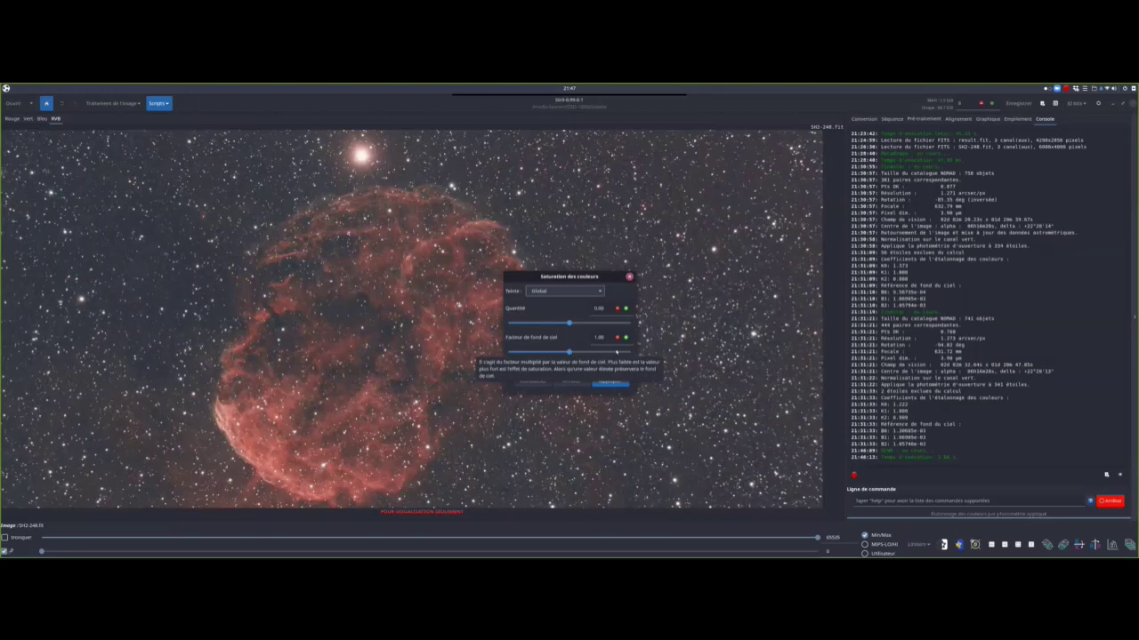
drag(570, 354, 584, 353)
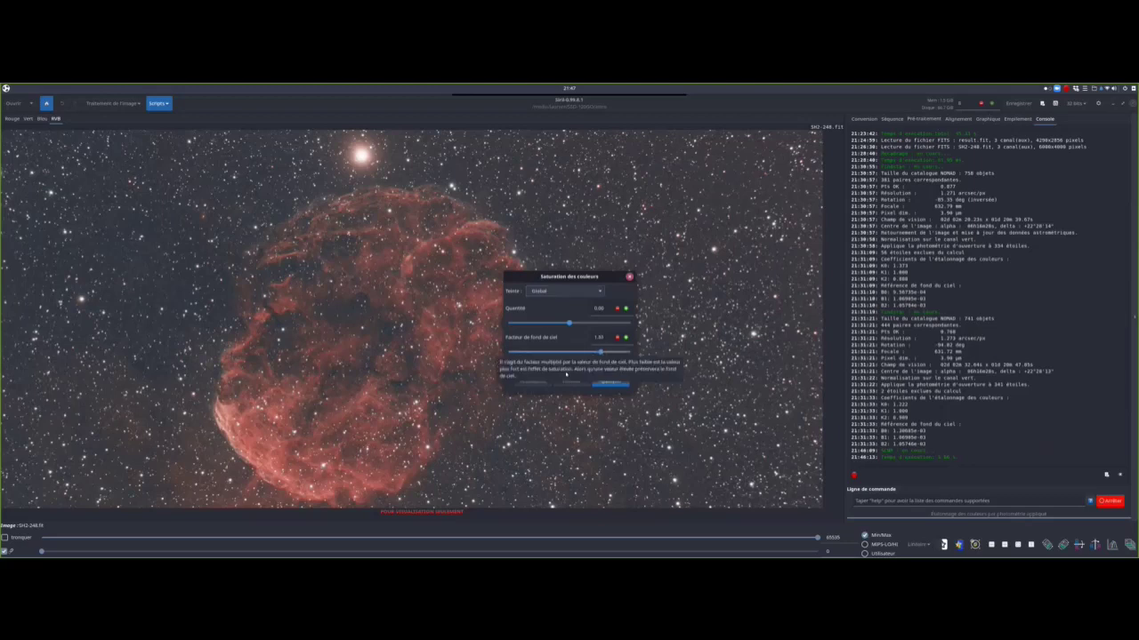
drag(569, 276, 749, 282)
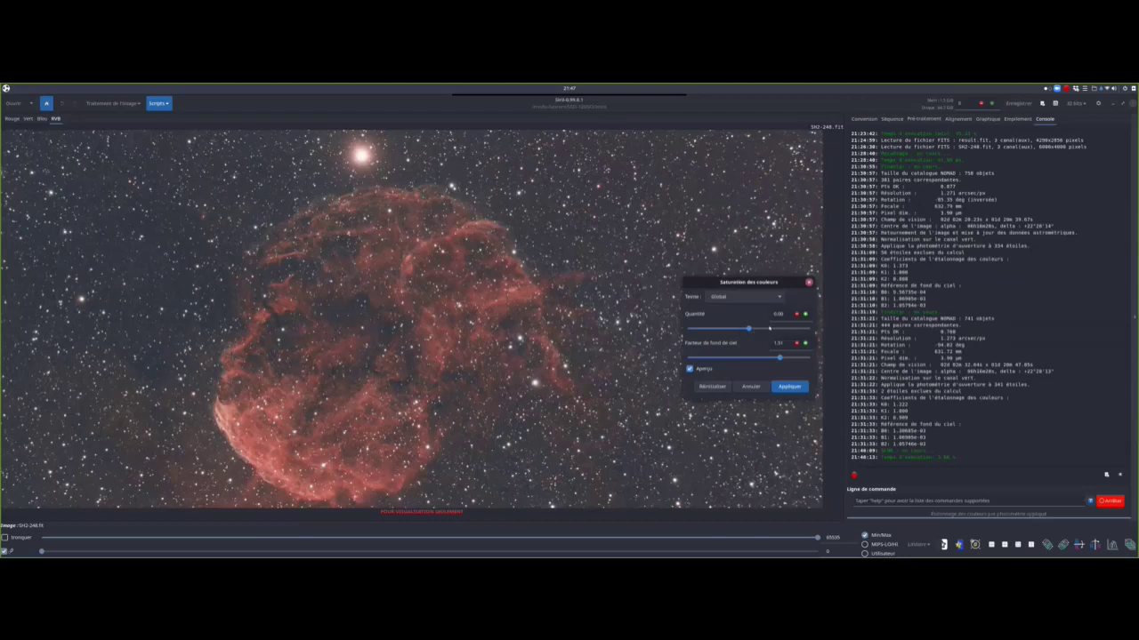
drag(748, 330, 786, 331)
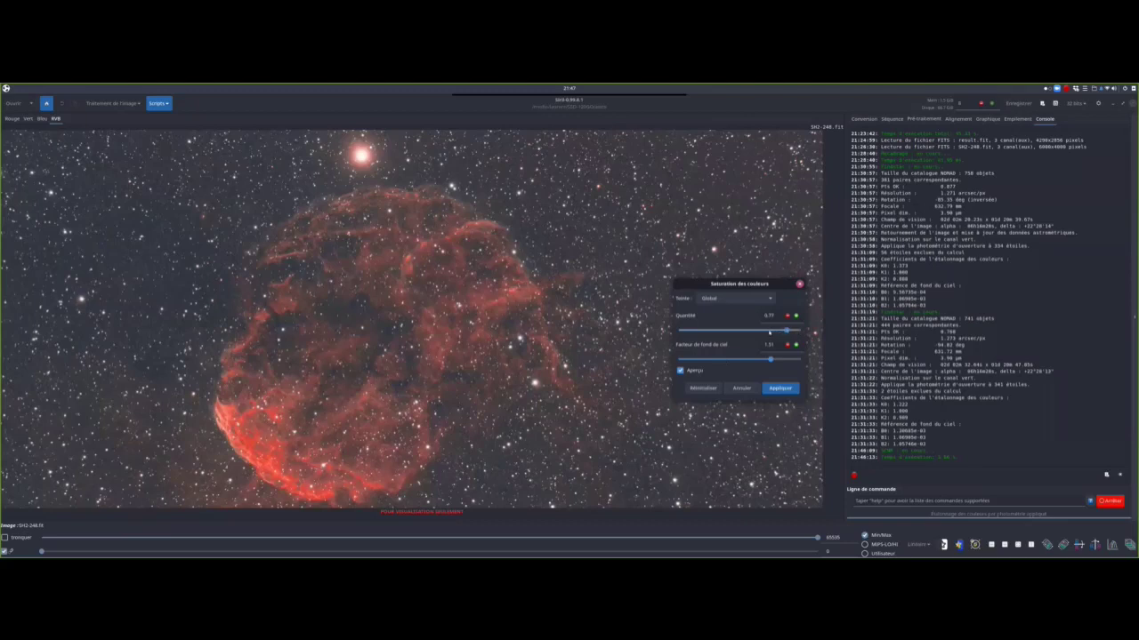
click(770, 331)
drag(769, 331, 767, 332)
click(799, 284)
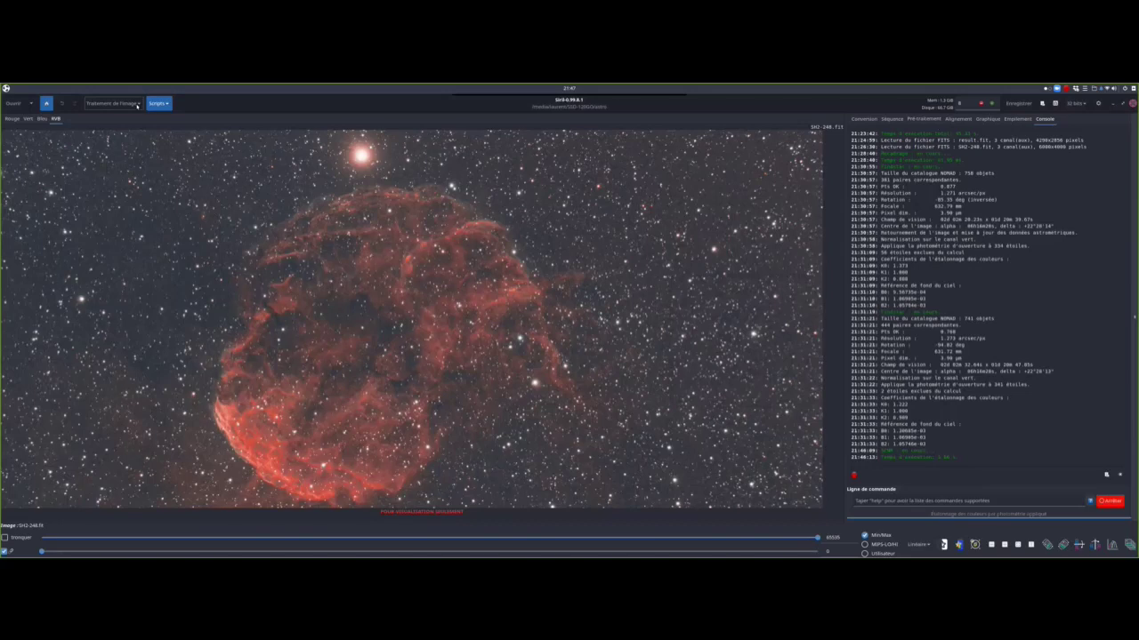
- Try a deconvolution of the nebula image with the radius lowered to about 0.74
click(137, 104)
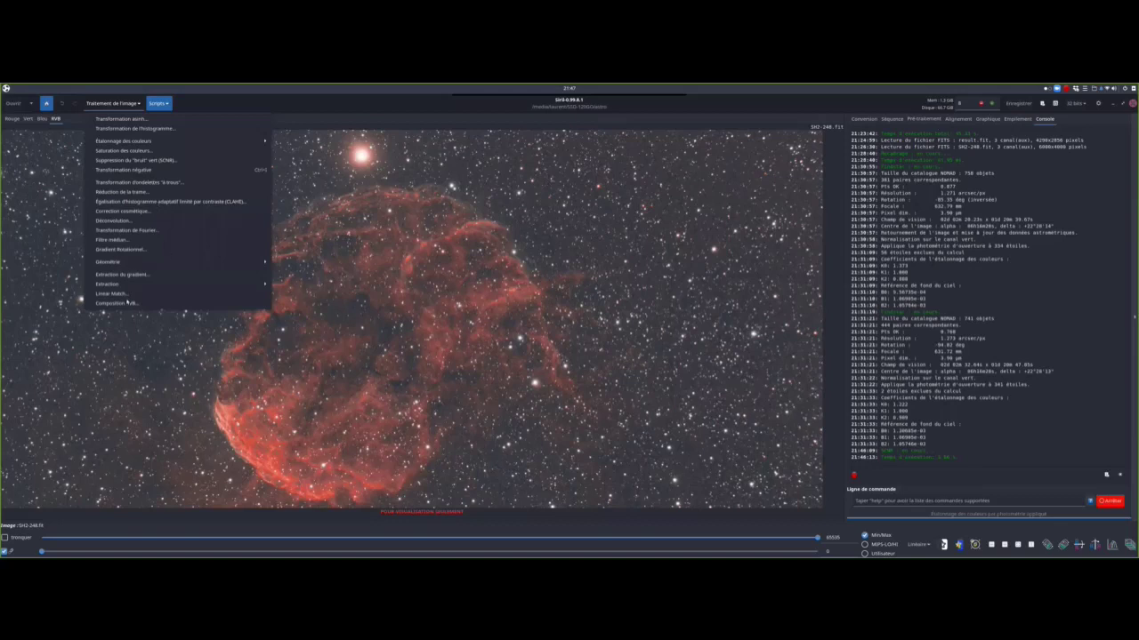
click(114, 220)
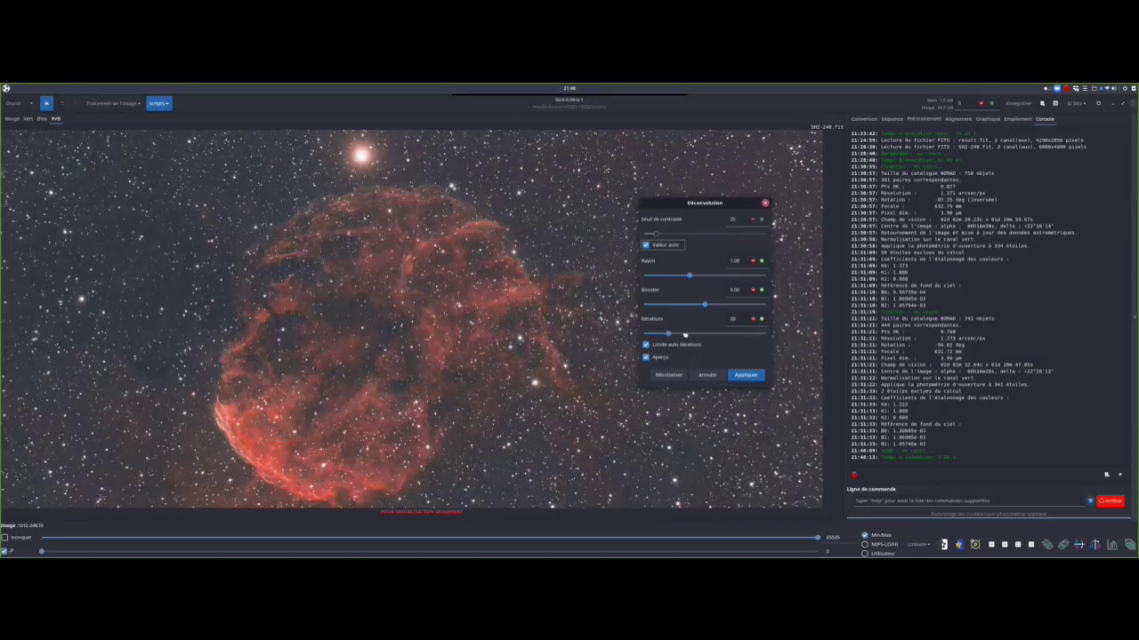
click(691, 277)
drag(688, 276, 678, 277)
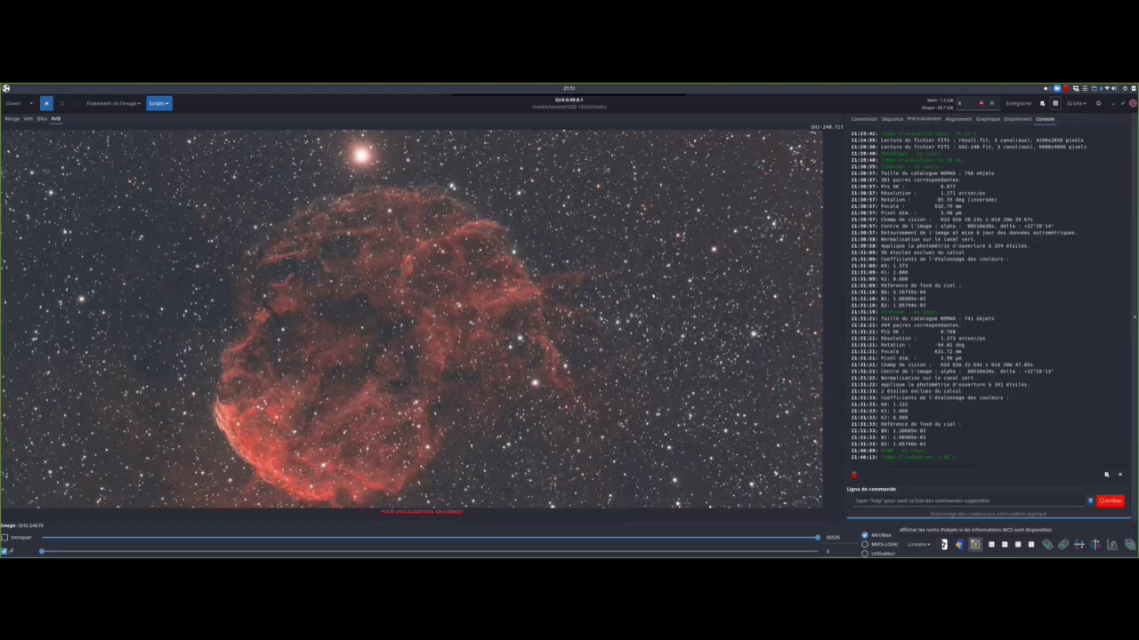
- Show the catalogue object names on the image and switch to the red channel, dismissing the display-only notice
click(975, 545)
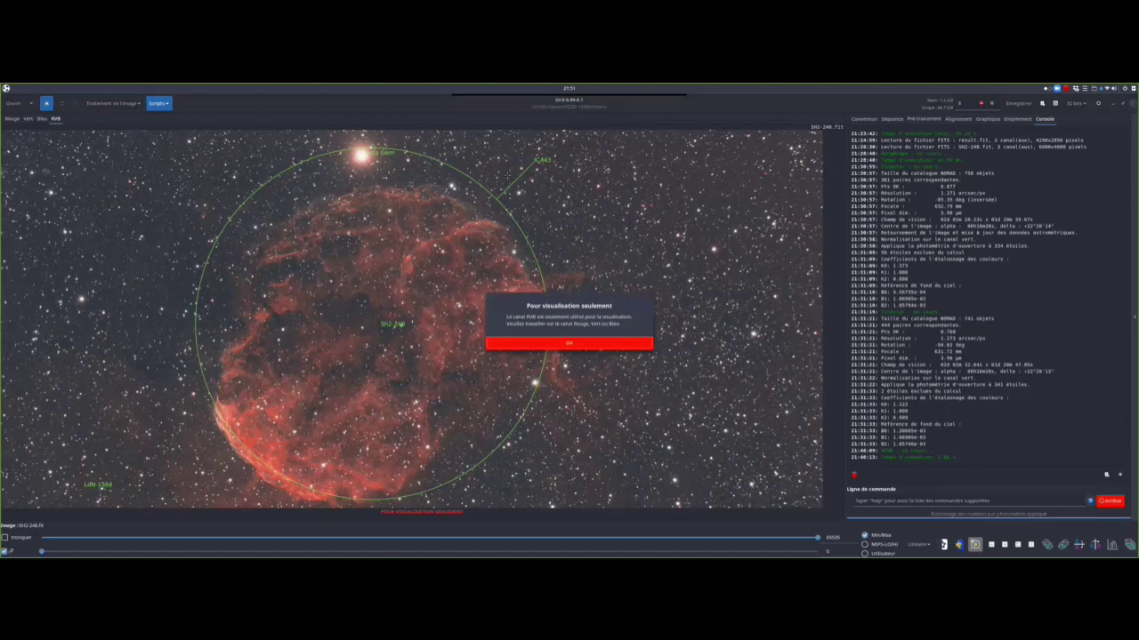
key(Return)
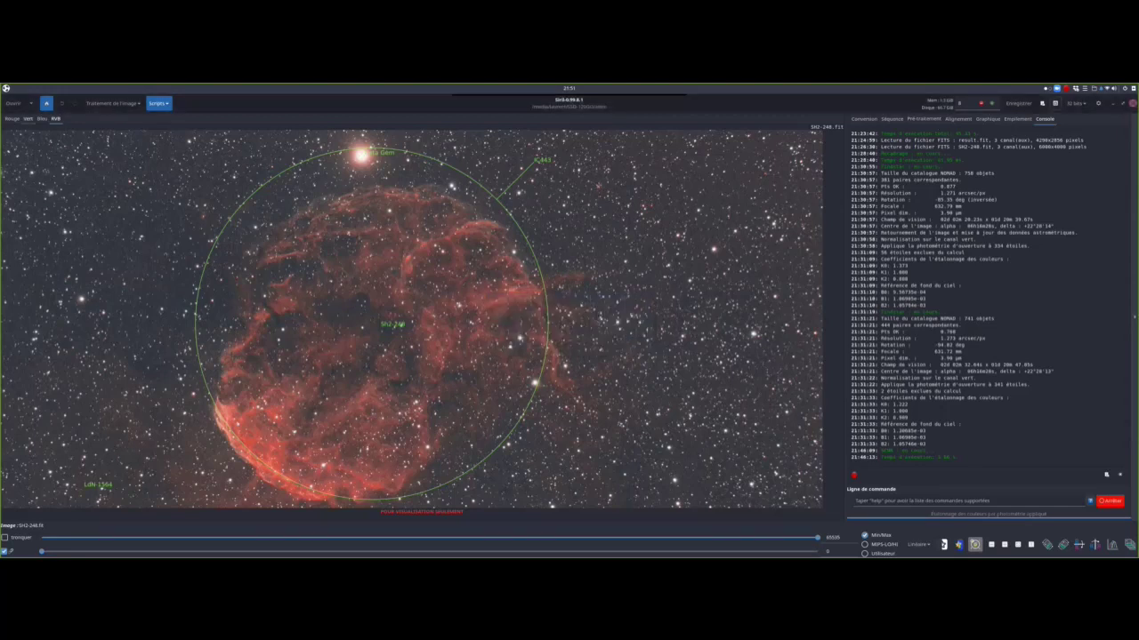
click(11, 118)
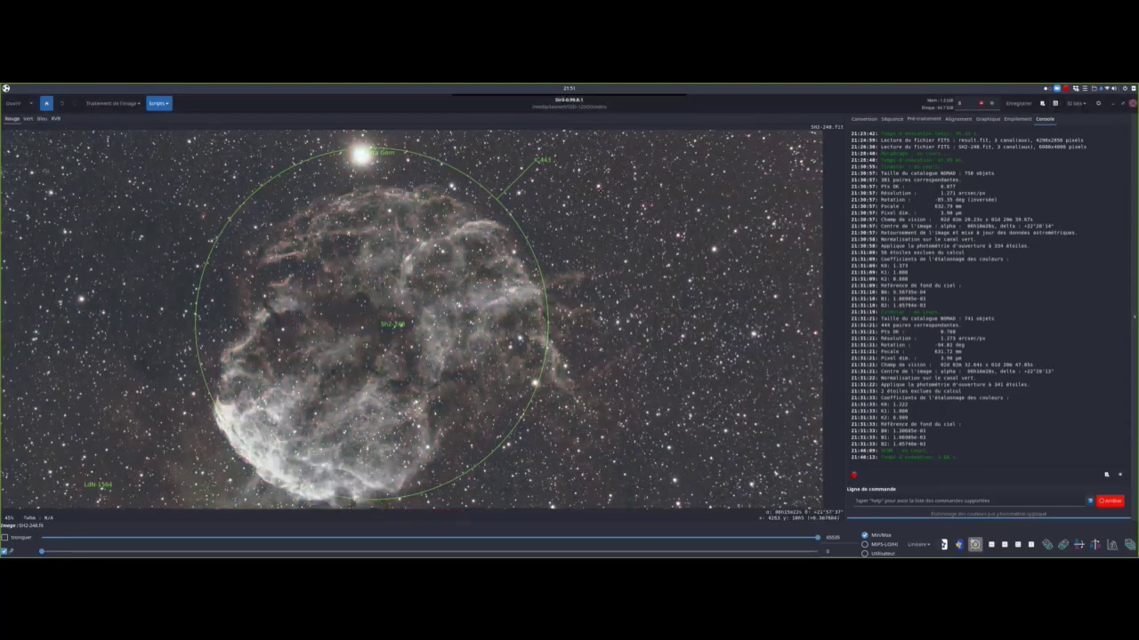
- Measure the PSF of the star to the upper right of the nebula, copying its details link before closing the results
drag(598, 187, 601, 193)
drag(594, 180, 600, 189)
right_click(599, 186)
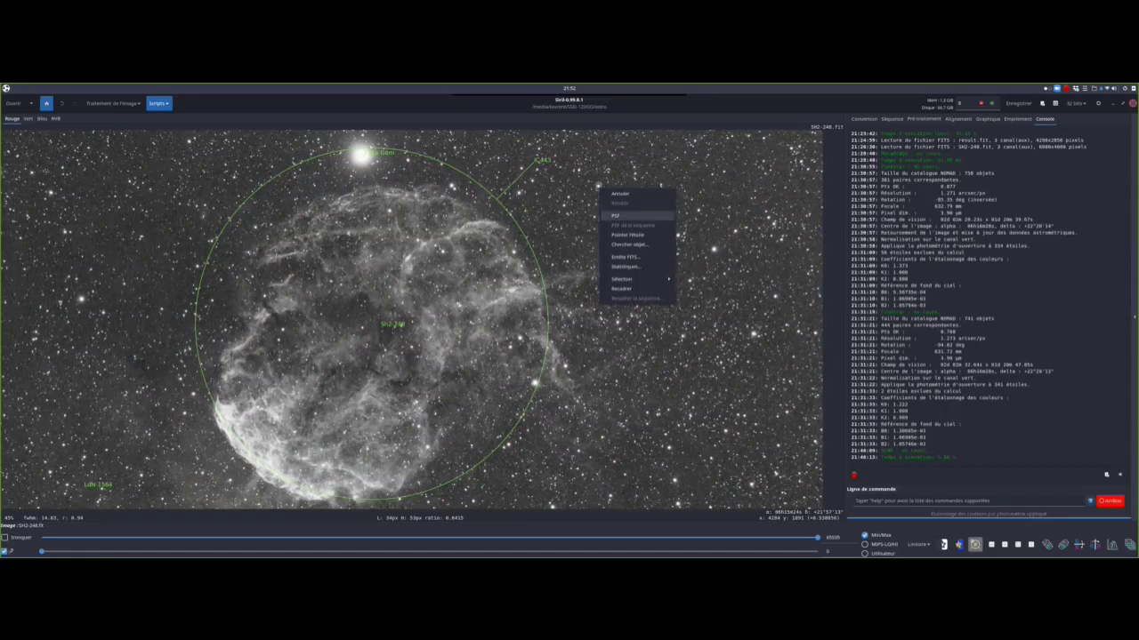
click(615, 215)
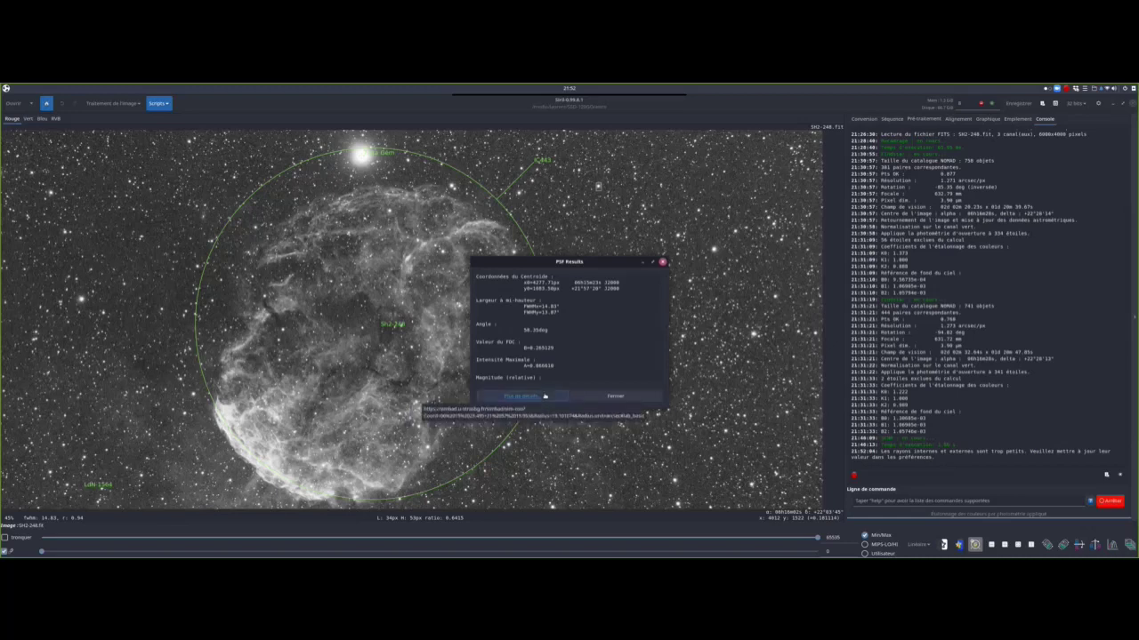
key(super+Left)
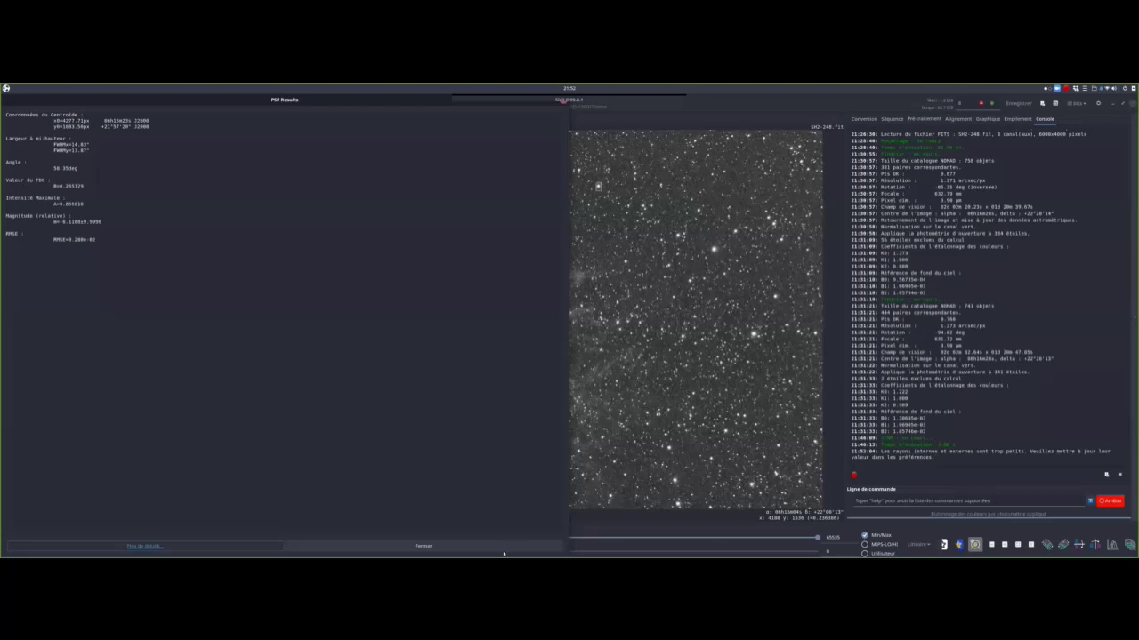
key(Escape)
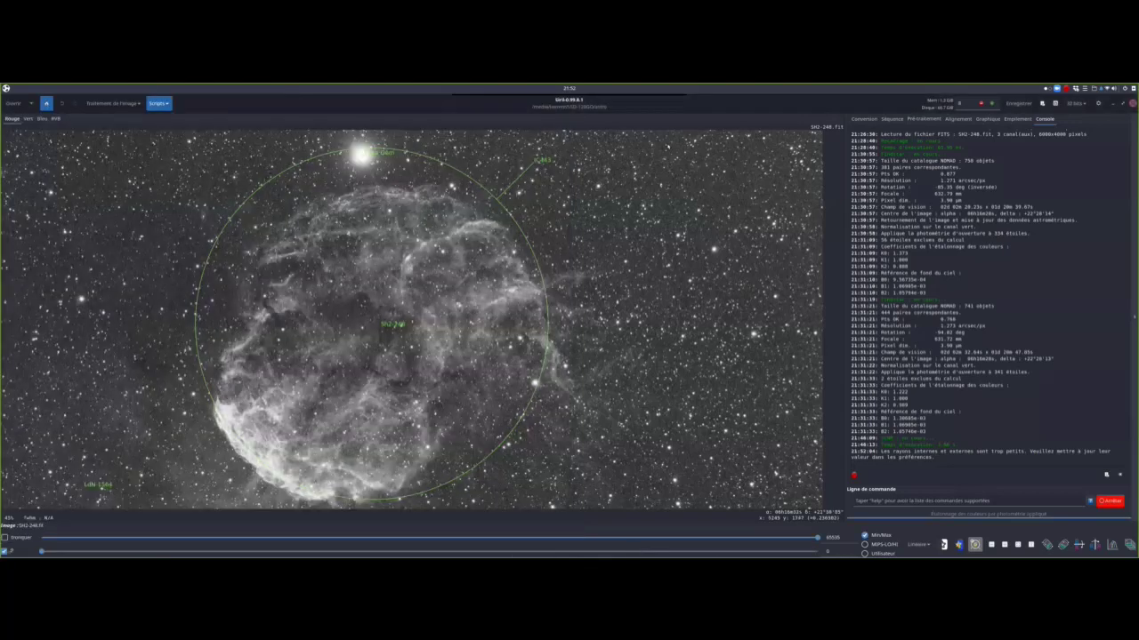
- Tile the Siril window on the left half of the screen, and minimise it to bring up the web browser
key(super+Left)
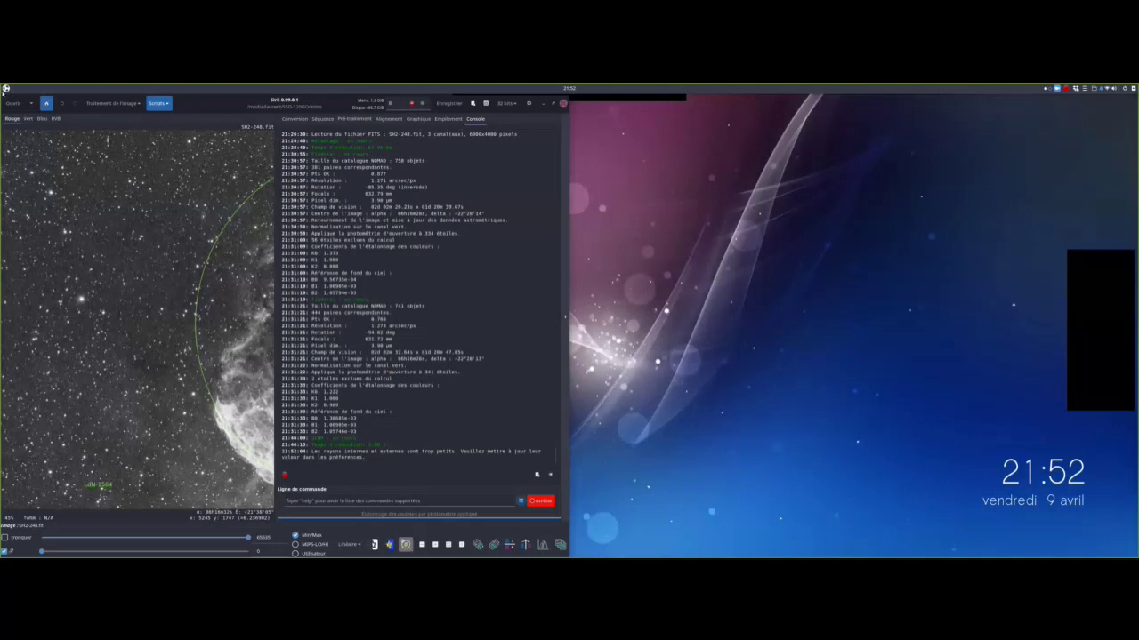
key(super)
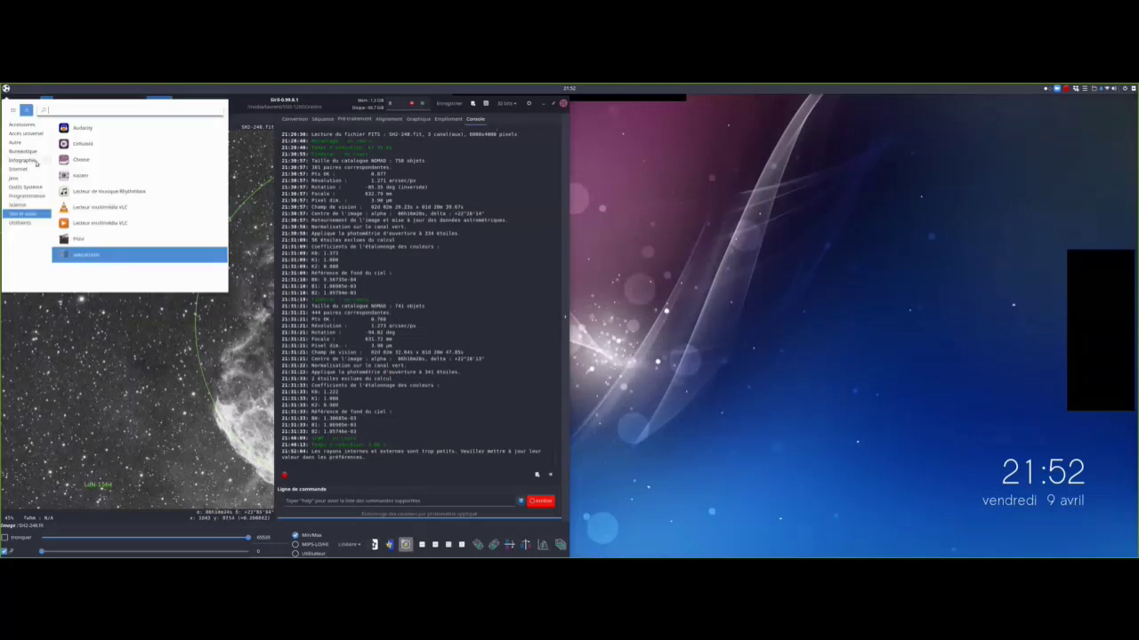
click(37, 161)
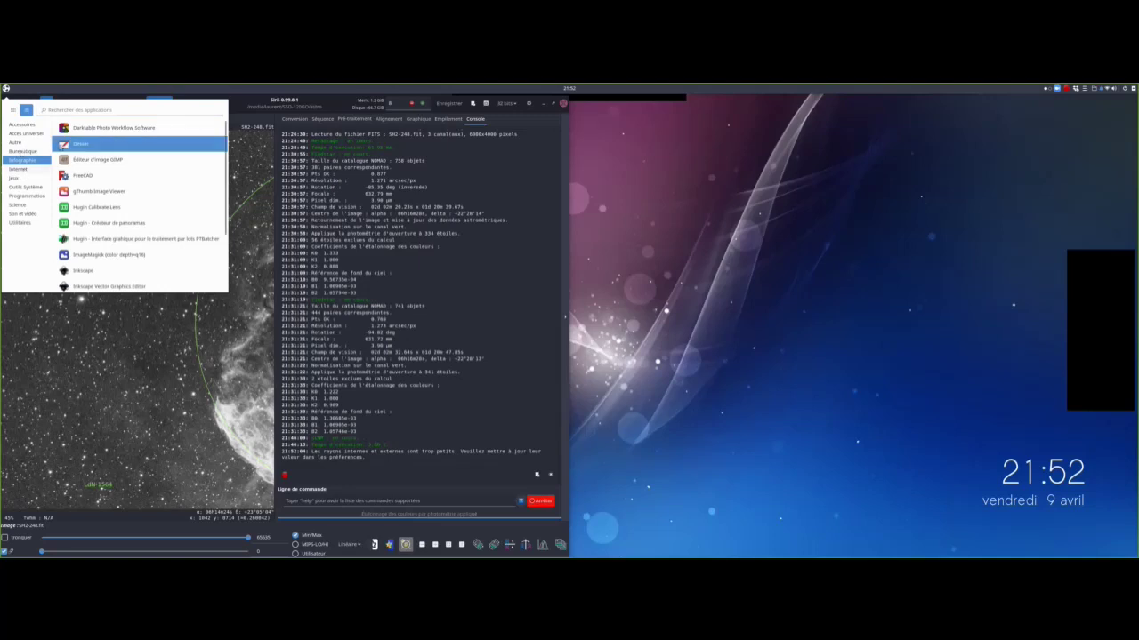
click(18, 168)
click(731, 175)
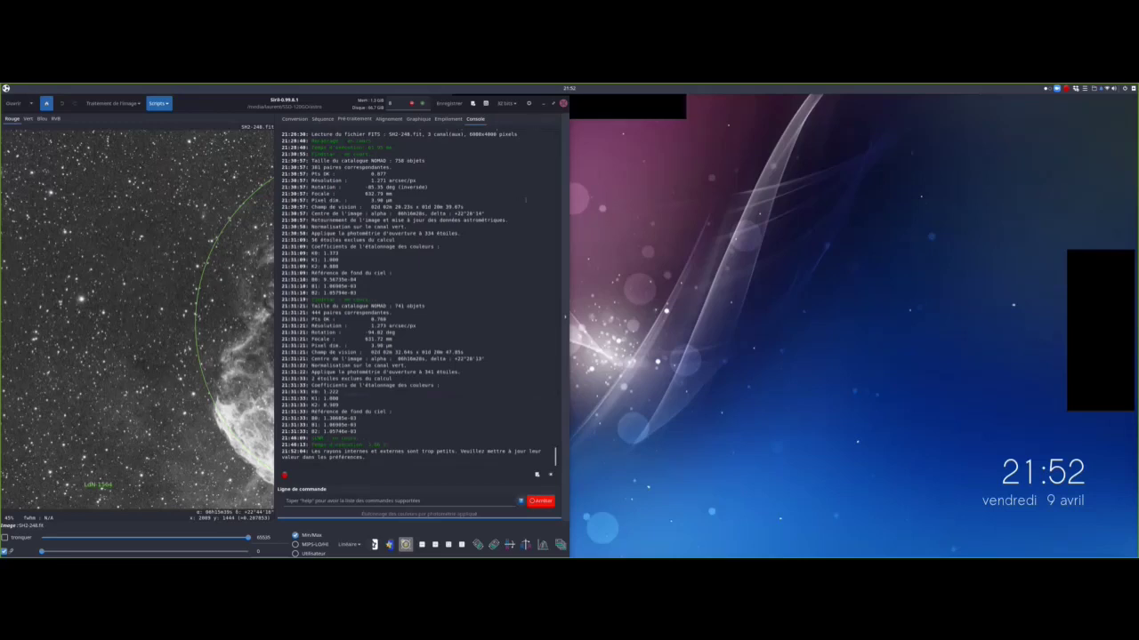
click(543, 103)
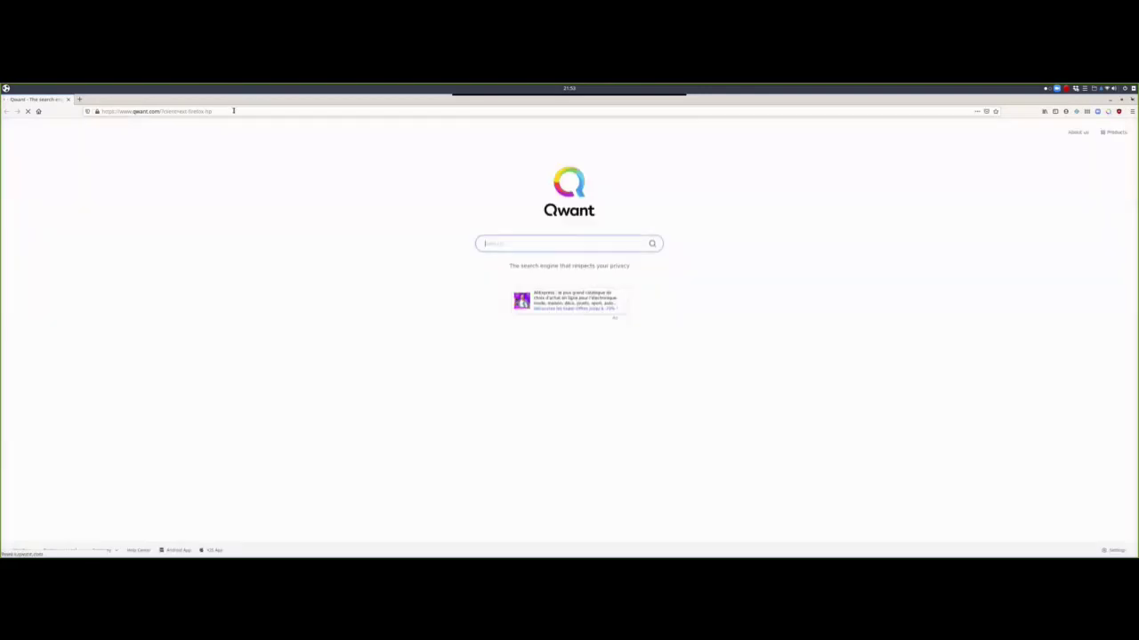
- Load the copied SIMBAD link in the browser to view the measured star's page
click(233, 110)
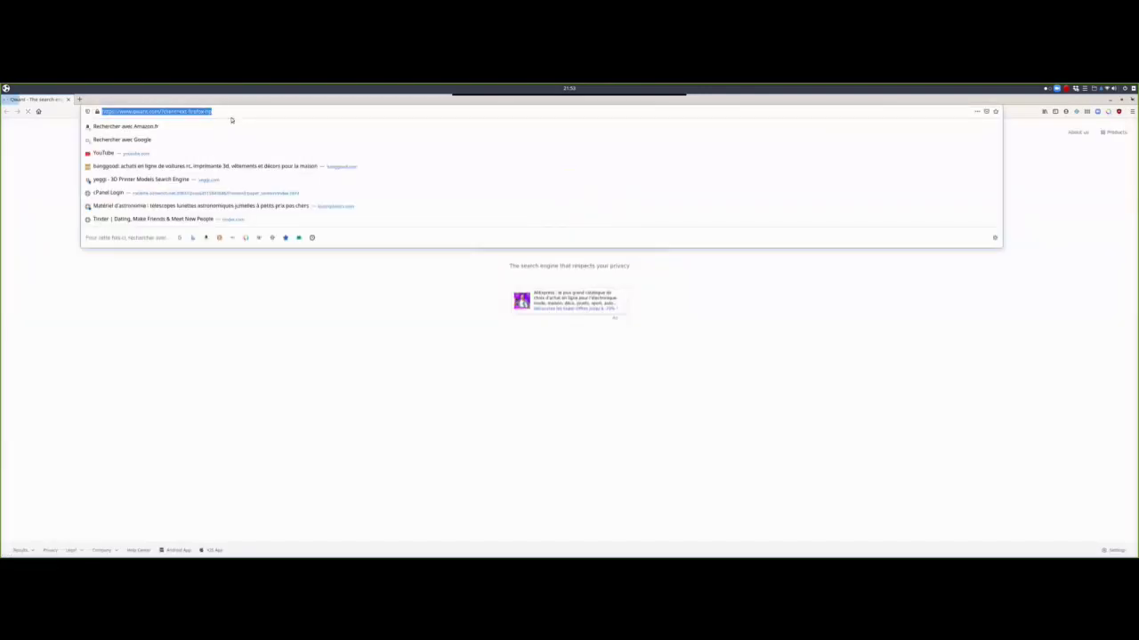
key(ctrl+v)
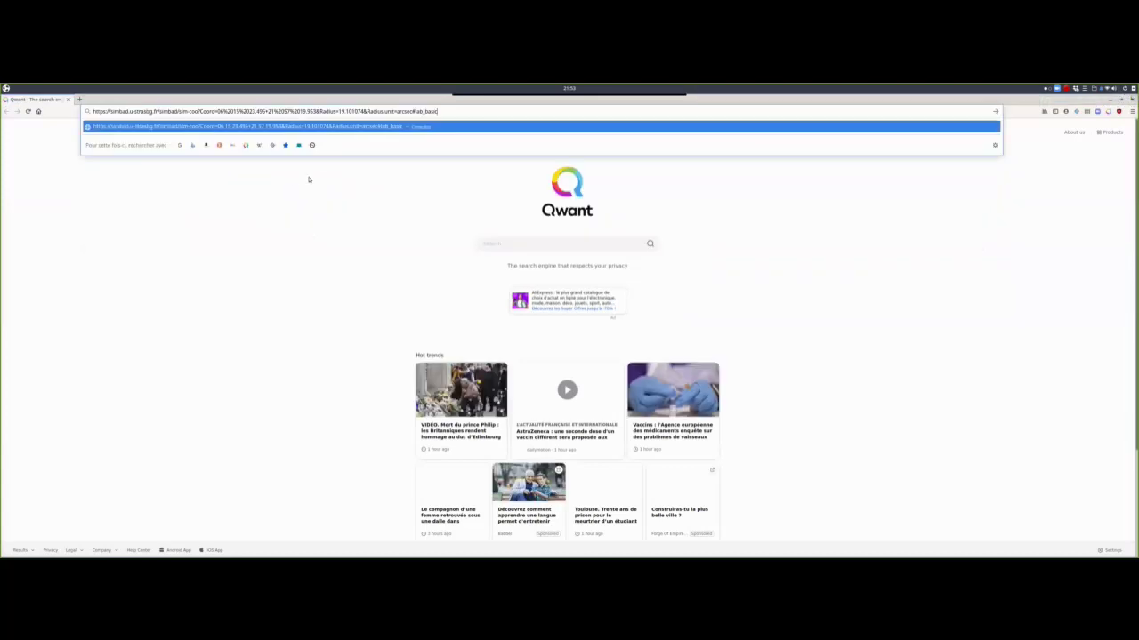
click(128, 125)
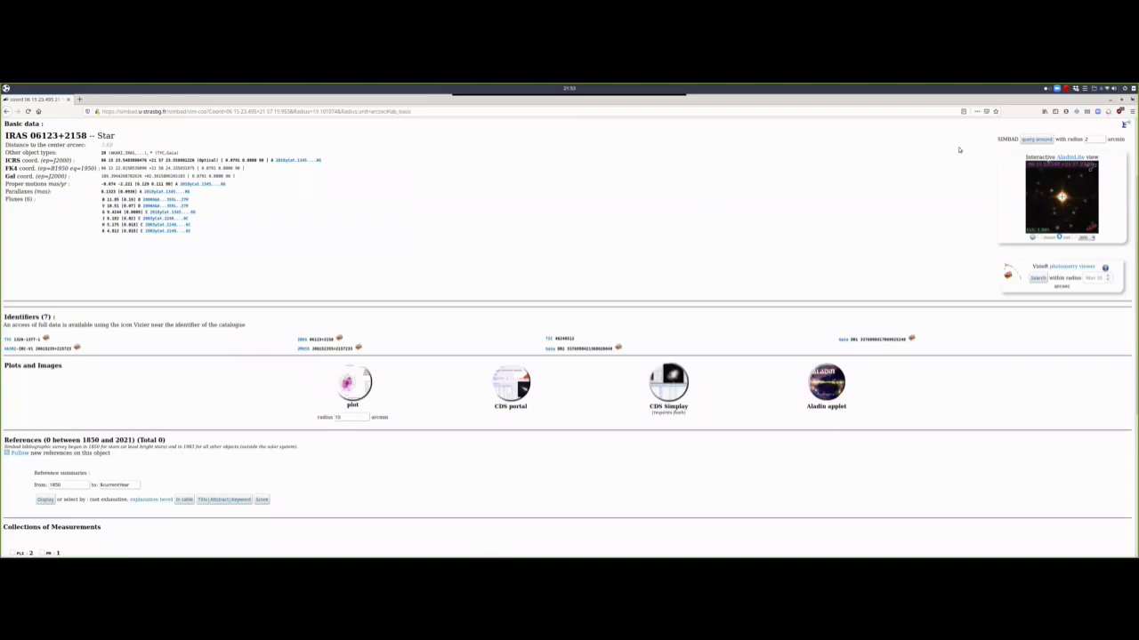
- Tile the star's SIMBAD page on the right half of the screen and bring Siril back beside it
key(super+Right)
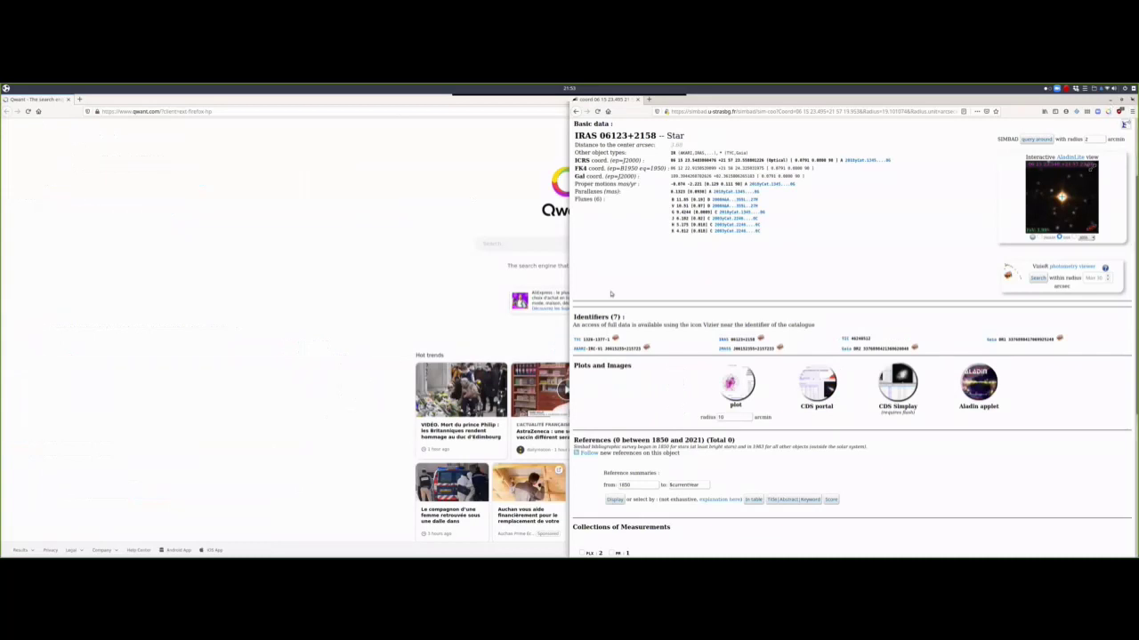
click(1132, 100)
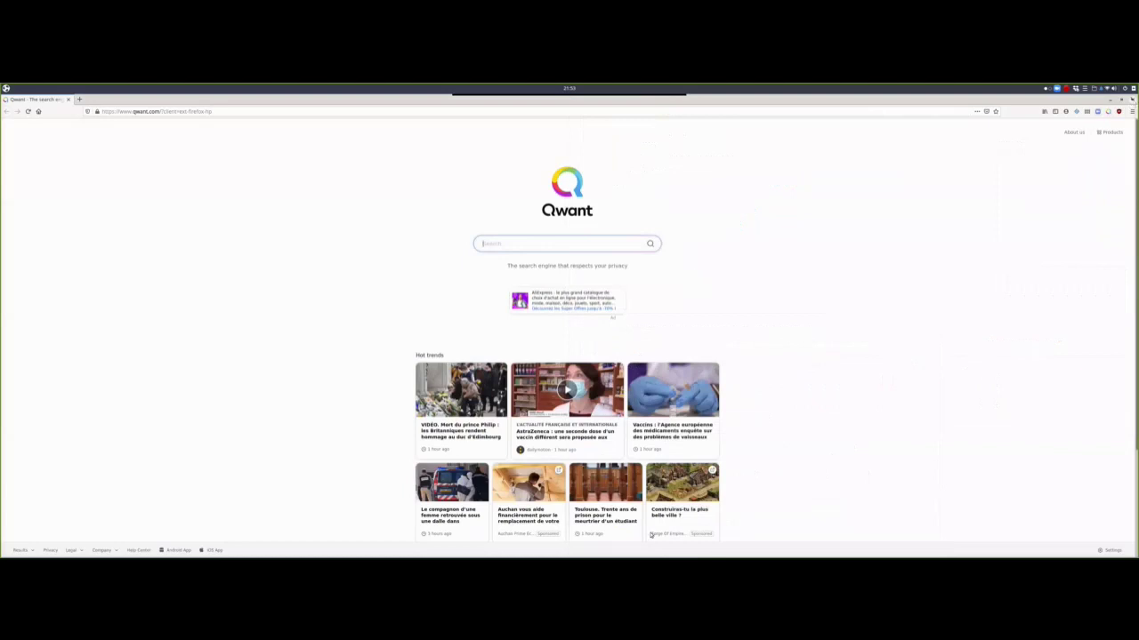
mouse_move(699, 554)
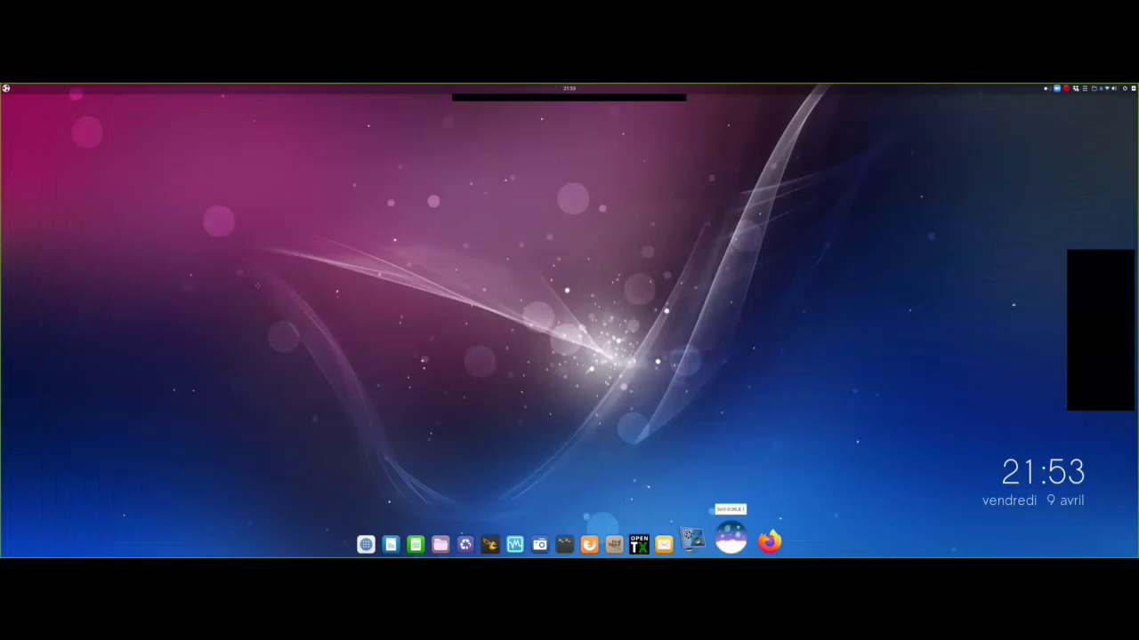
click(730, 539)
click(752, 538)
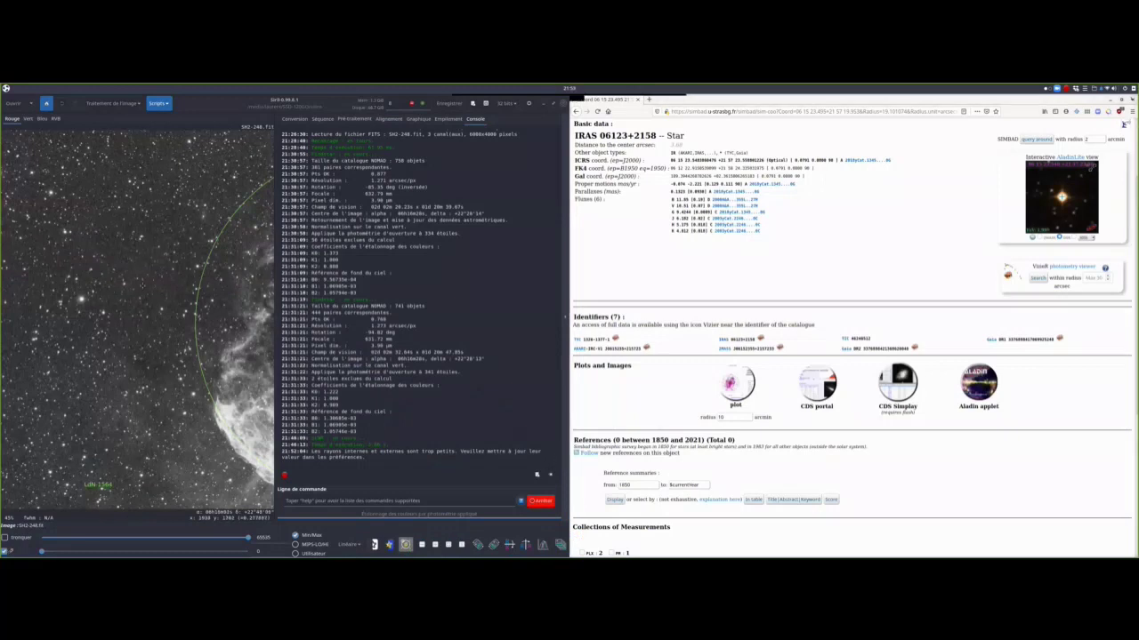
- Copy the name IRAS 06123+2158 from the SIMBAD page and search for that object in the Siril image
drag(134, 320, 103, 322)
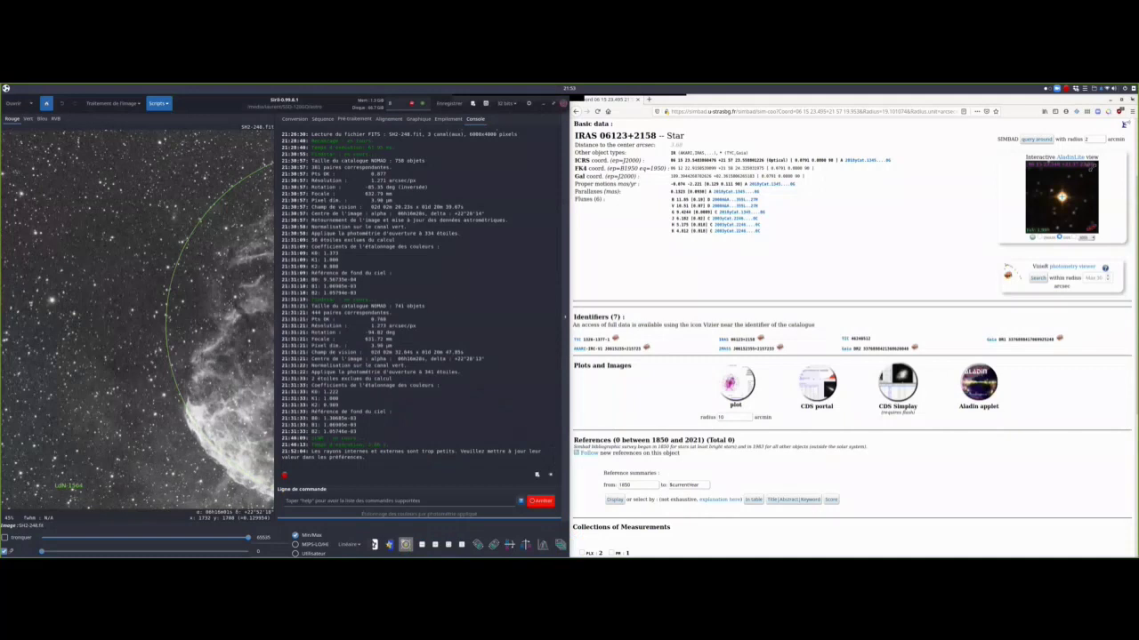
drag(223, 320, 27, 320)
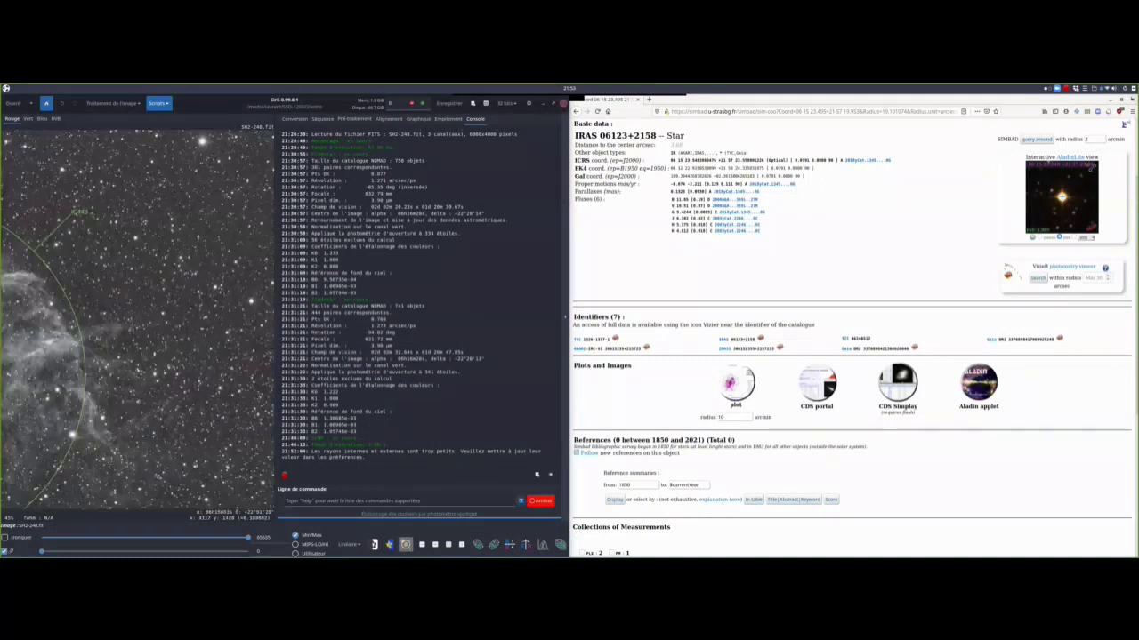
drag(133, 320, 176, 349)
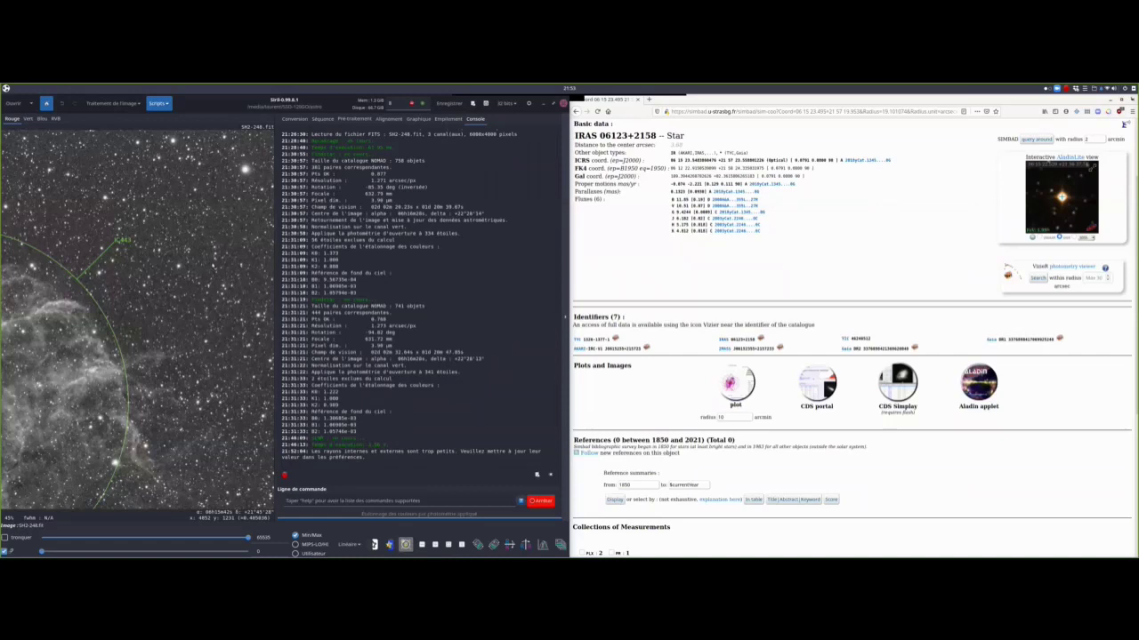
drag(656, 136, 573, 136)
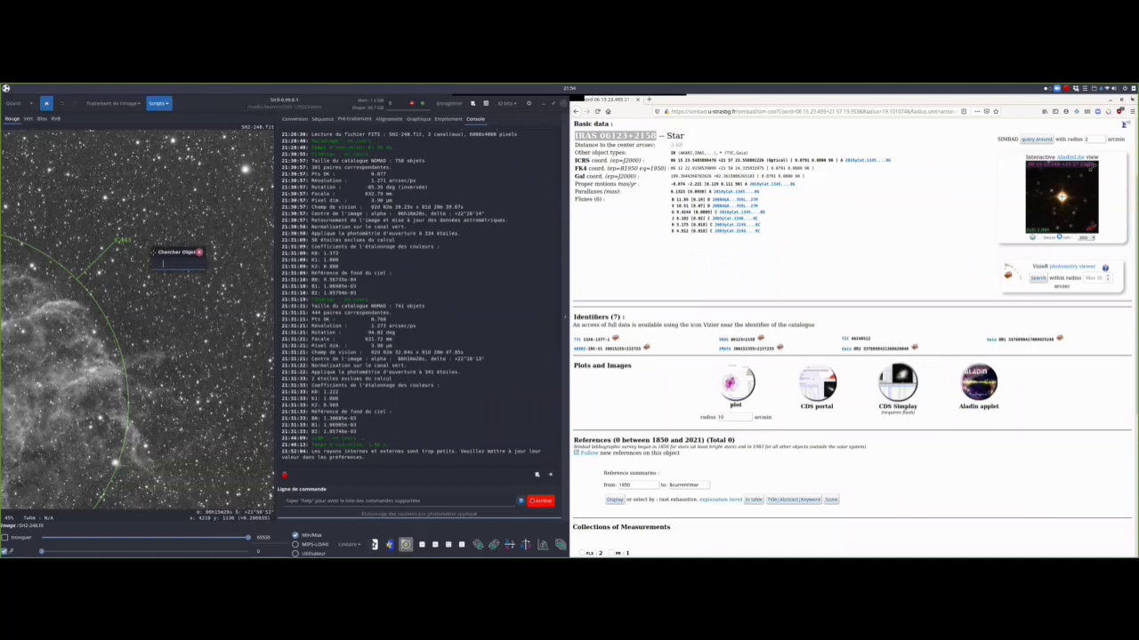
key(ctrl+v)
key(Return)
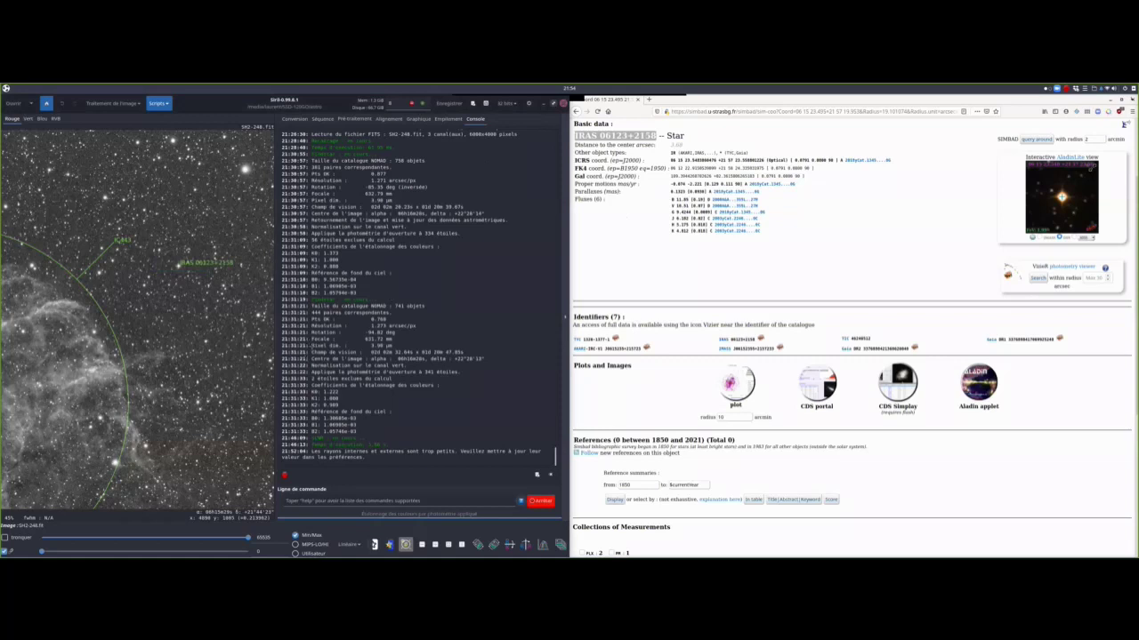
- Maximise the Siril window and inspect the labelled star IRAS 06123+2158 at several magnifications
key(super+Up)
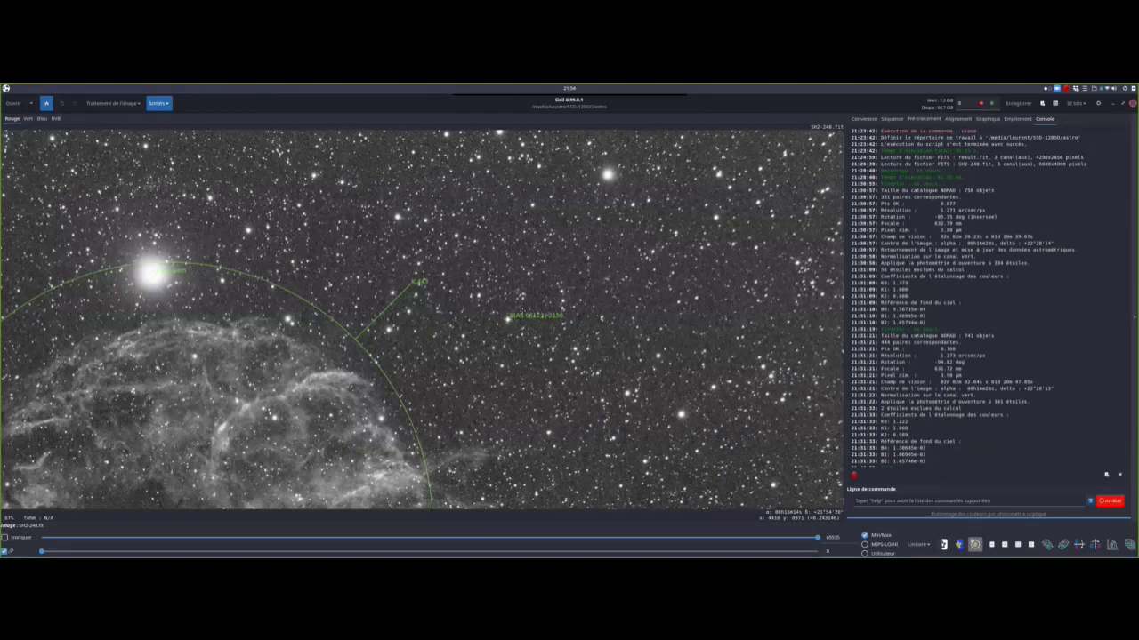
scroll(514, 356, up, 2)
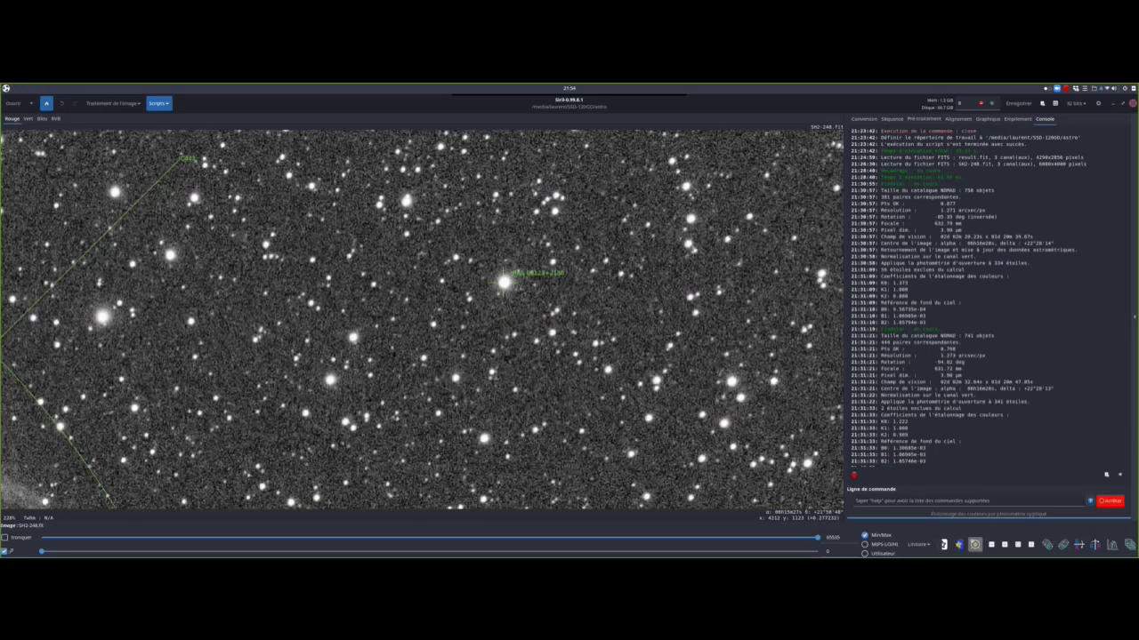
scroll(449, 322, down, 2)
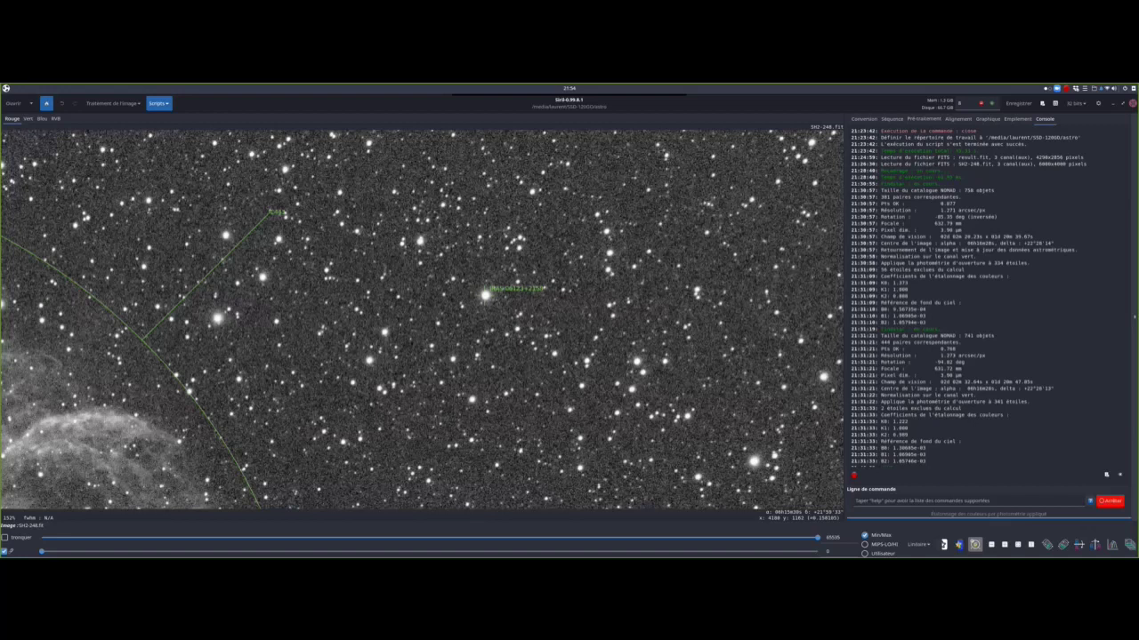
scroll(361, 309, down, 2)
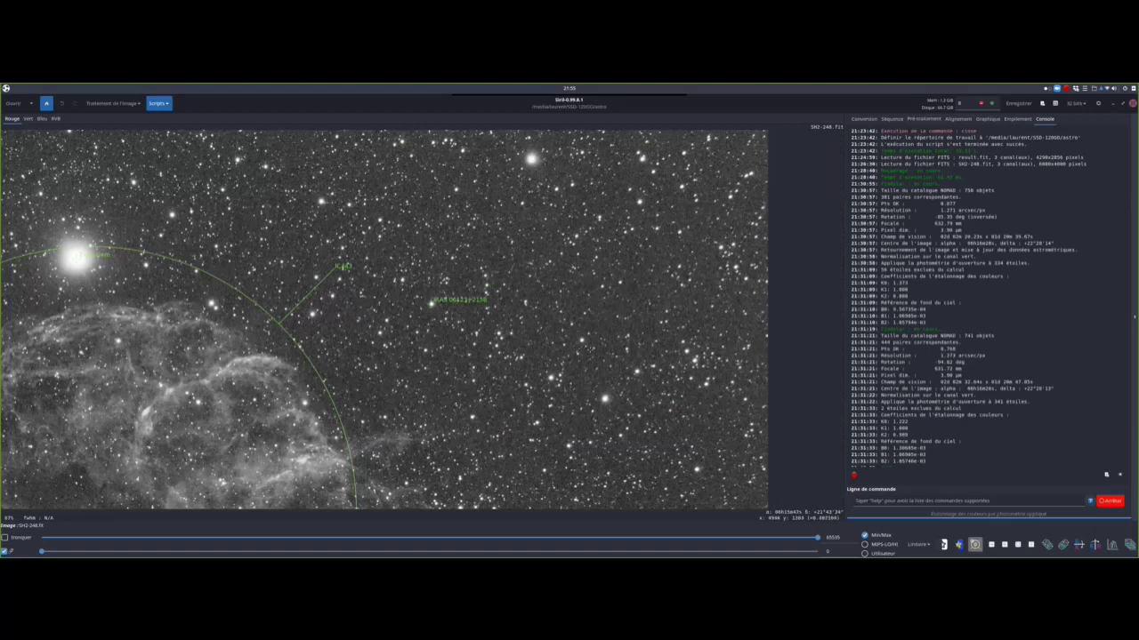
- Undo the deconvolution and display the whole annotated image as the RGB composite
key(ctrl+f)
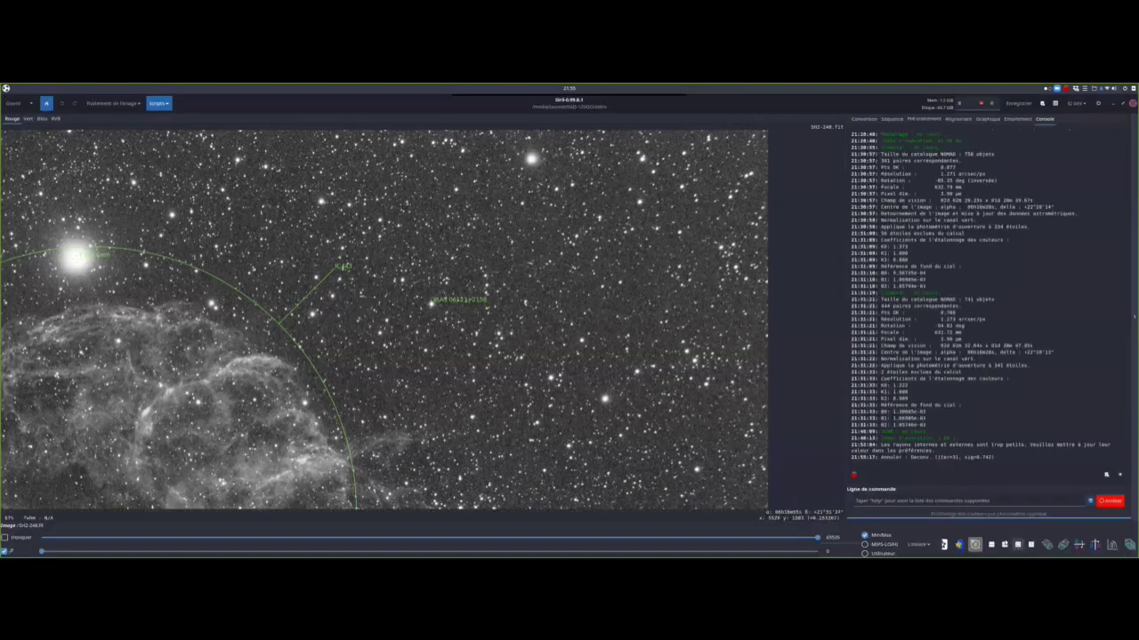
key(ctrl+0)
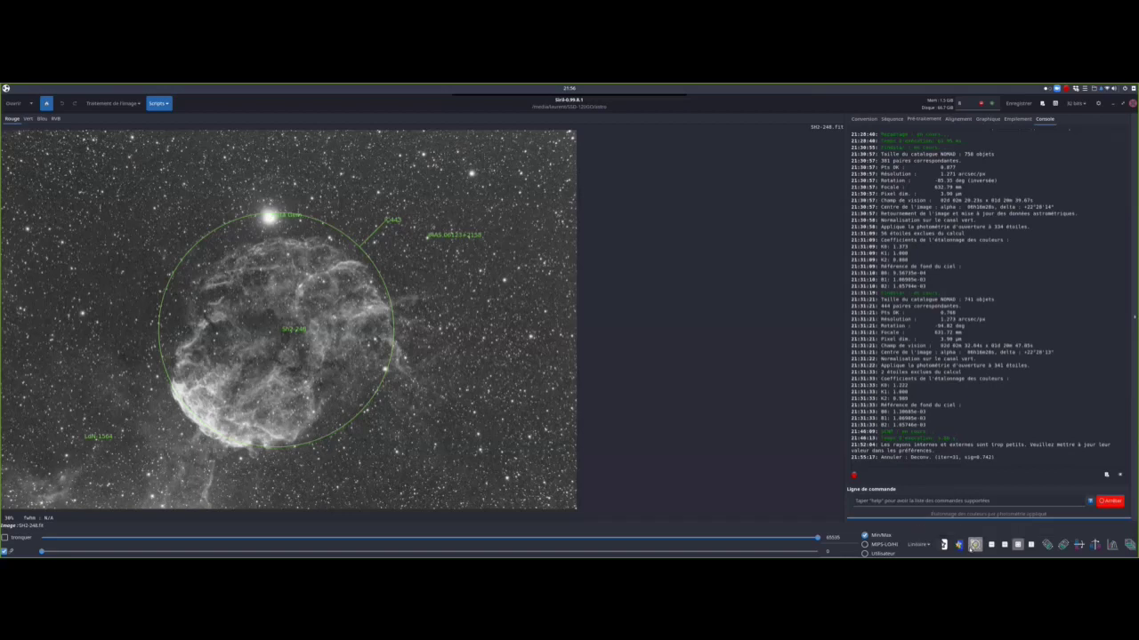
click(975, 544)
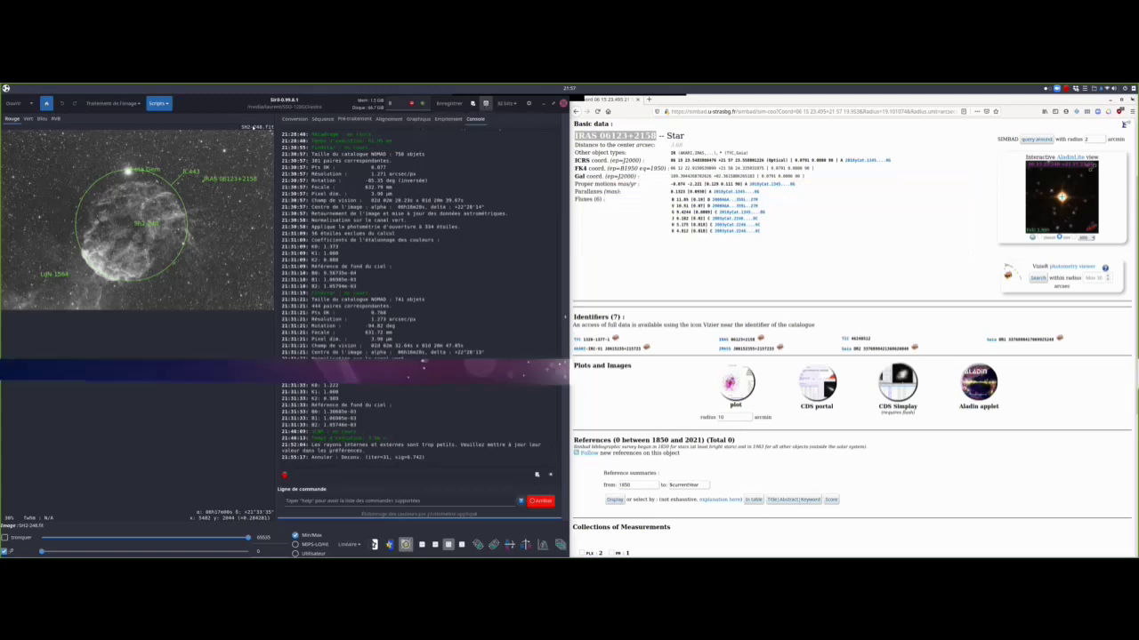
click(56, 119)
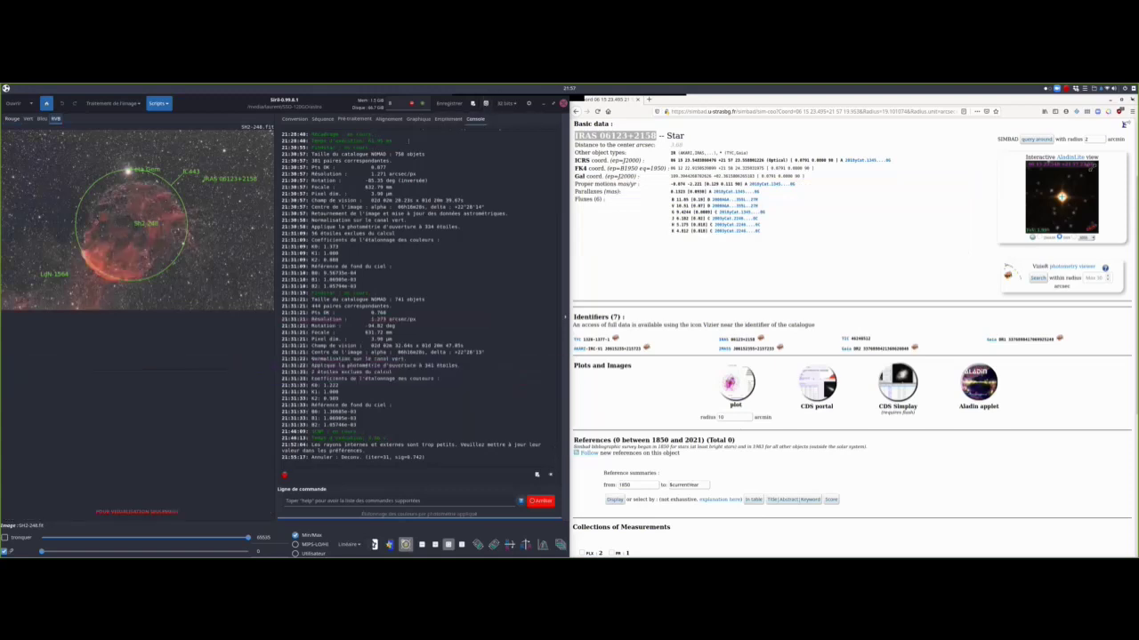
- Save a snapshot of the annotated image and open its PNG file from the astro folder on the SSD-120GO drive
click(485, 103)
key(super+e)
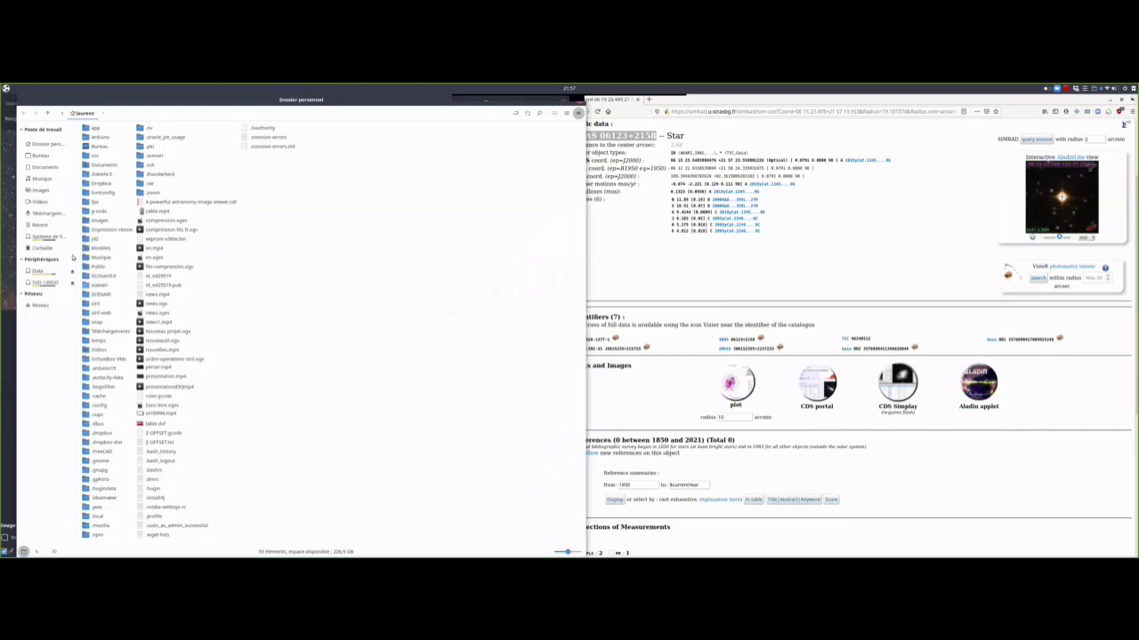
click(39, 283)
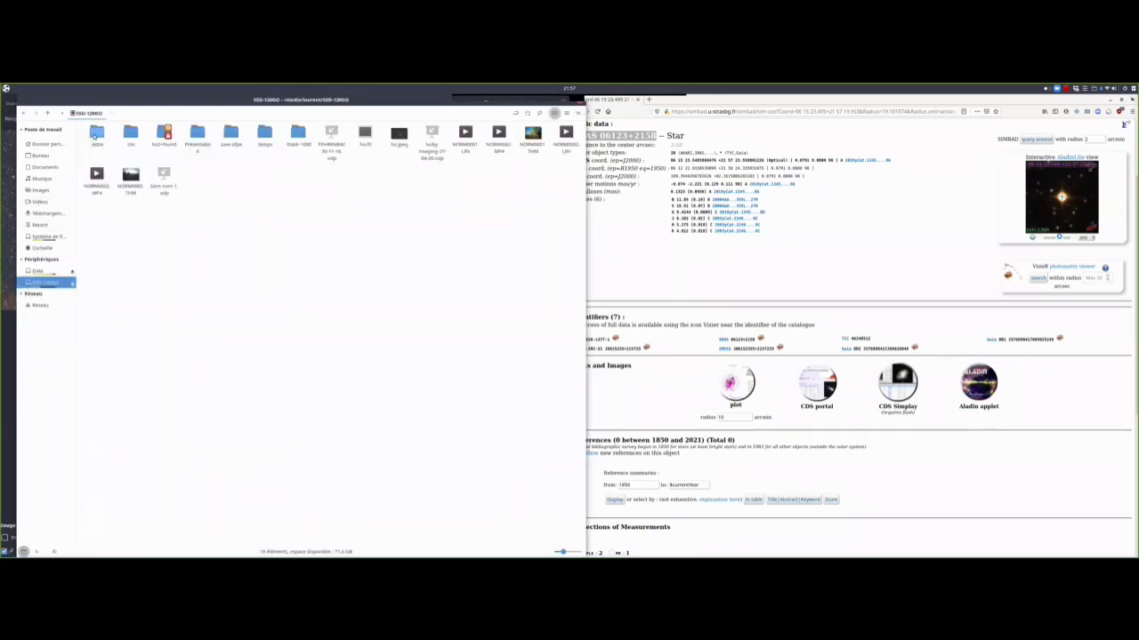
double_click(198, 132)
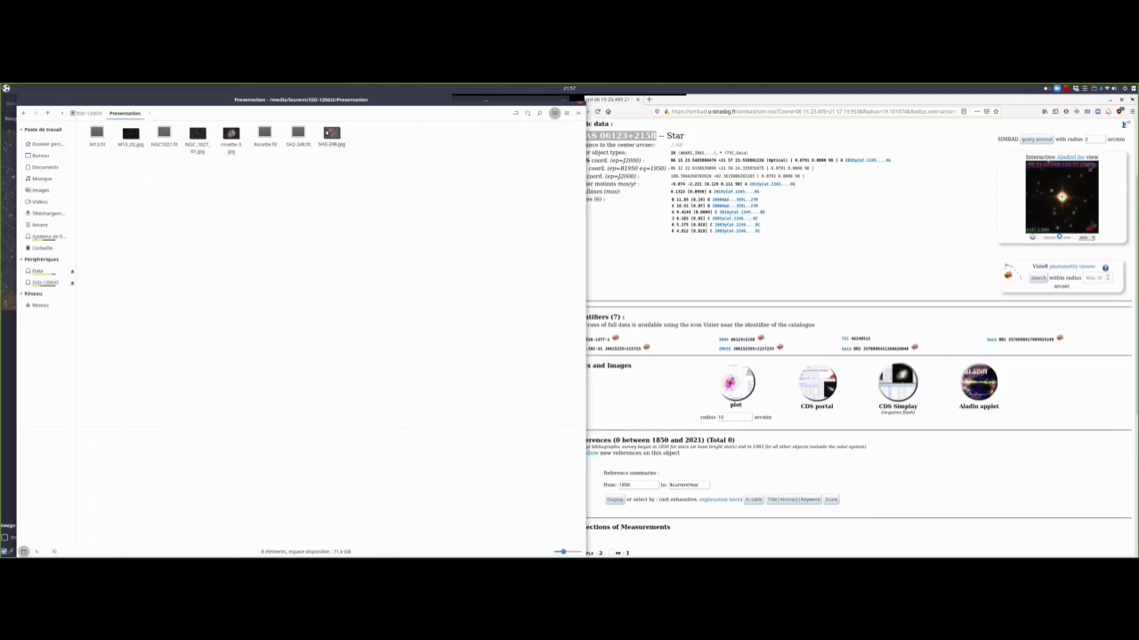
click(40, 191)
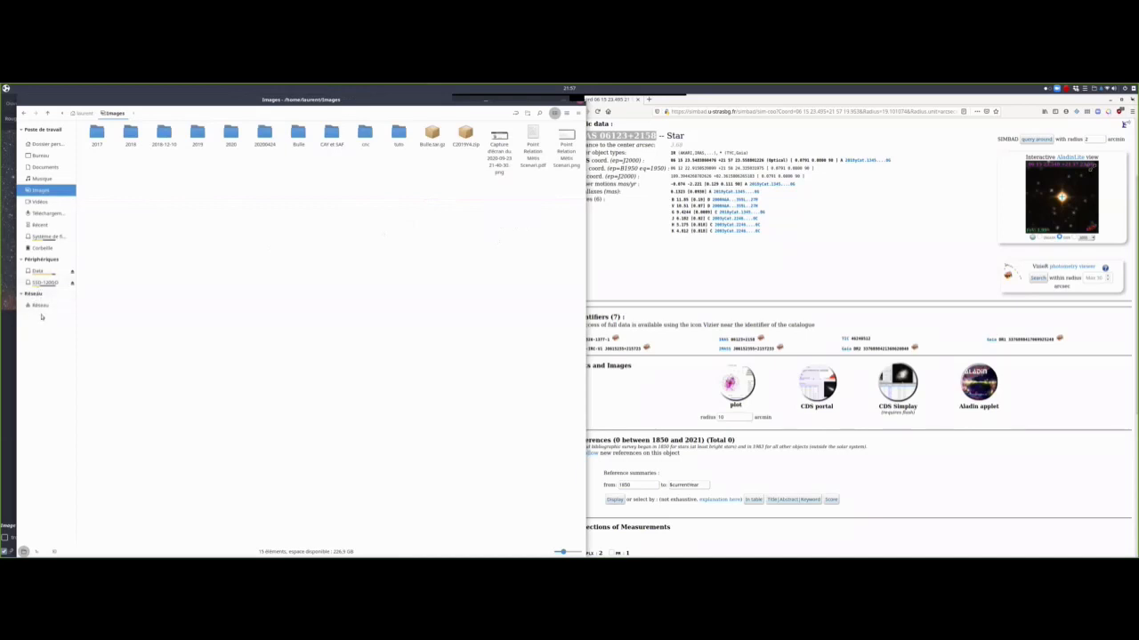
click(45, 282)
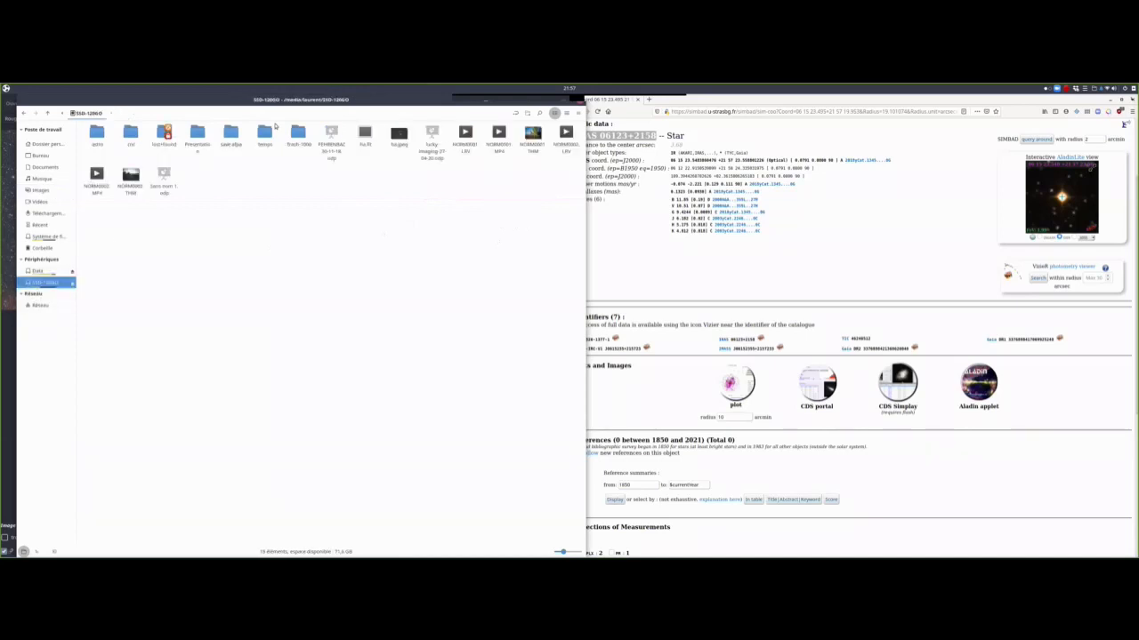
double_click(96, 133)
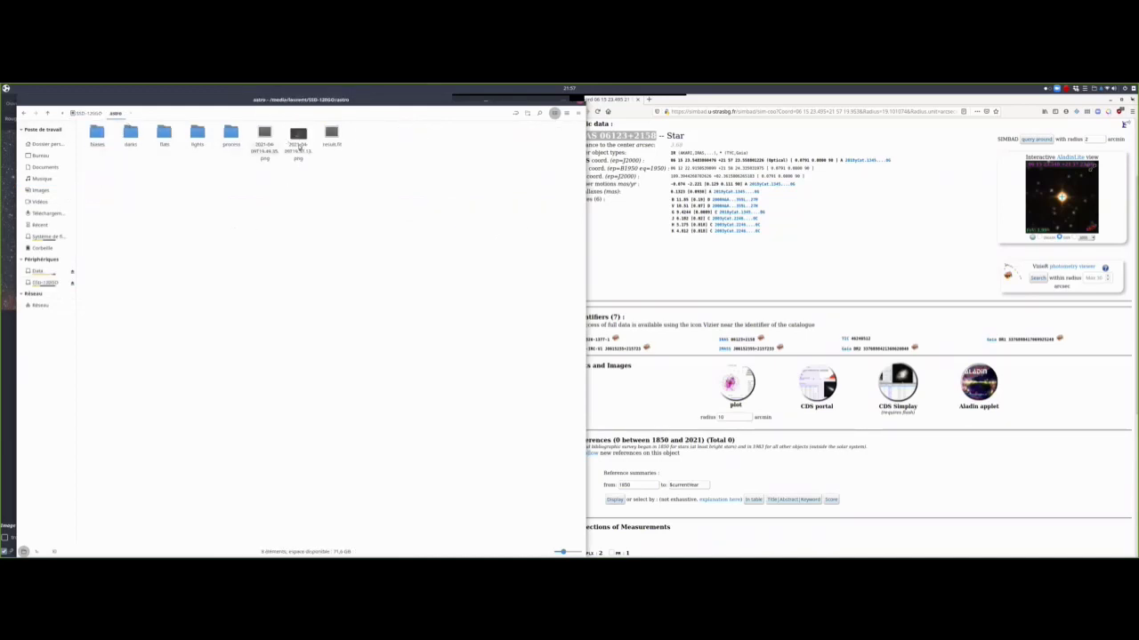
double_click(299, 145)
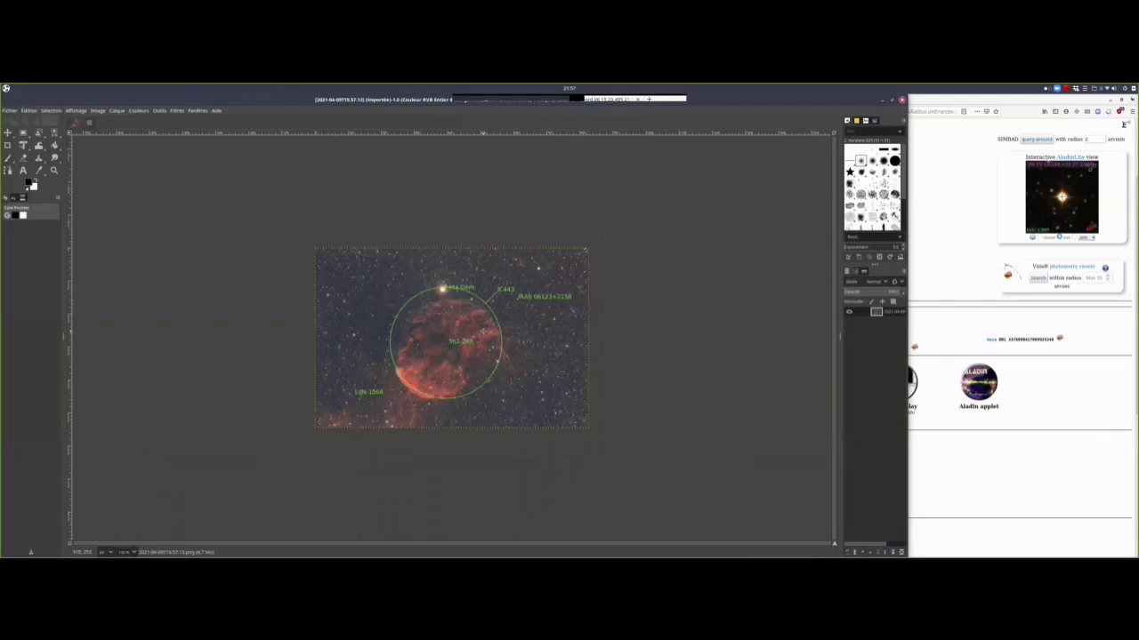
- Inspect the saved snapshot at higher magnification and close both the image viewer and the file manager
scroll(693, 321, up, 1)
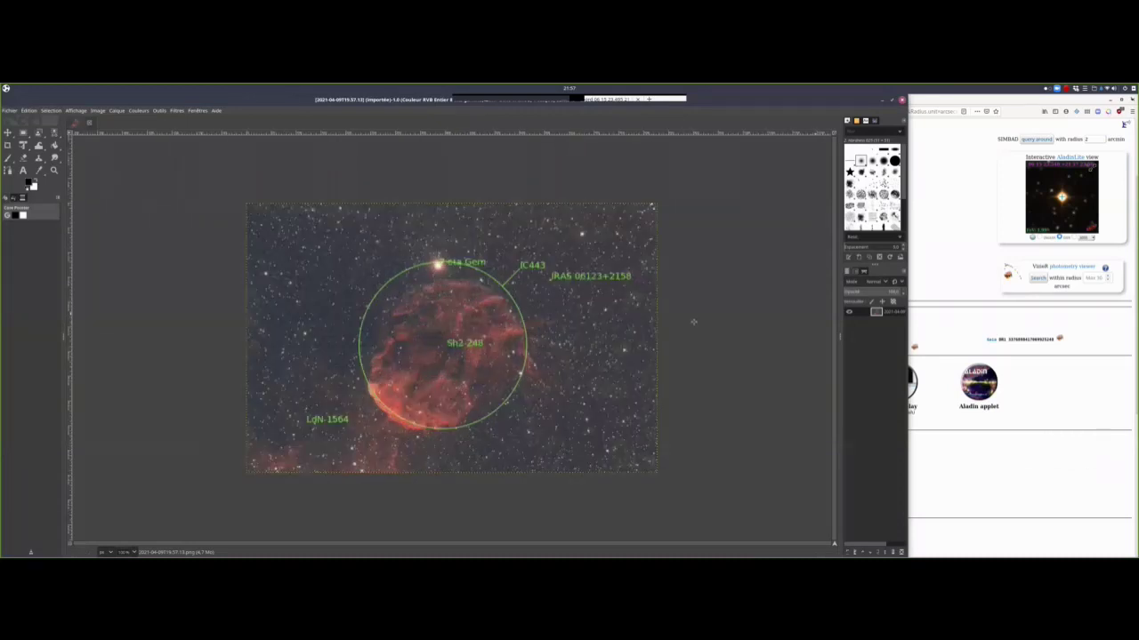
scroll(693, 322, up, 1)
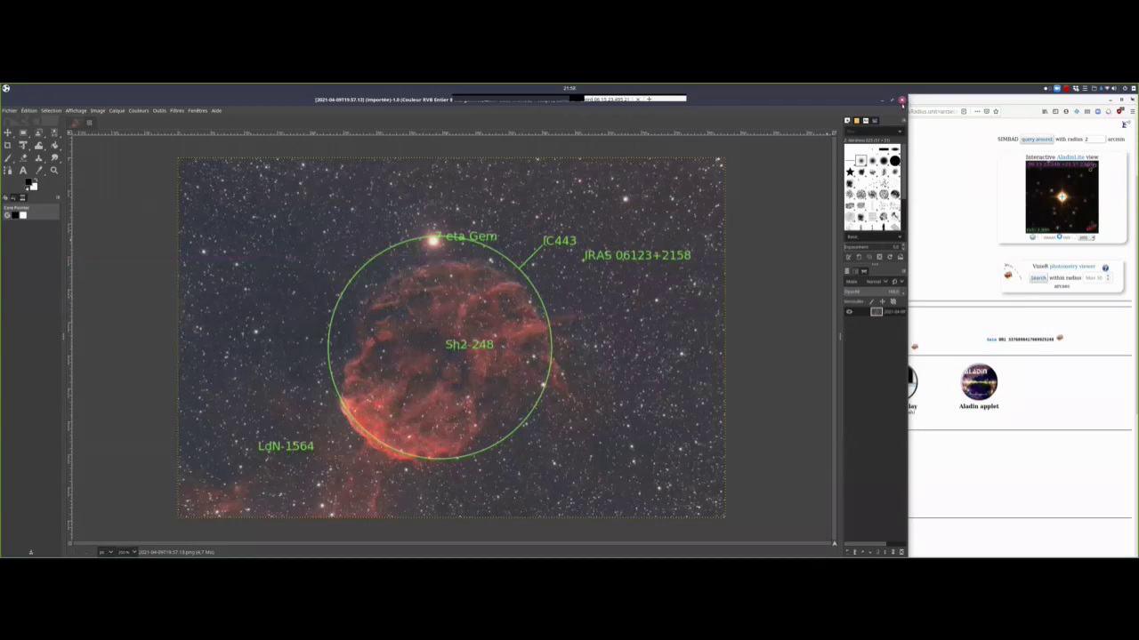
click(901, 100)
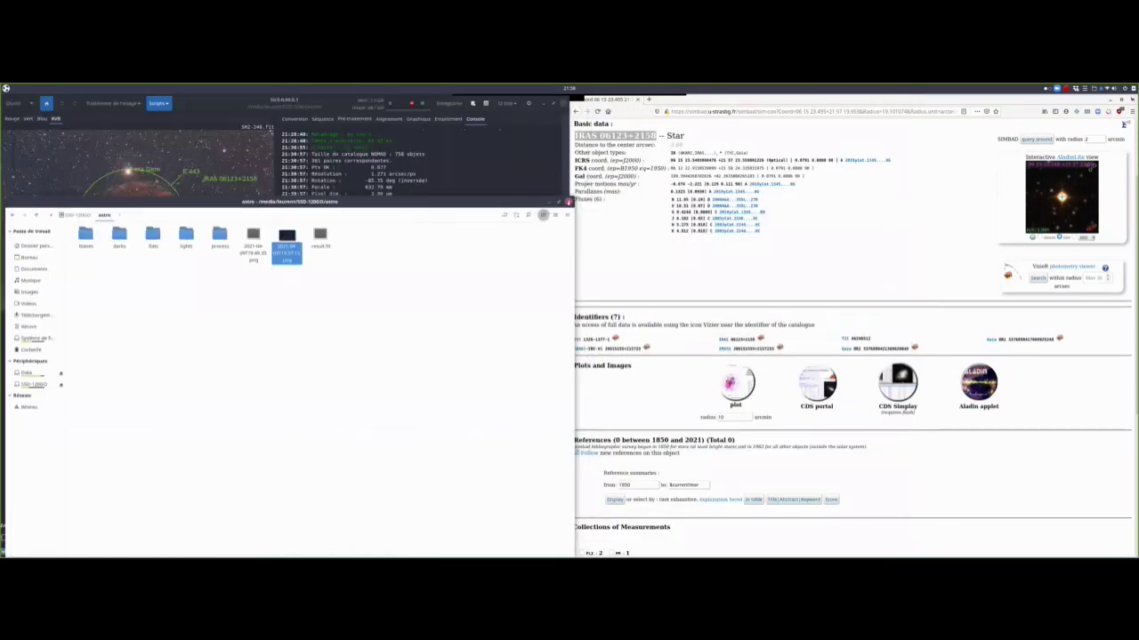
click(568, 201)
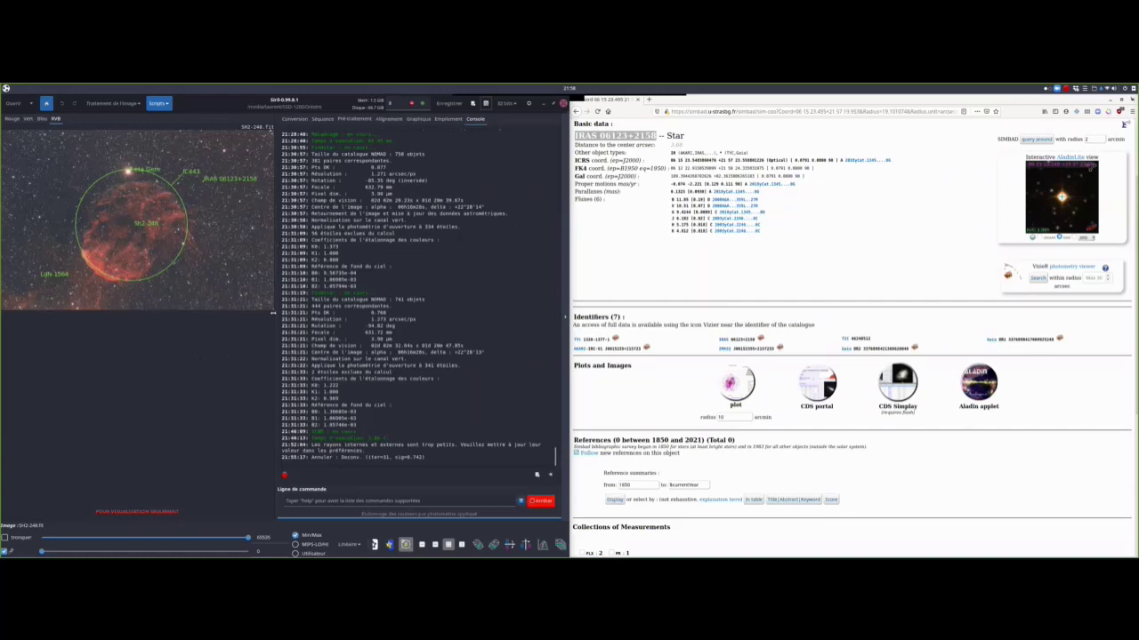
drag(352, 319, 366, 319)
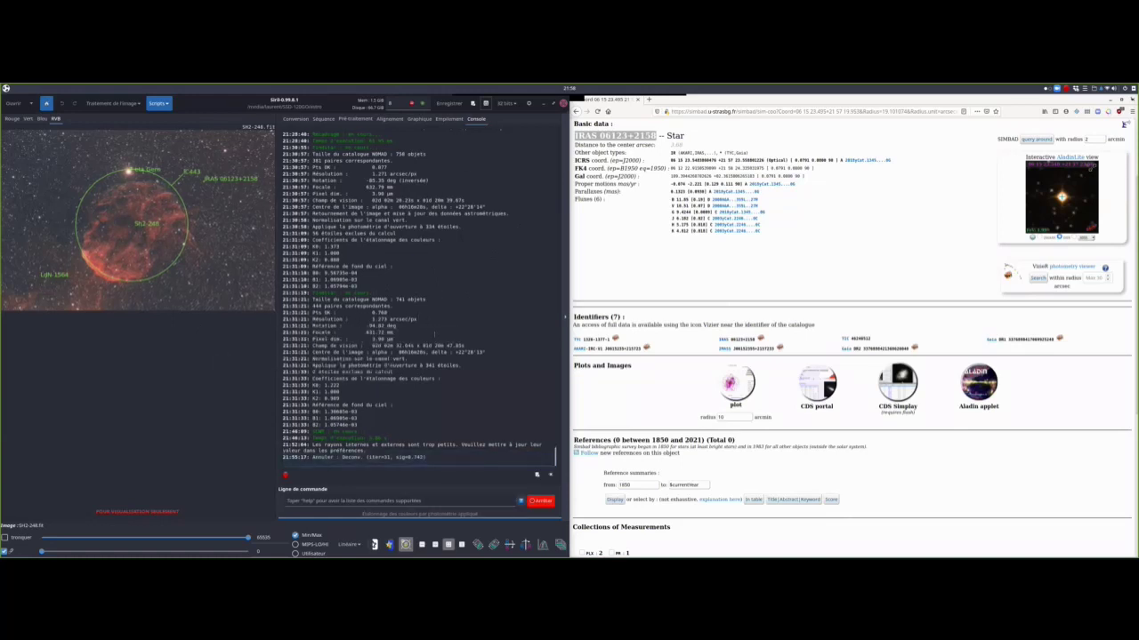
scroll(418, 298, up, 3)
scroll(418, 298, down, 5)
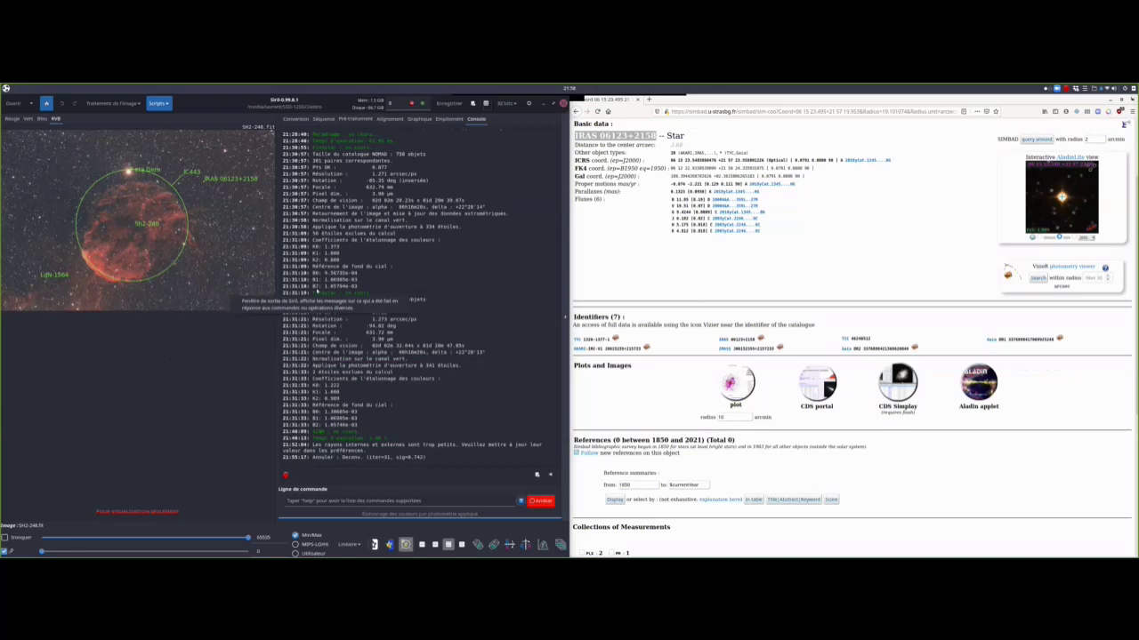
- Maximise the Siril window and open result.fit from the astro folder
key(super+Right)
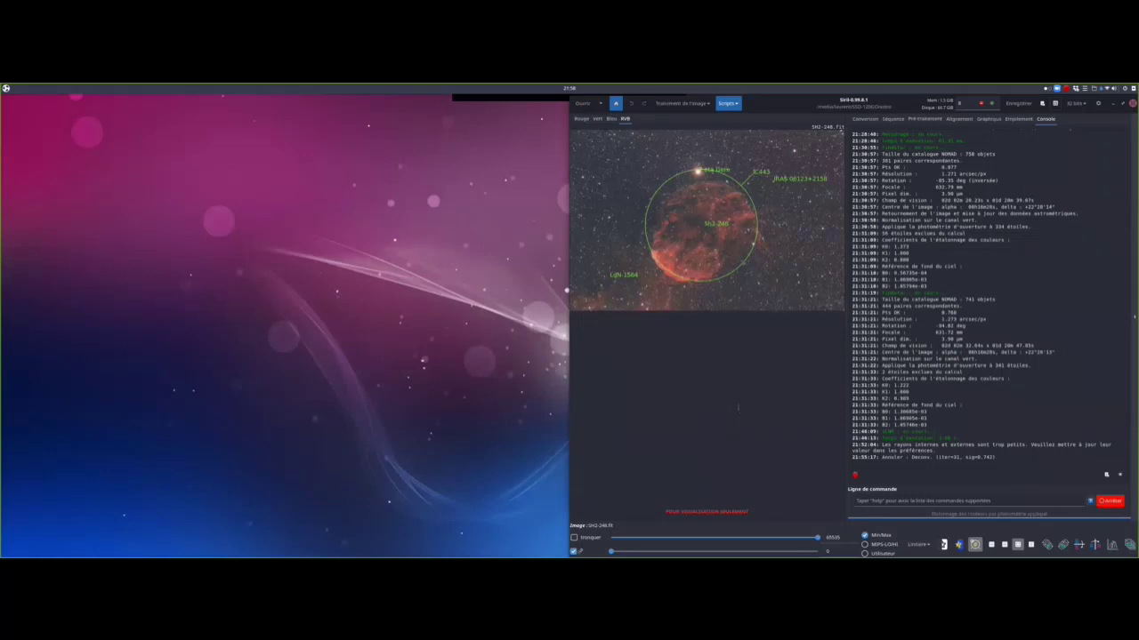
key(super+Left)
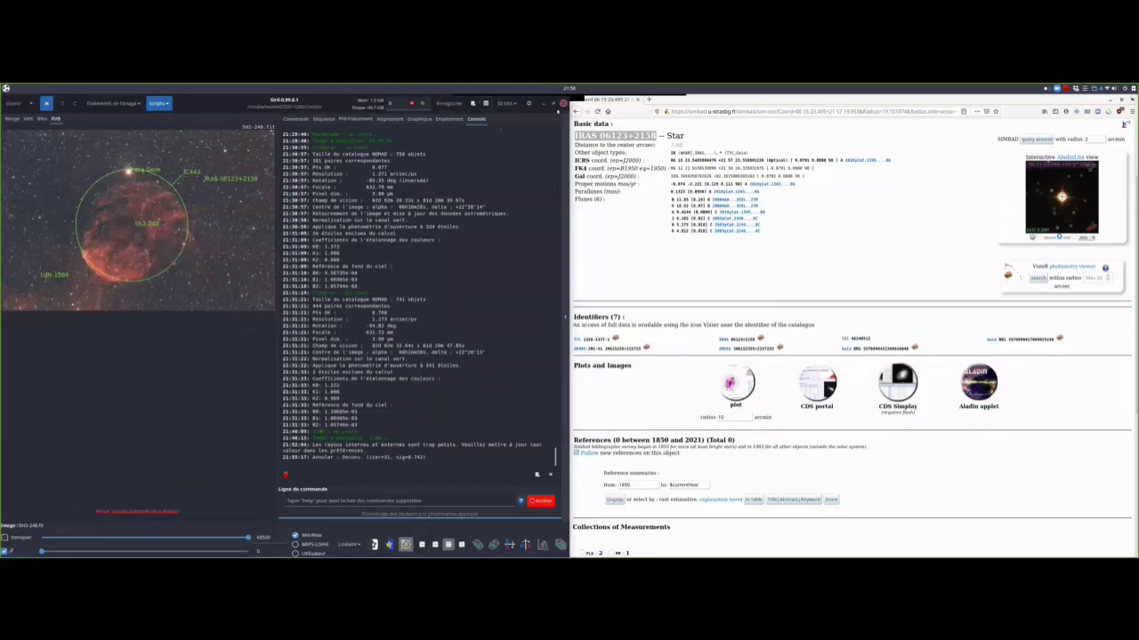
key(super)
key(super+Up)
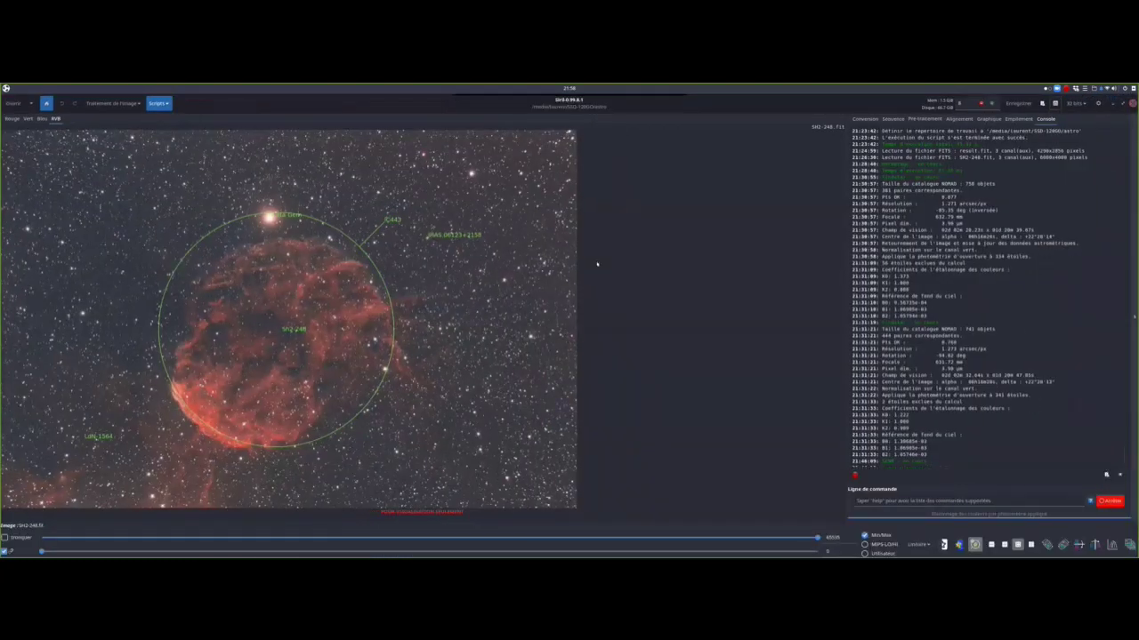
click(13, 104)
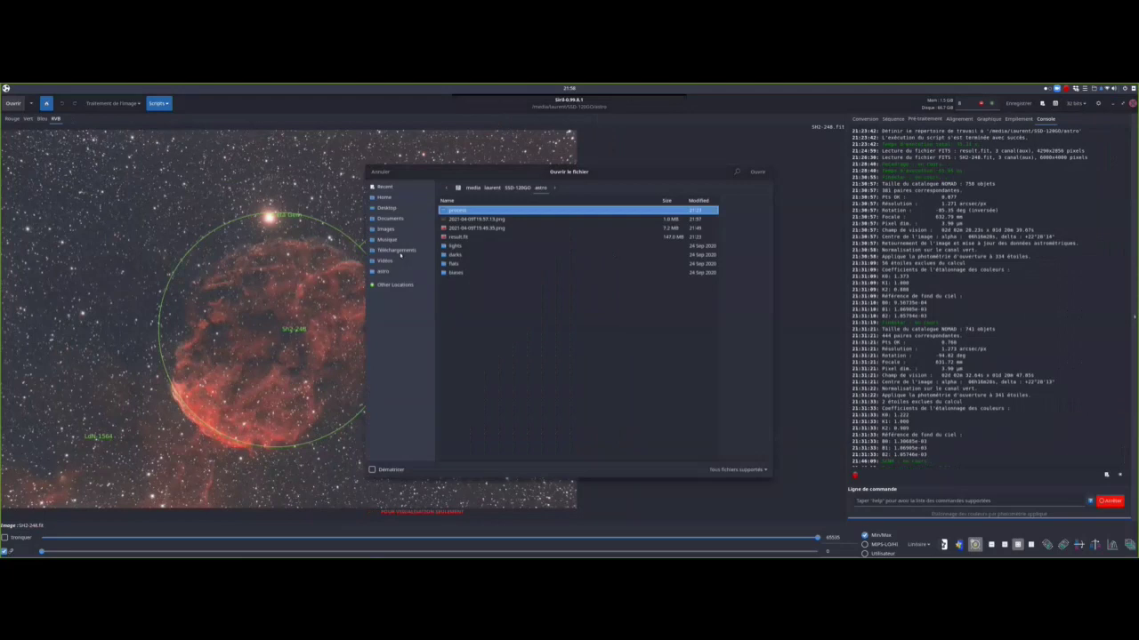
click(459, 238)
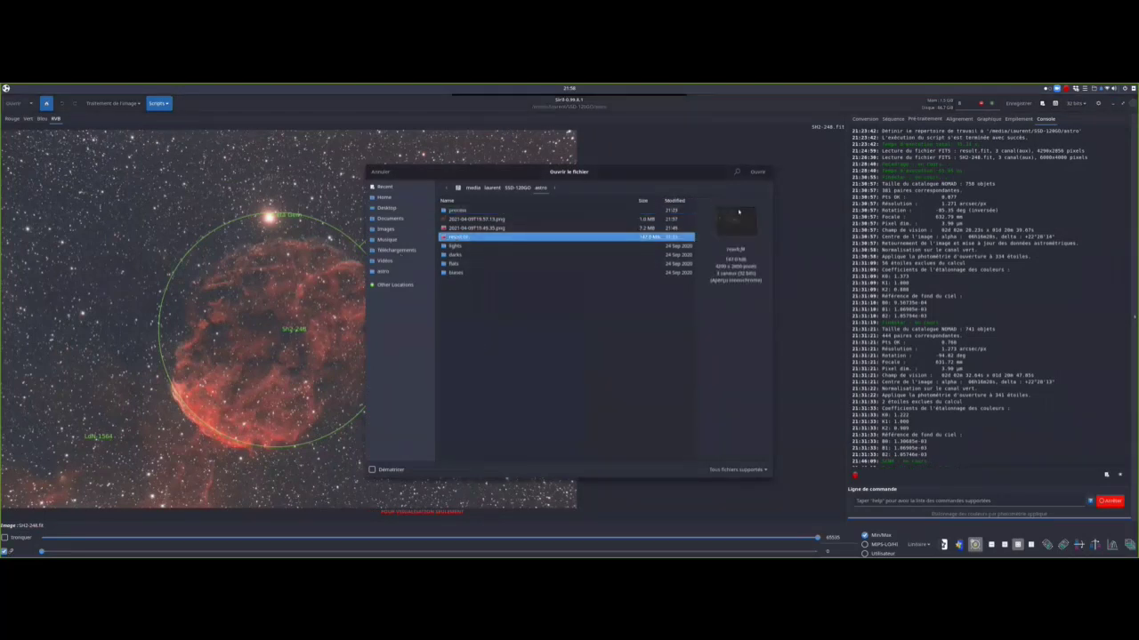
click(757, 172)
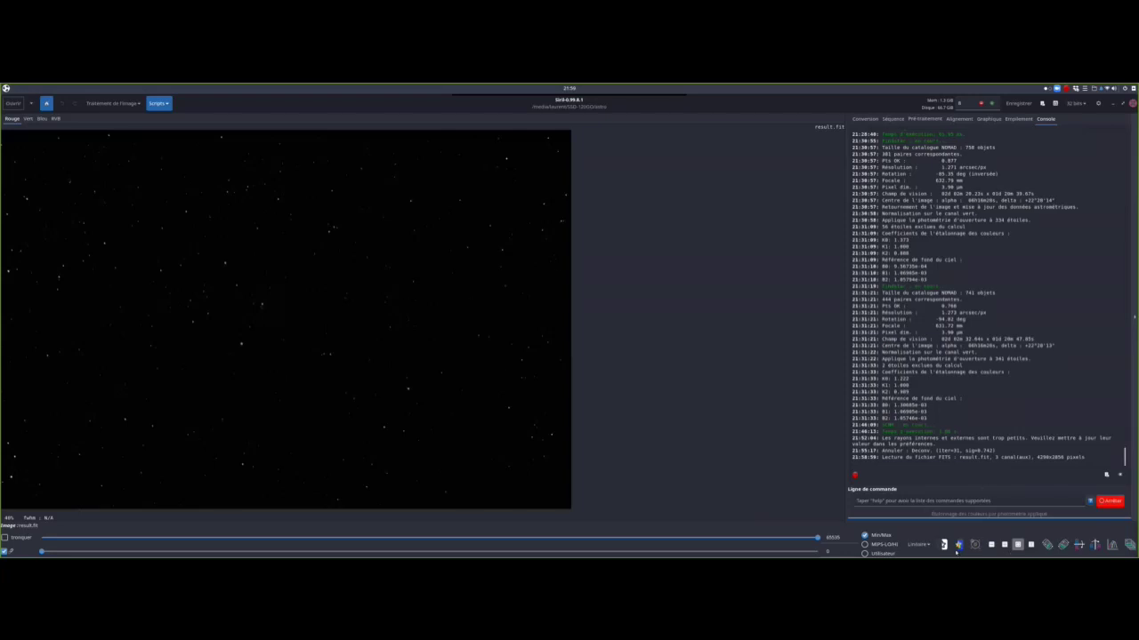
- Switch the preview to Histogramme mode and crop off the dark edges, keeping an area of about 4221 by 2770 px
click(928, 546)
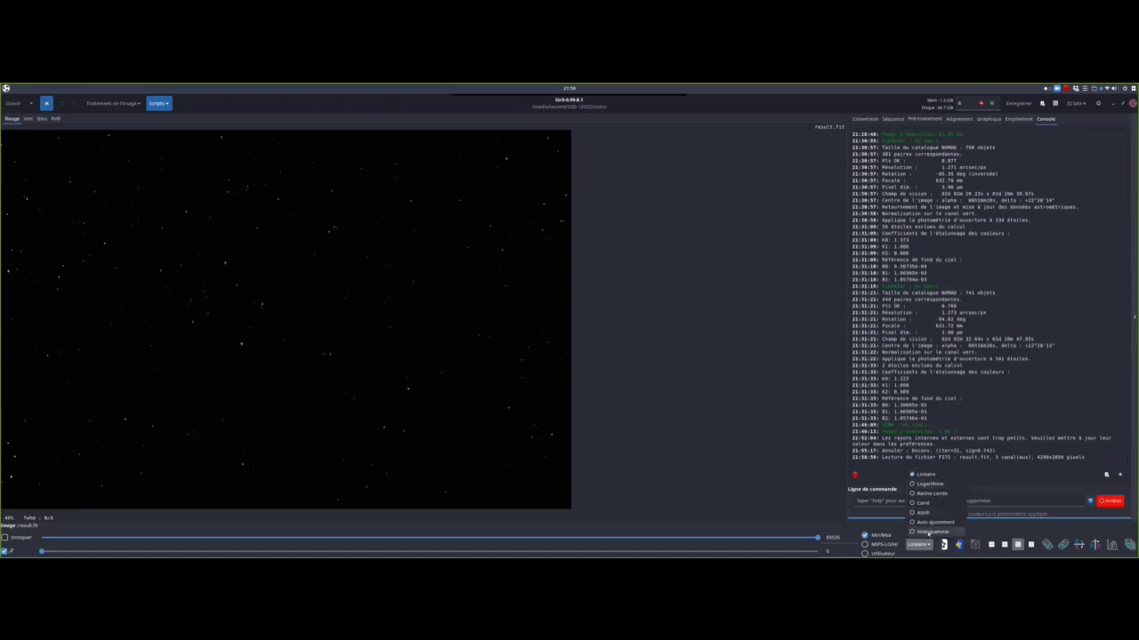
click(927, 536)
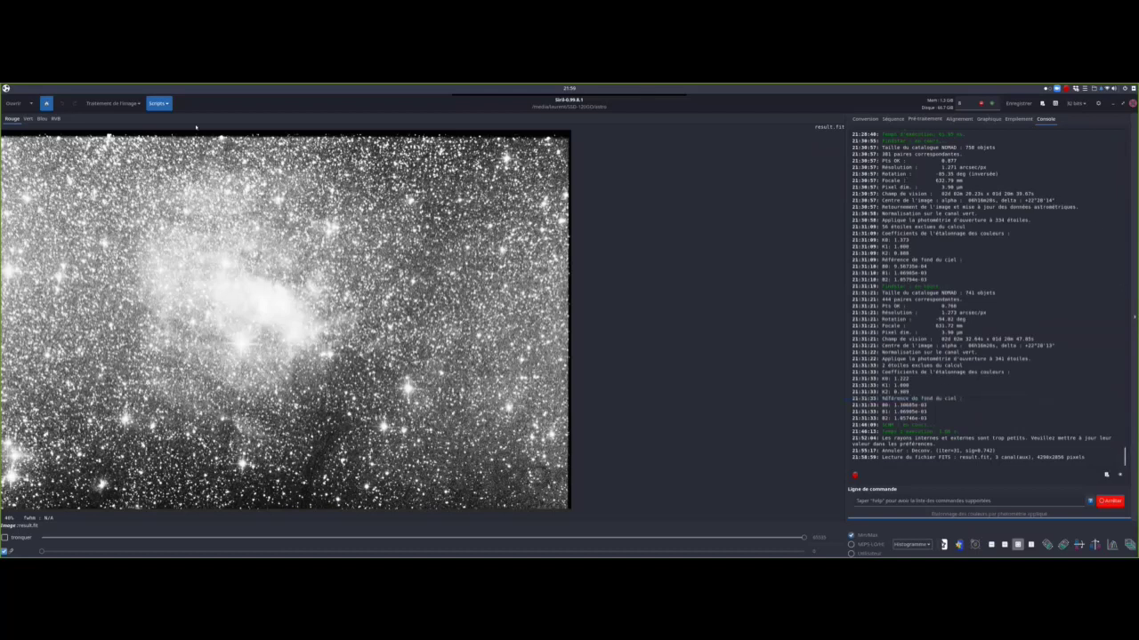
drag(3, 145, 561, 510)
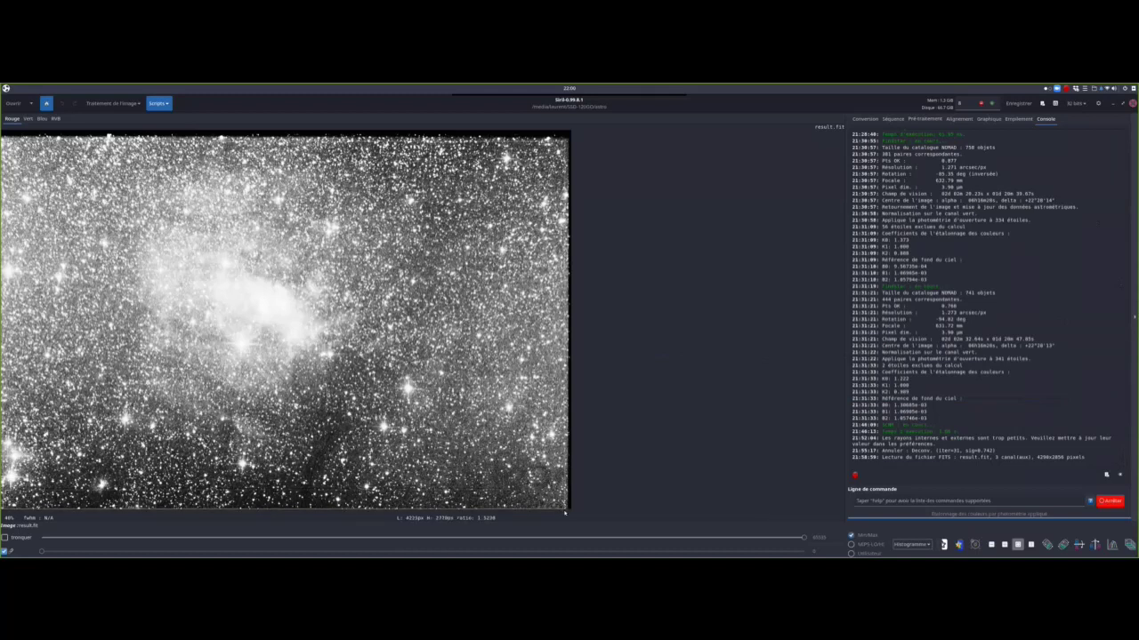
right_click(305, 321)
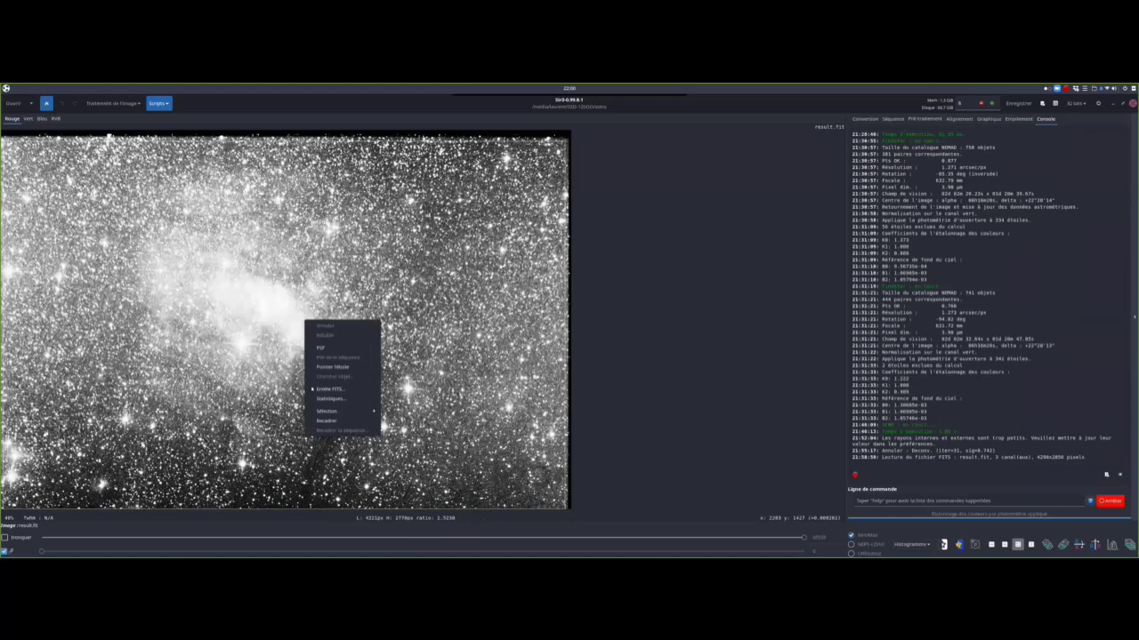
click(329, 421)
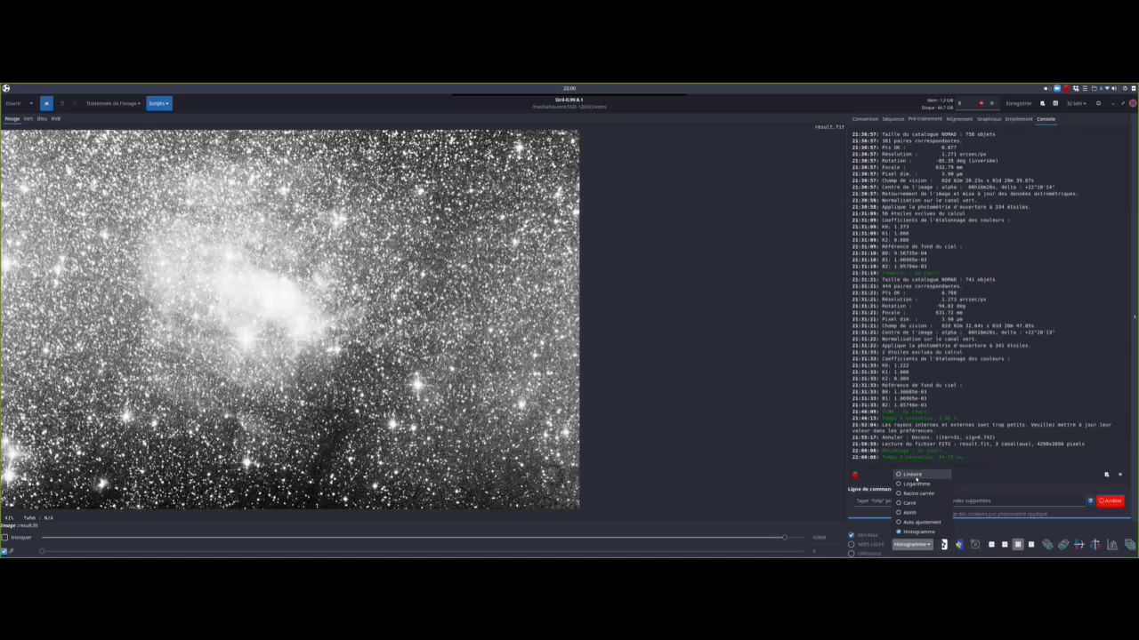
- Switch the preview to Auto-ajustement and set photometric colour calibration to a focal length of 1000 mm and pixel size of 5.20 microns
click(915, 525)
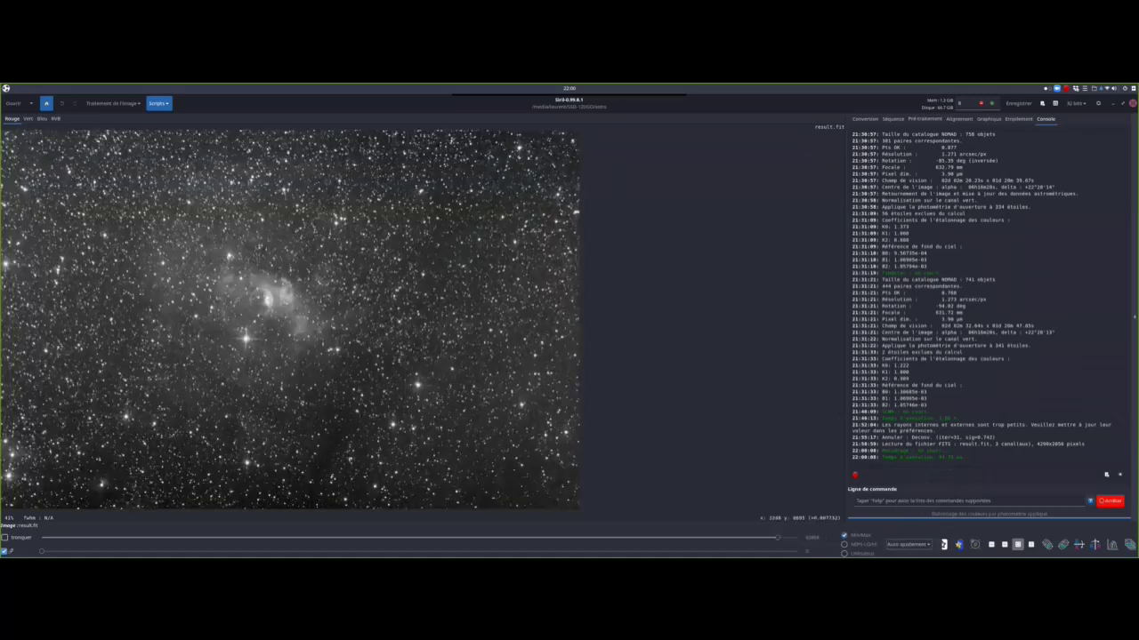
click(136, 104)
mouse_move(125, 141)
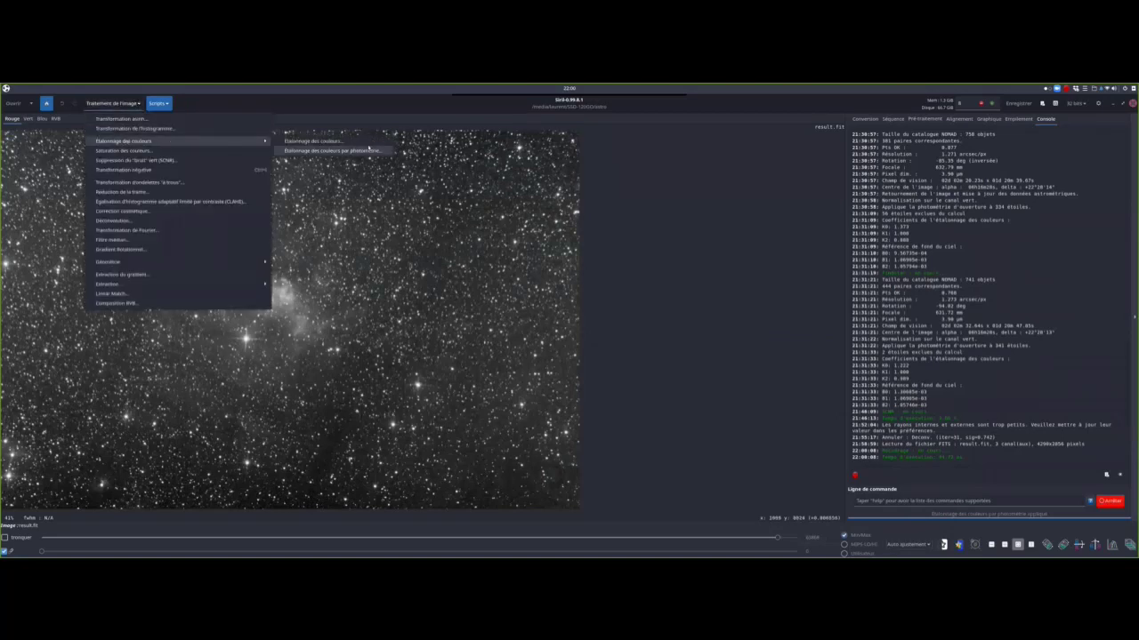
click(368, 152)
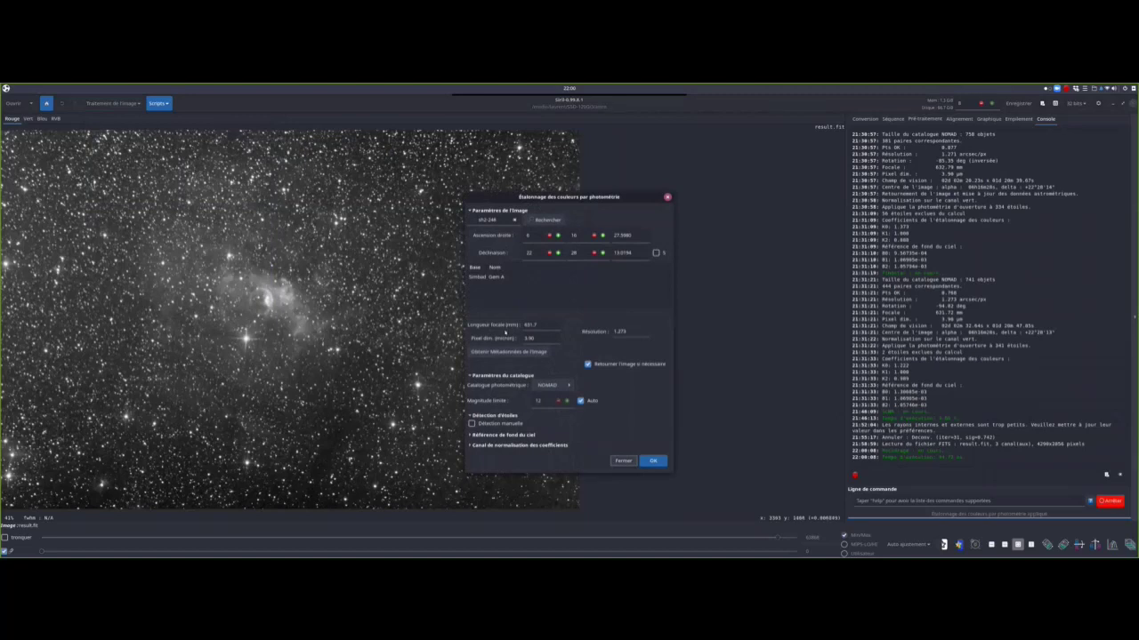
click(516, 352)
double_click(516, 339)
key(shift+Tab)
text(100)
- Search for ngc7635 as the calibration target and select its matching catalogue entry
triple_click(488, 220)
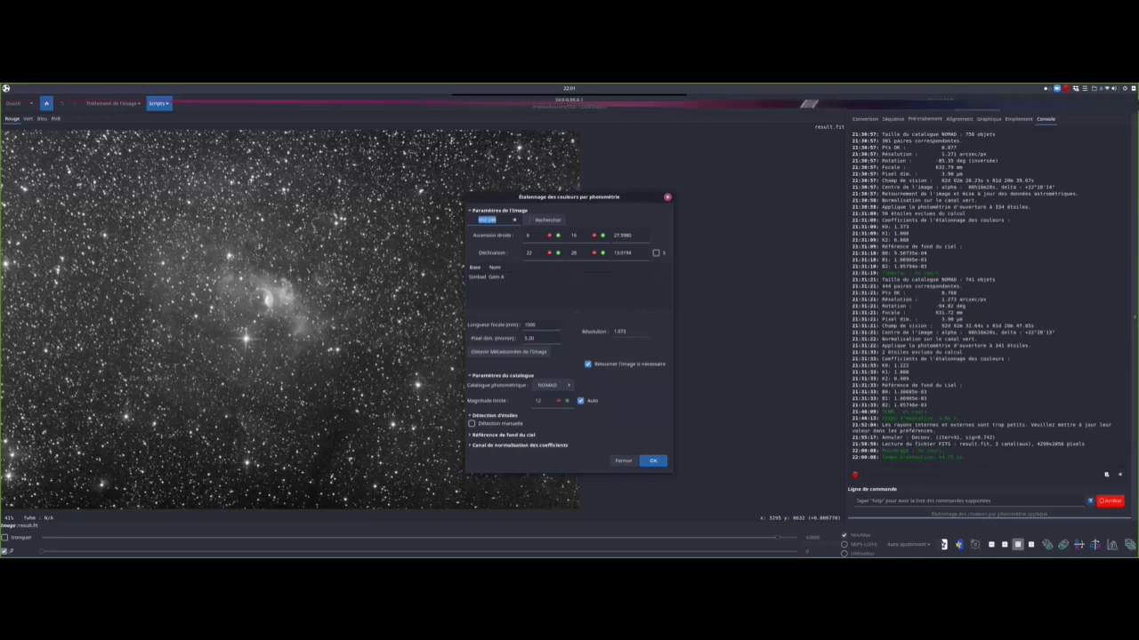
text(n)
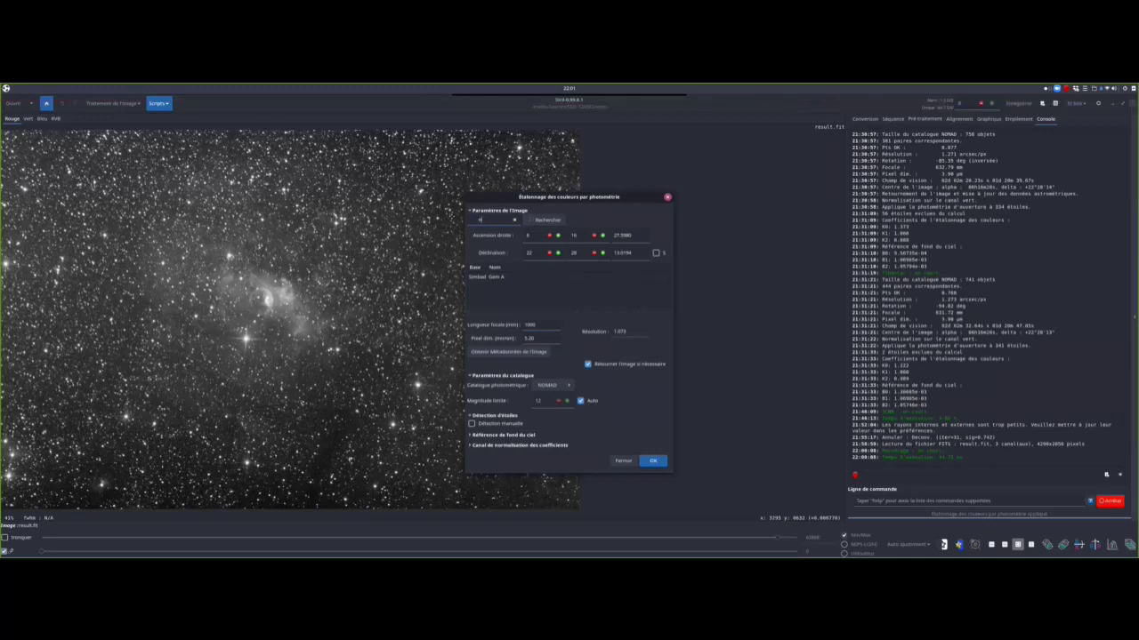
text(gc)
text(635)
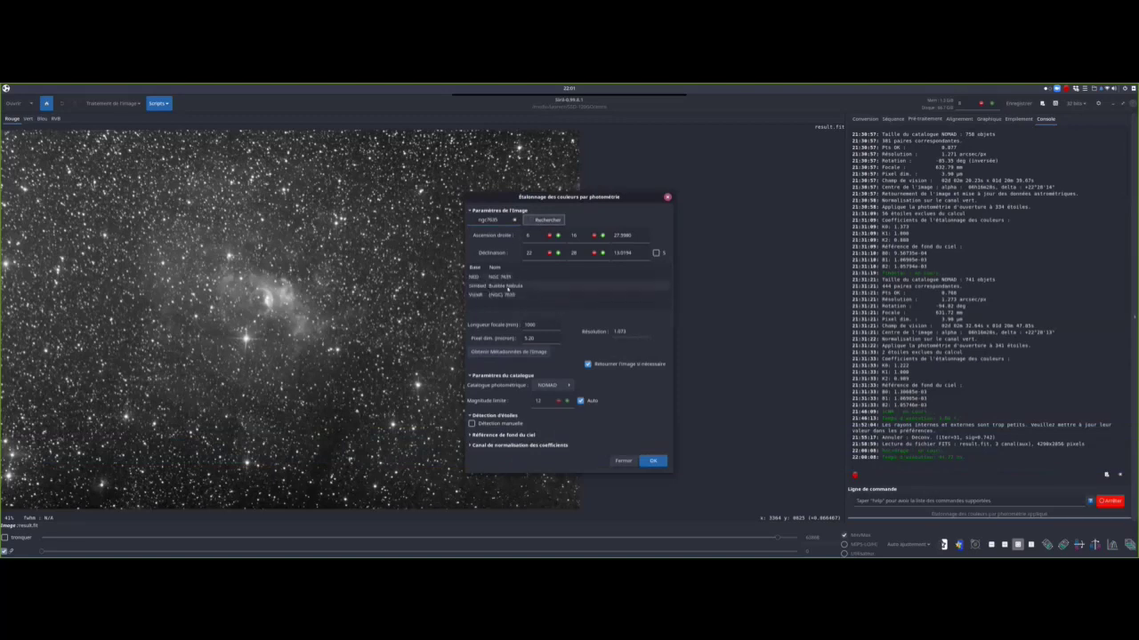
click(507, 289)
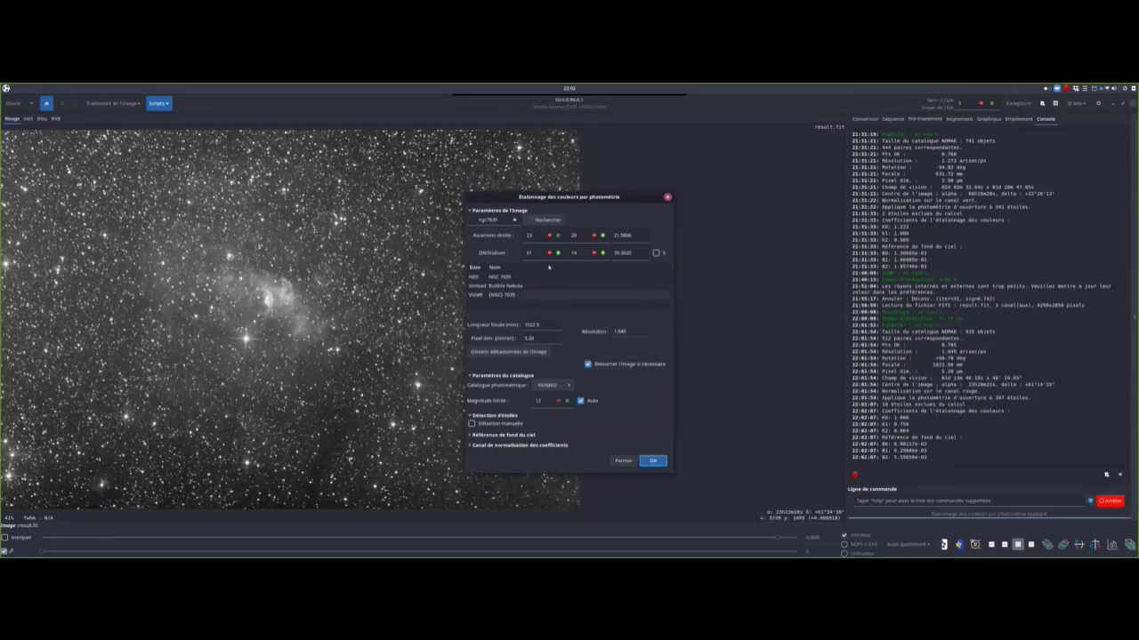
- Apply the photometric colour calibration, close its dialog and display the RGB image in Histogramme mode
click(653, 462)
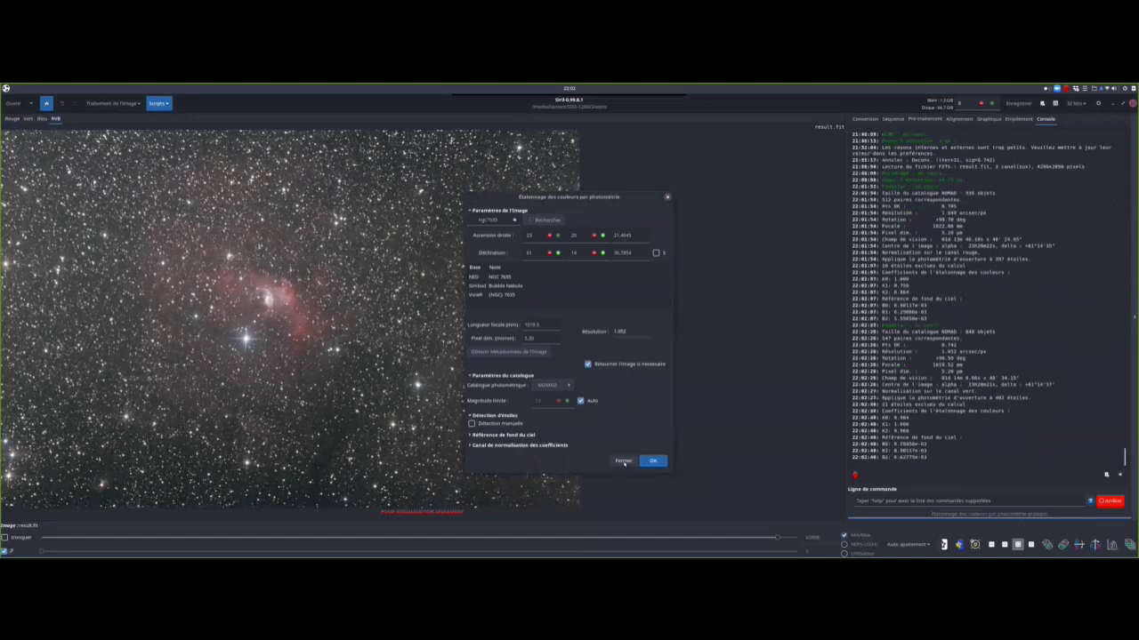
click(623, 461)
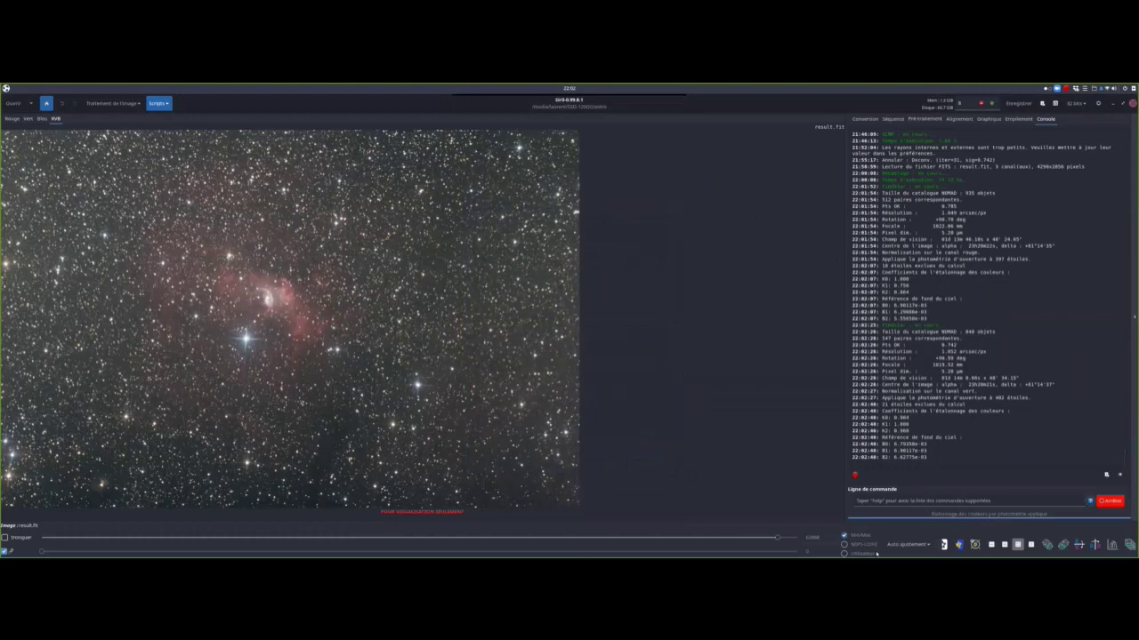
click(928, 544)
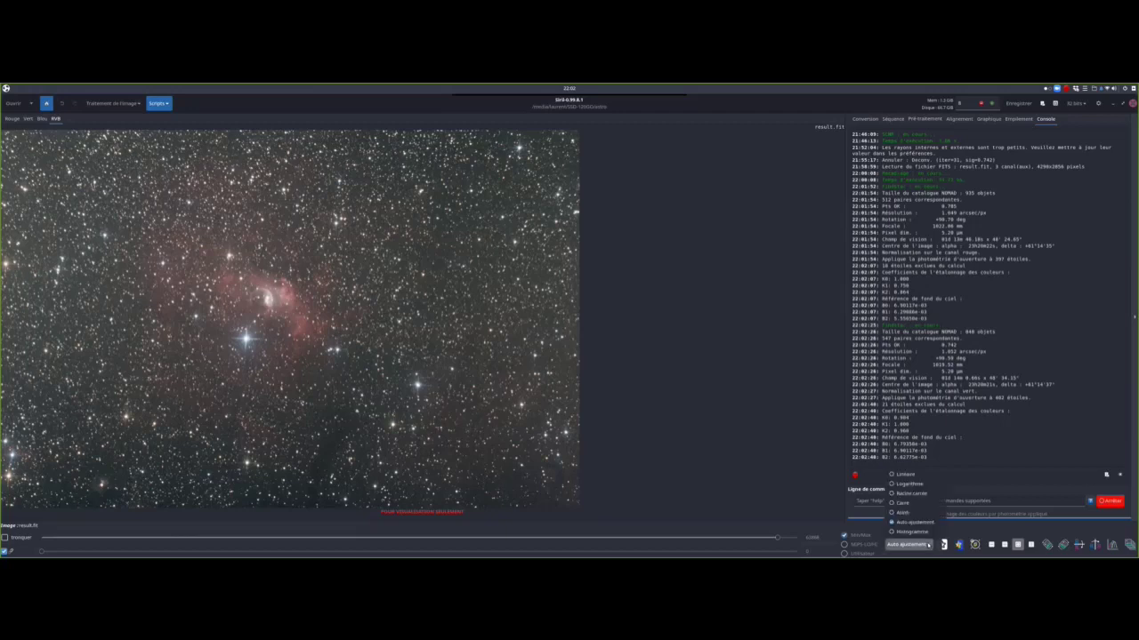
click(904, 531)
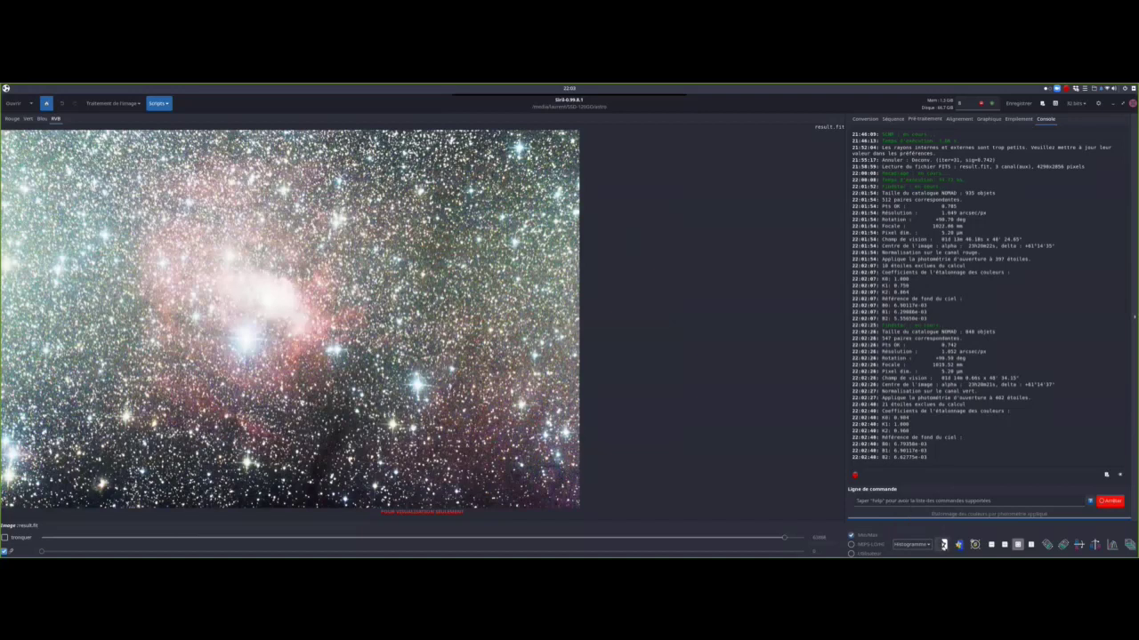
- Examine the RGB image's background gradient in negative view and false-colour rendering, alone and combined, and restore the normal display
click(944, 544)
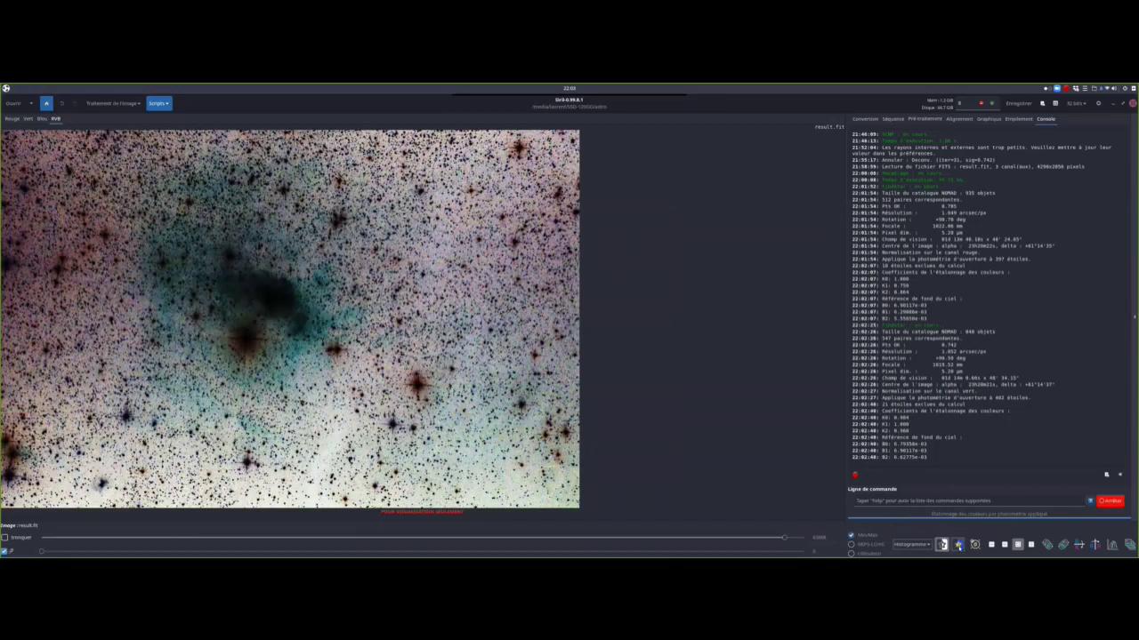
click(958, 544)
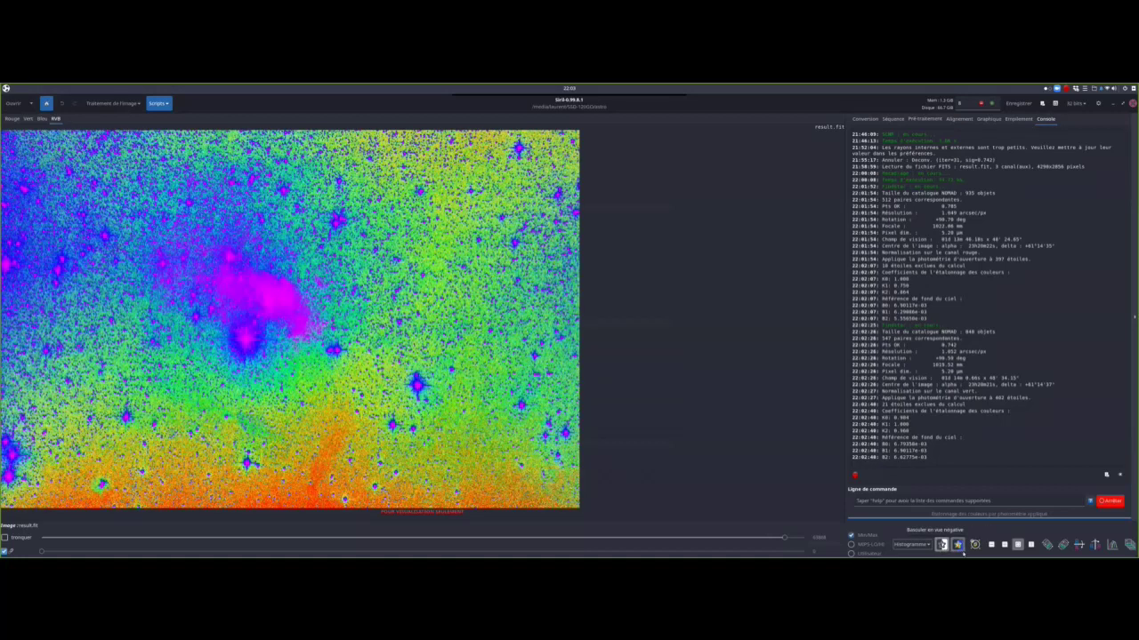
click(942, 545)
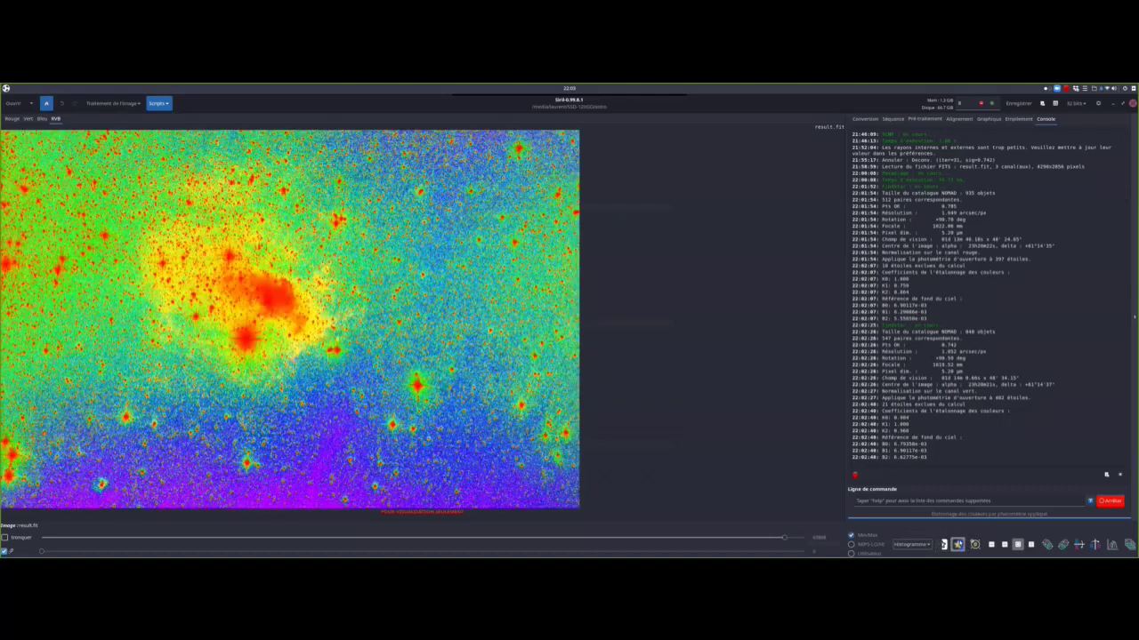
click(958, 544)
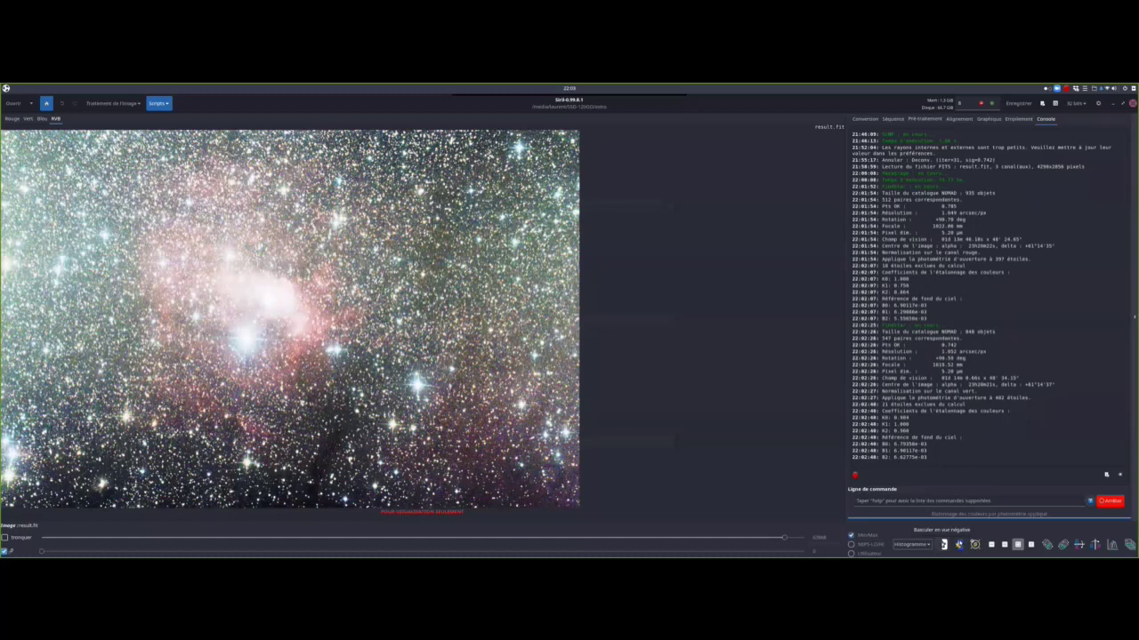
click(958, 544)
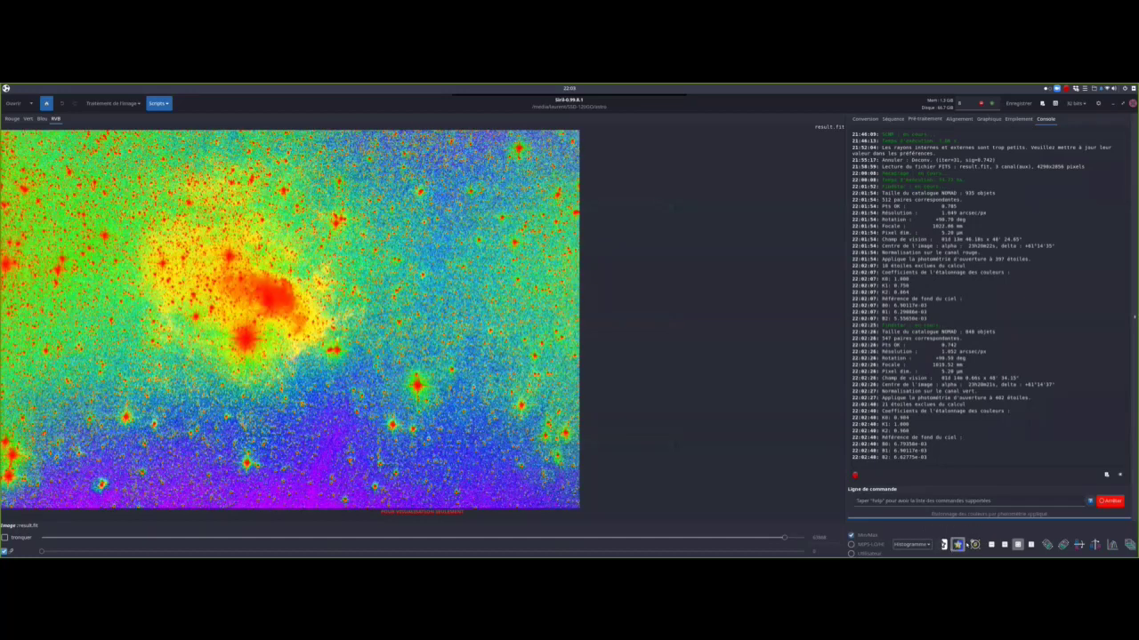
click(957, 545)
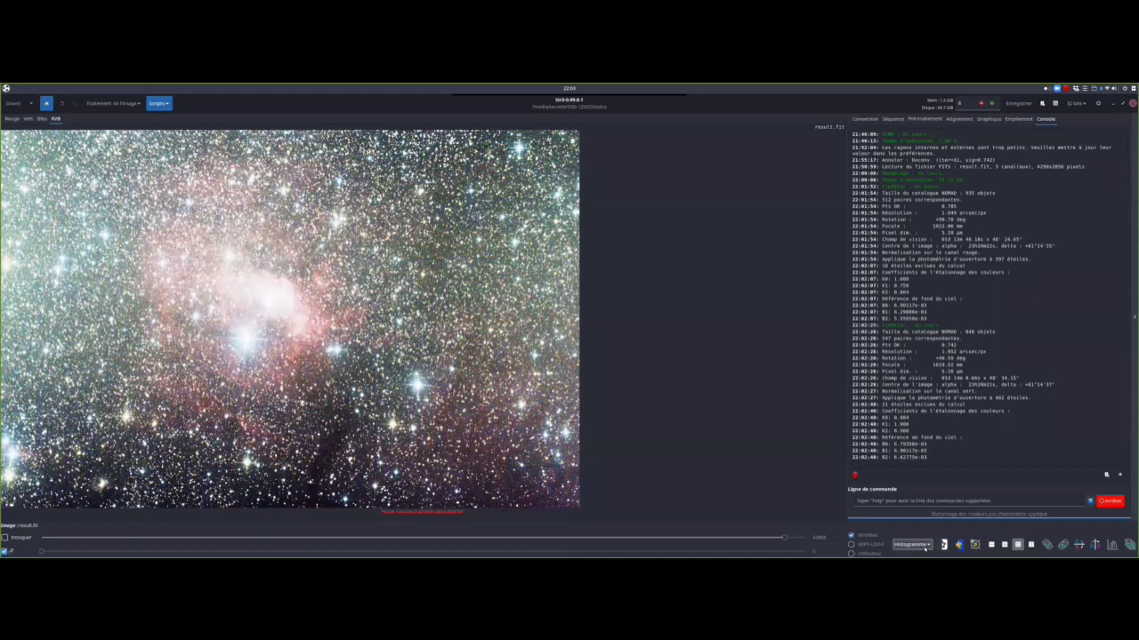
- Switch the preview to Auto-ajustement and generate gradient extraction samples with 20 samples per line and a tolerance of 1.00
click(925, 546)
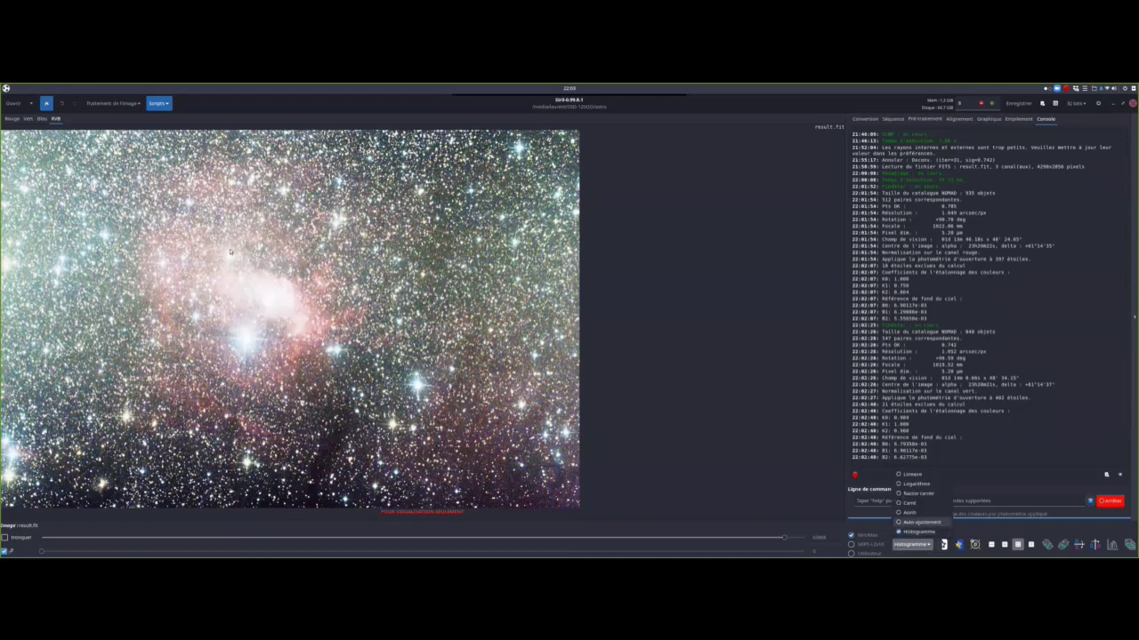
click(921, 522)
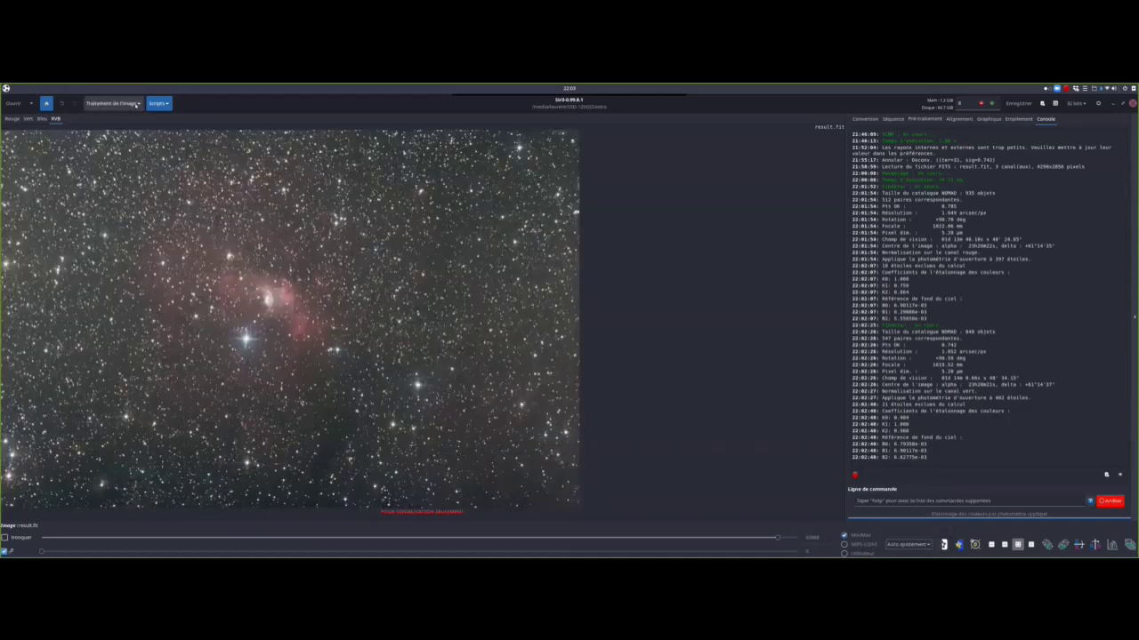
click(137, 104)
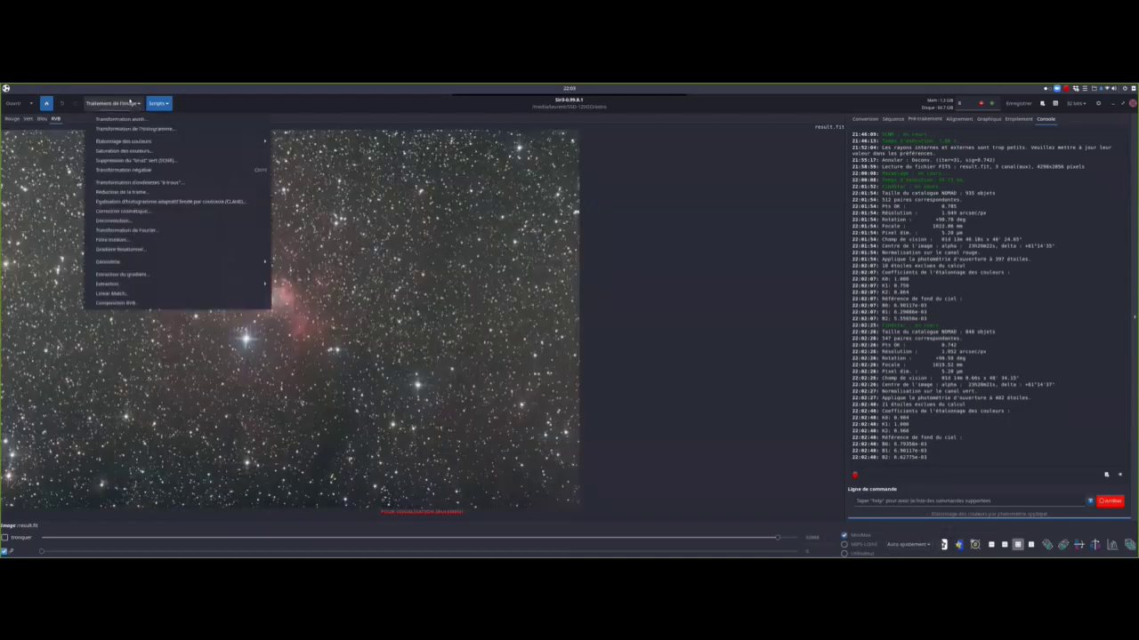
click(129, 275)
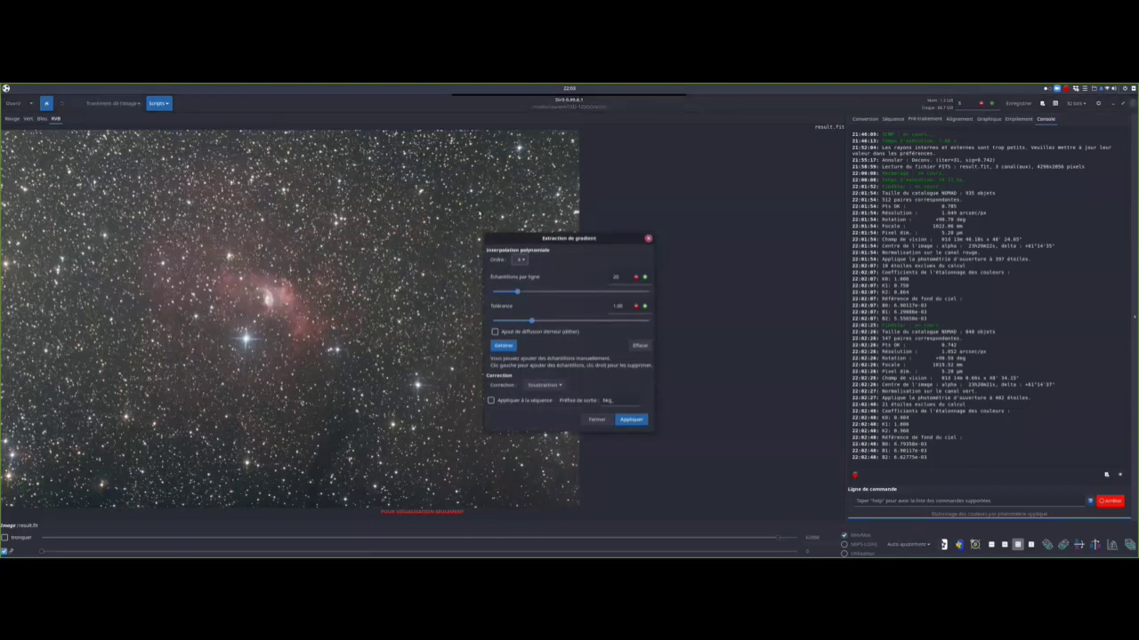
drag(556, 240, 679, 188)
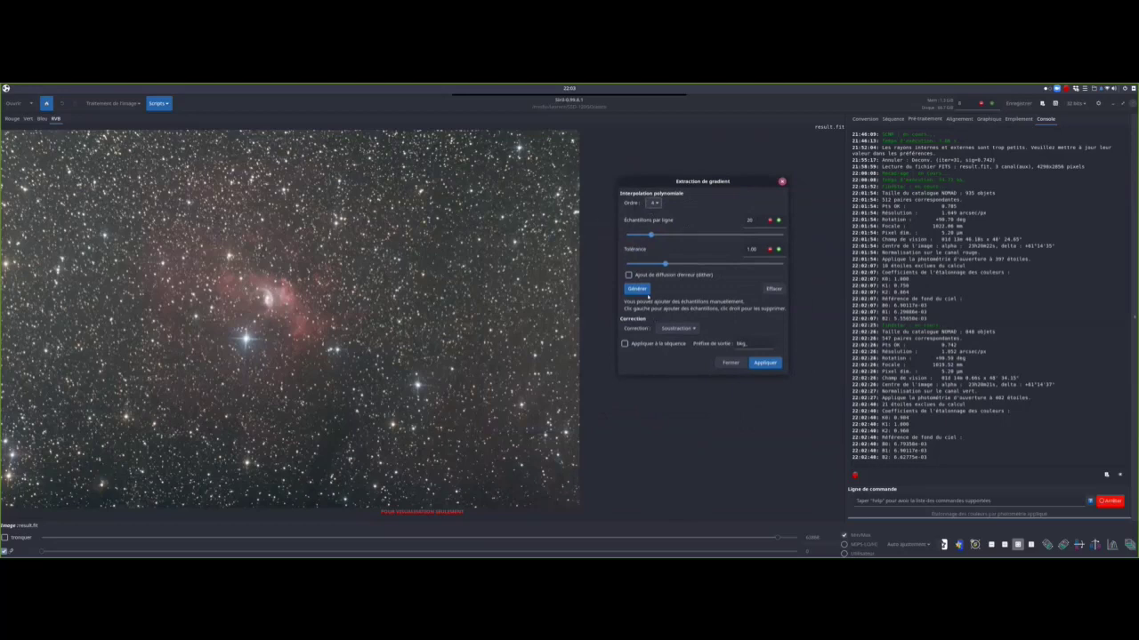
click(637, 288)
- Try to edit the background samples over the nebula in the RGB view, dismiss the notice and display the Rouge channel
right_click(304, 306)
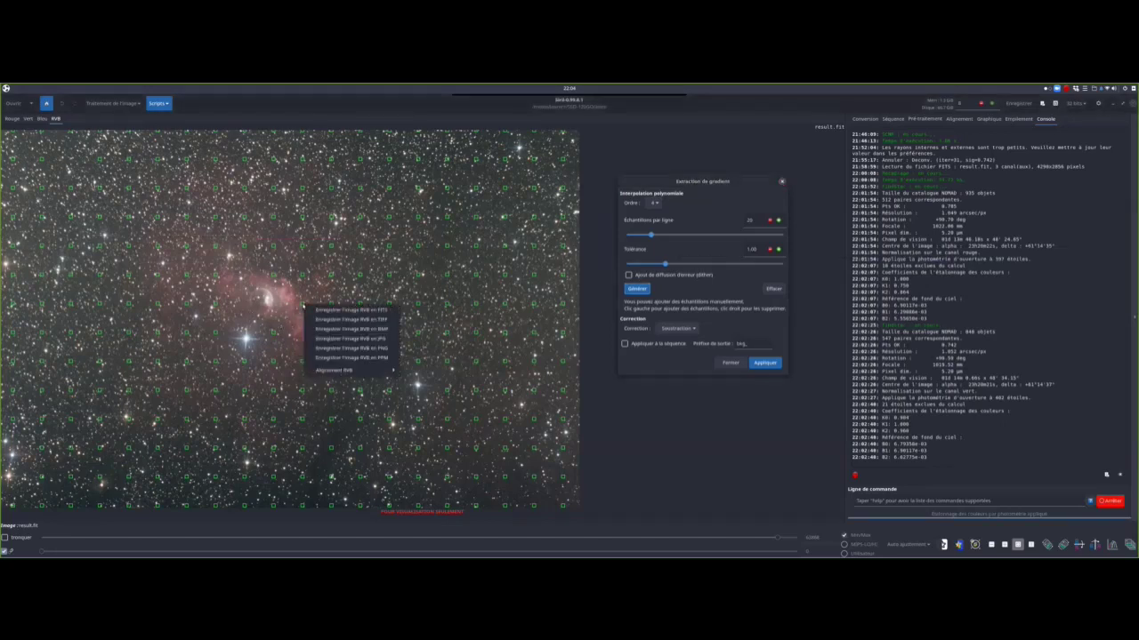
key(Escape)
click(299, 303)
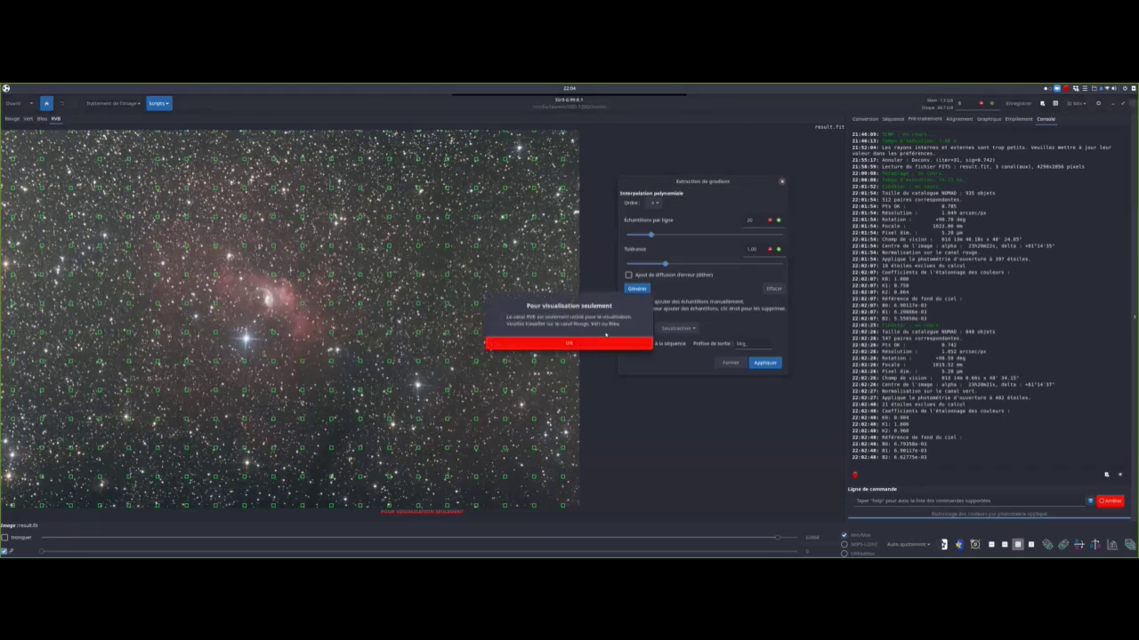
click(606, 342)
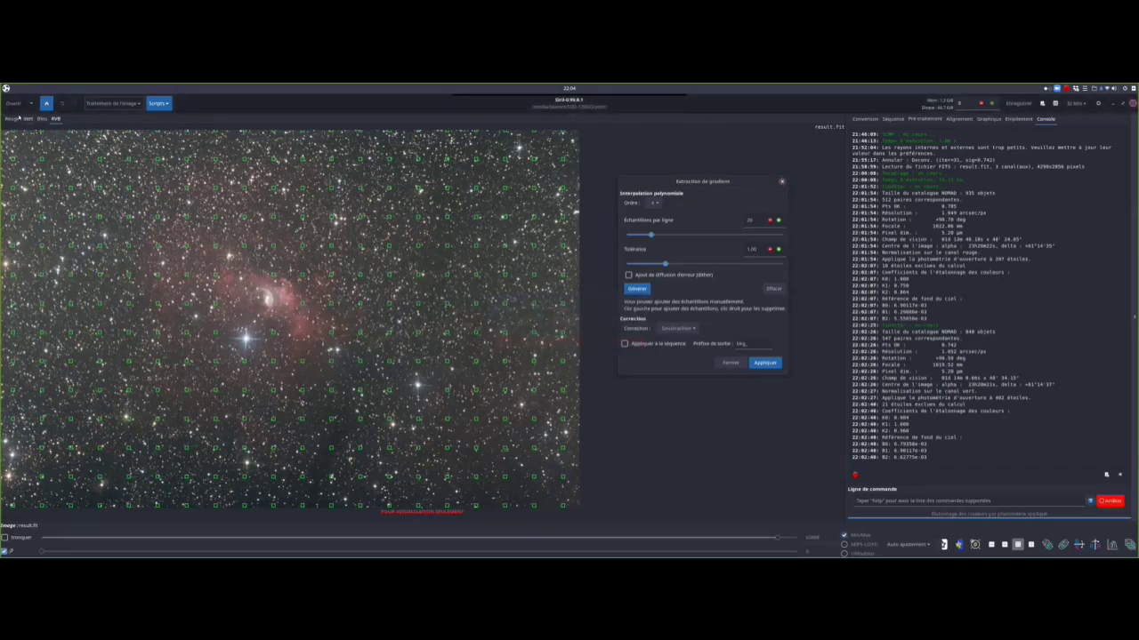
click(12, 118)
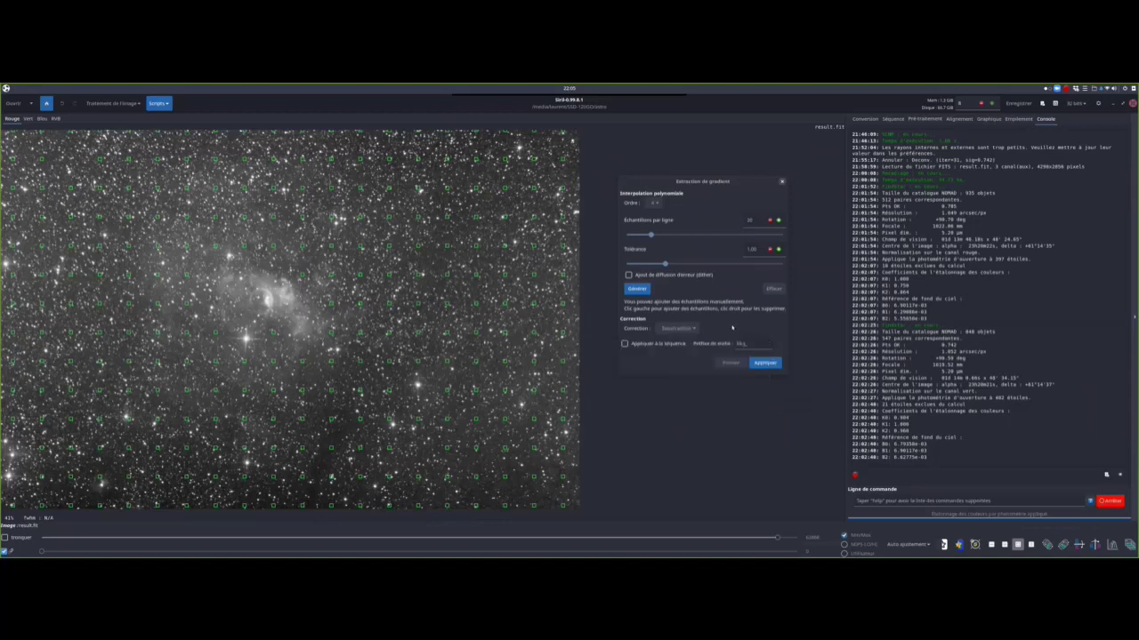
- Apply the gradient extraction with Soustraction as the correction method and close its dialog
click(695, 329)
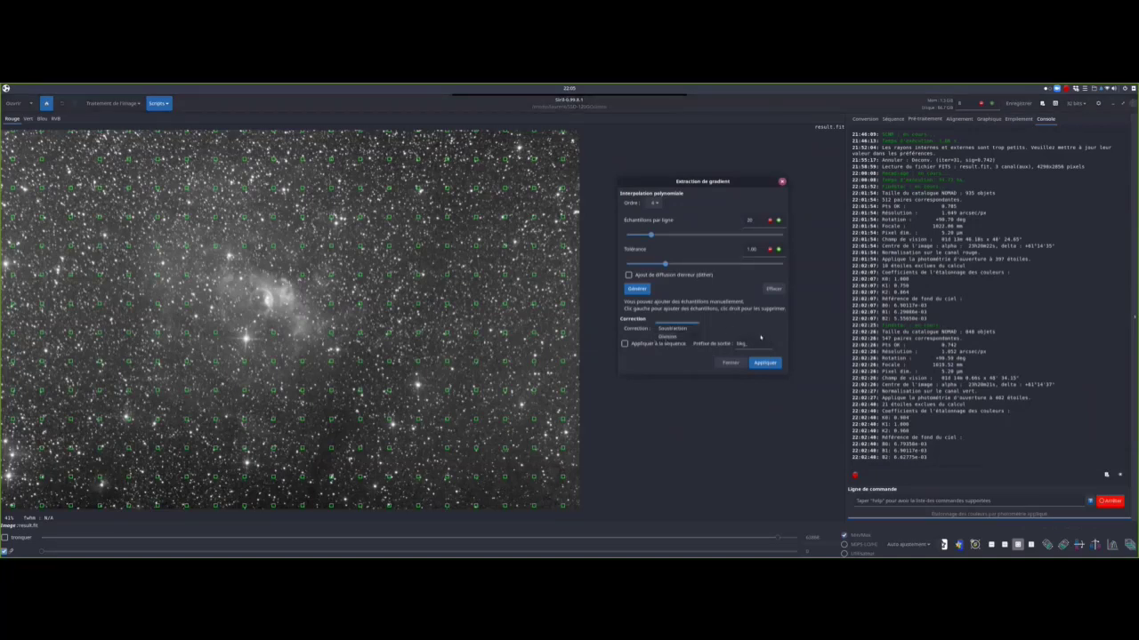
click(674, 326)
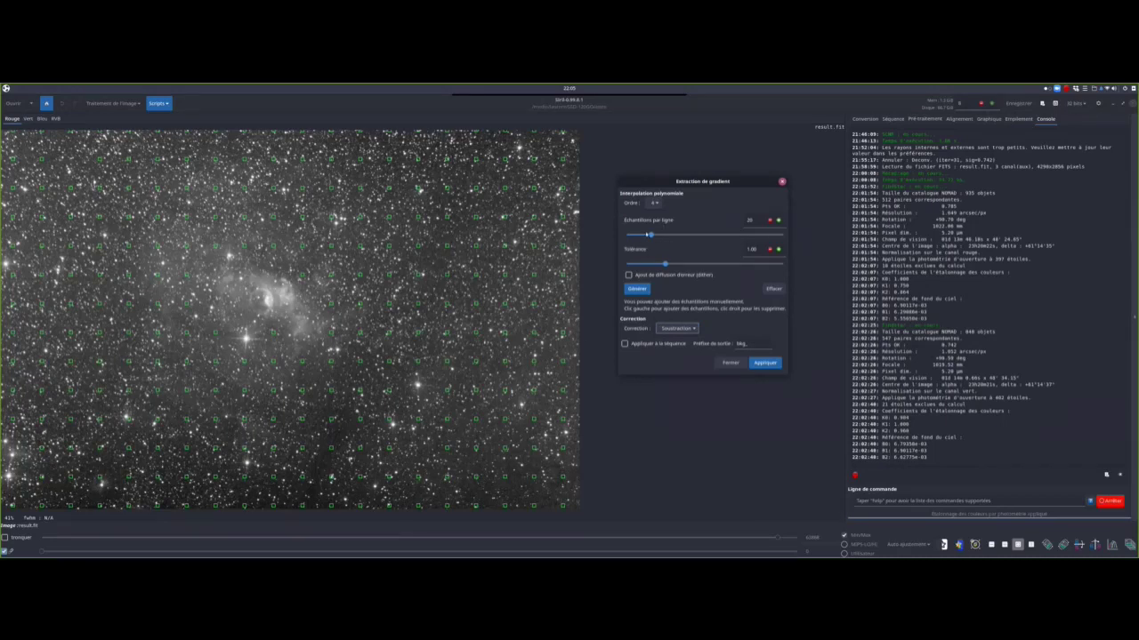
click(766, 364)
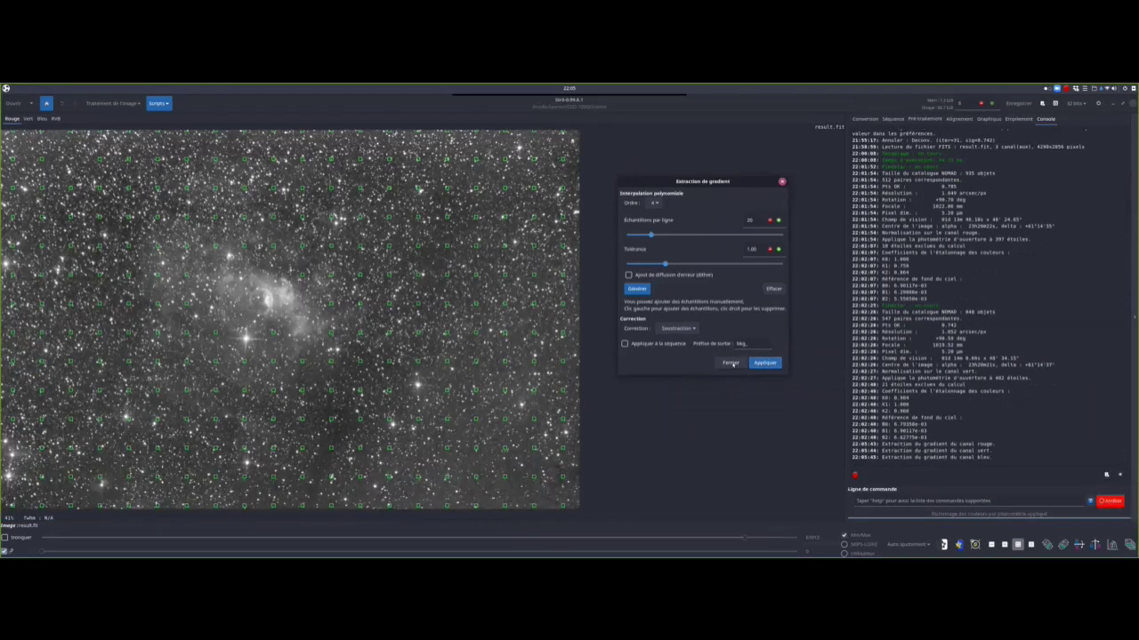
key(Escape)
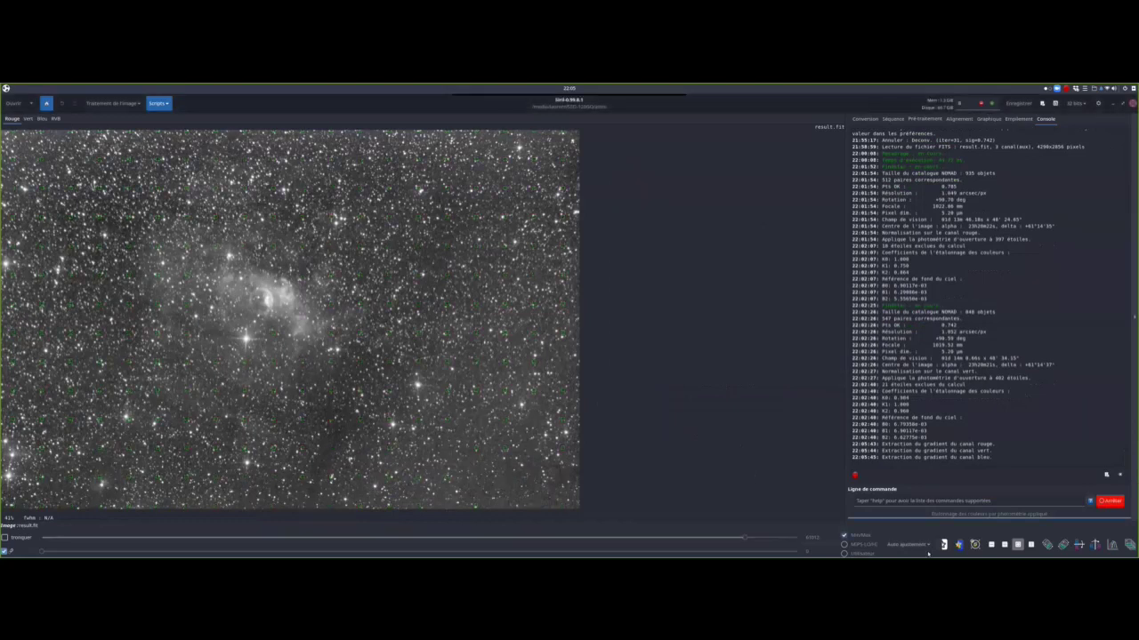
- Inspect the gradient-corrected RGB image in Histogramme mode, in both normal and negative view
click(930, 544)
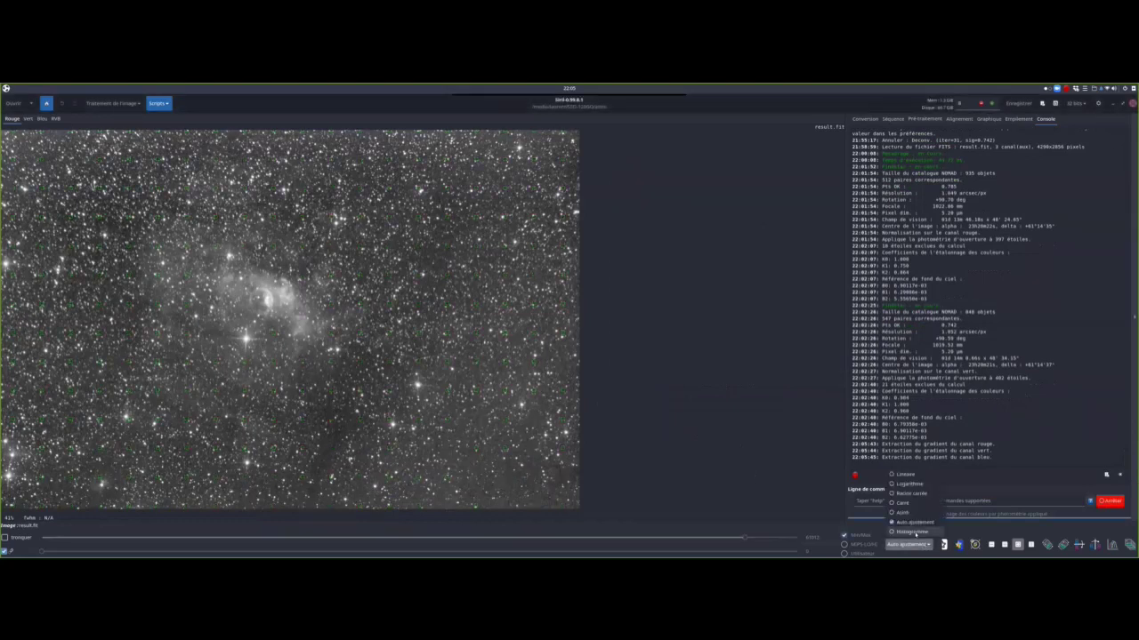
click(657, 514)
scroll(907, 544, down, 1)
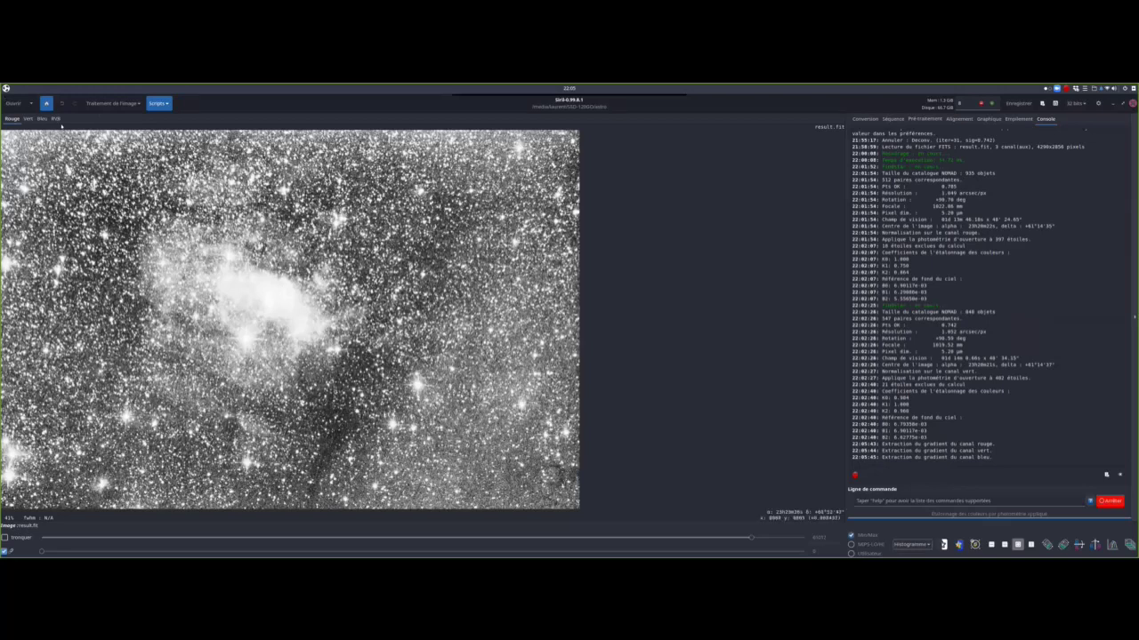
click(55, 118)
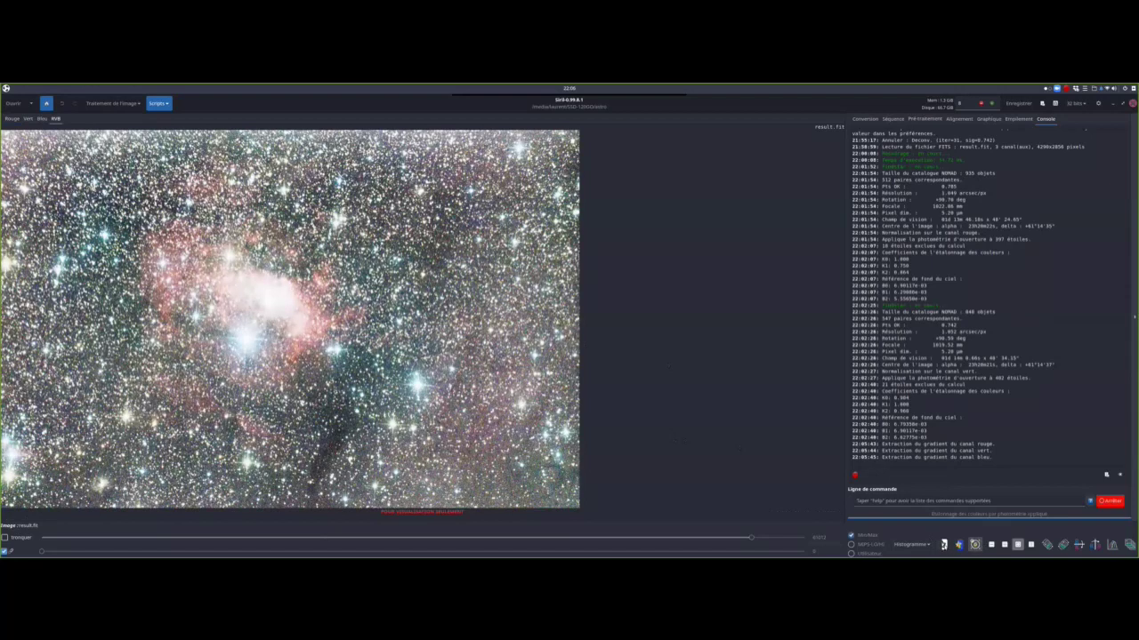
click(942, 544)
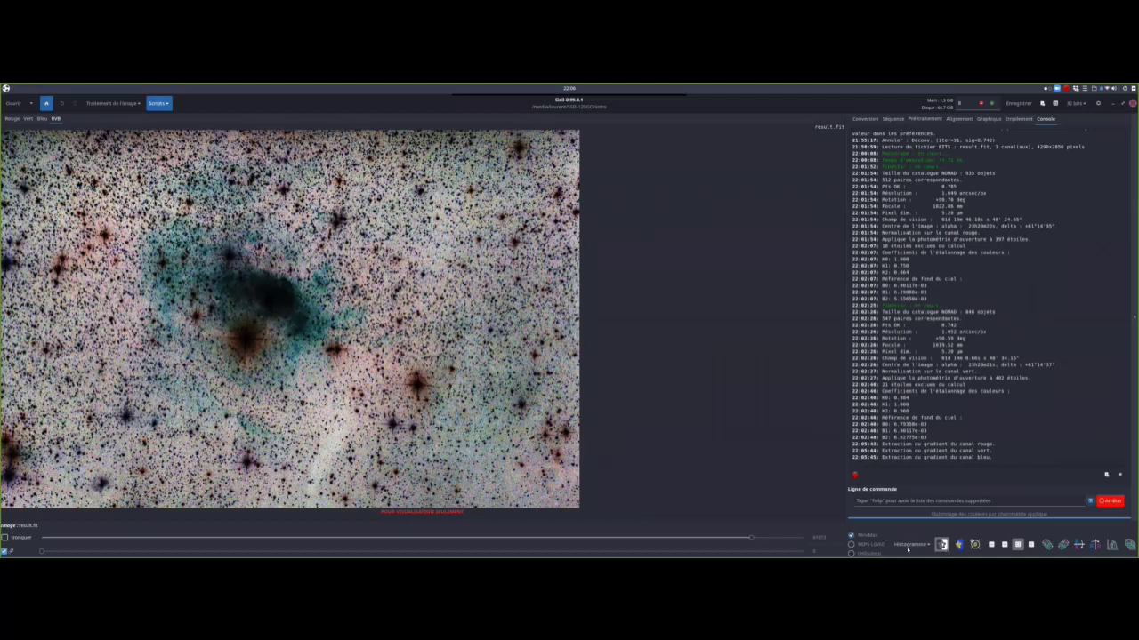
click(942, 545)
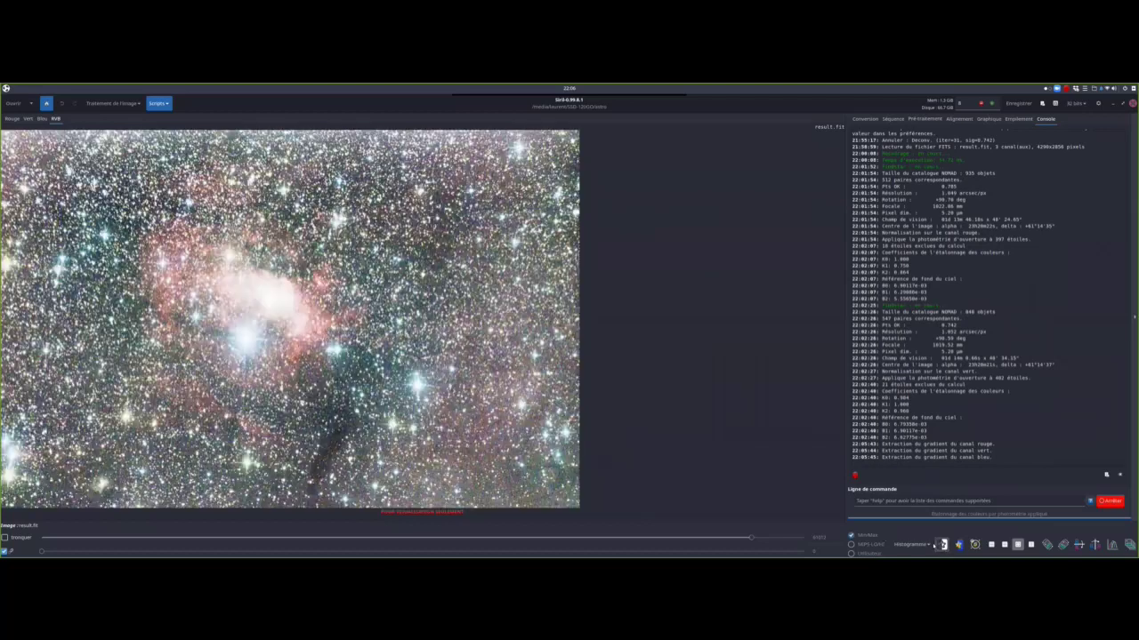
- Switch the preview to Linéaire, apply an automatic stretch with the histogram transformation and close its dialog
click(909, 477)
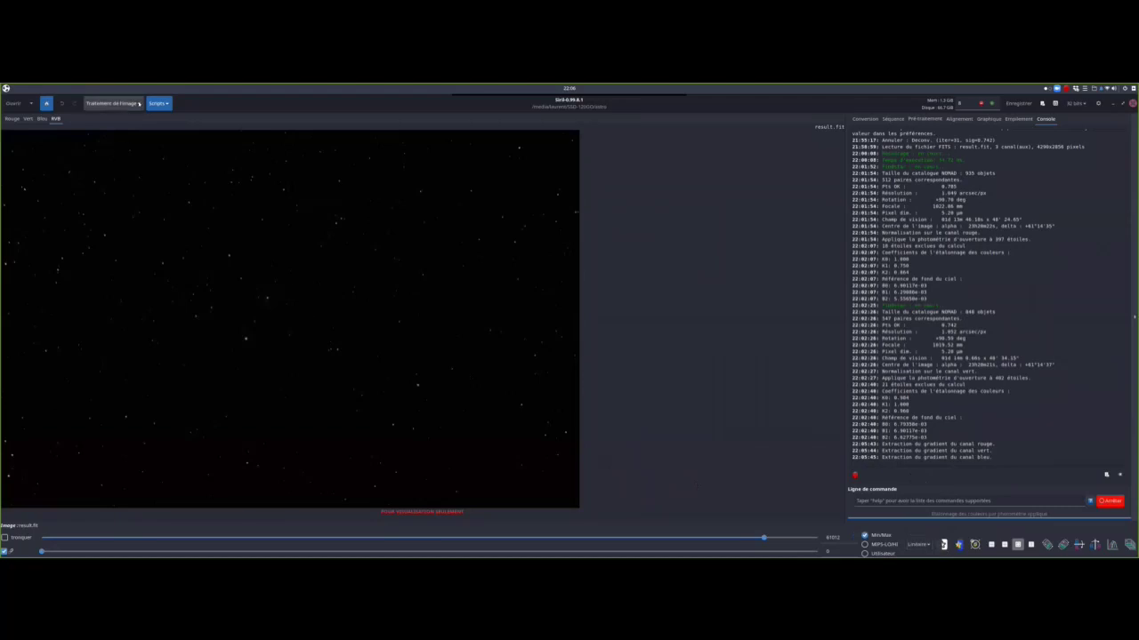
click(139, 104)
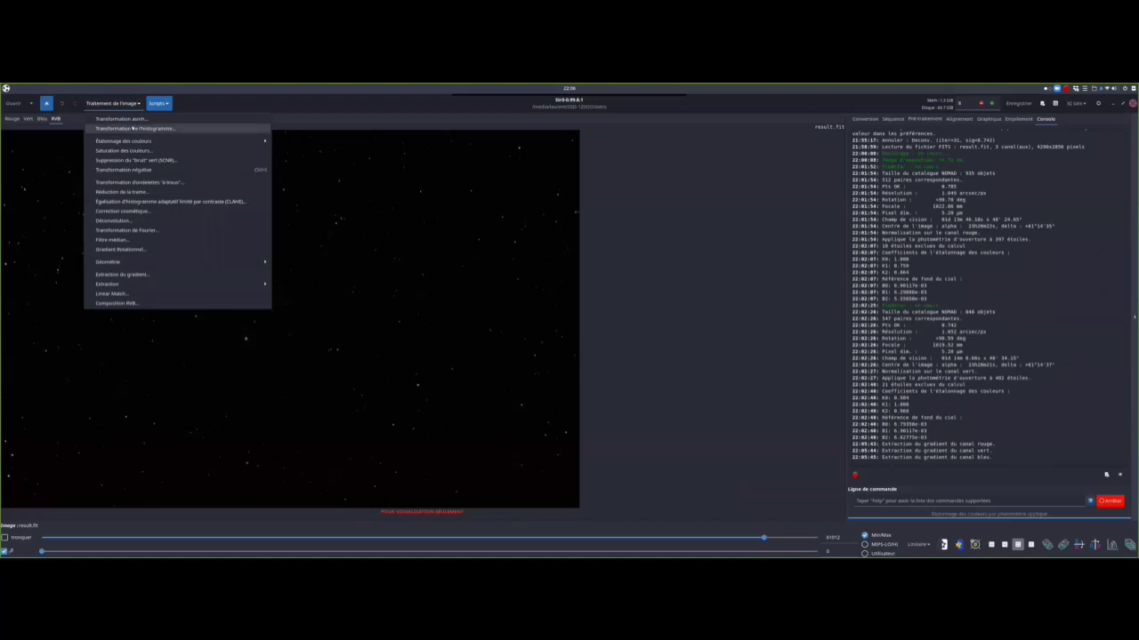
click(133, 129)
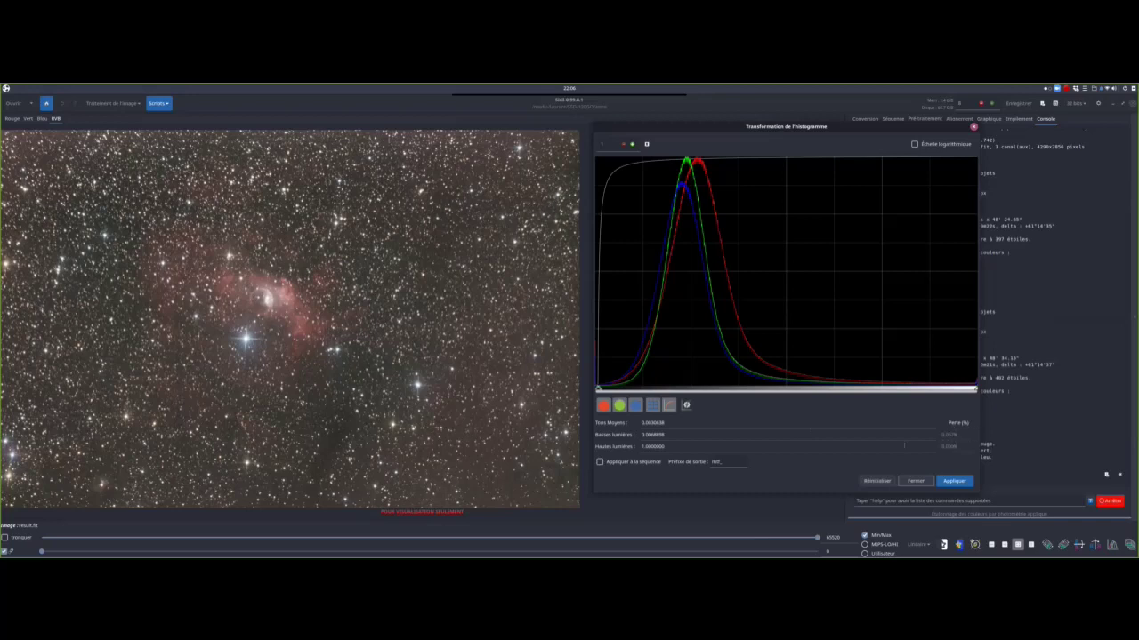
click(958, 483)
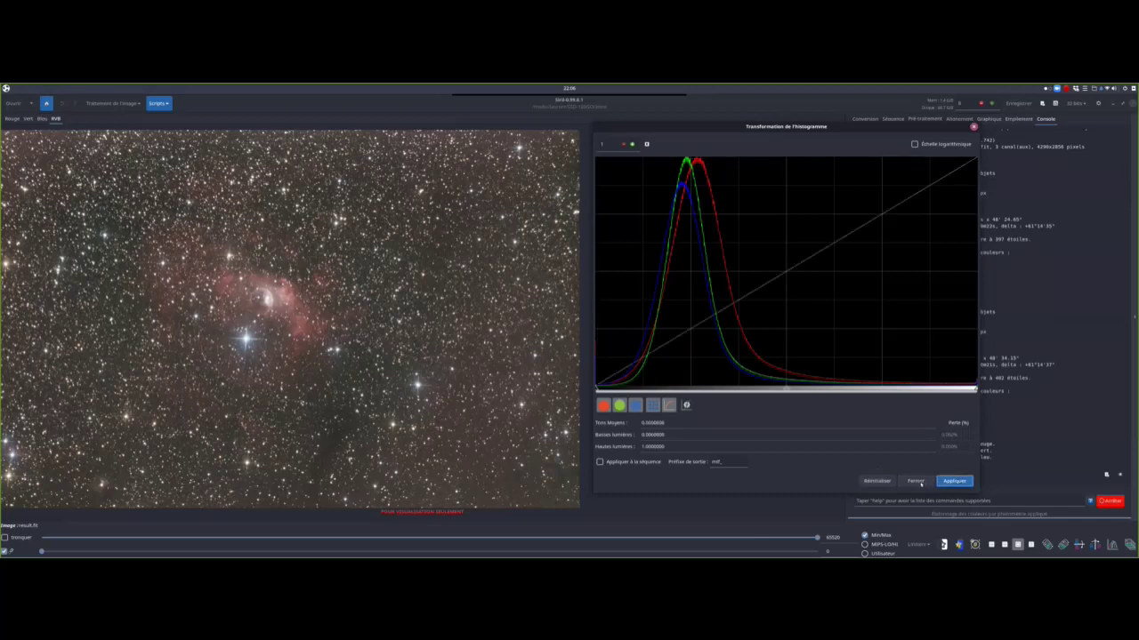
click(916, 481)
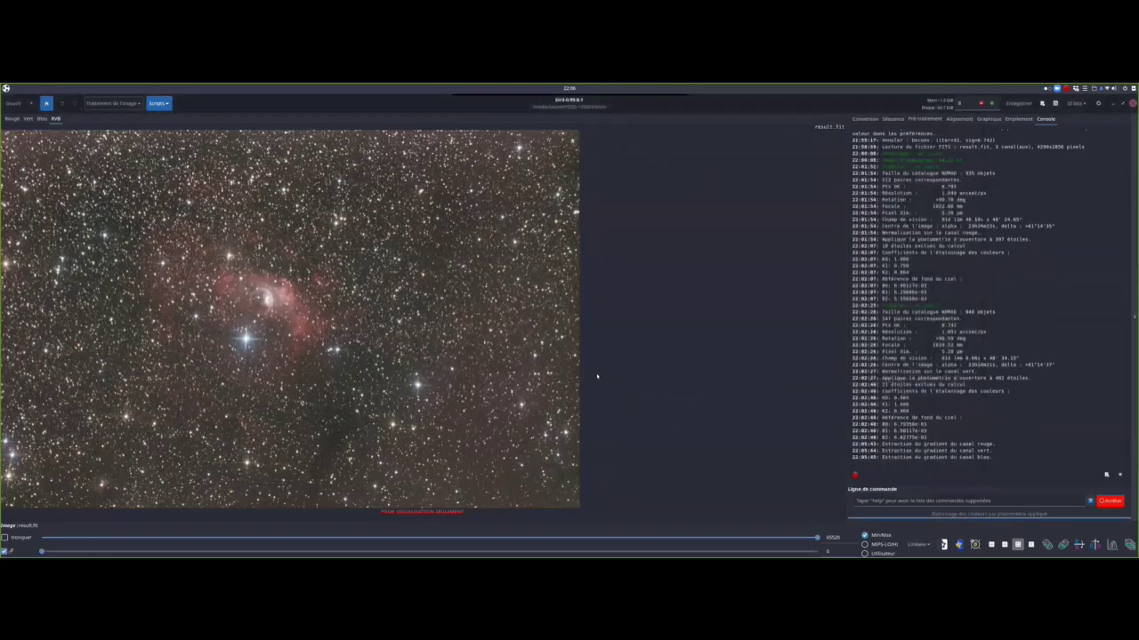
- Apply SCNR green noise removal with Neutre Moyen protection, amount 1.00 and luminosity preserved, and close its dialog
click(113, 104)
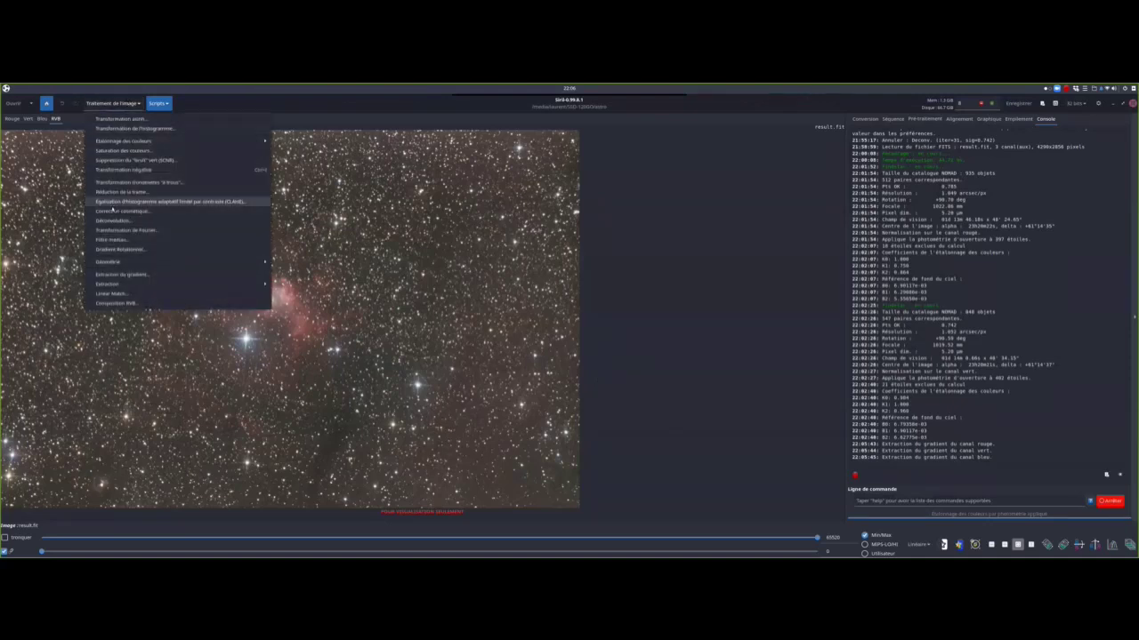
click(128, 161)
click(613, 367)
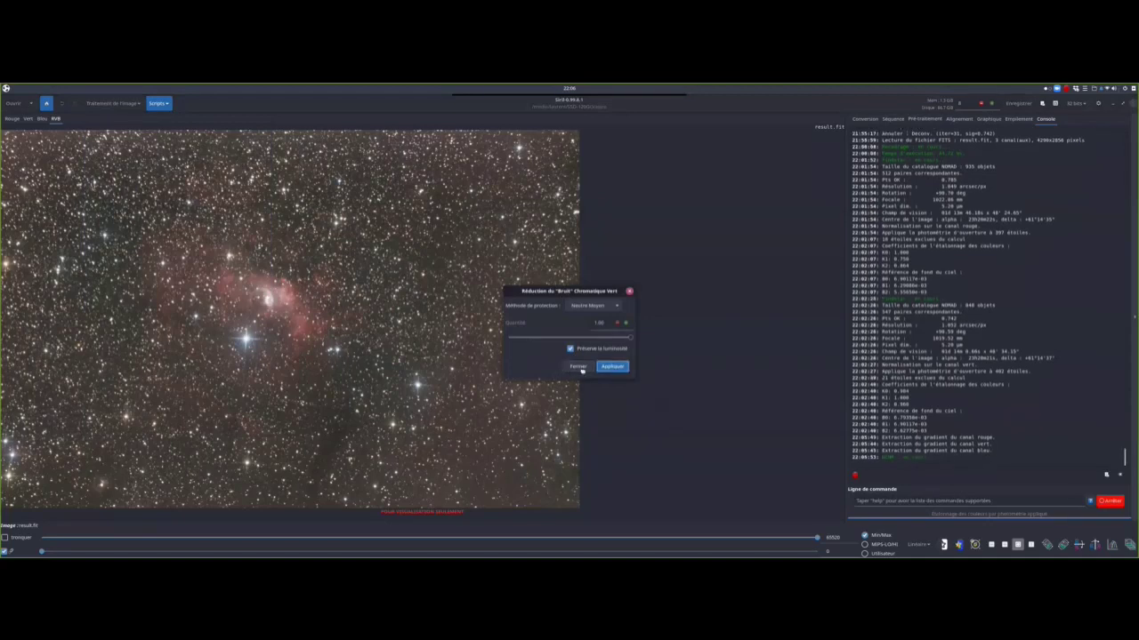
click(579, 367)
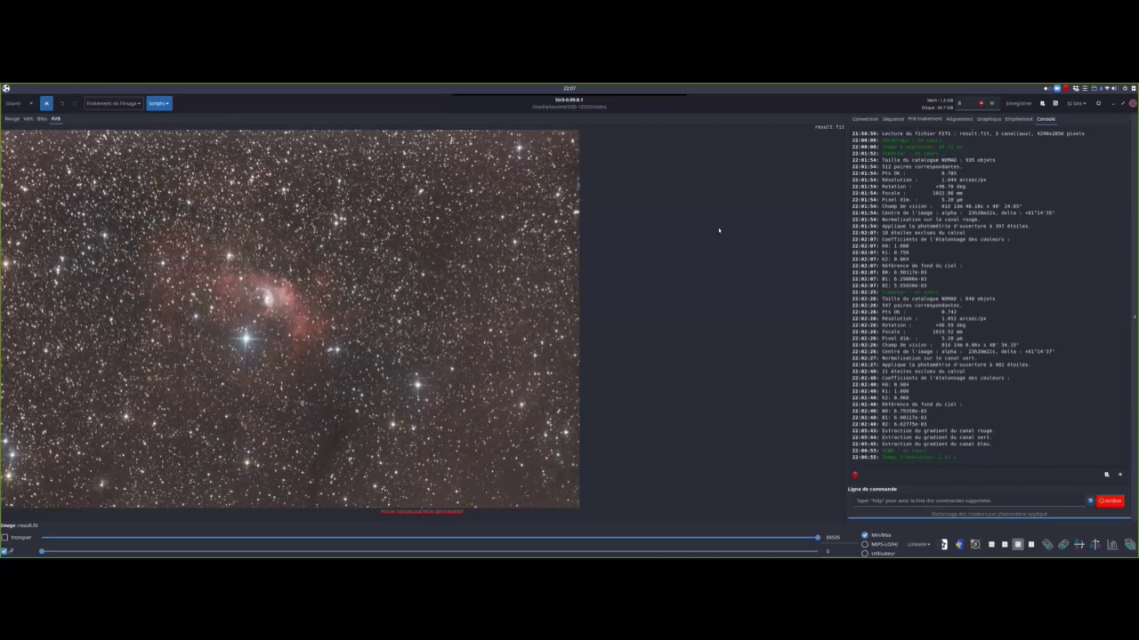
click(918, 544)
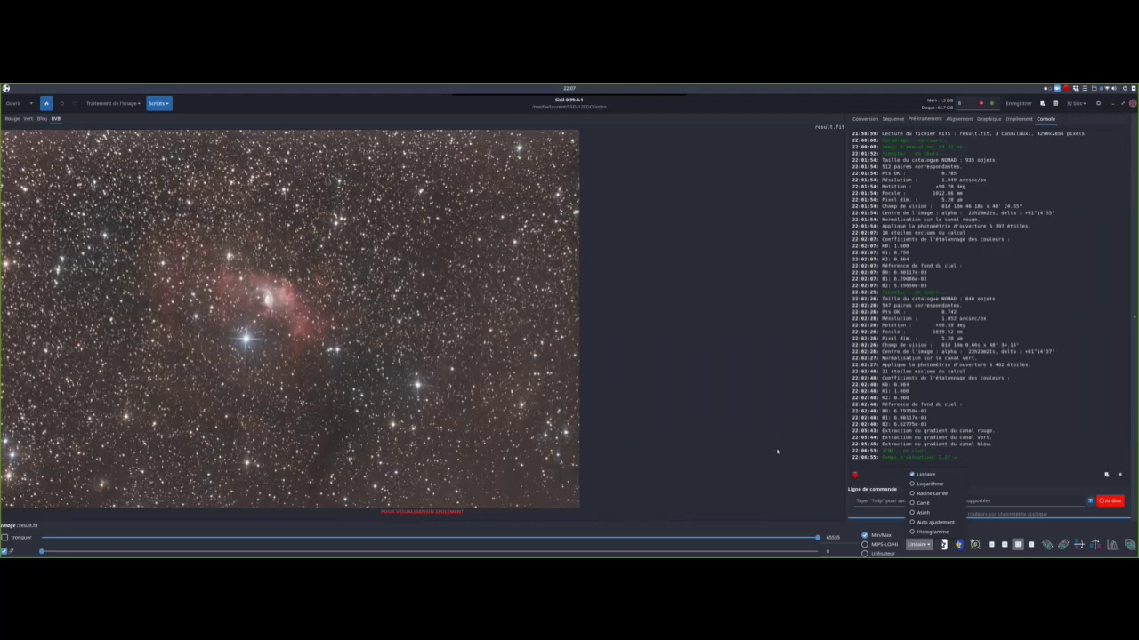
key(Escape)
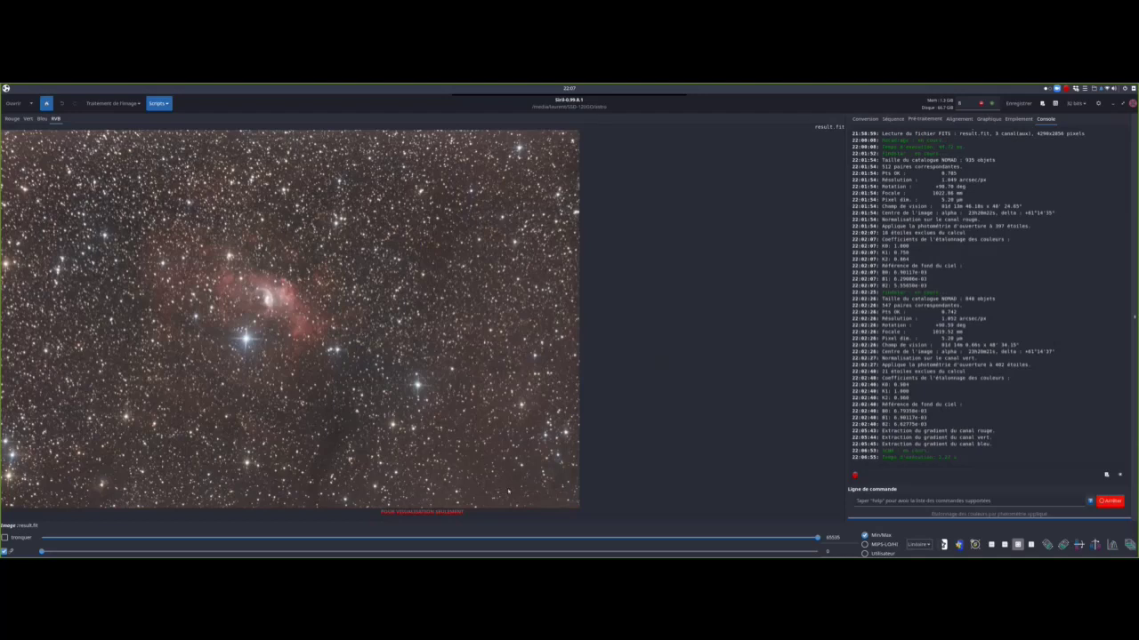
- Adjust the image's colour saturation for the Global hue range, with amount 0.52 and sky background factor 1.82, and close the dialog
click(137, 104)
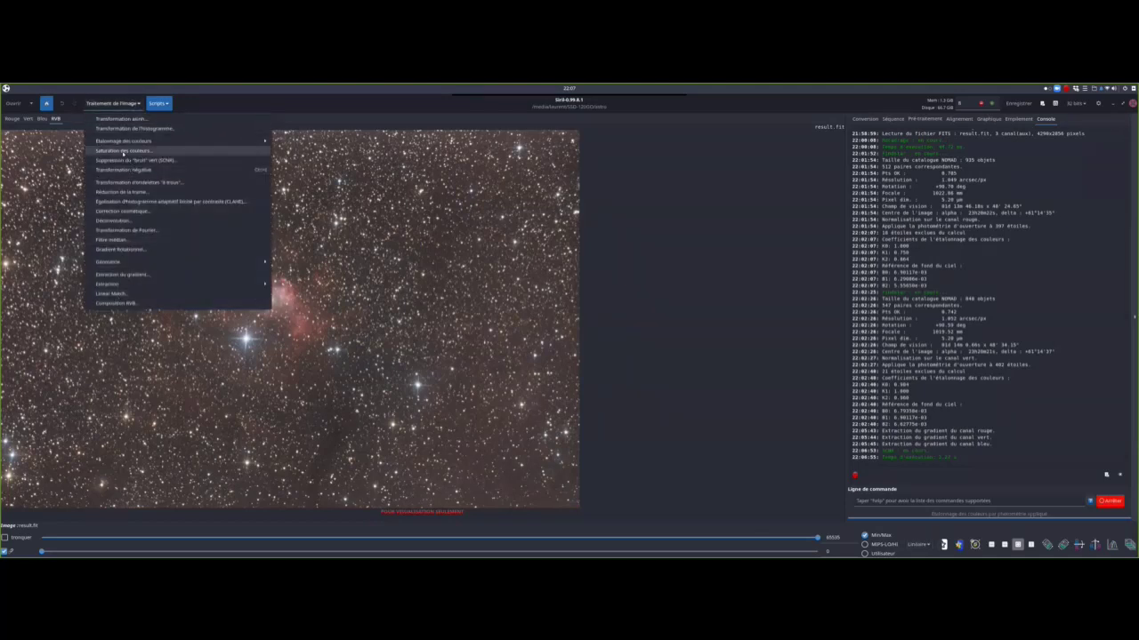
click(125, 150)
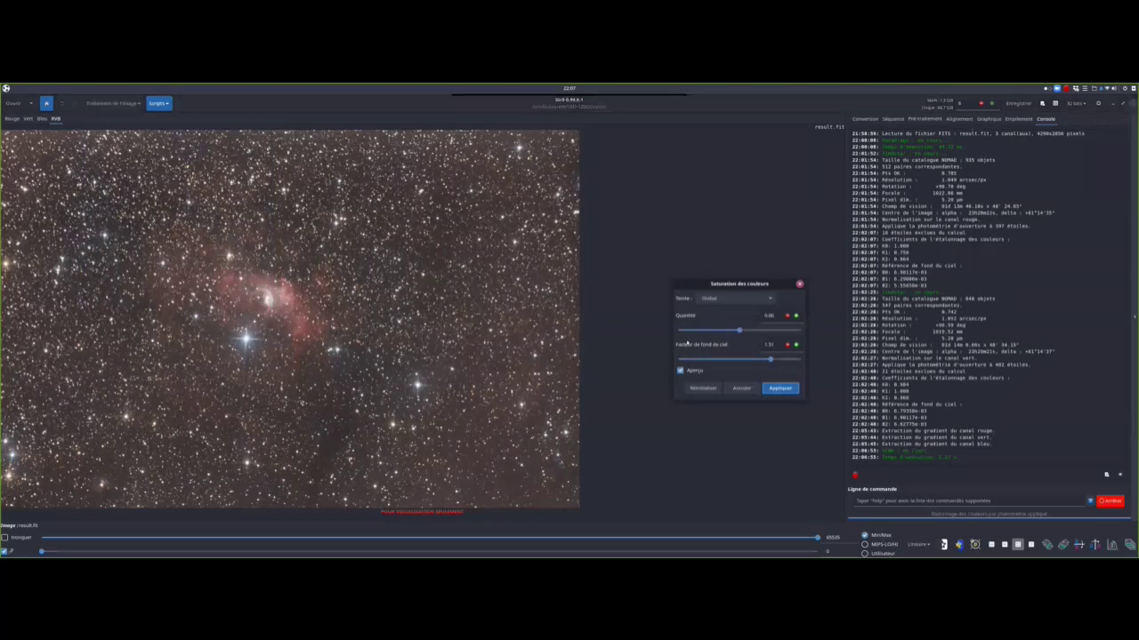
drag(770, 359, 789, 362)
drag(739, 331, 753, 331)
click(774, 331)
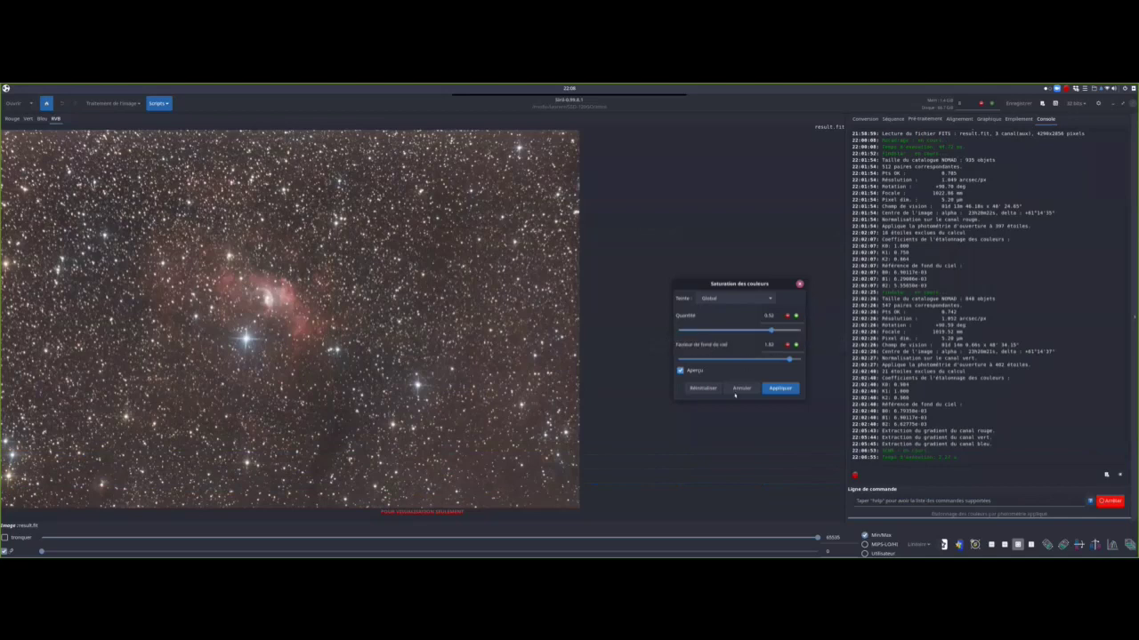
click(781, 388)
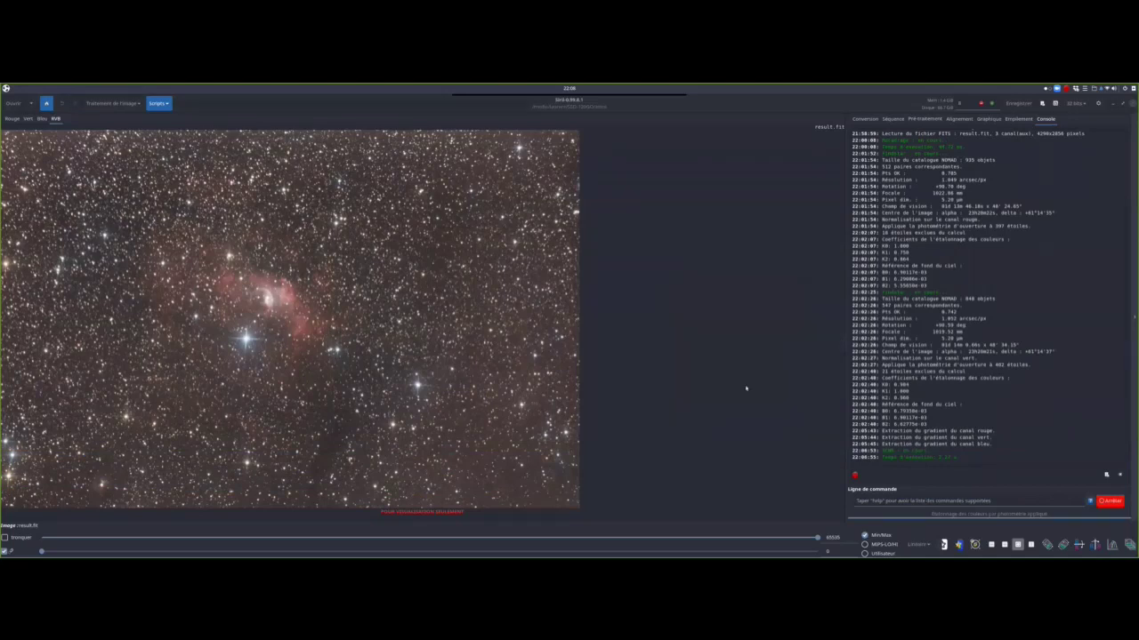
- Deconvolve the image with more iterations and a stronger booster, keeping the radius at 1.00 and the contrast threshold automatic
click(113, 104)
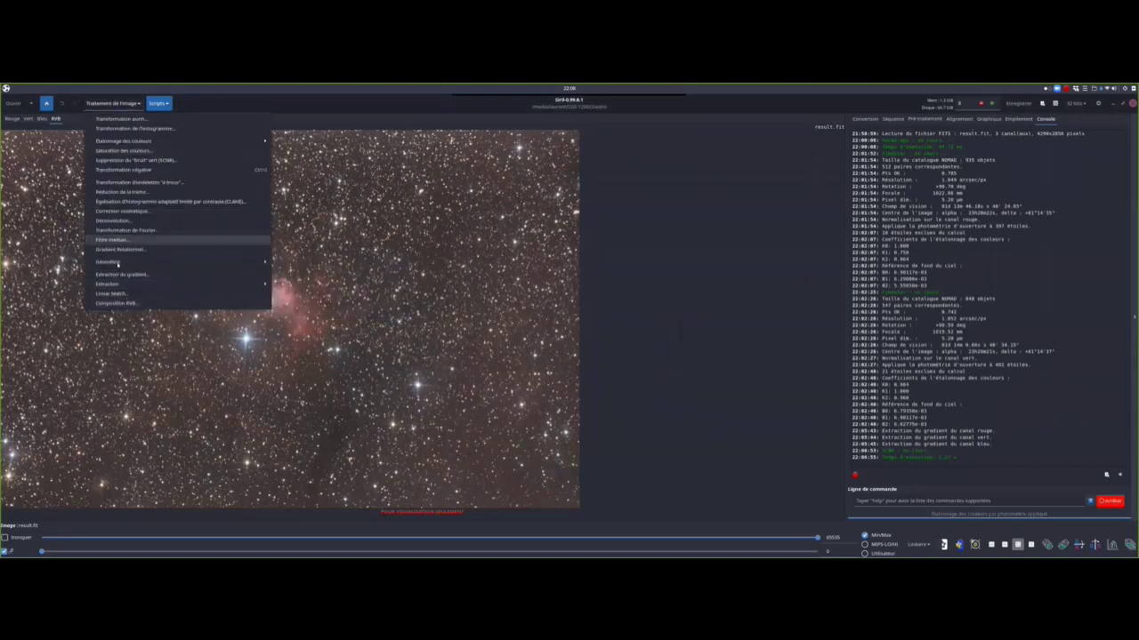
click(113, 221)
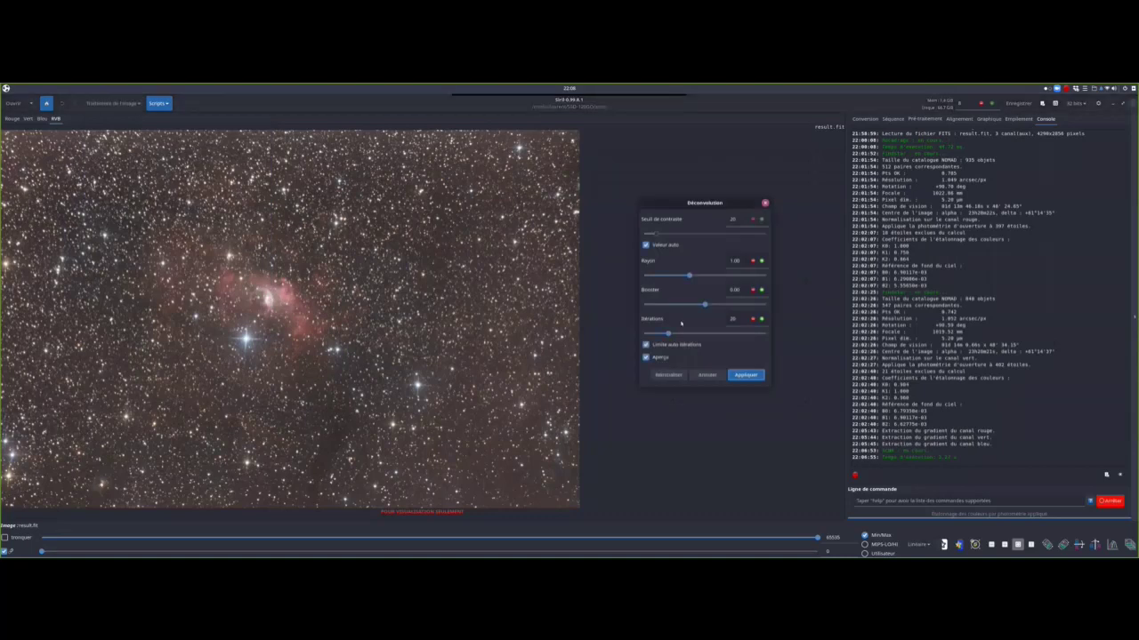
drag(668, 333, 683, 334)
drag(703, 304, 728, 304)
click(745, 375)
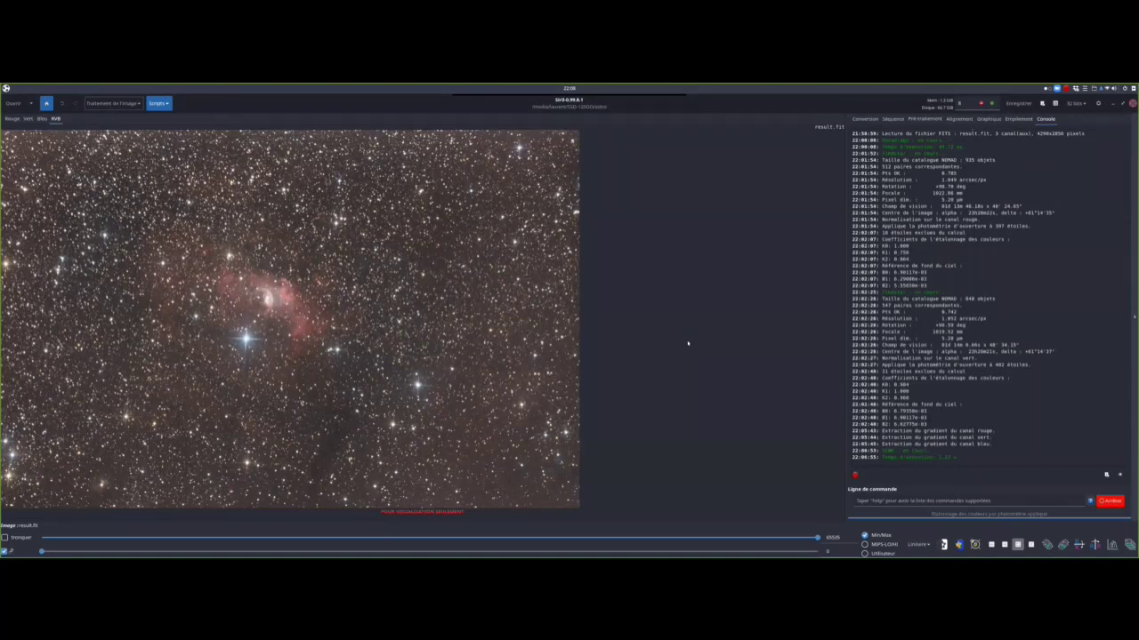
- Examine the gradient extraction sample grid on the individual colour channels and close the dialog without applying a correction
click(139, 105)
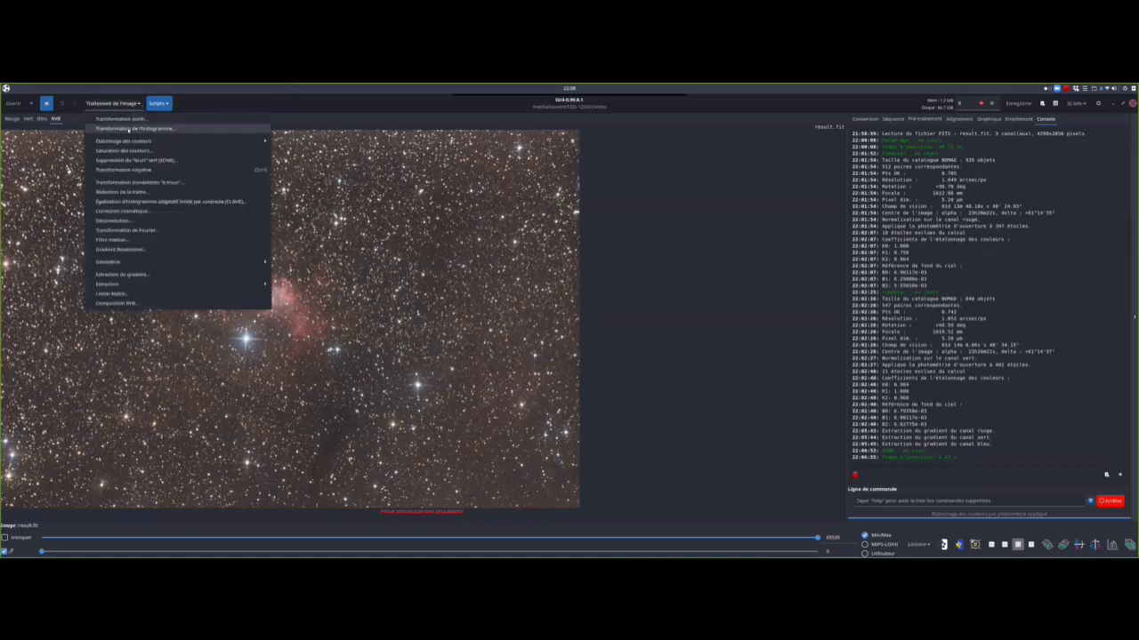
click(125, 276)
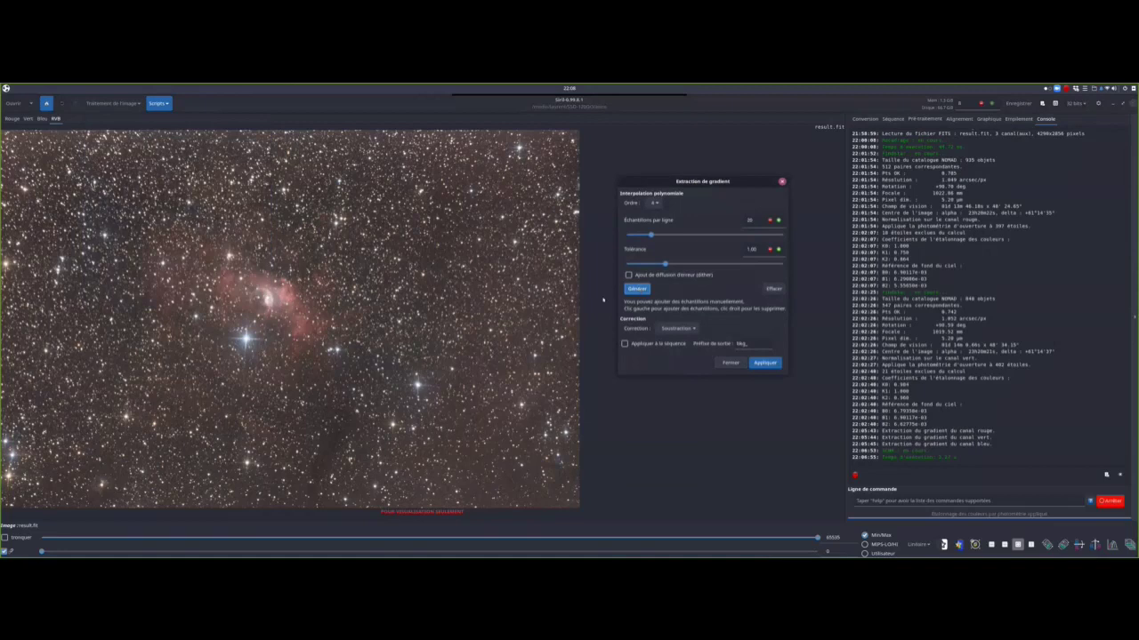
click(40, 119)
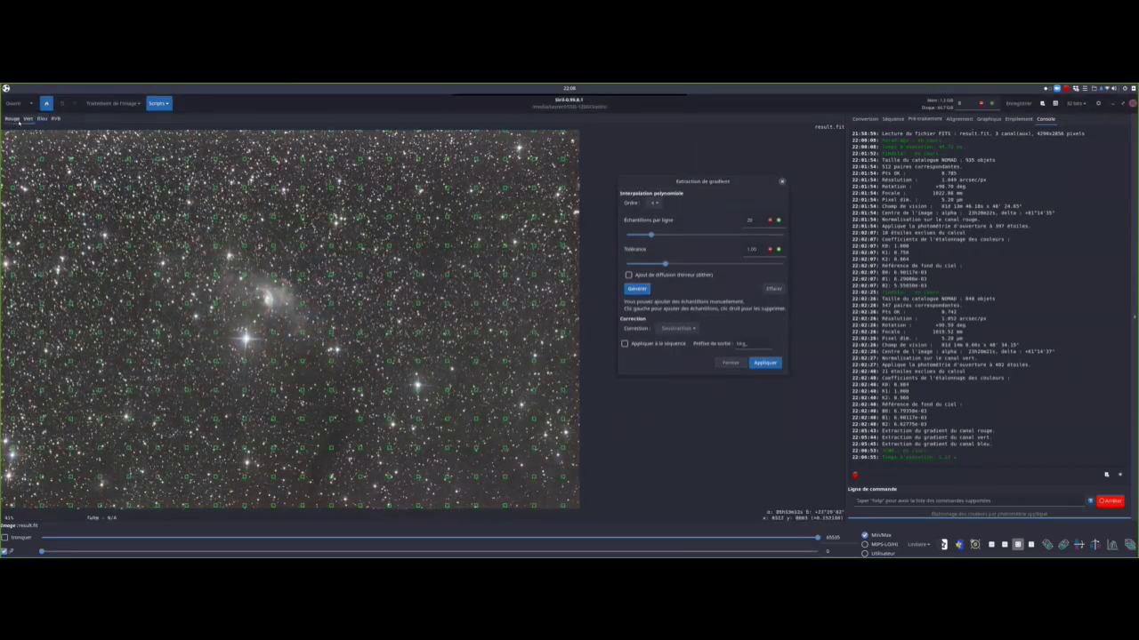
click(13, 120)
click(28, 119)
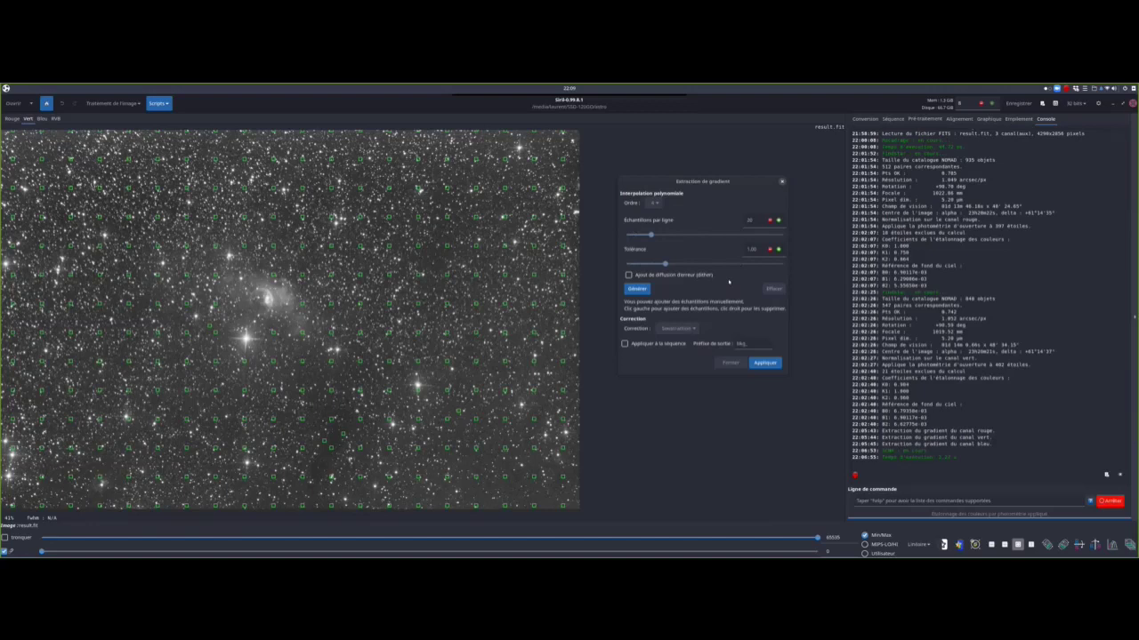
click(730, 364)
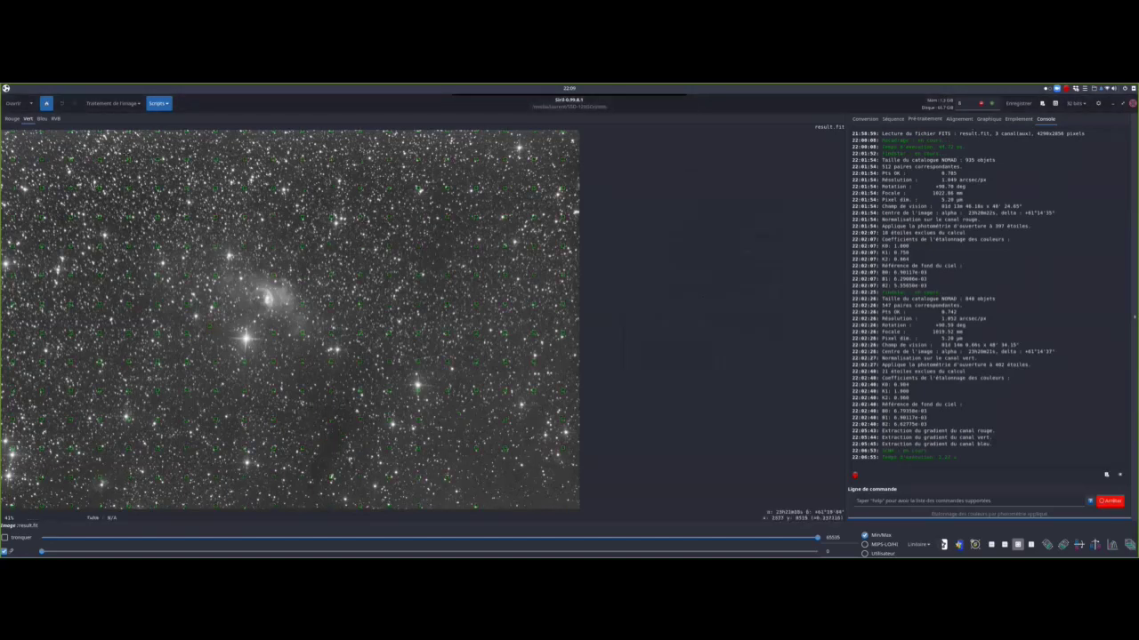
- Return the display to the RVB composite view
click(113, 103)
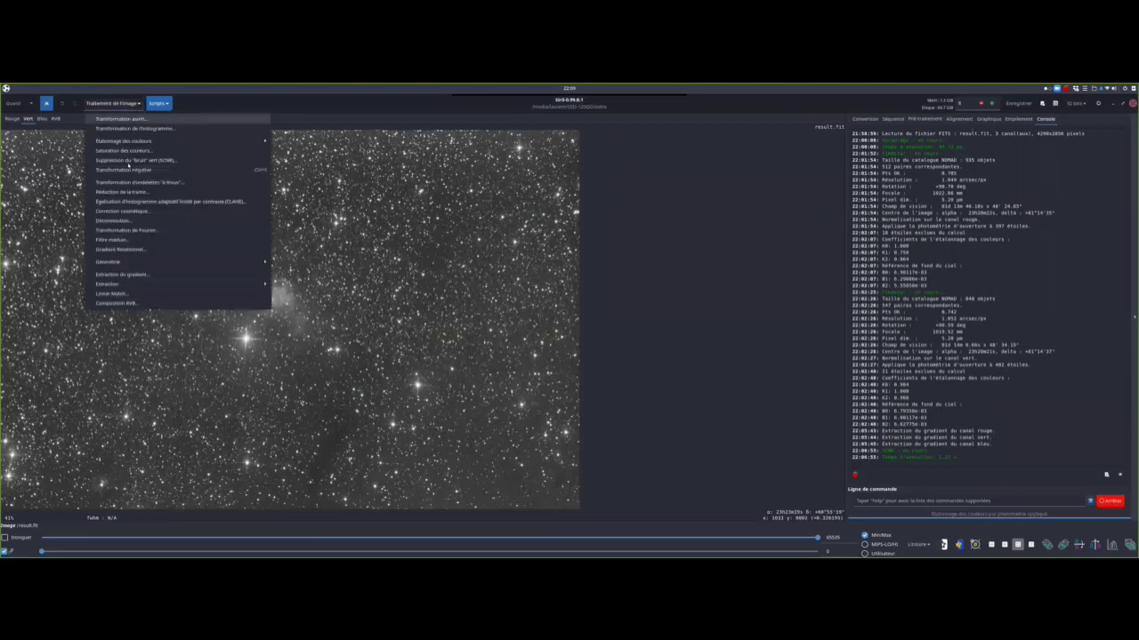
mouse_move(145, 142)
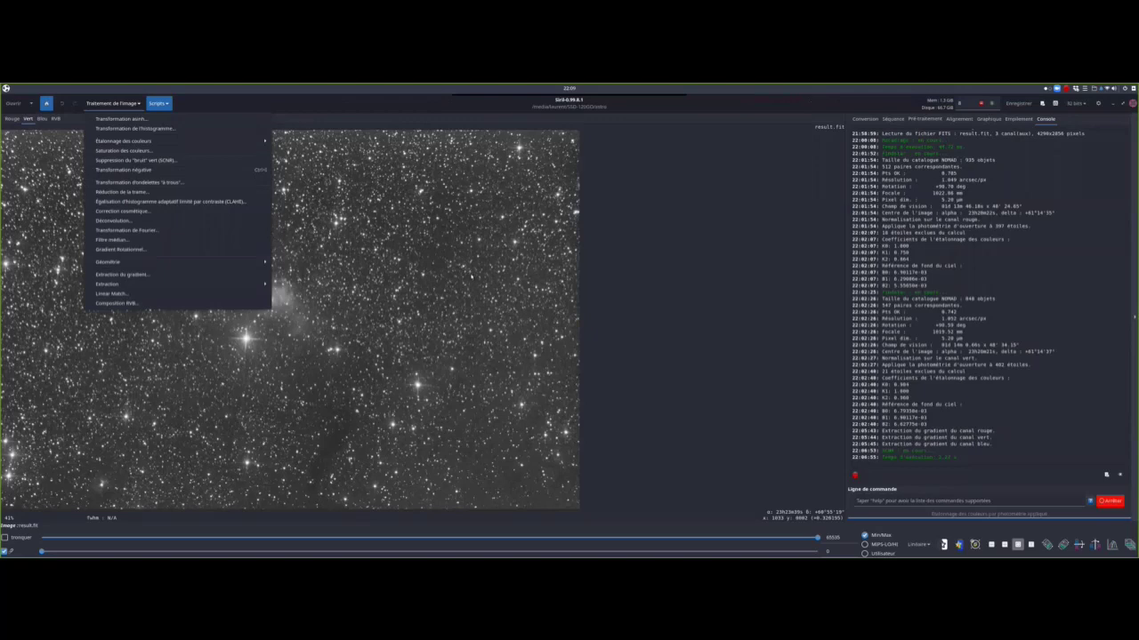
click(59, 131)
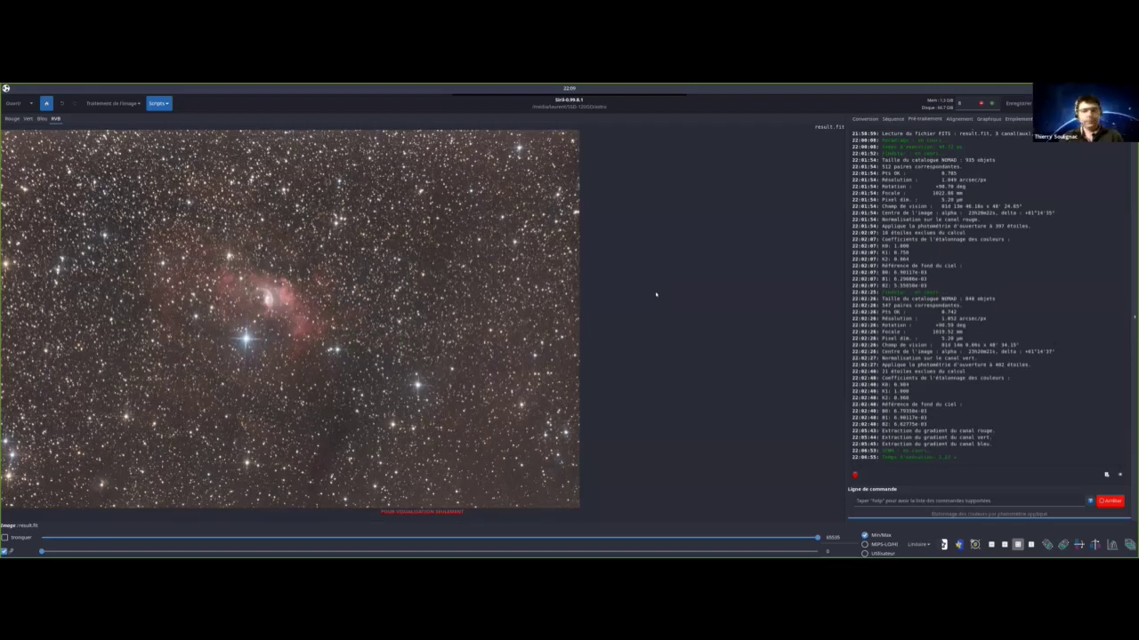
- Open Rosette.fit from the Presentation folder on the SSD-120GO drive
click(17, 103)
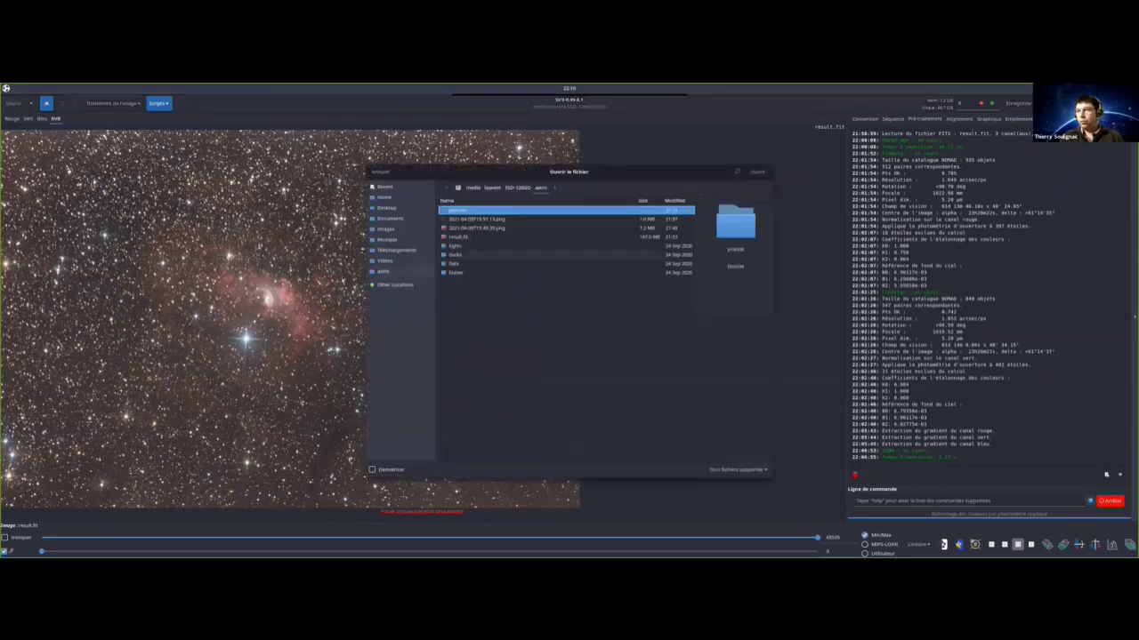
click(385, 286)
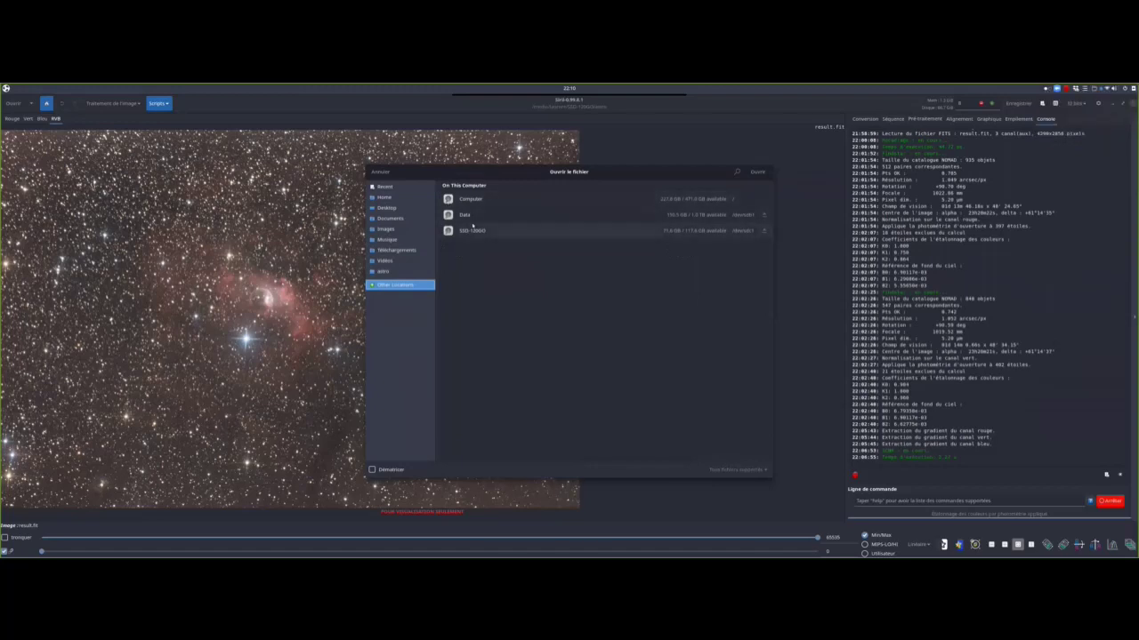
click(470, 231)
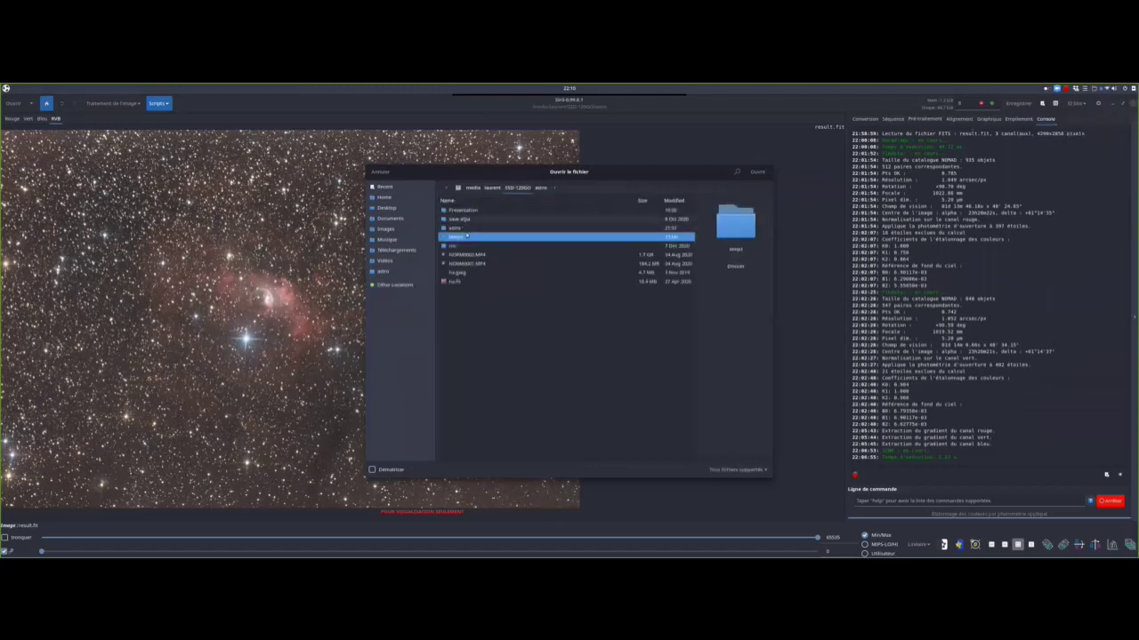
double_click(464, 211)
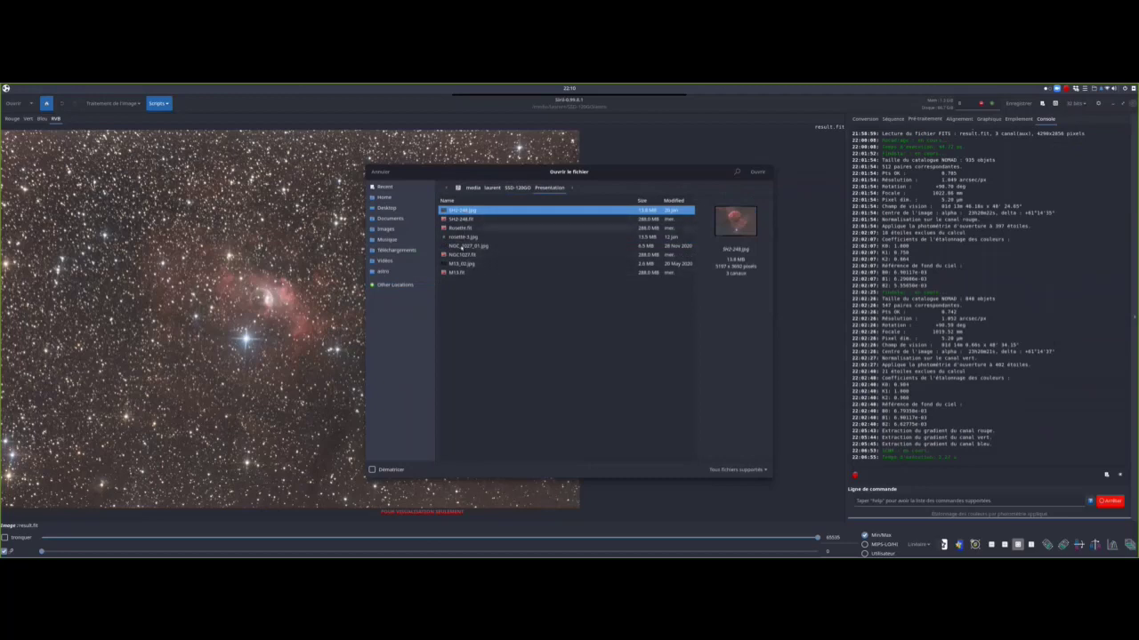
click(461, 229)
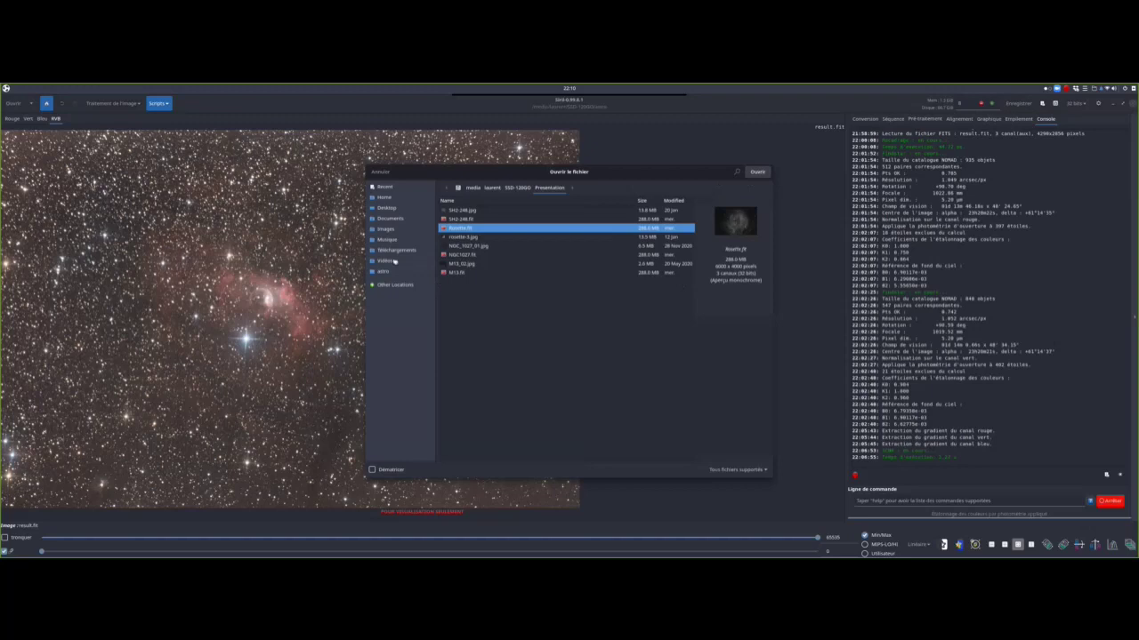
click(757, 172)
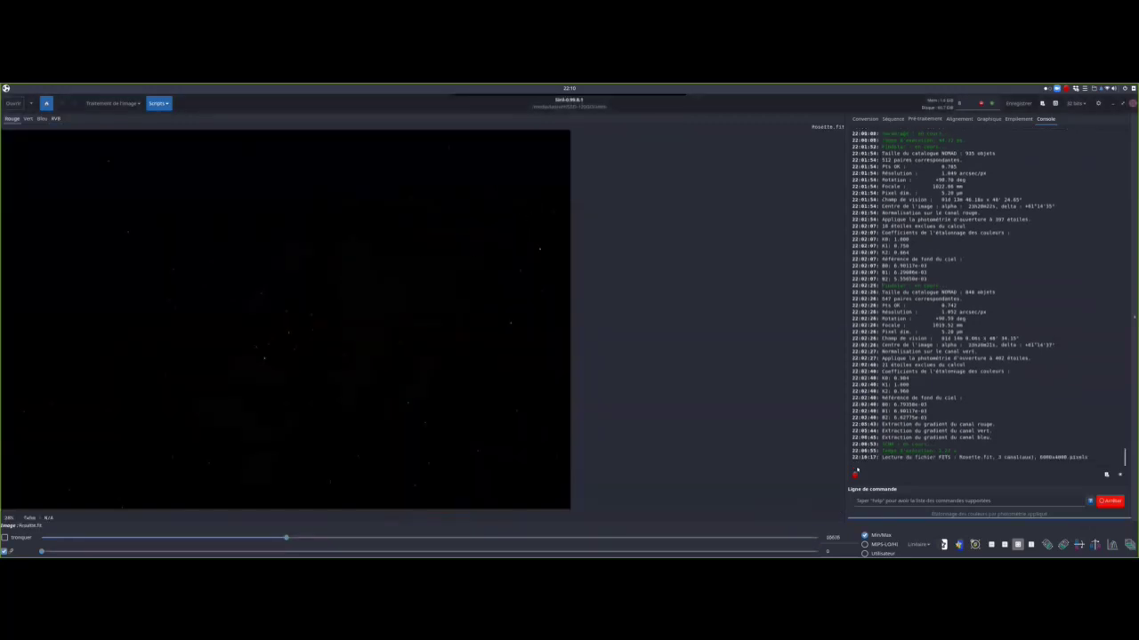
- Preview the Rosette image in Auto ajustement mode and crop off its black borders to about 5900 by 3941 px
click(918, 545)
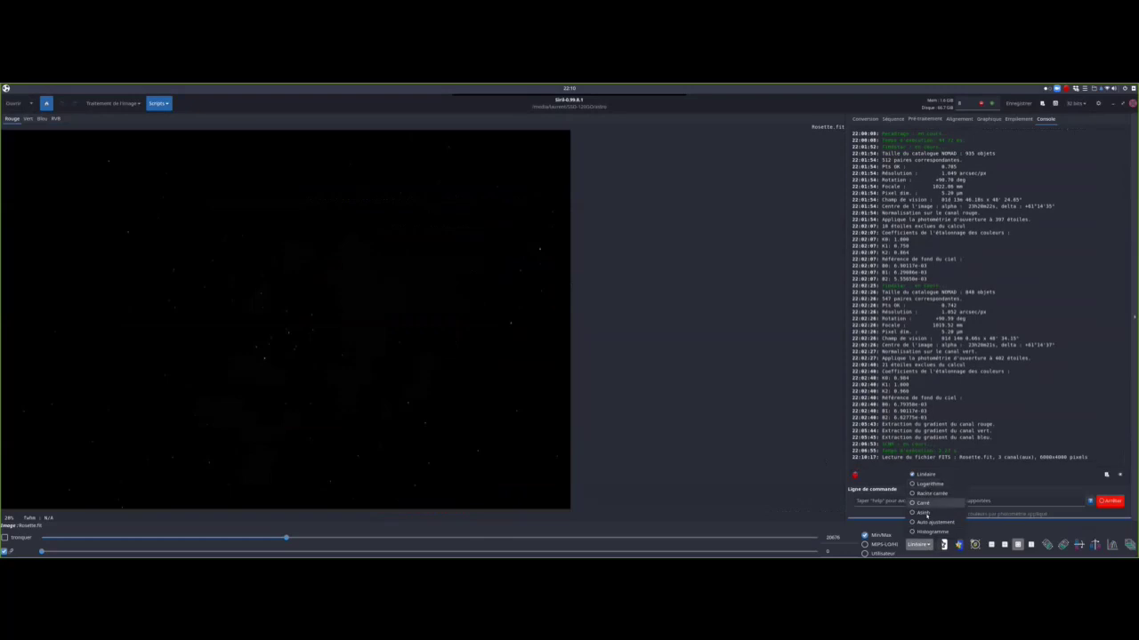
click(932, 523)
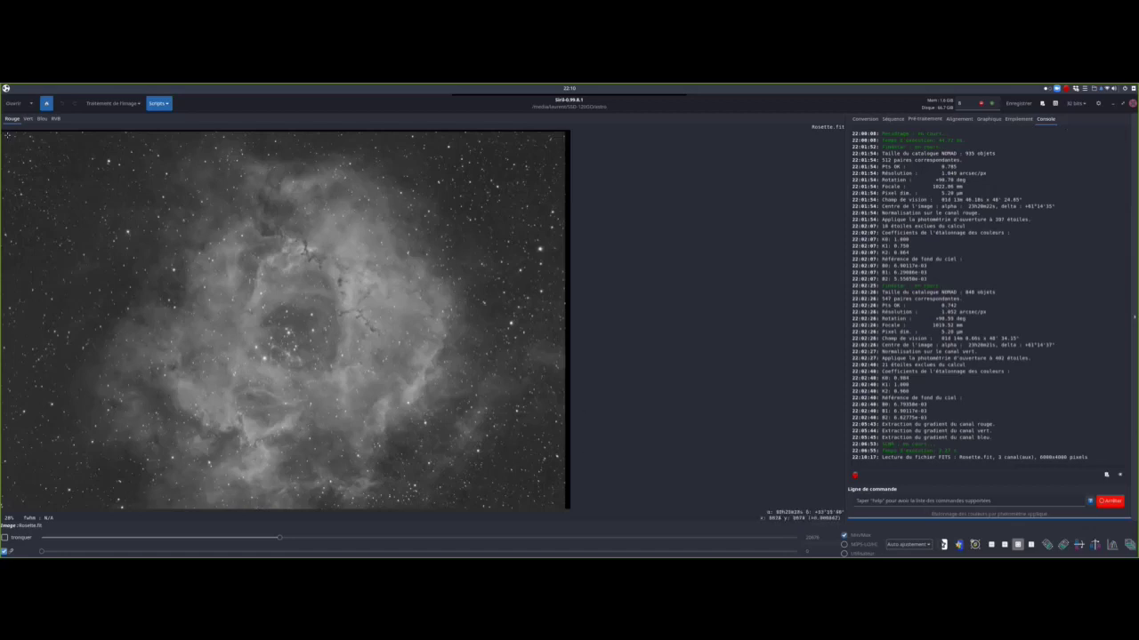
drag(8, 137, 563, 516)
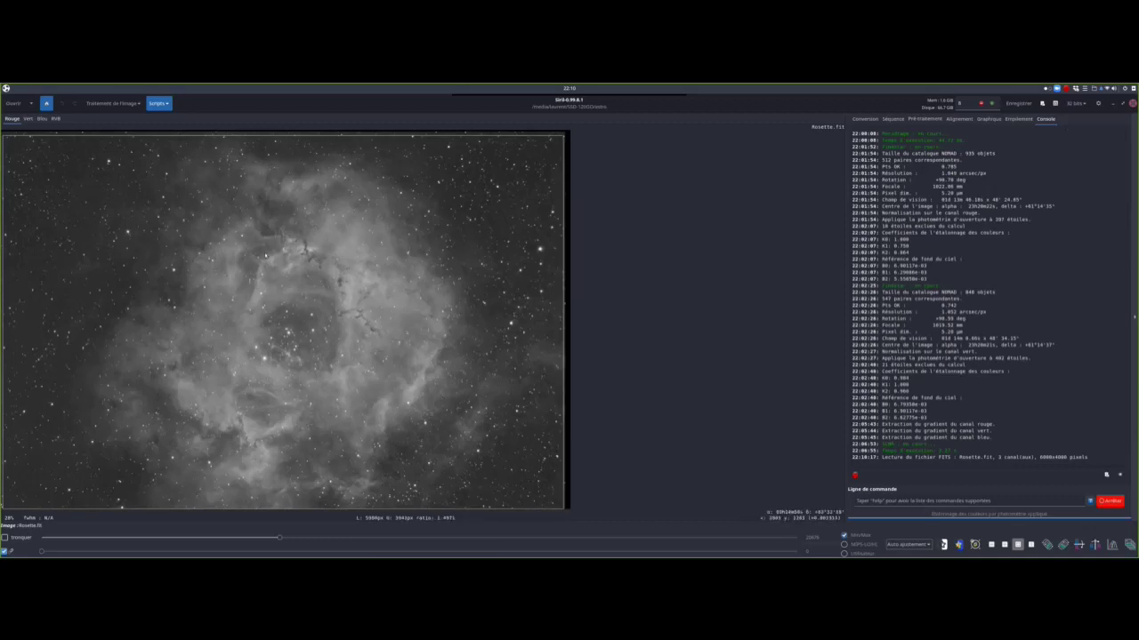
right_click(262, 246)
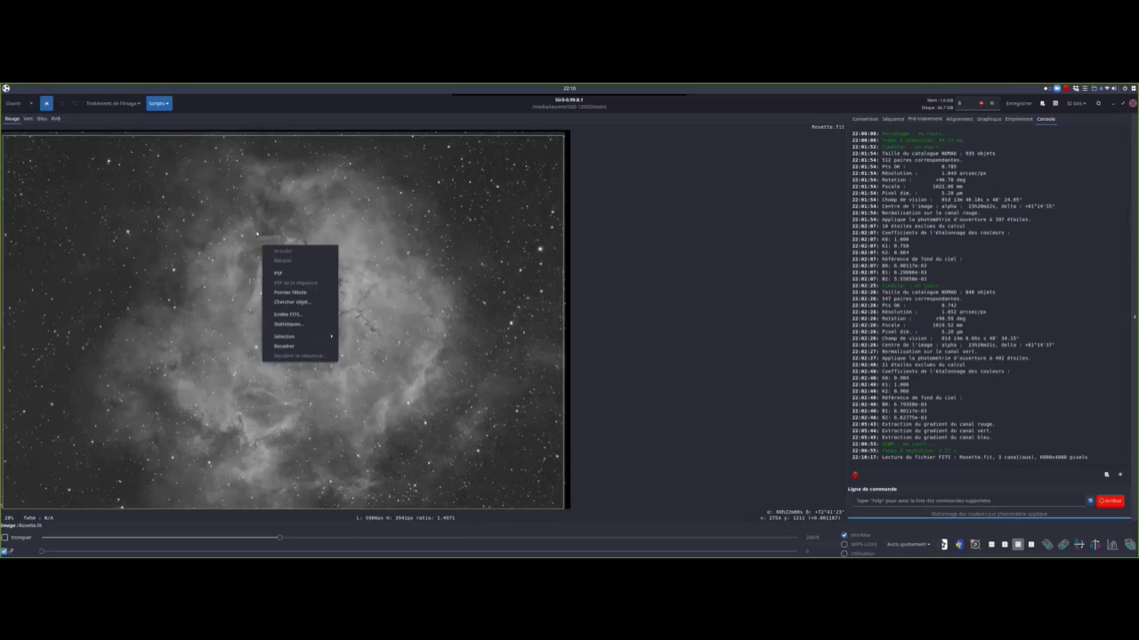
click(296, 348)
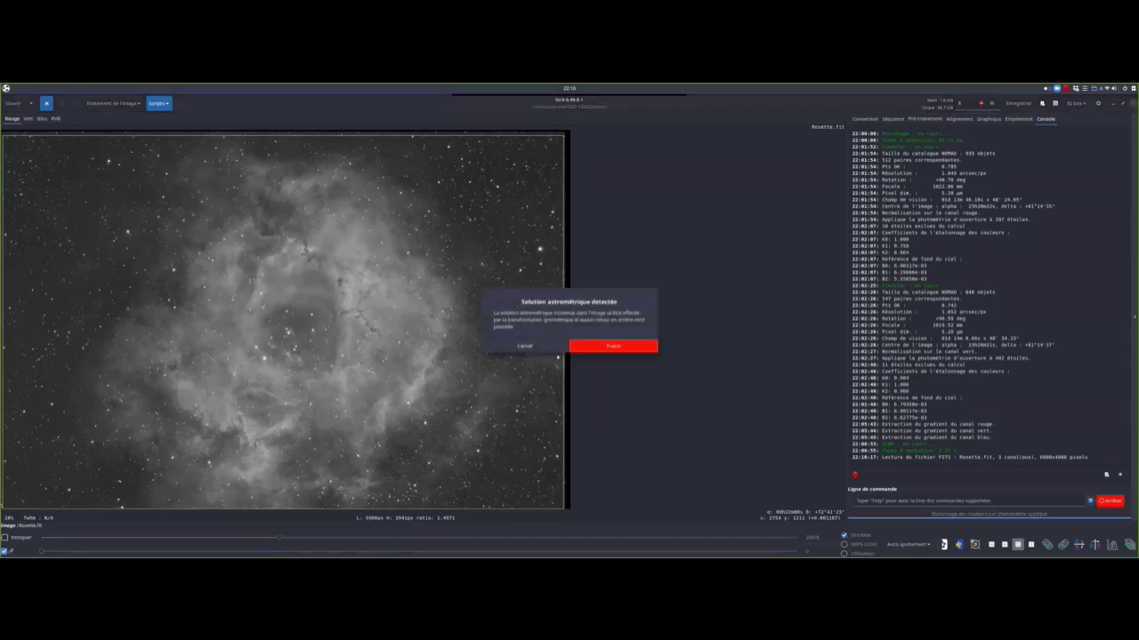
click(614, 347)
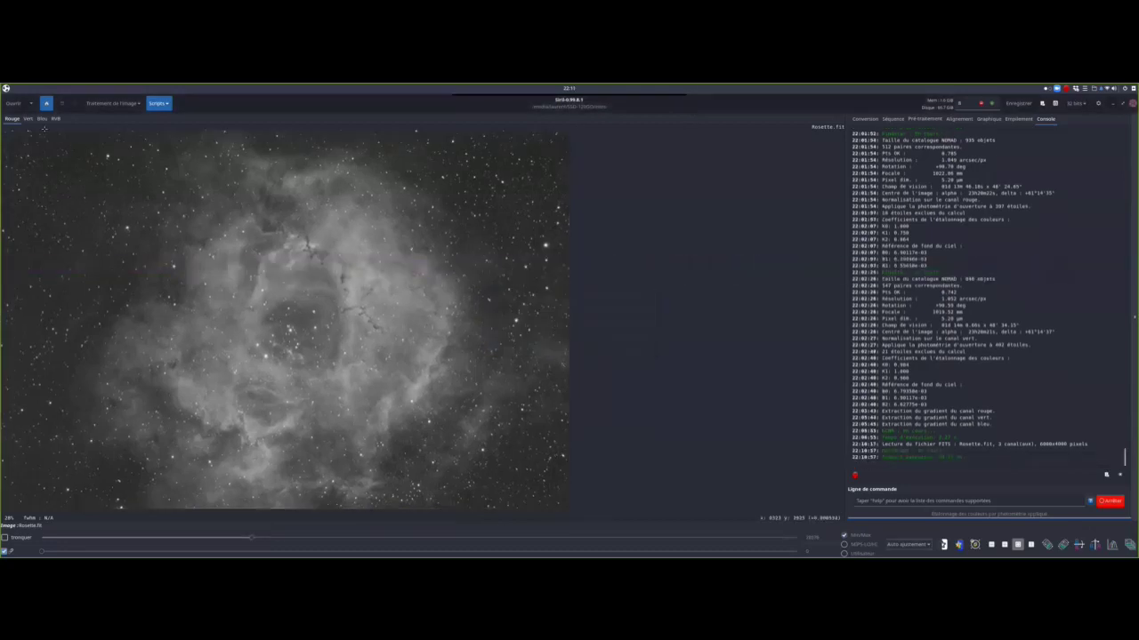
- Start photometric colour calibration and load the focal length and pixel size from the Rosette image's metadata
click(135, 104)
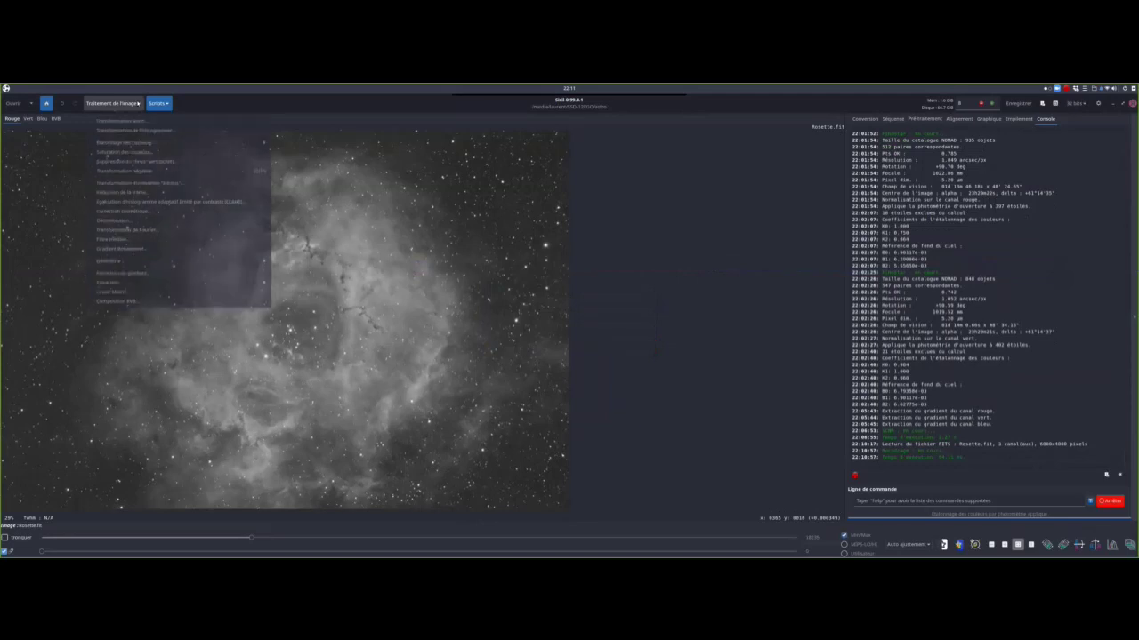
mouse_move(129, 140)
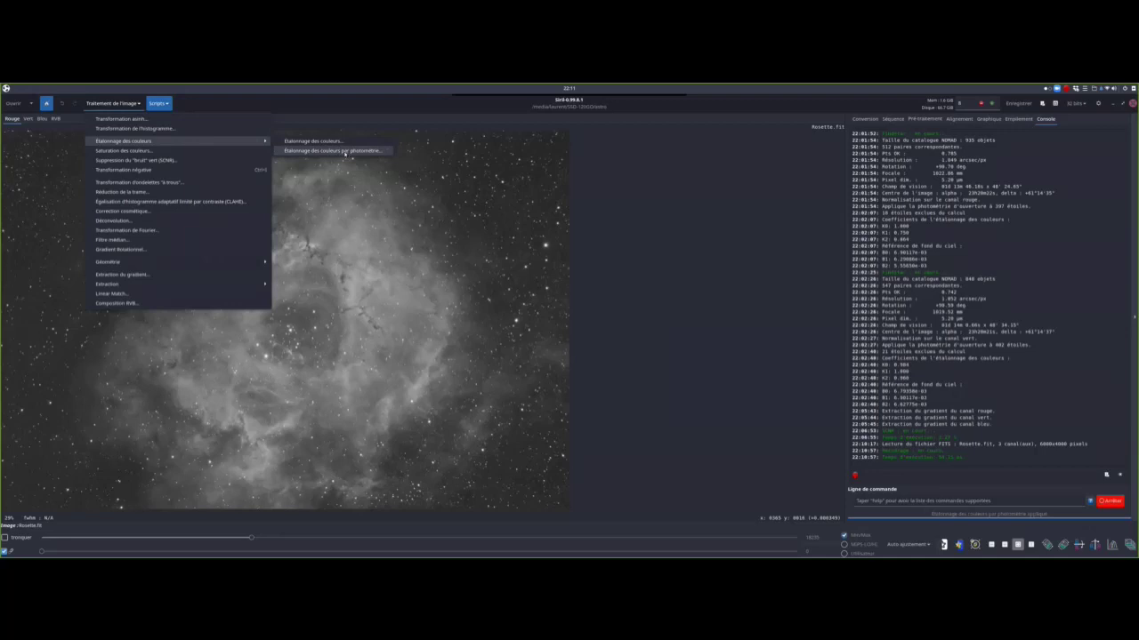
click(347, 152)
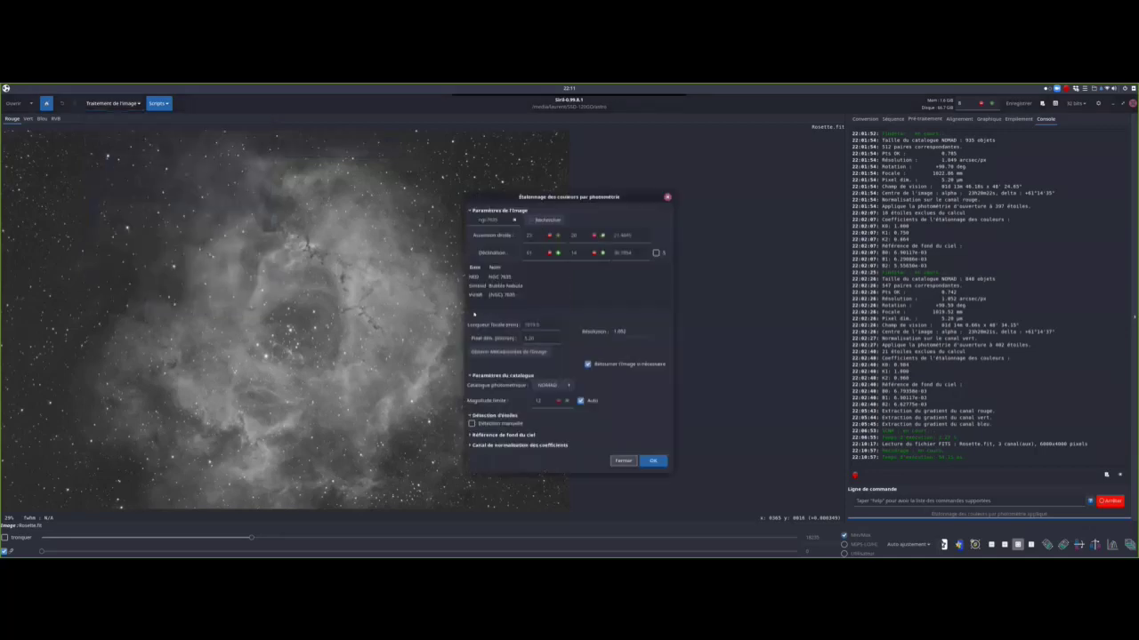
click(525, 353)
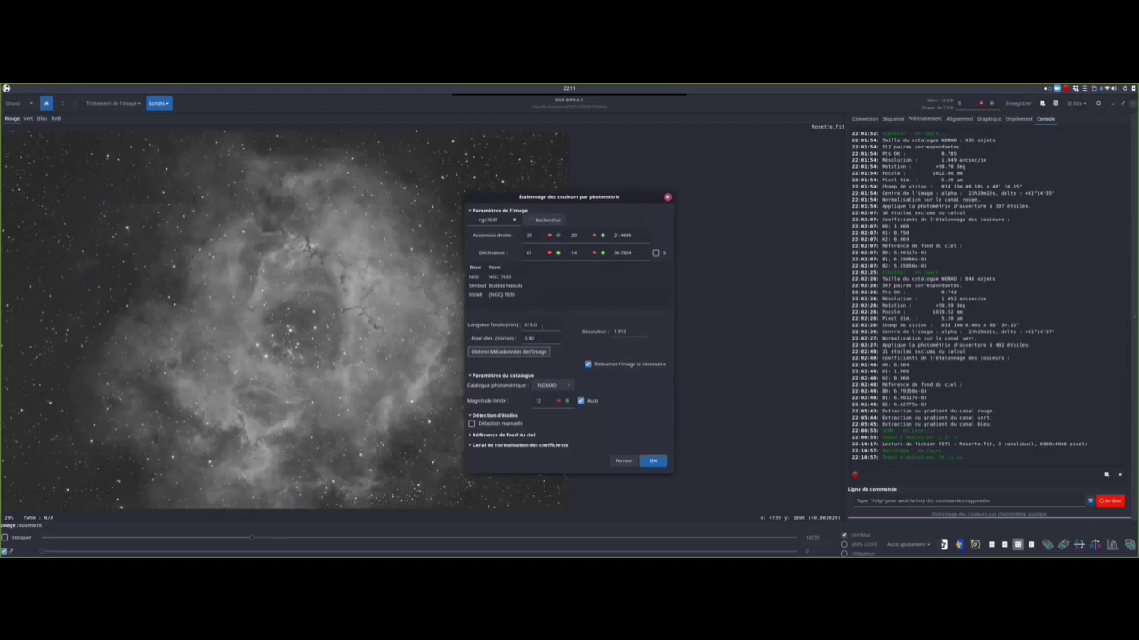
double_click(542, 324)
- Search the online object catalogues for rosette as the calibration target
double_click(505, 218)
text(rosette)
click(555, 219)
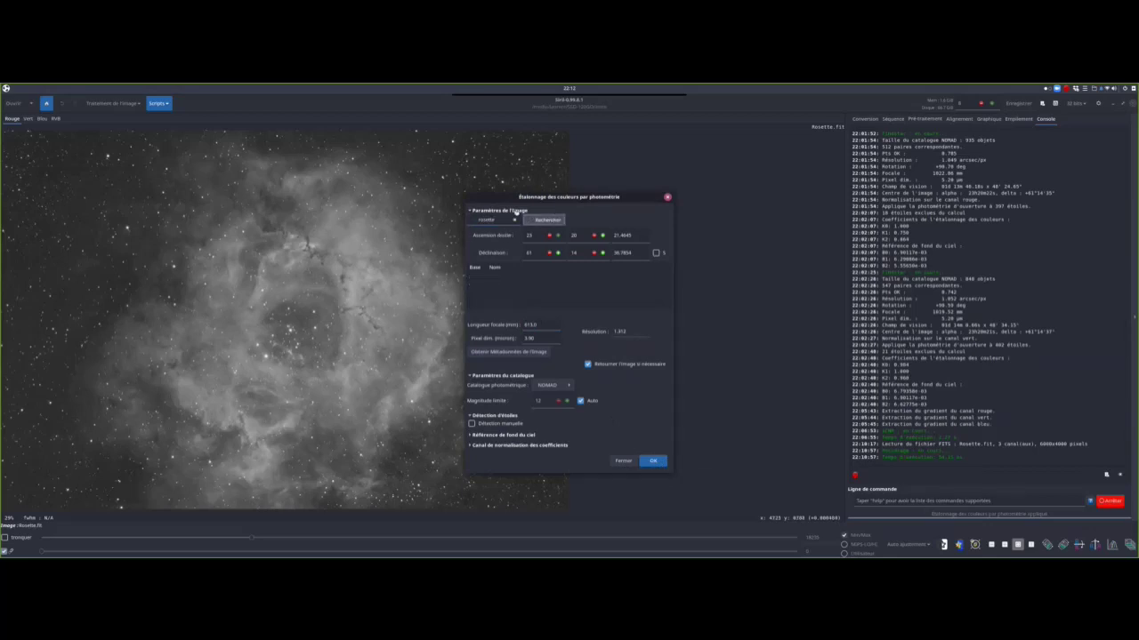
- Search the online object catalogues for ngc2237 as the calibration target instead of rosette
drag(513, 218, 462, 218)
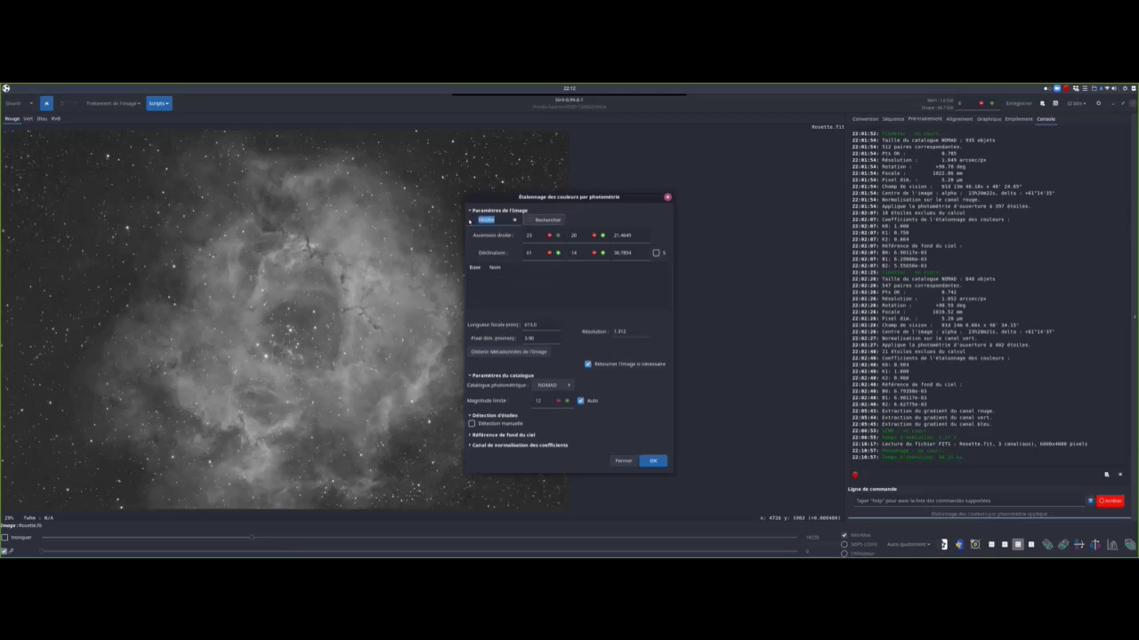
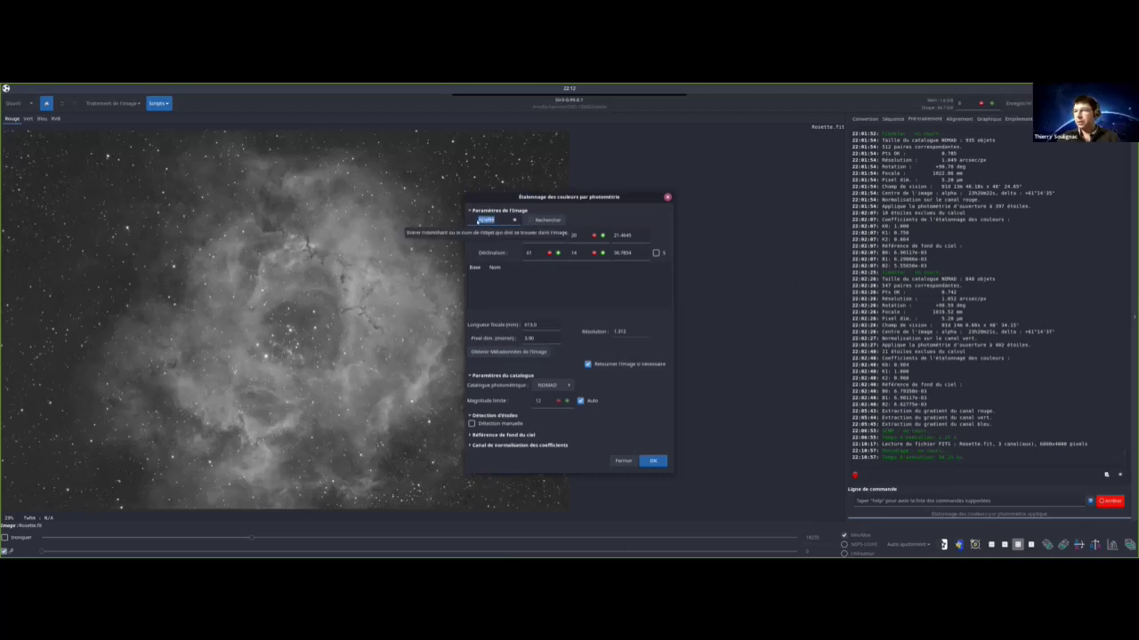
key(BackSpace)
text(ngc)
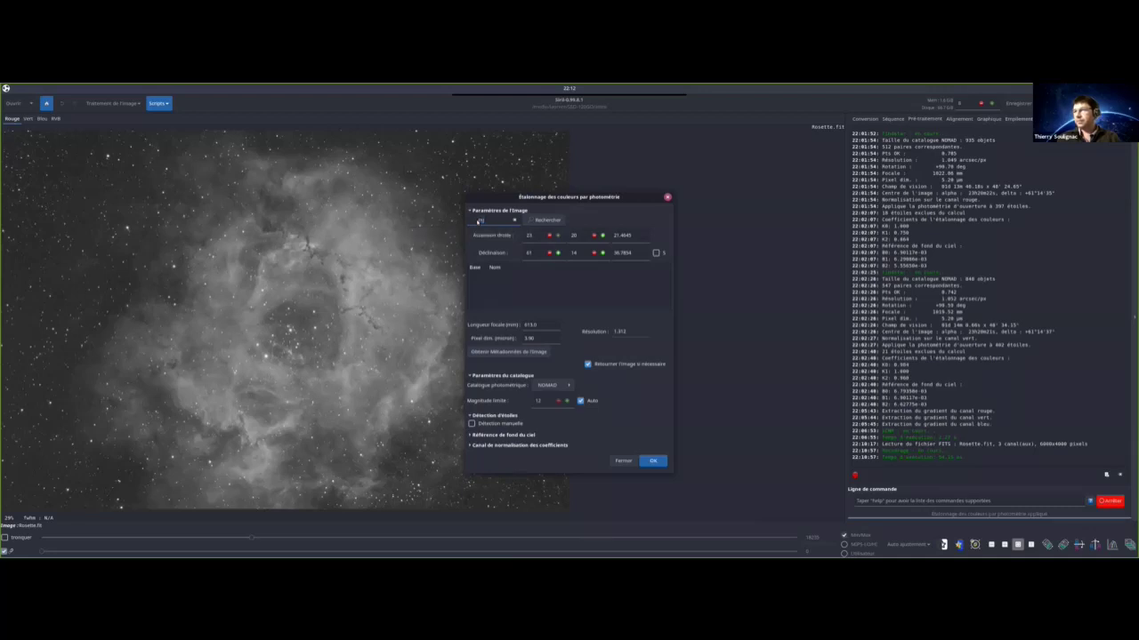
text(22)
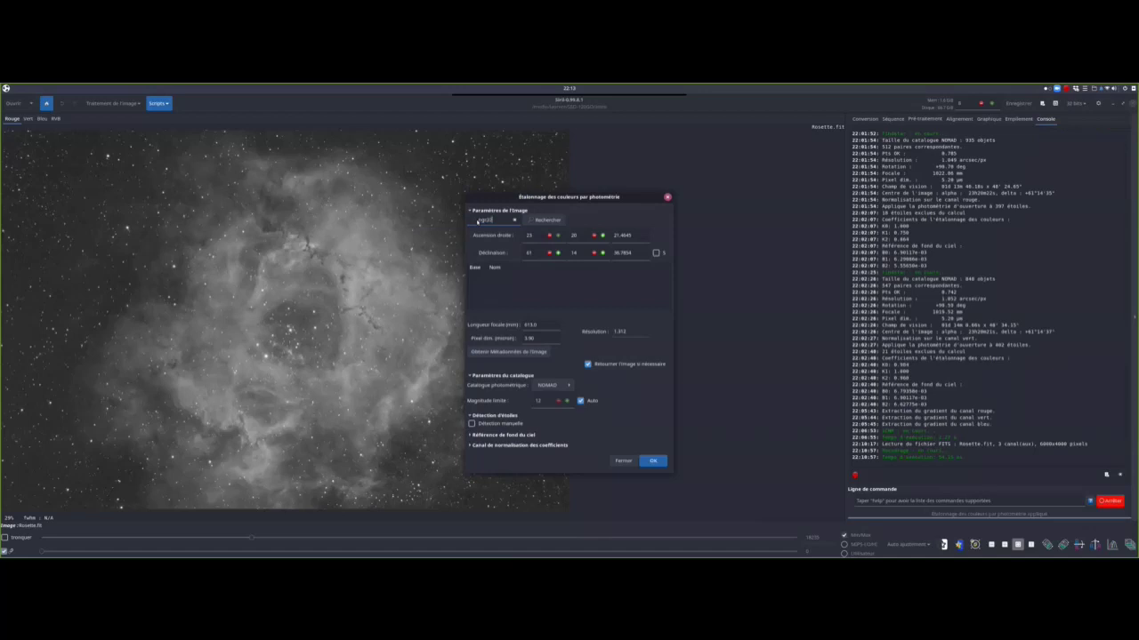
text(37)
click(557, 220)
- Use the Simbad result for the nebula's coordinates, run the photometric colour calibration on the Rosette image and close its dialog
click(494, 277)
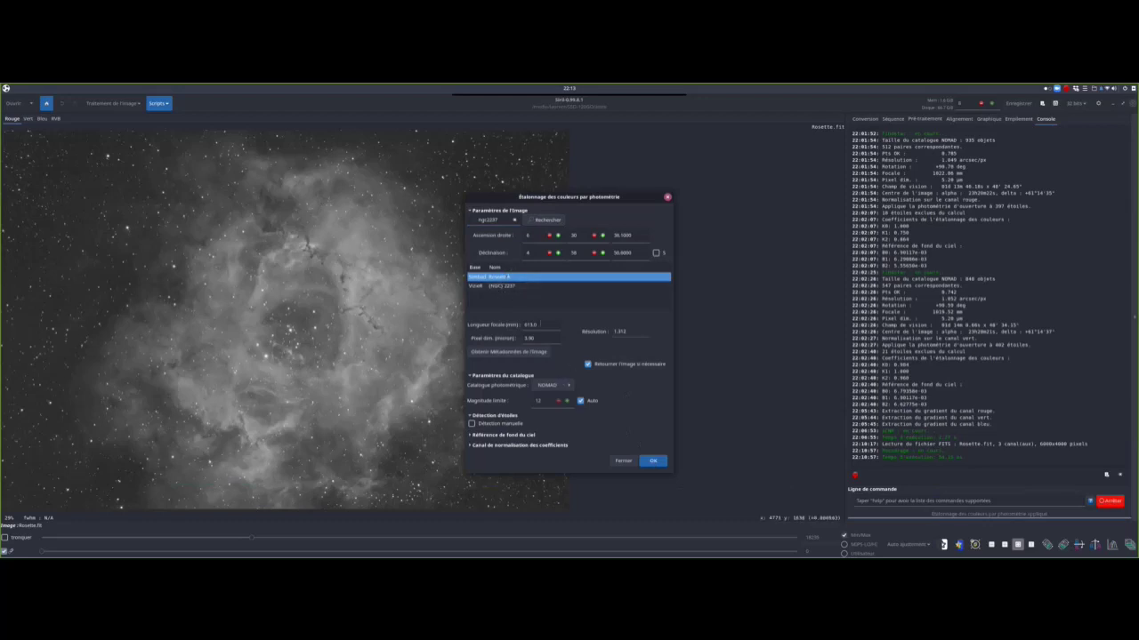
double_click(531, 325)
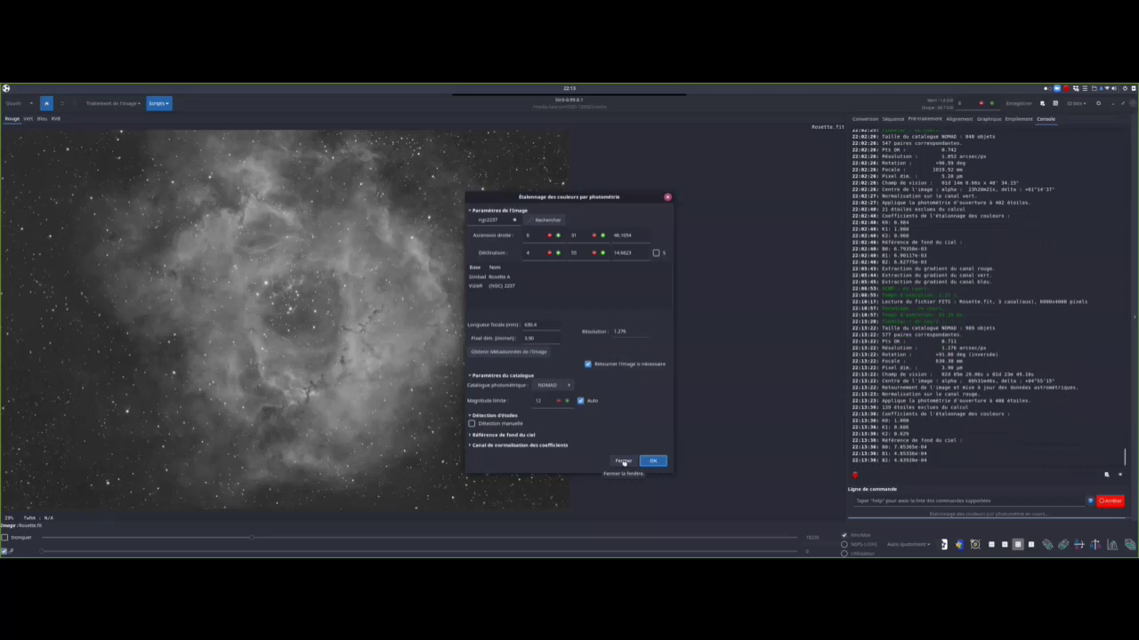
click(623, 461)
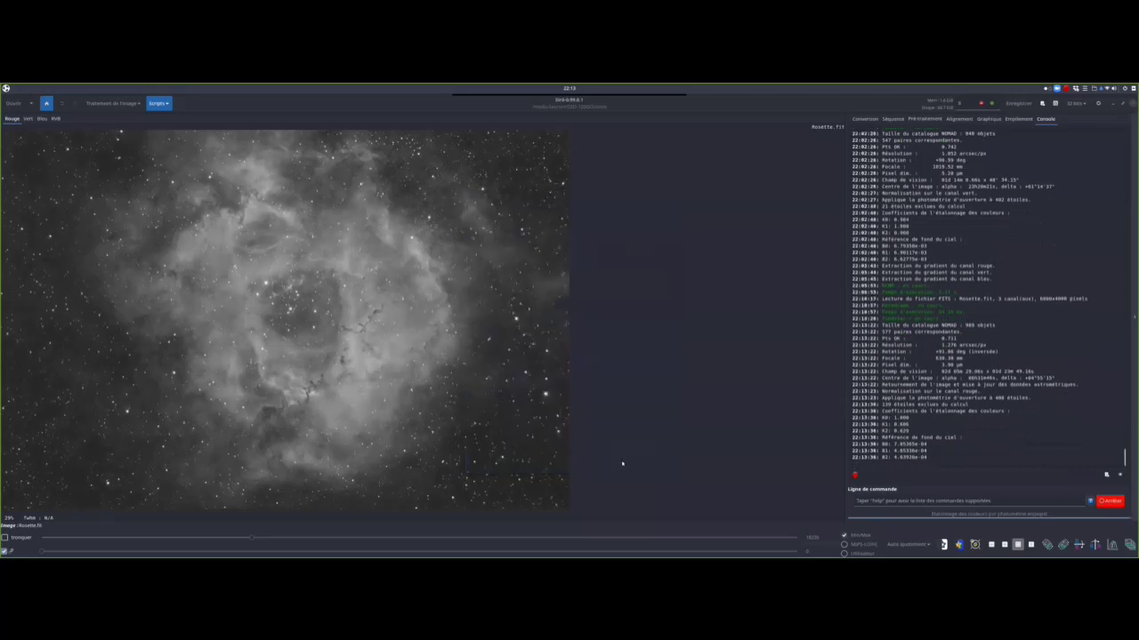
- Switch to Firefox, open nova.astrometry.net in a new tab and maximise the browser window
click(1113, 104)
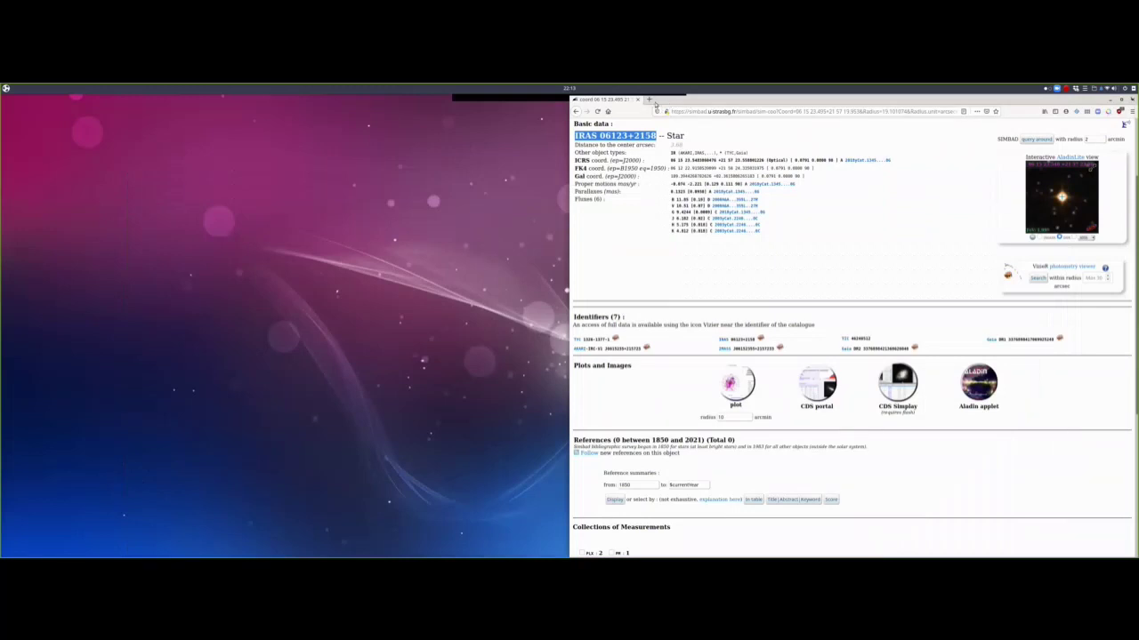
drag(714, 101, 438, 167)
click(432, 162)
click(430, 174)
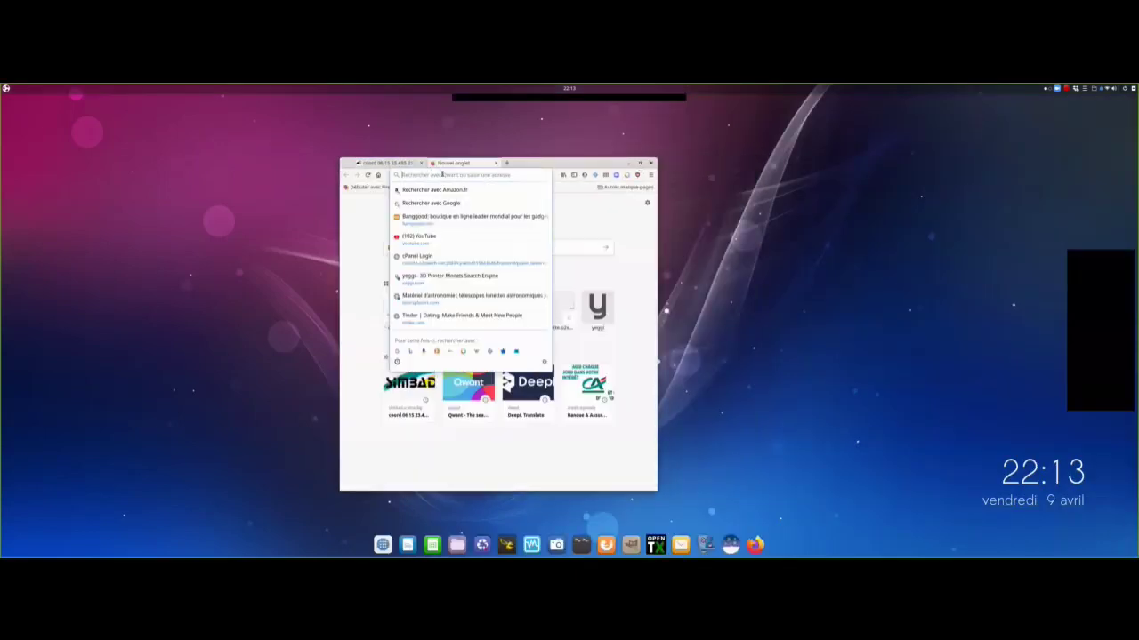
text(no)
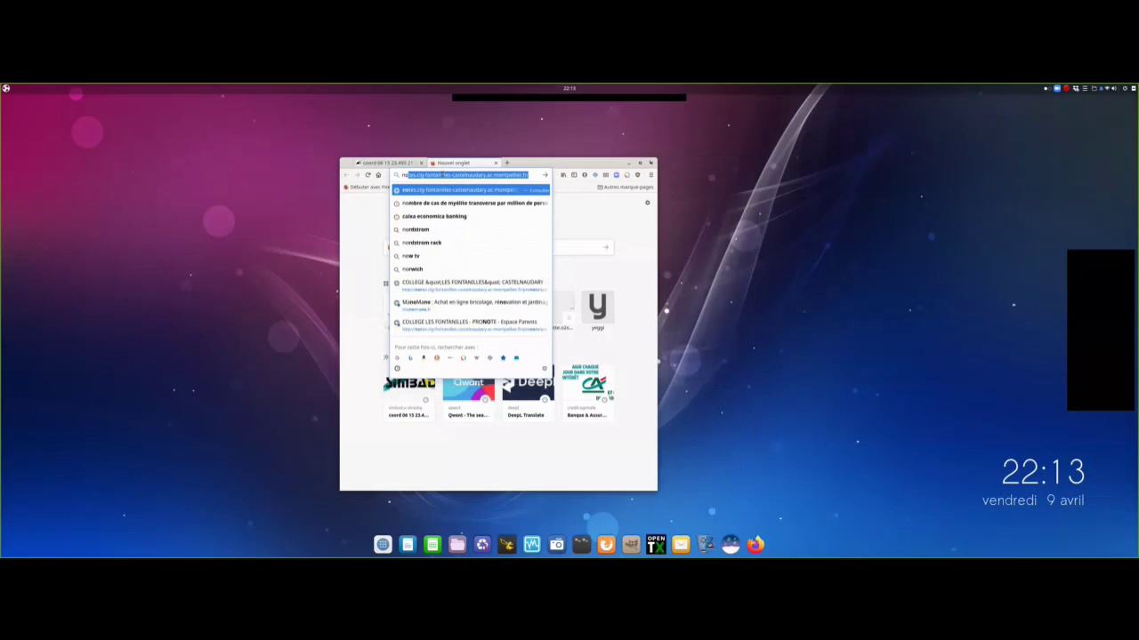
text(va)
key(Return)
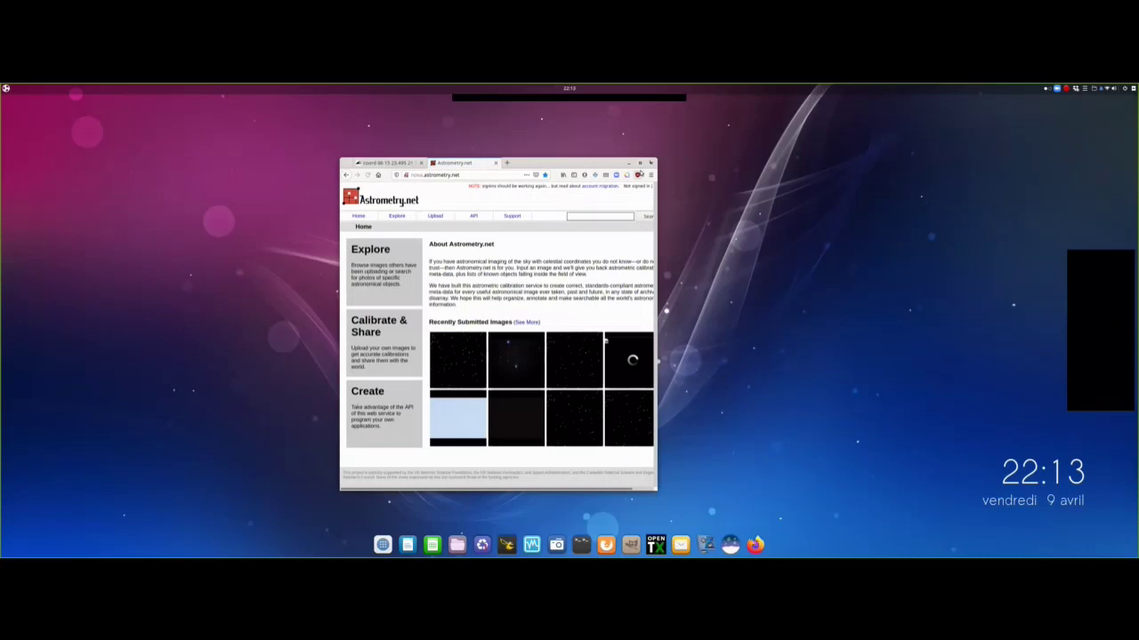
click(640, 166)
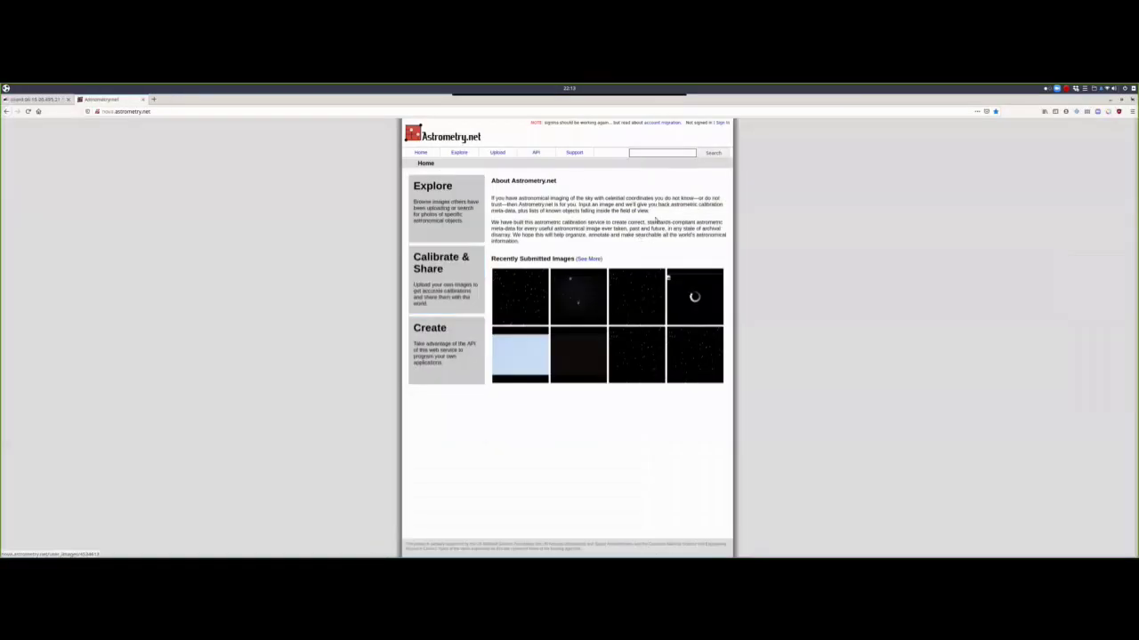
- Go to the Astrometry.net upload page and open the file chooser for a local image
click(498, 154)
click(568, 257)
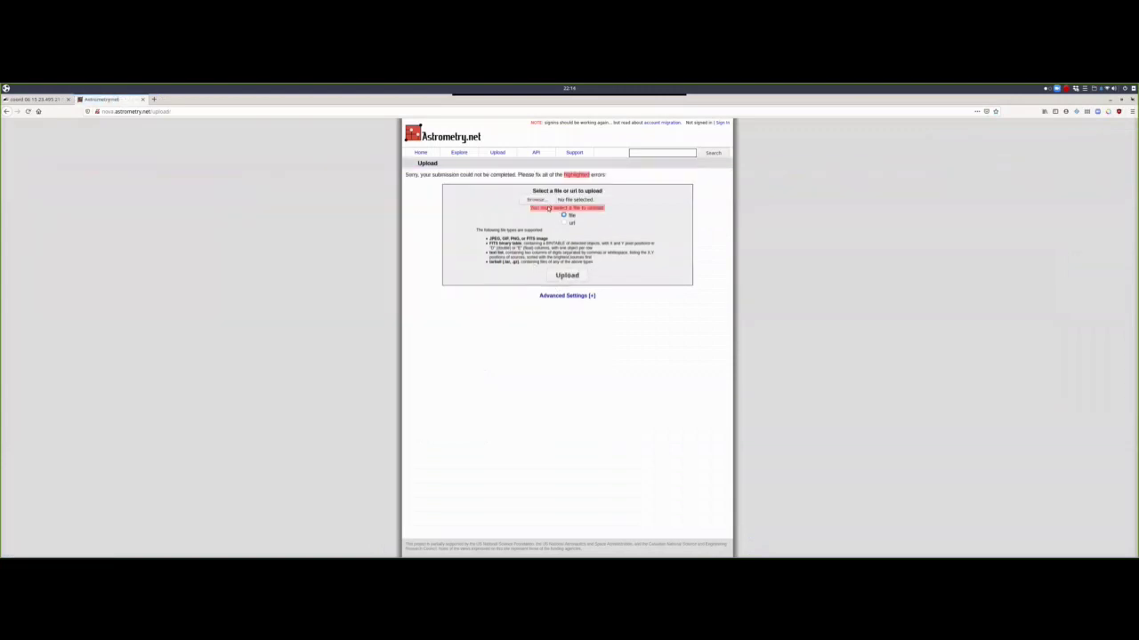
click(538, 199)
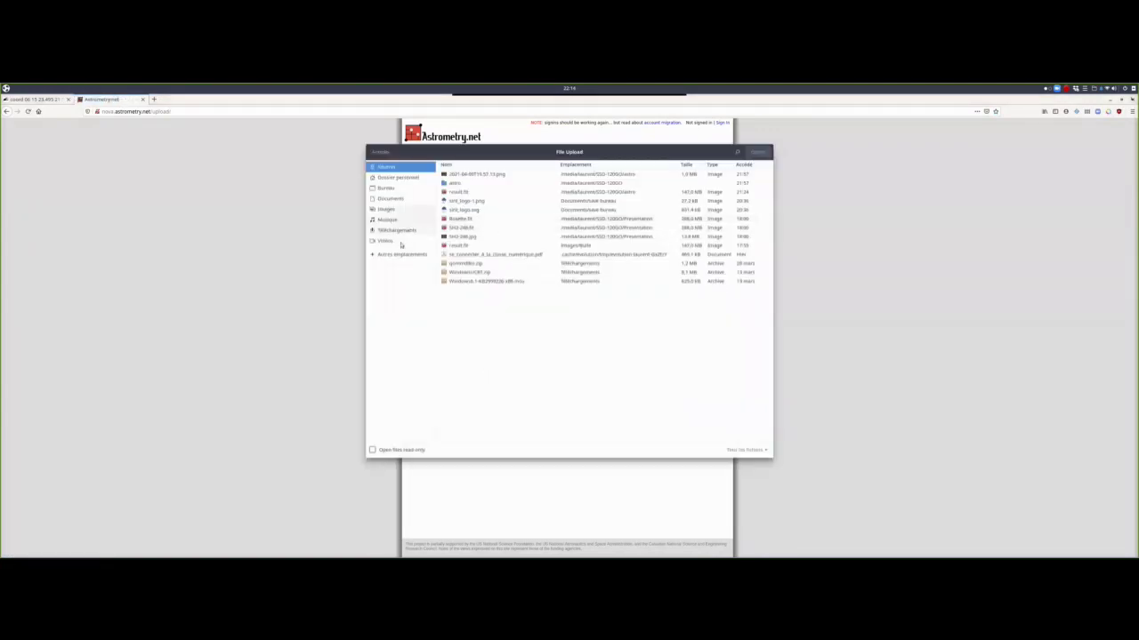
- Choose rosette-3.jpg from the Presentation folder on the SSD-120GO drive and submit it for upload
click(397, 255)
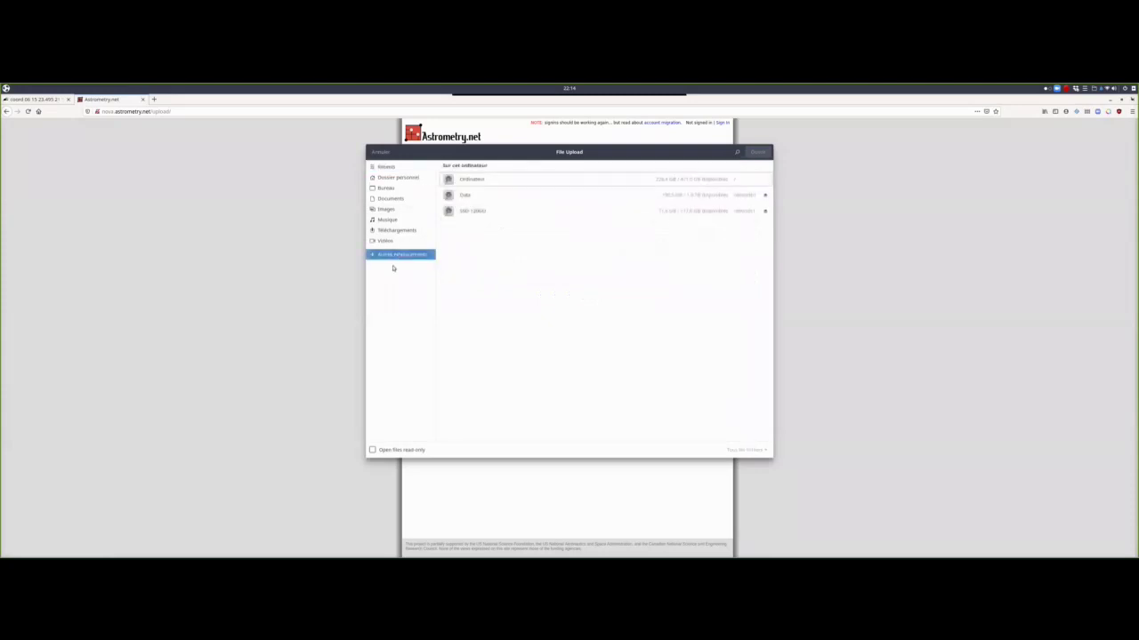
click(469, 211)
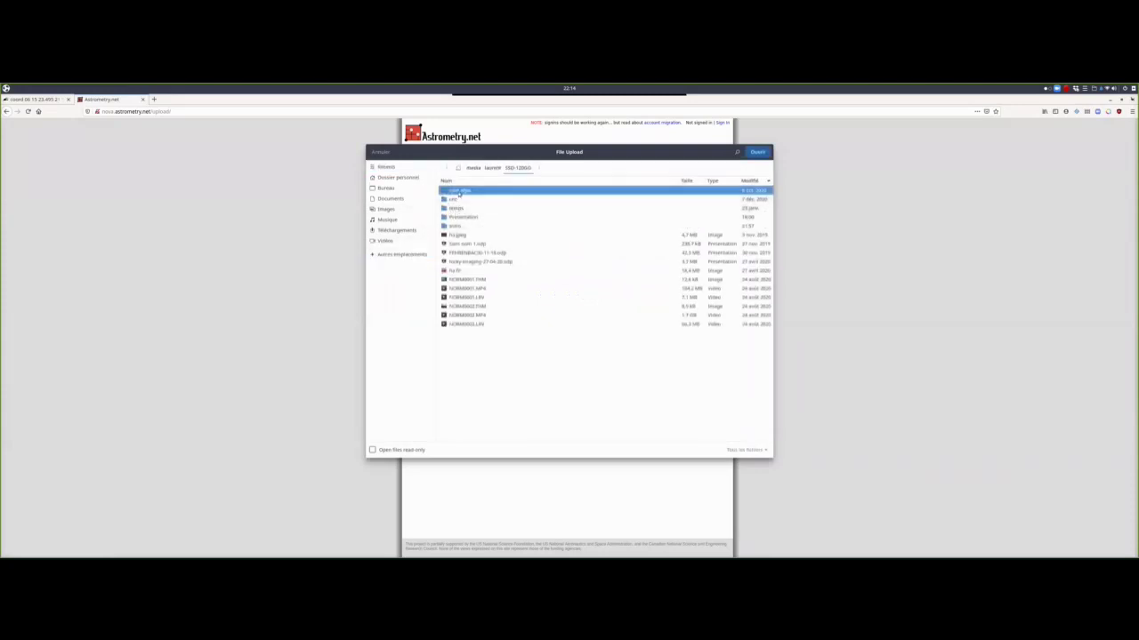
double_click(459, 217)
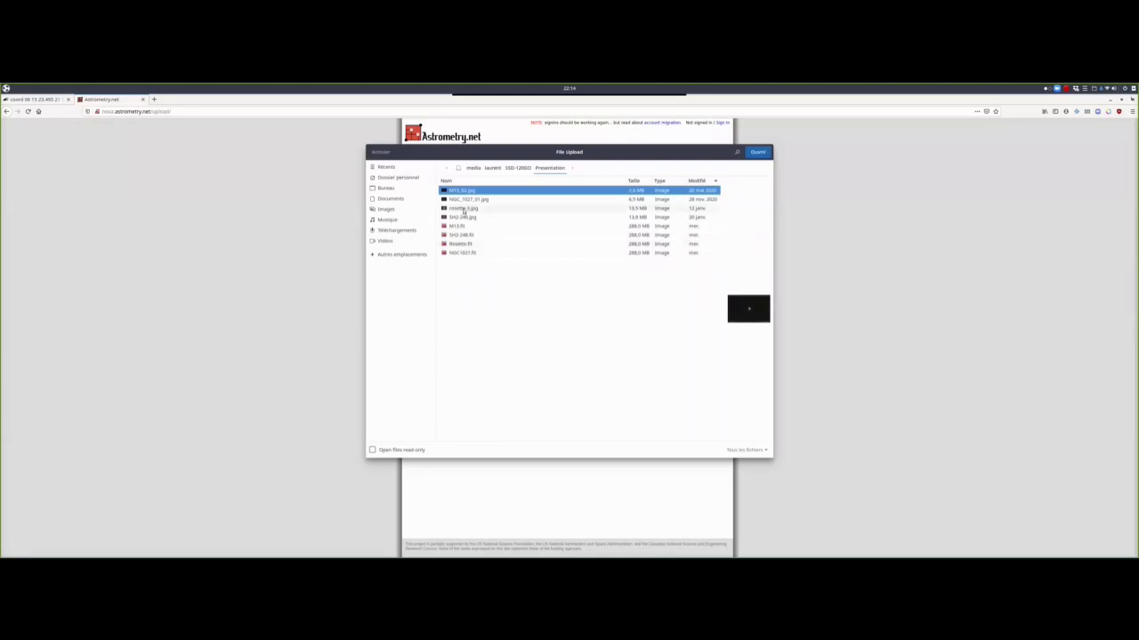
click(463, 209)
click(757, 153)
click(567, 275)
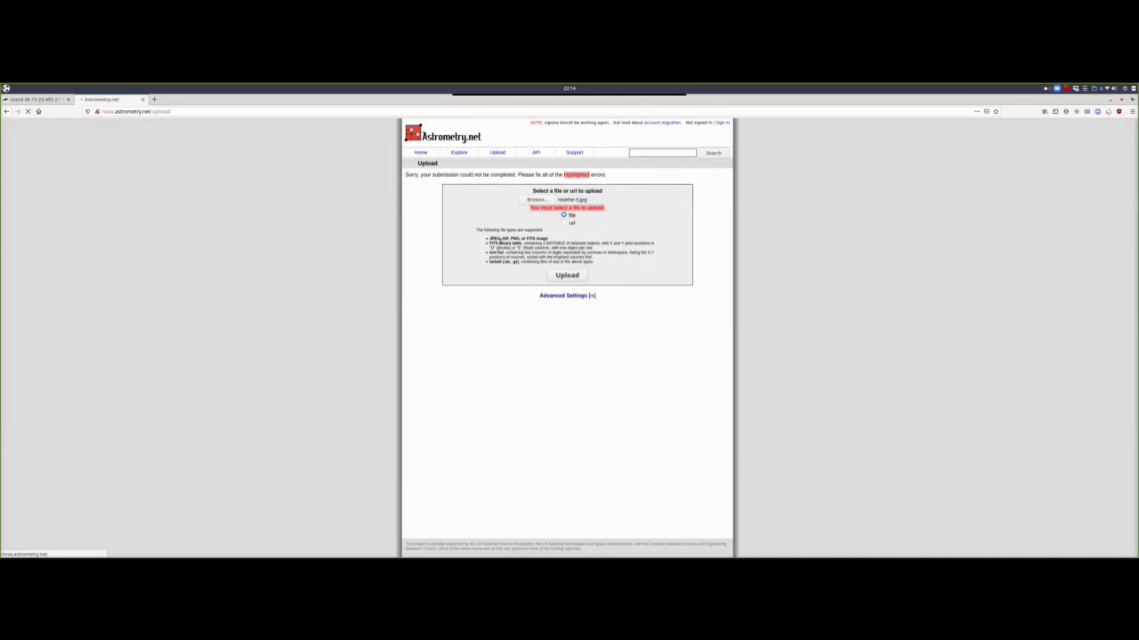
- Try to upload result.fit from the SSD-120GO drive's astro folder instead
click(539, 202)
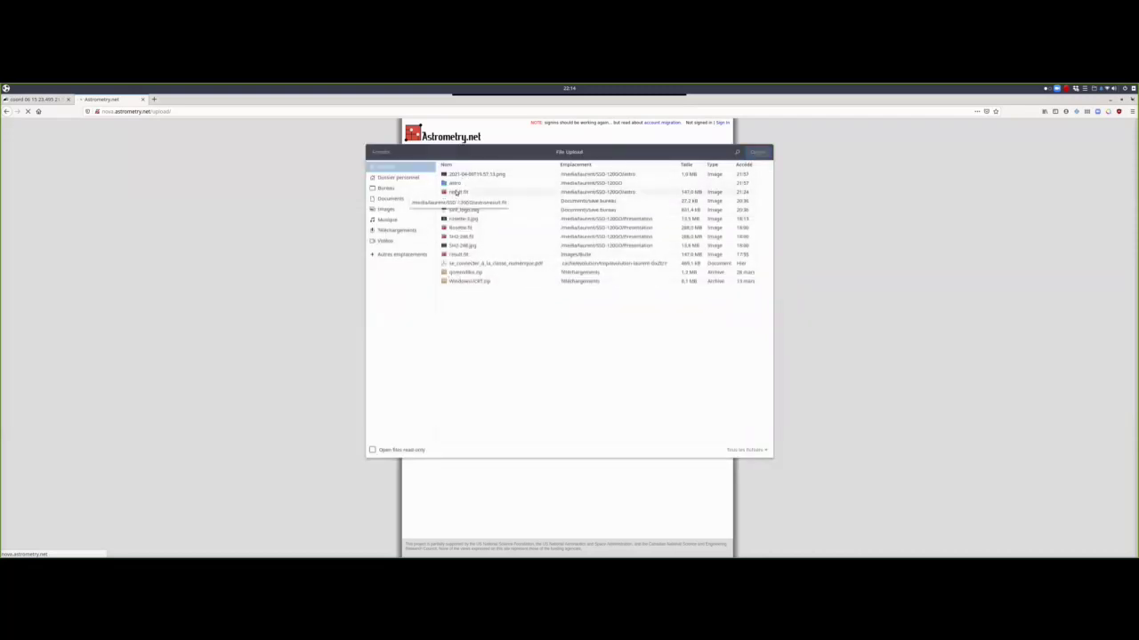
click(456, 191)
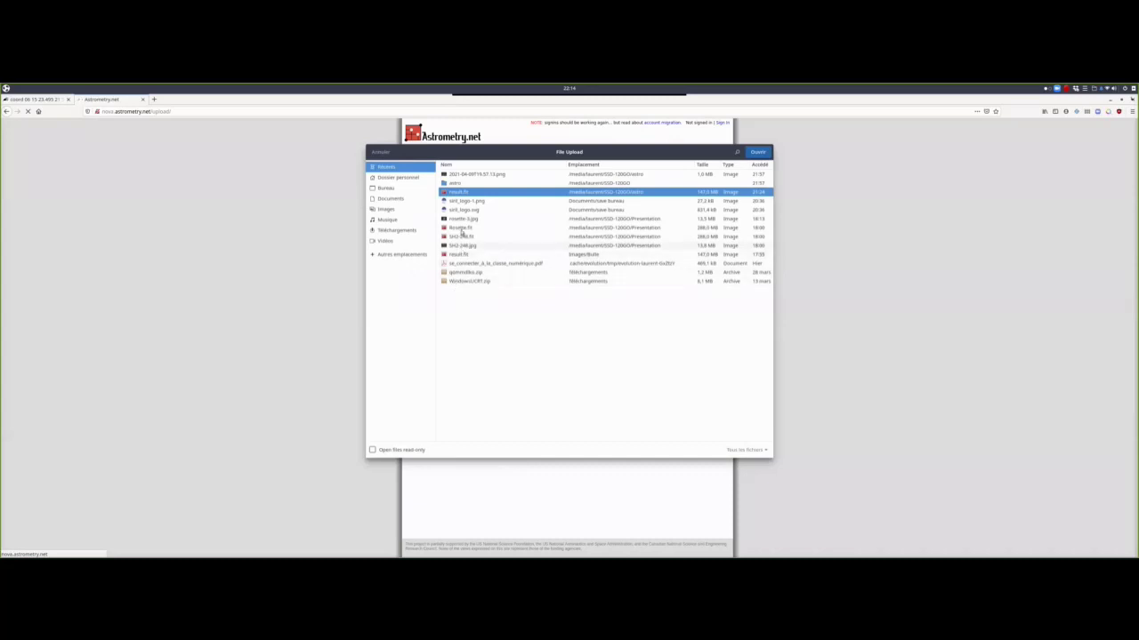
click(462, 229)
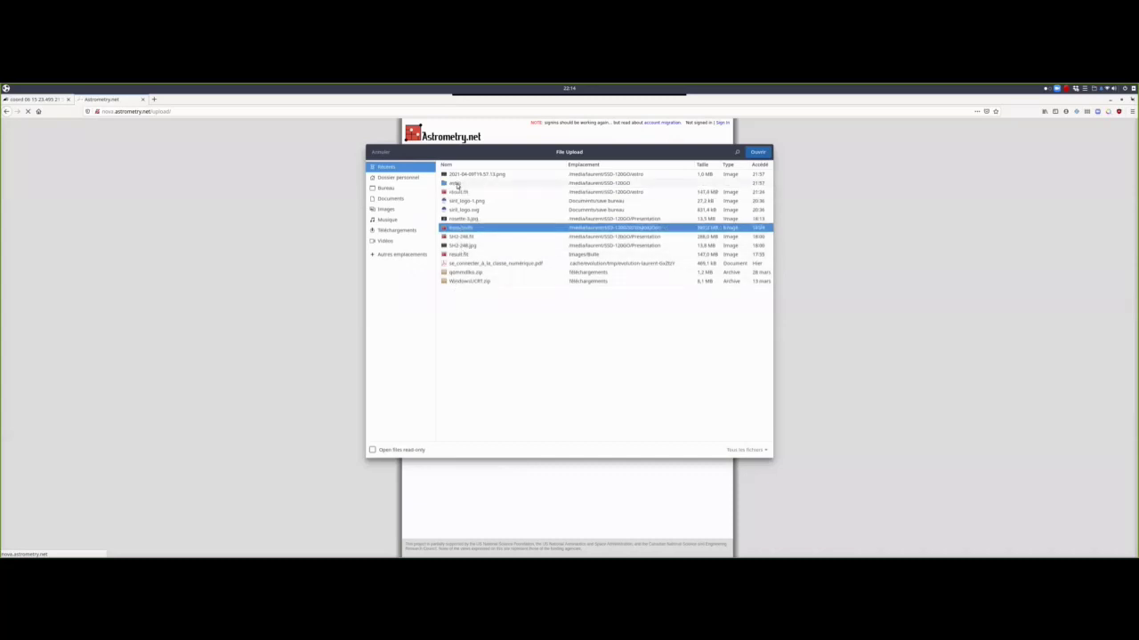
click(455, 192)
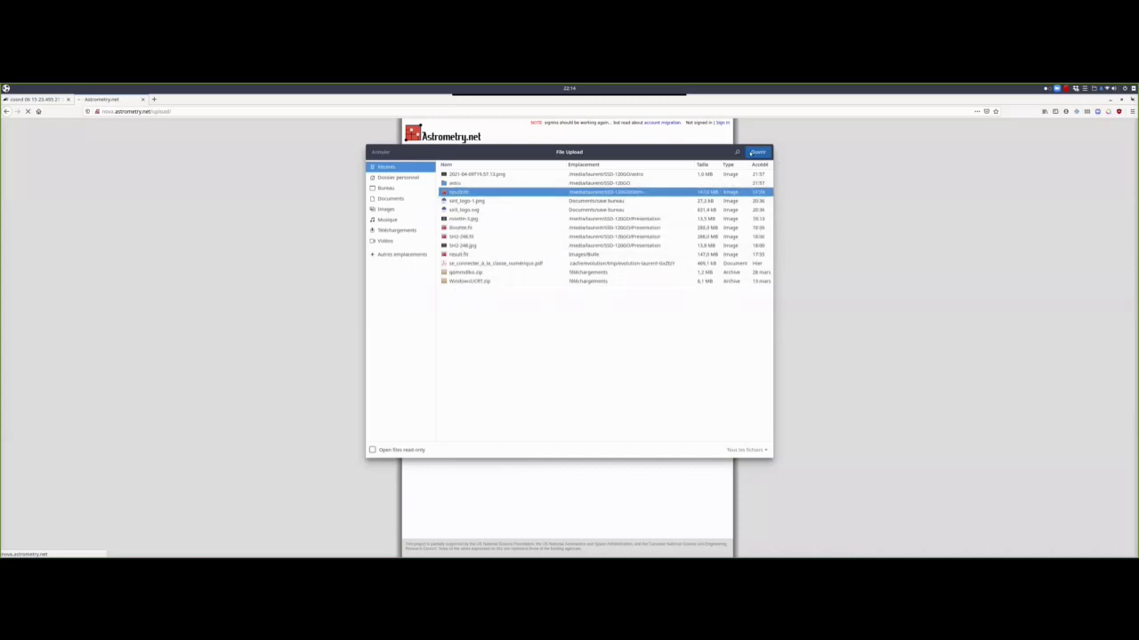
click(758, 152)
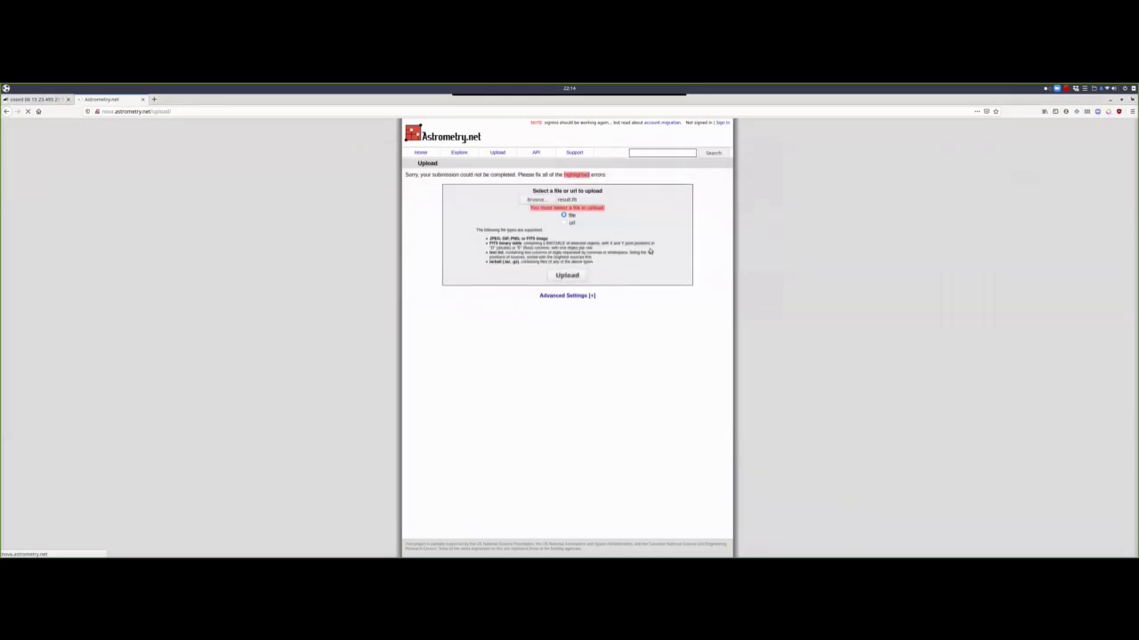
click(564, 276)
- Try to upload the recently used Rosette.fit as the image to solve
click(539, 201)
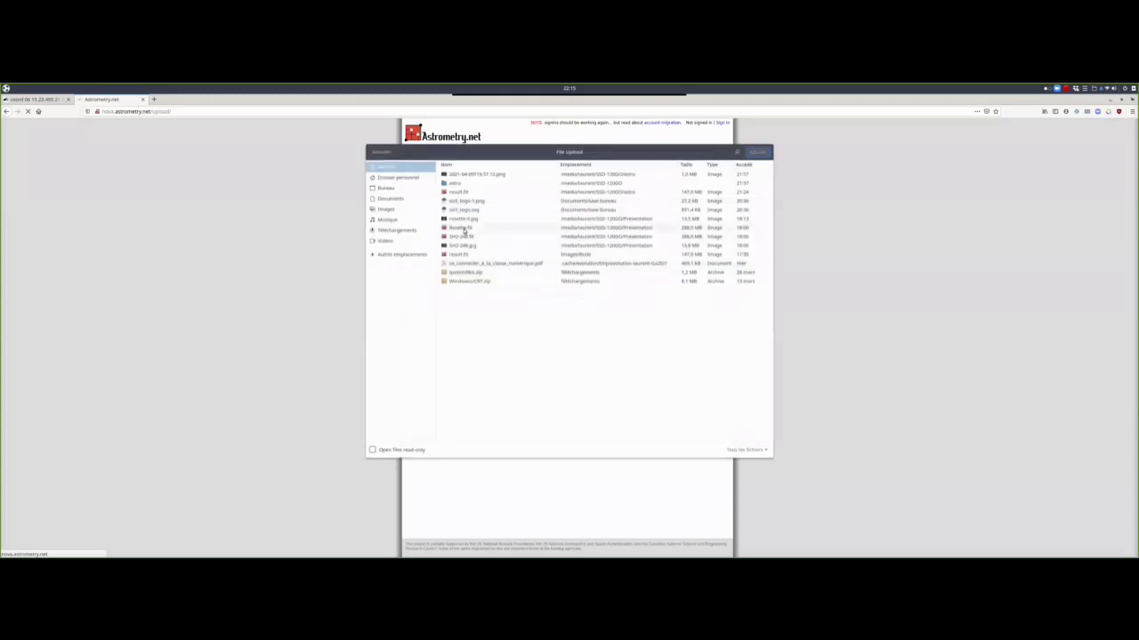
click(461, 228)
click(757, 152)
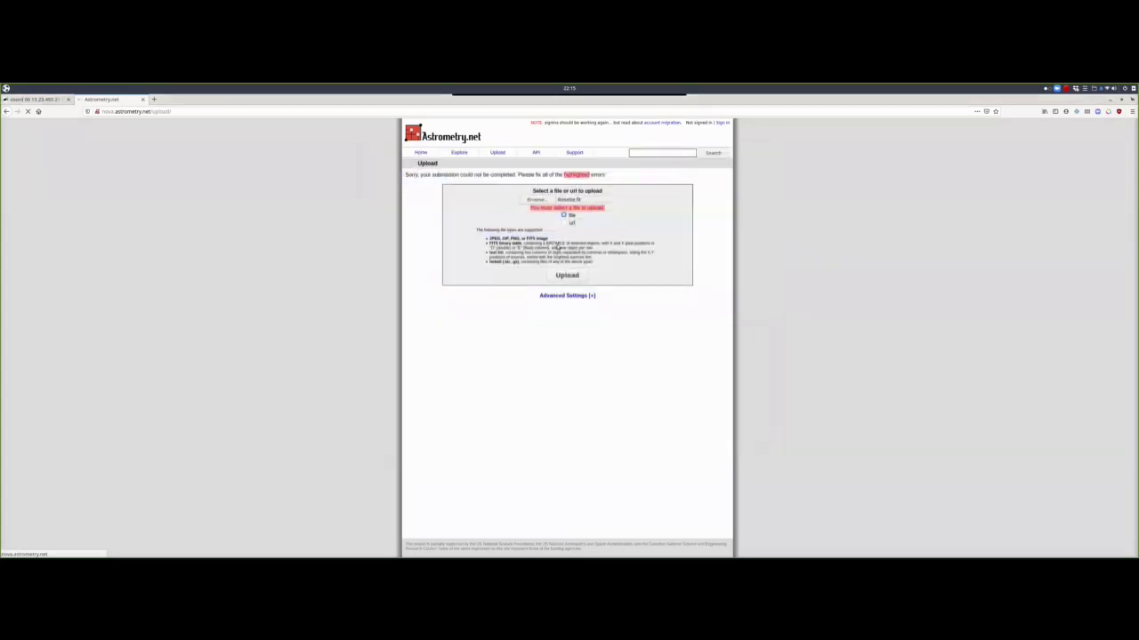
click(568, 275)
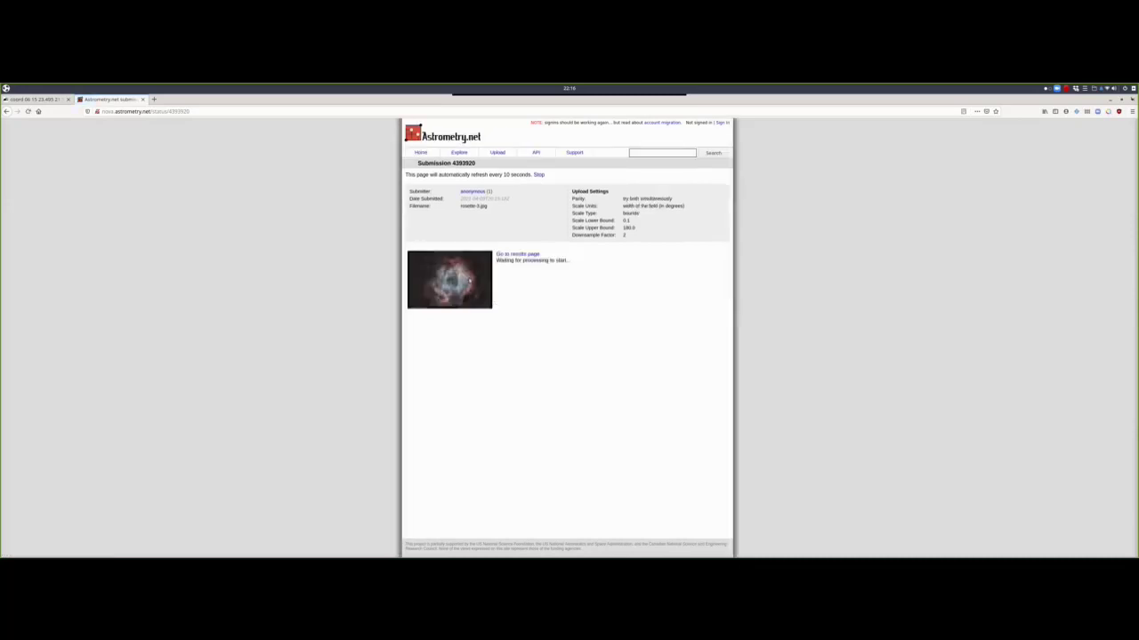
- Switch to Siril and open the photometric colour calibration for Rosette.fit
click(1112, 99)
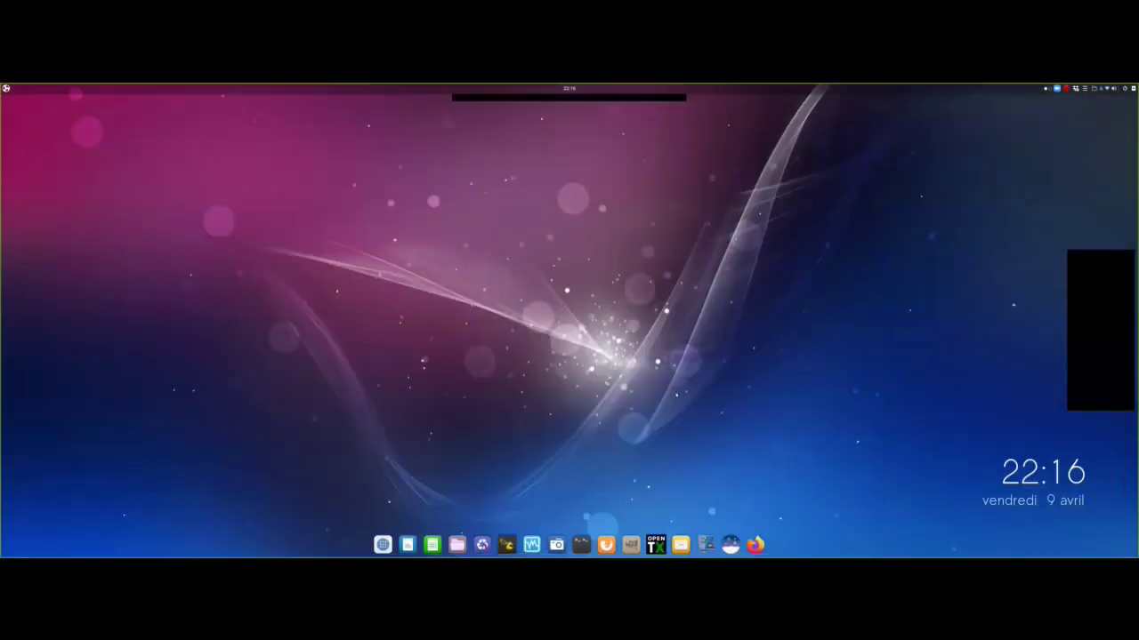
click(730, 544)
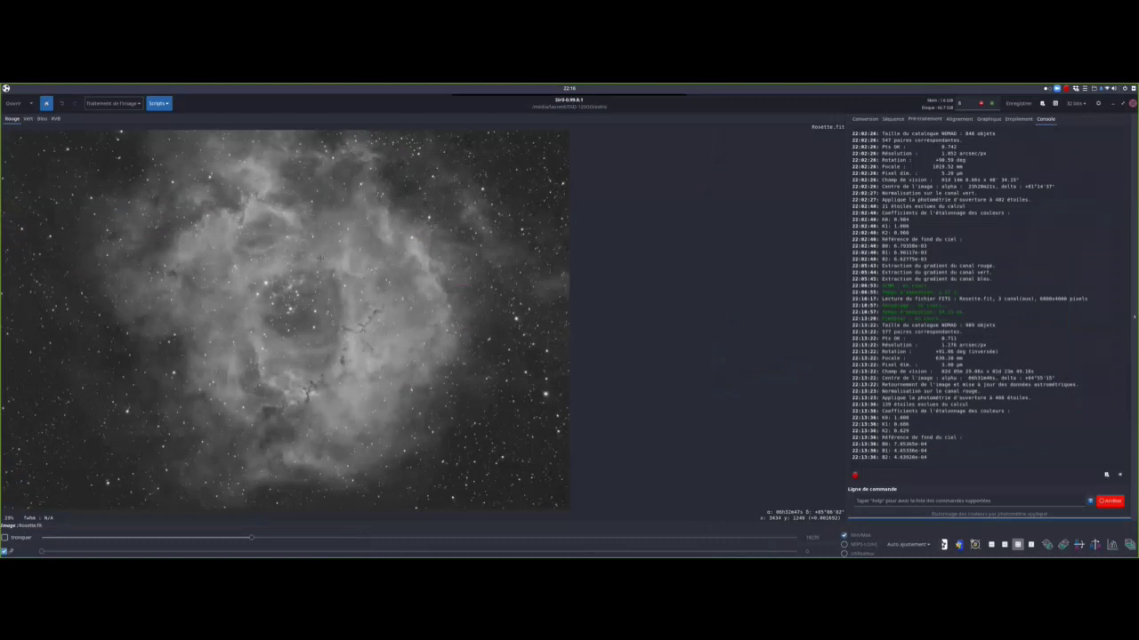
click(113, 103)
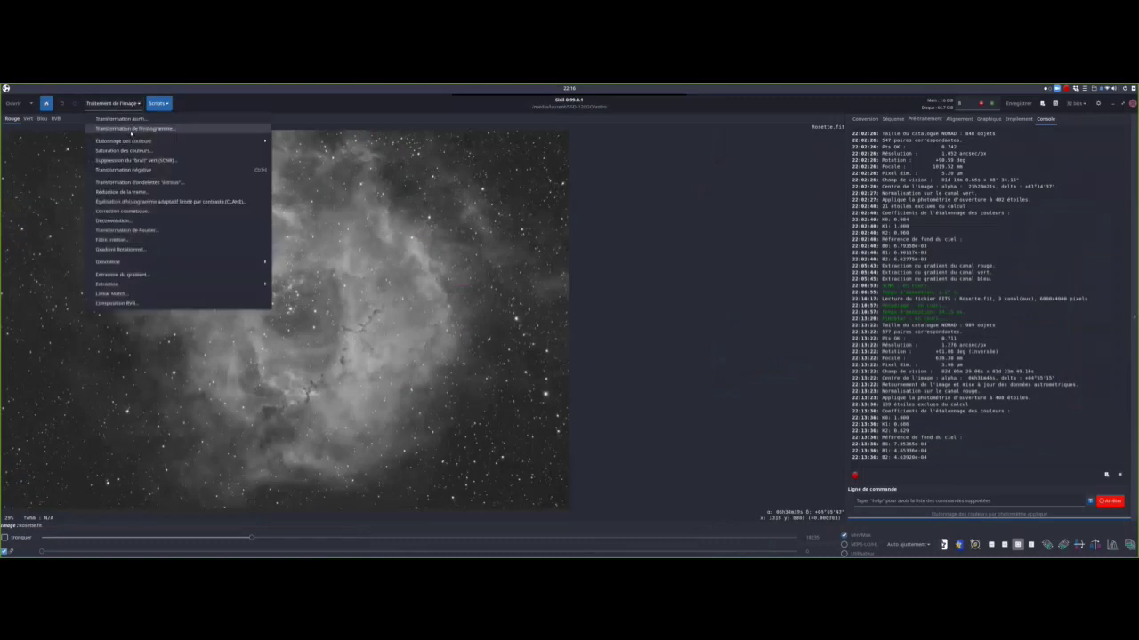
mouse_move(127, 142)
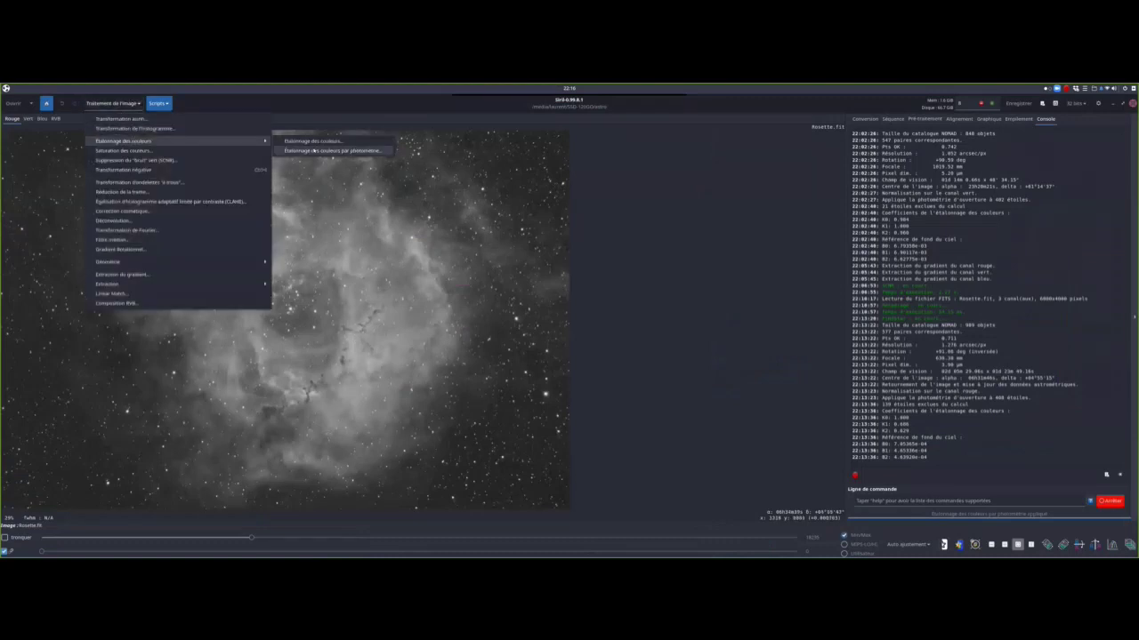
click(329, 151)
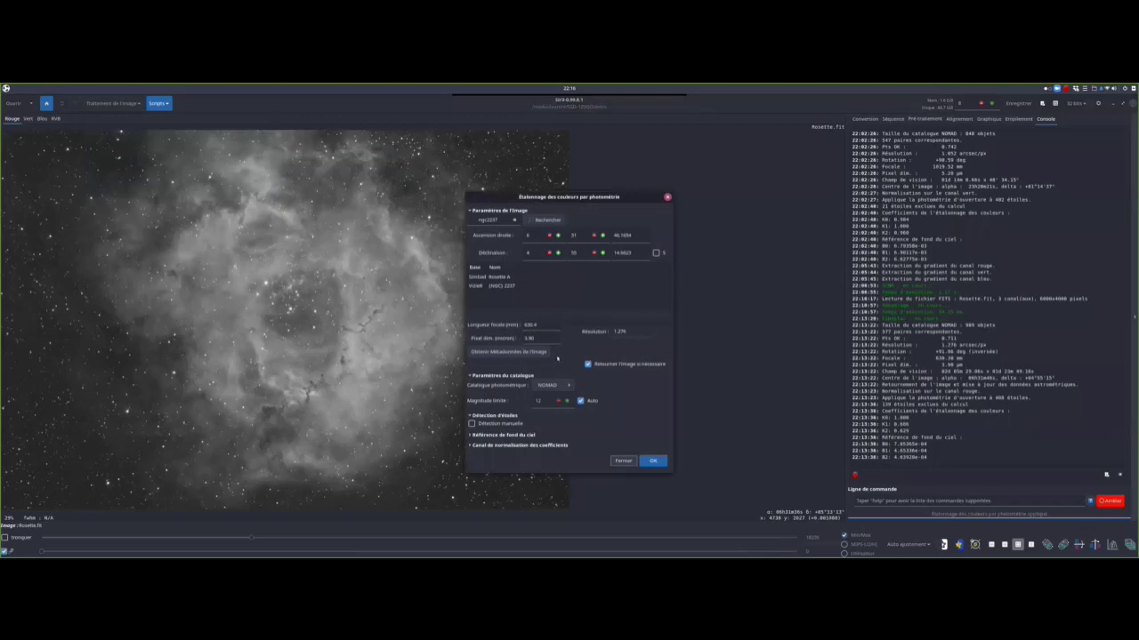
- Load the image metadata into the calibration settings, run the photometric colour calibration for ngc2237, and close the dialog
click(509, 352)
double_click(543, 324)
text(50)
drag(527, 324, 504, 323)
click(508, 352)
click(655, 461)
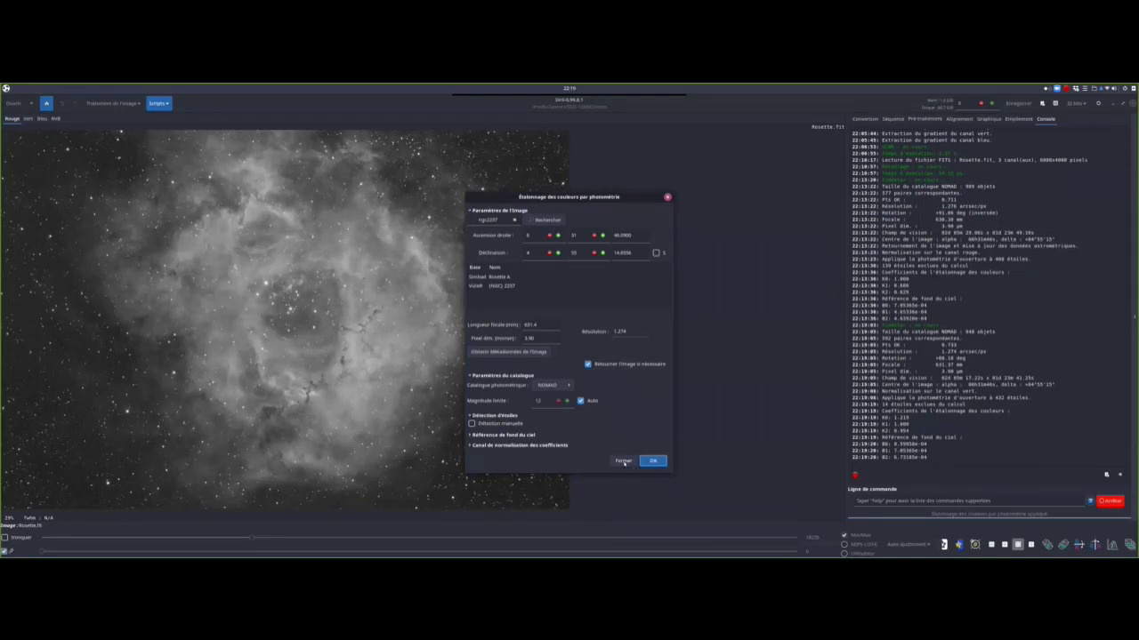
click(623, 461)
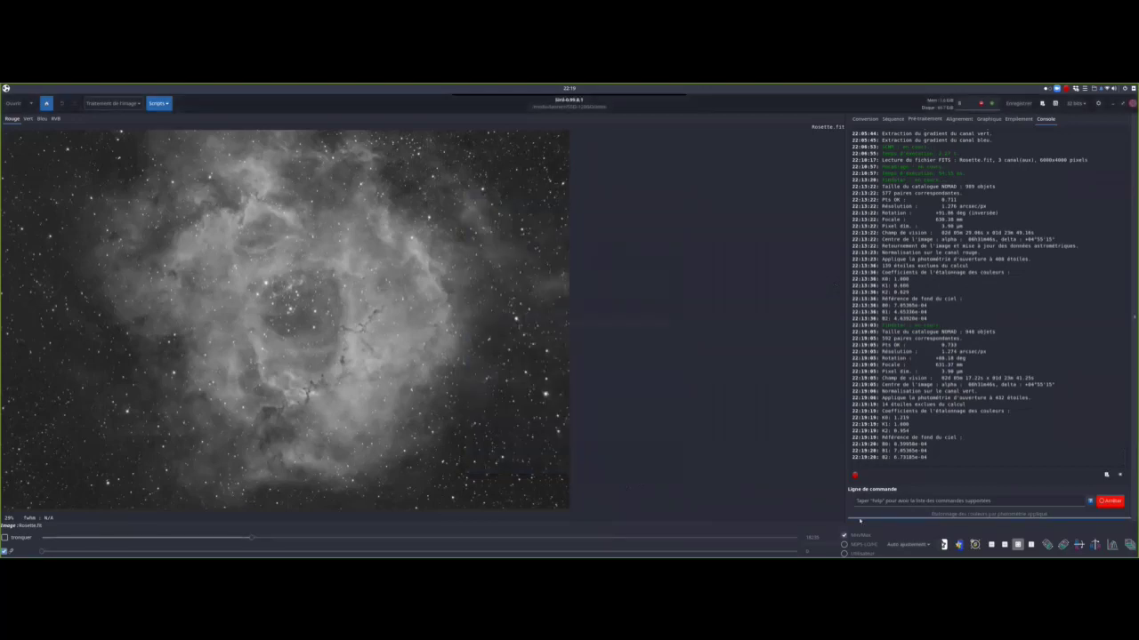
- Show the celestial object annotations on the Rosette image and hide them again
click(975, 544)
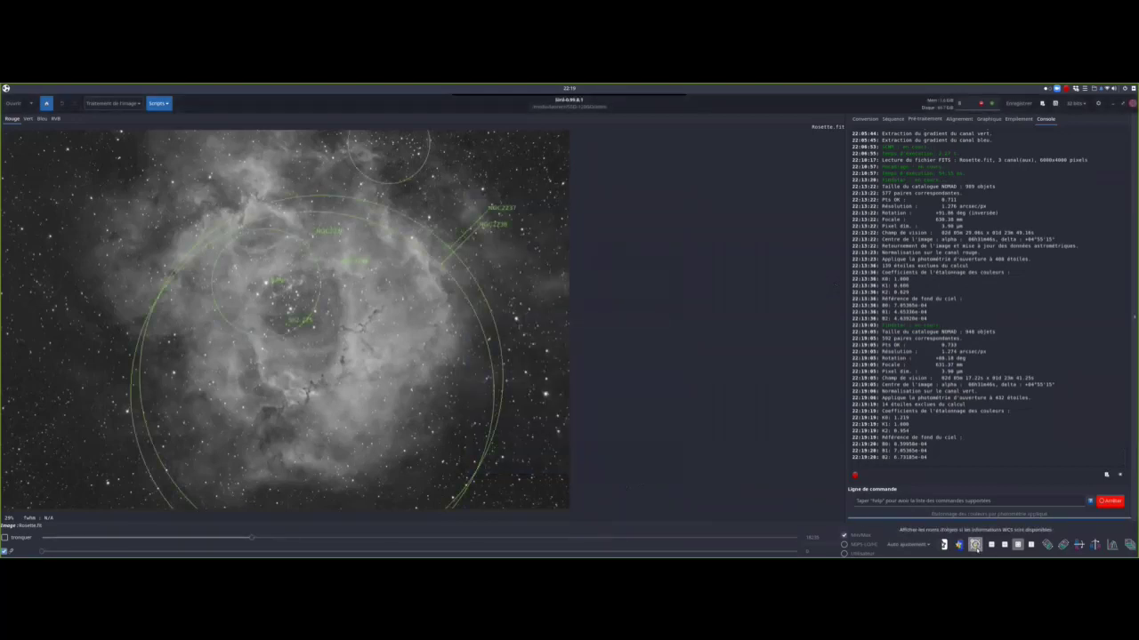
click(975, 545)
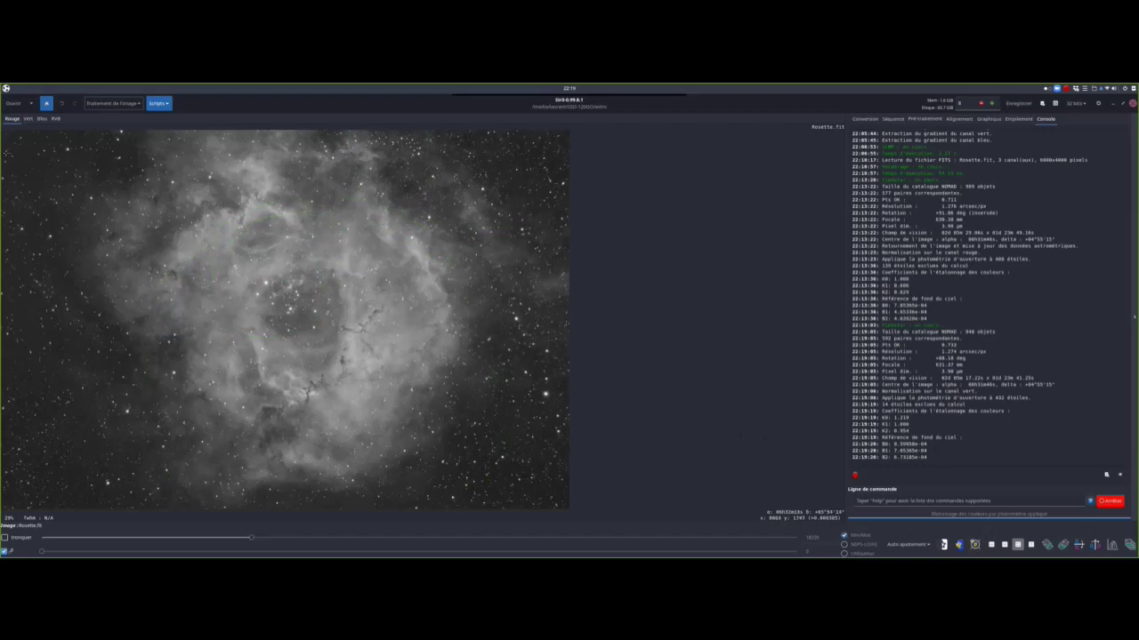
- Open the first LIGHT CR2 frame from the astro/lights folder
click(11, 109)
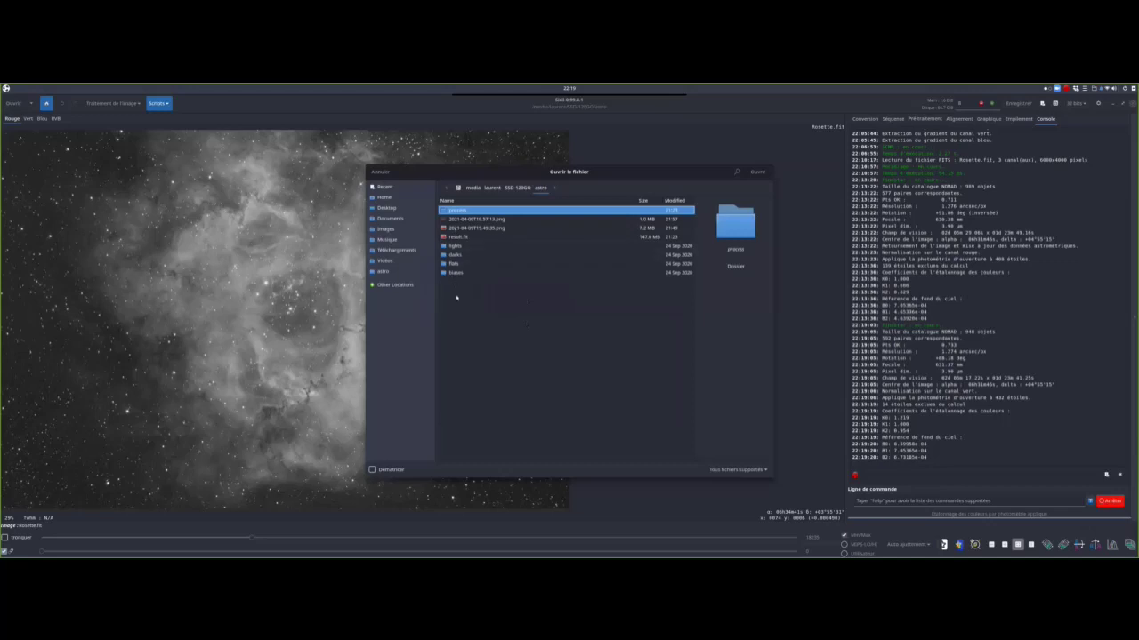
click(454, 247)
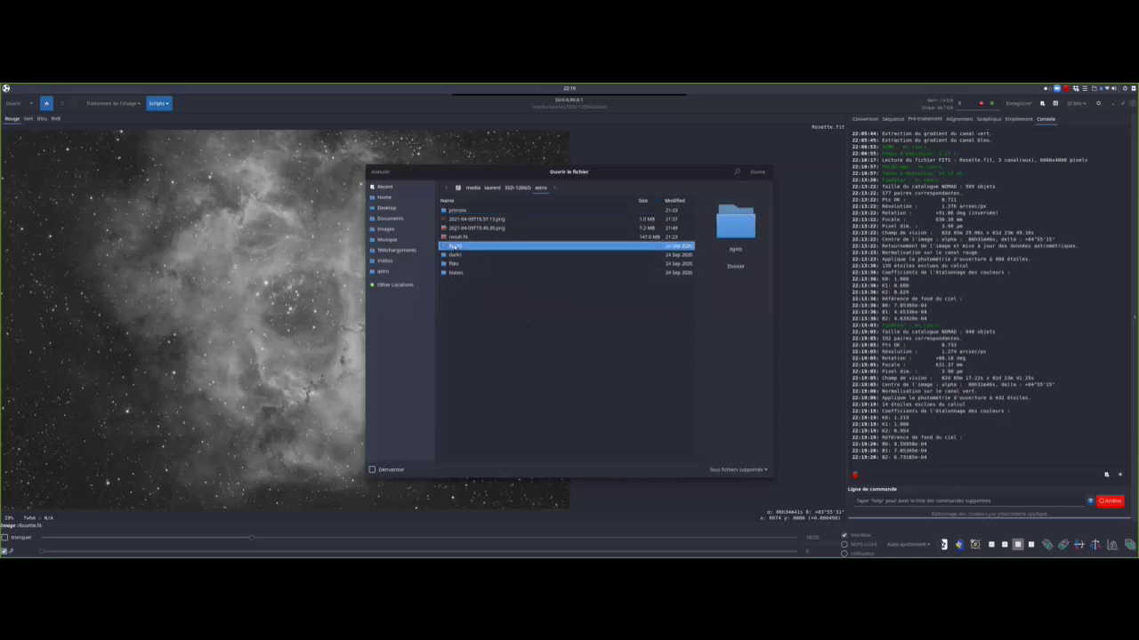
double_click(455, 247)
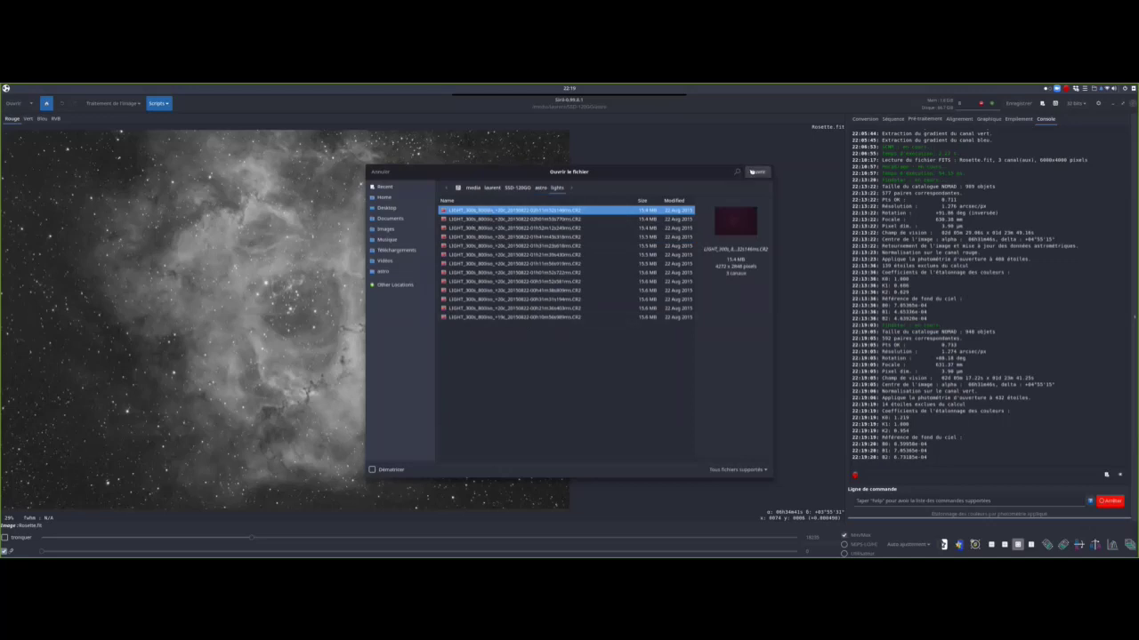
click(752, 172)
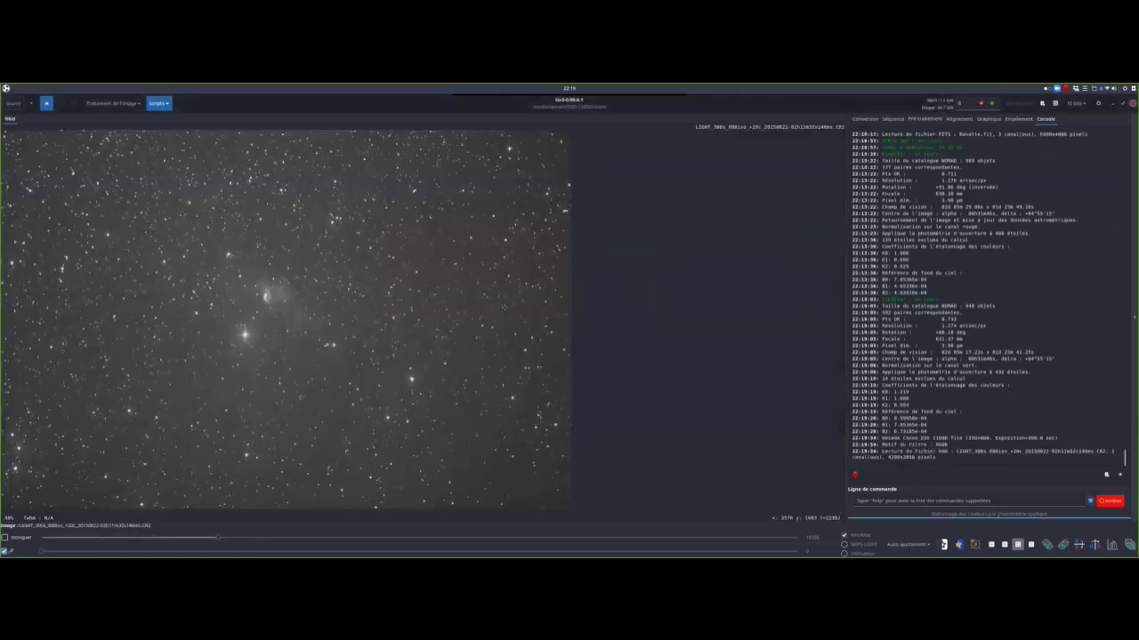
- Open the astrometric resolution for the light frame, load its image metadata, and set the focal length to 1022 mm
click(1098, 104)
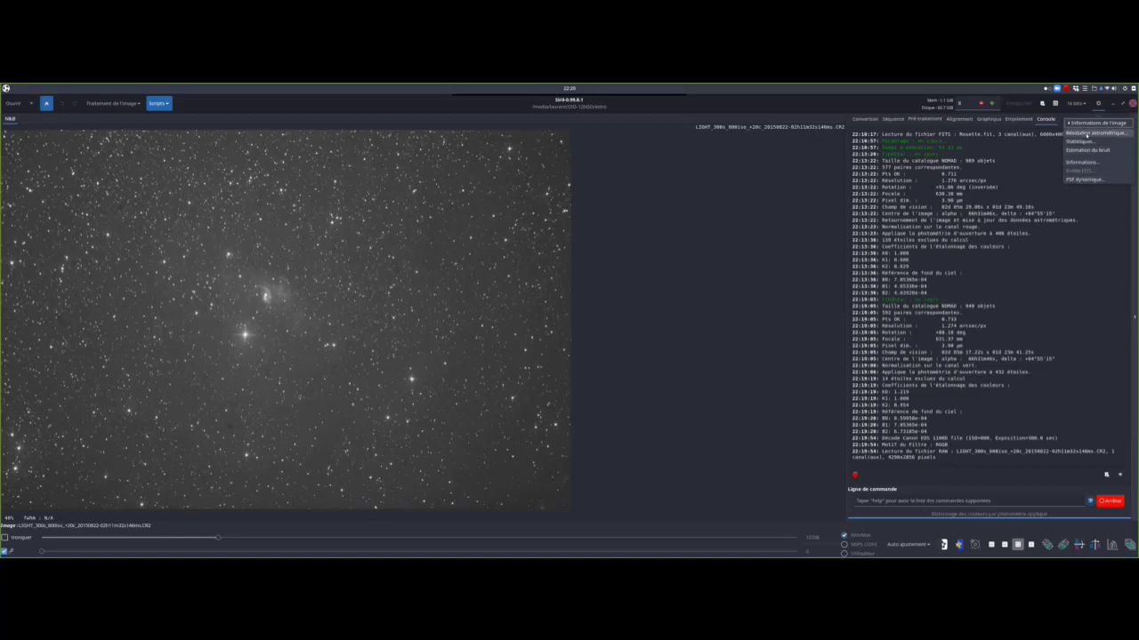
click(1087, 132)
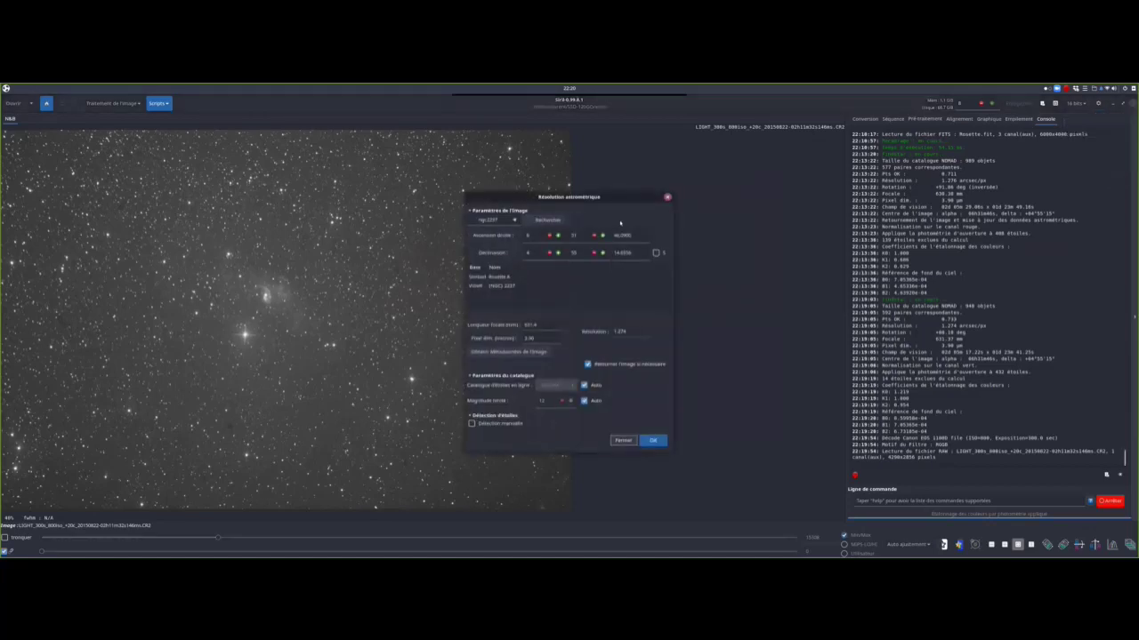
click(508, 352)
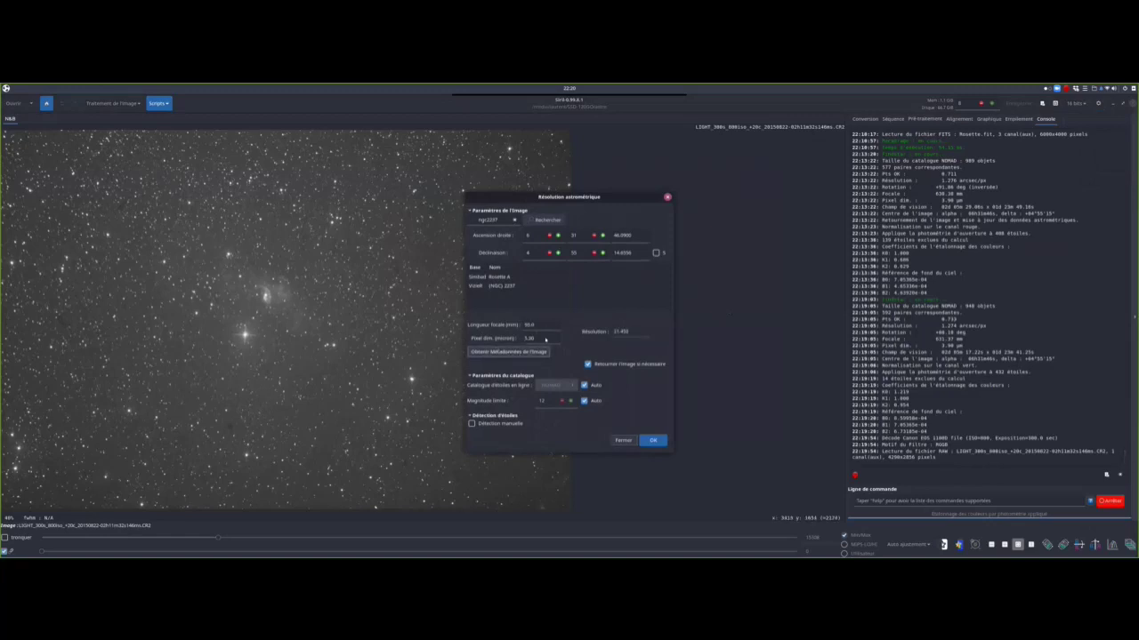
double_click(530, 324)
text(1022)
- Search for the target object ngc7635 and choose the Bubble Nebula entry for the coordinates
double_click(475, 220)
text(sh2)
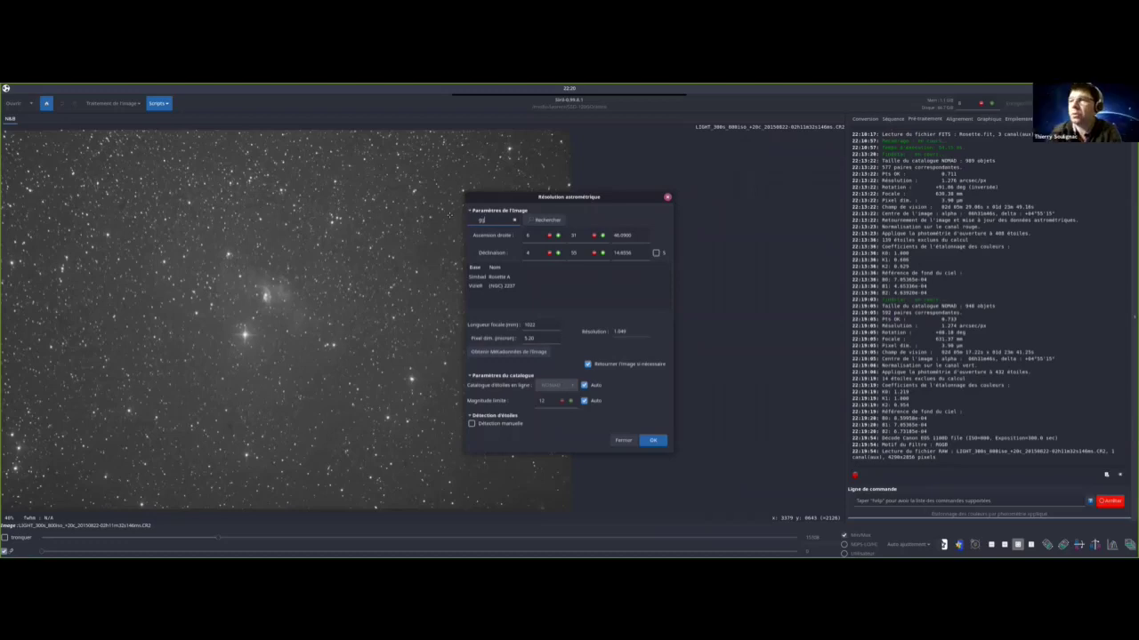
key(BackSpace)
key(BackSpace)
text(gc2244)
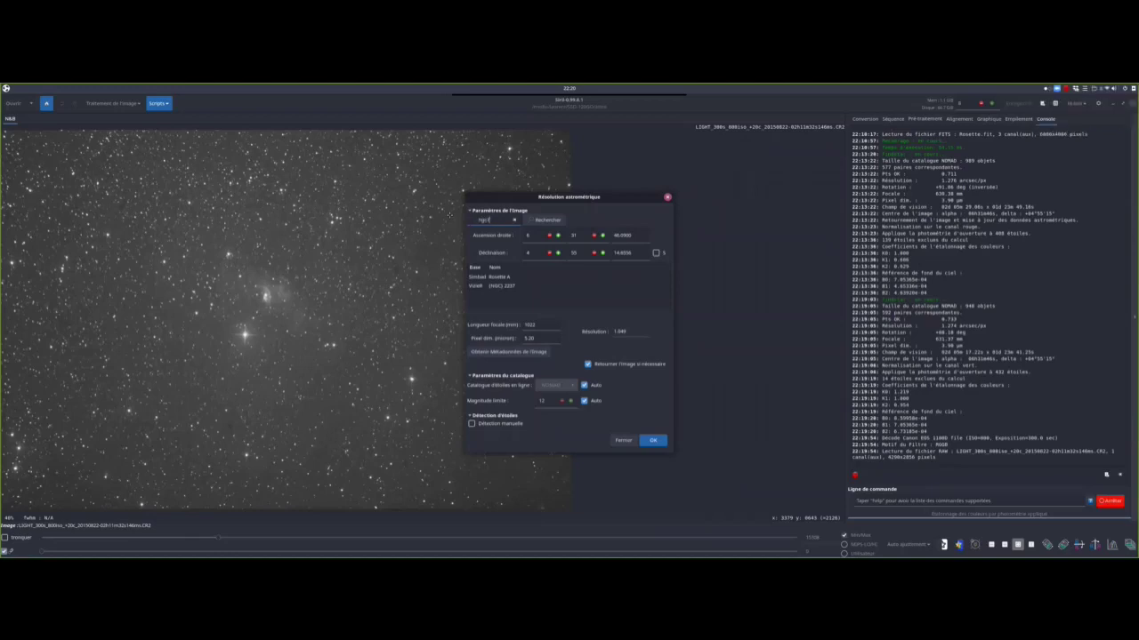
text(635)
click(547, 220)
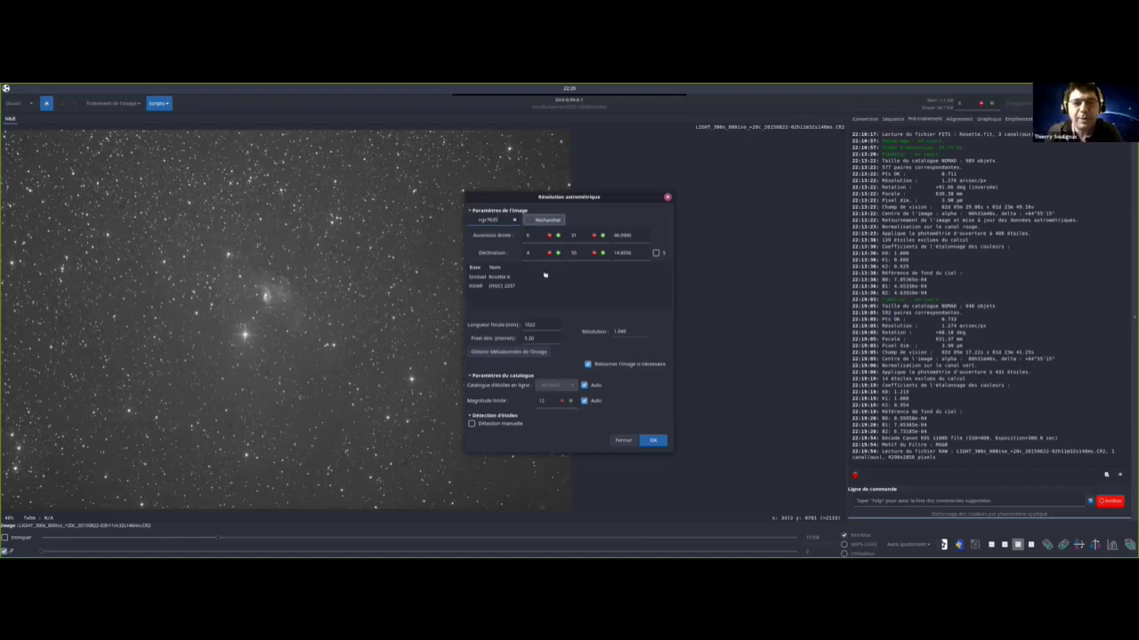
click(501, 277)
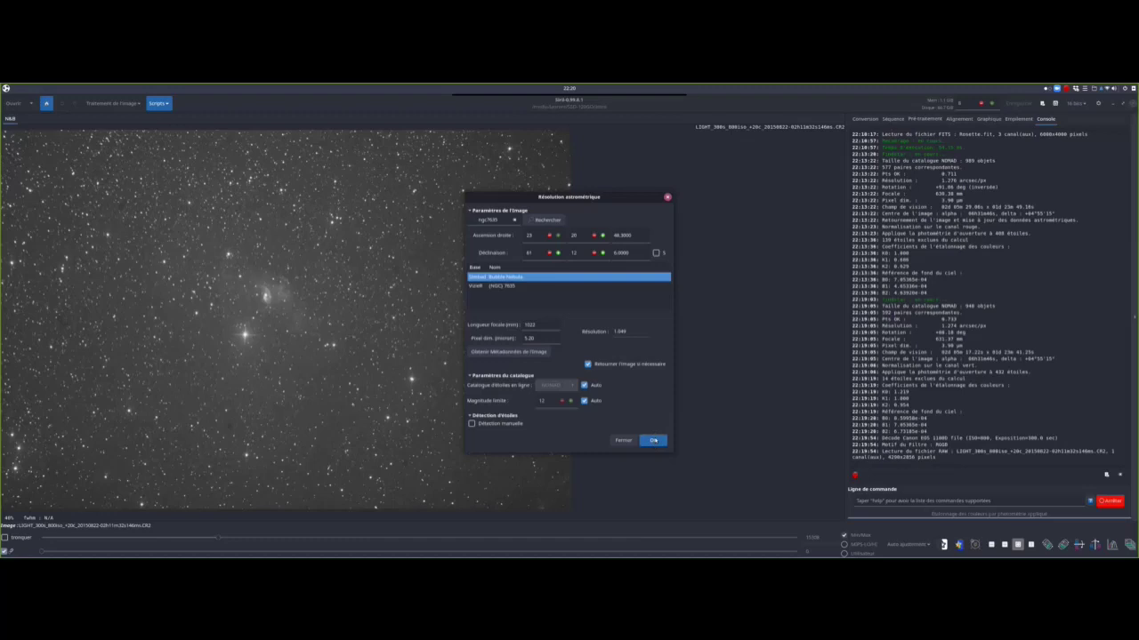
- Run the astrometric resolution on the light frame, close the dialog, and display the celestial object annotations
click(654, 441)
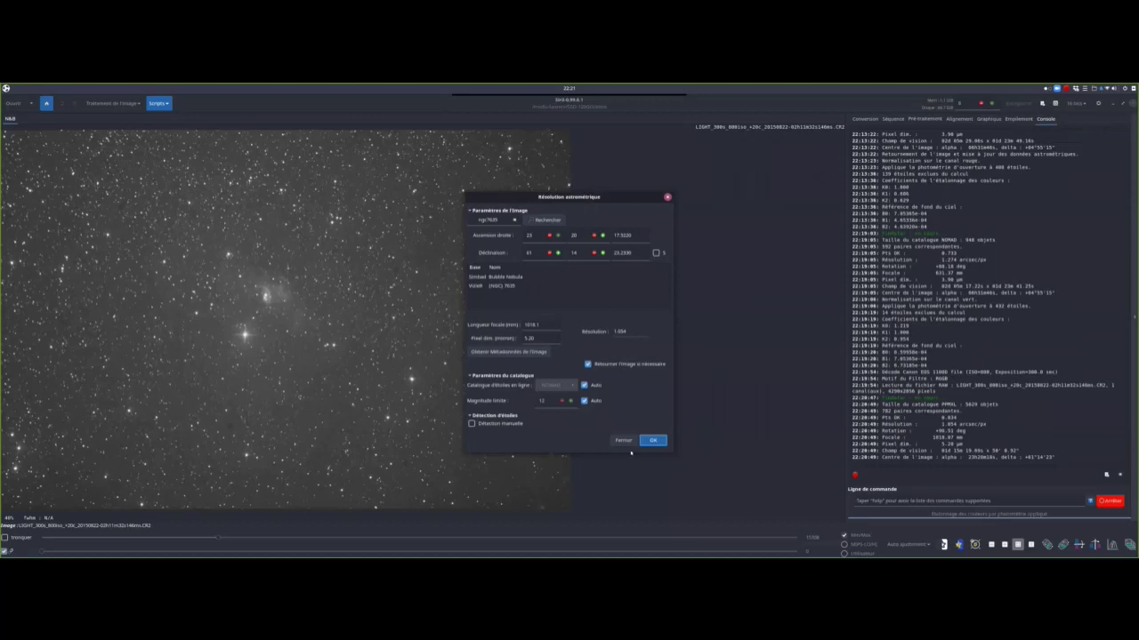
click(623, 440)
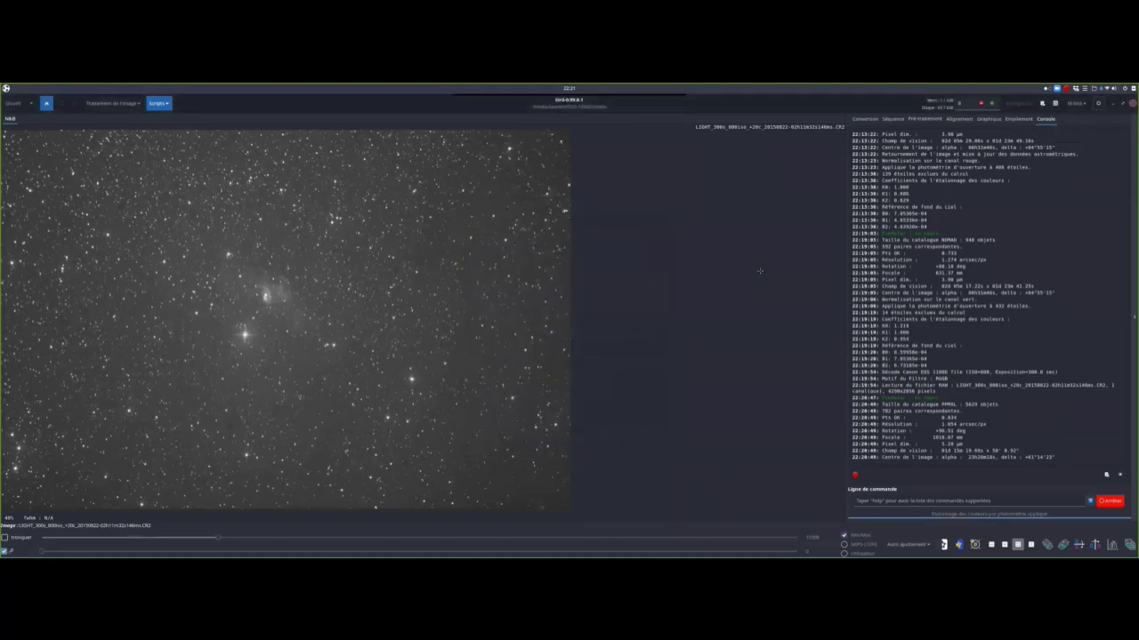
click(974, 544)
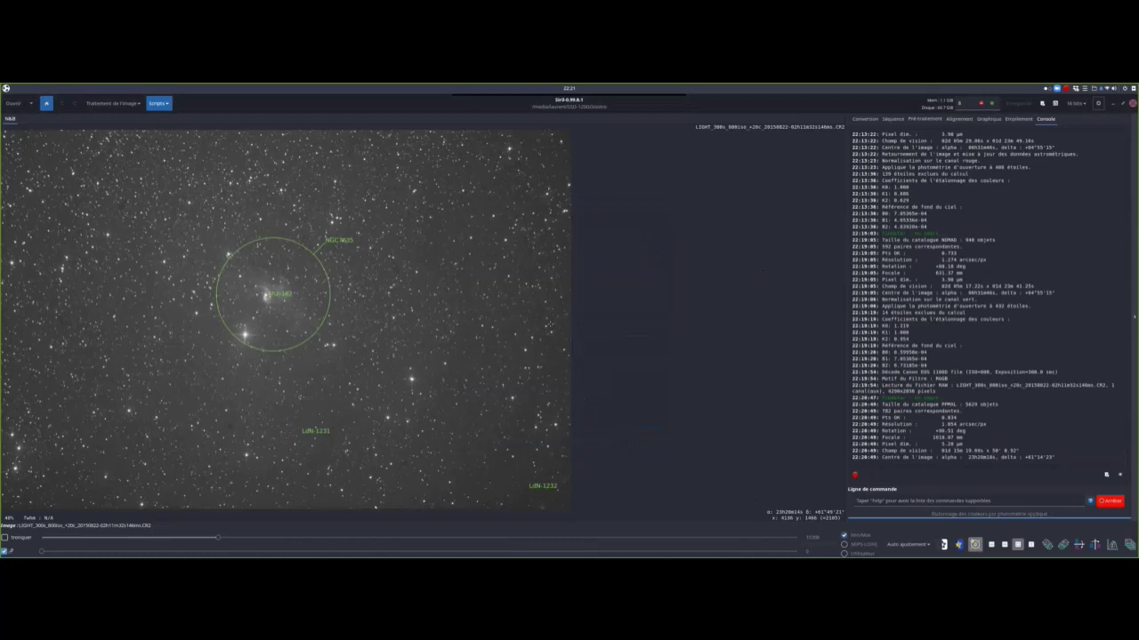
click(113, 103)
mouse_move(134, 141)
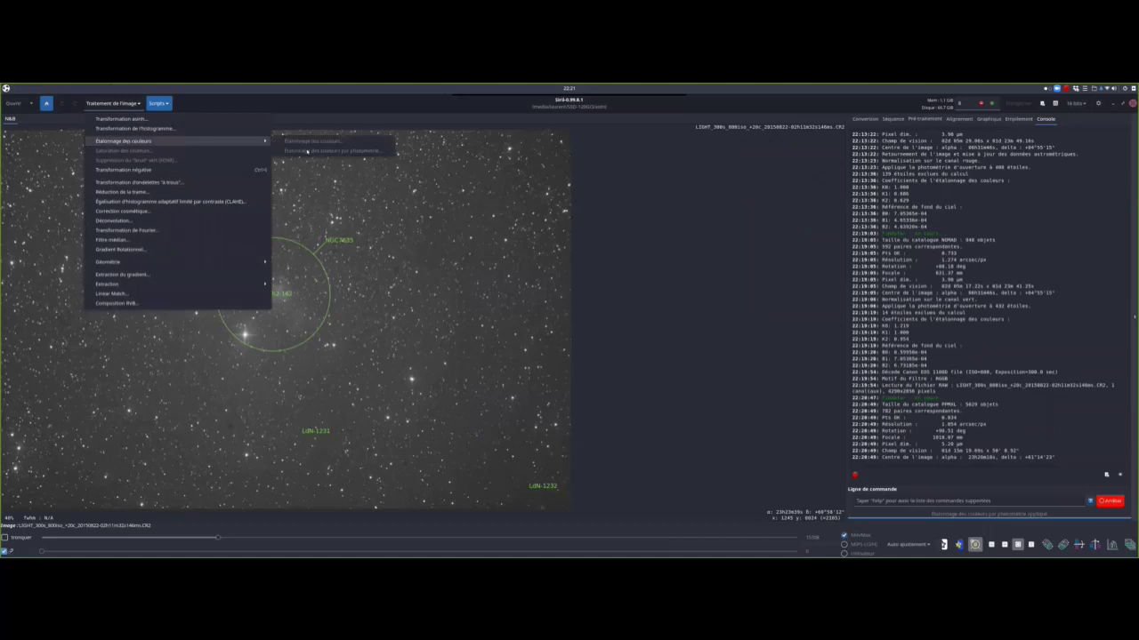
click(582, 214)
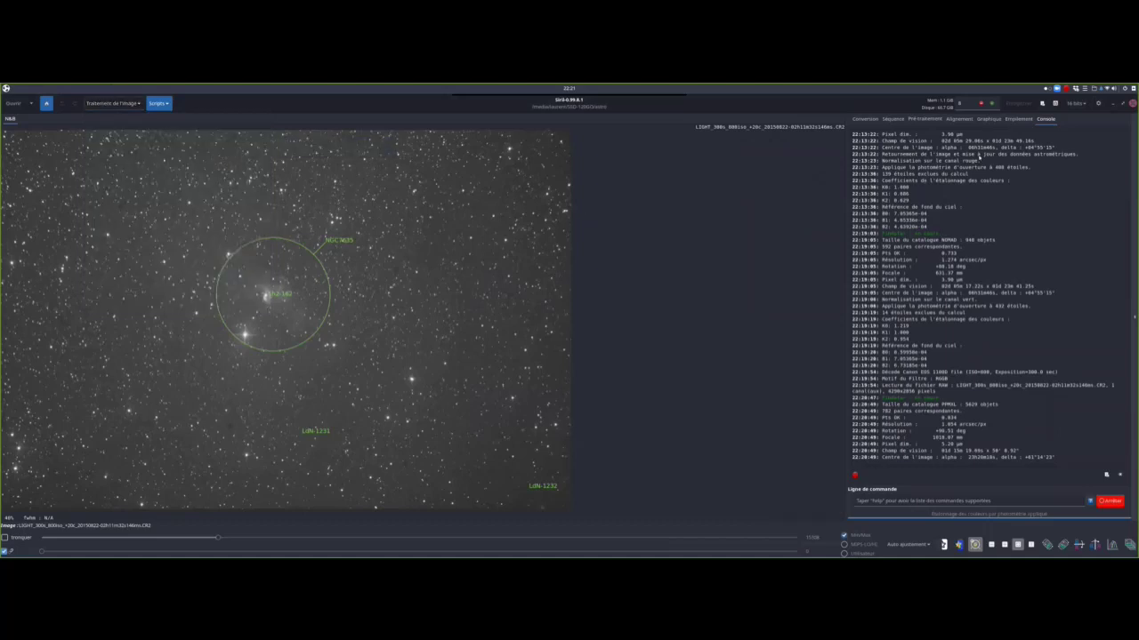
- Reopen the astrometric resolution dialog for the light frame, review its image and catalogue parameters, and close it
click(1098, 103)
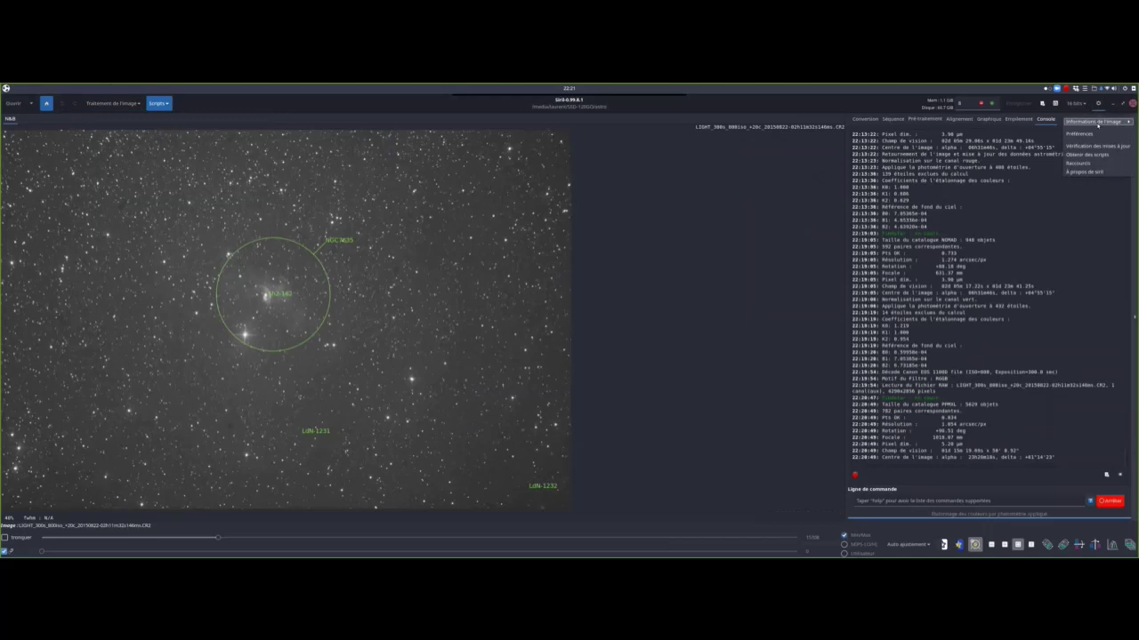
click(1097, 122)
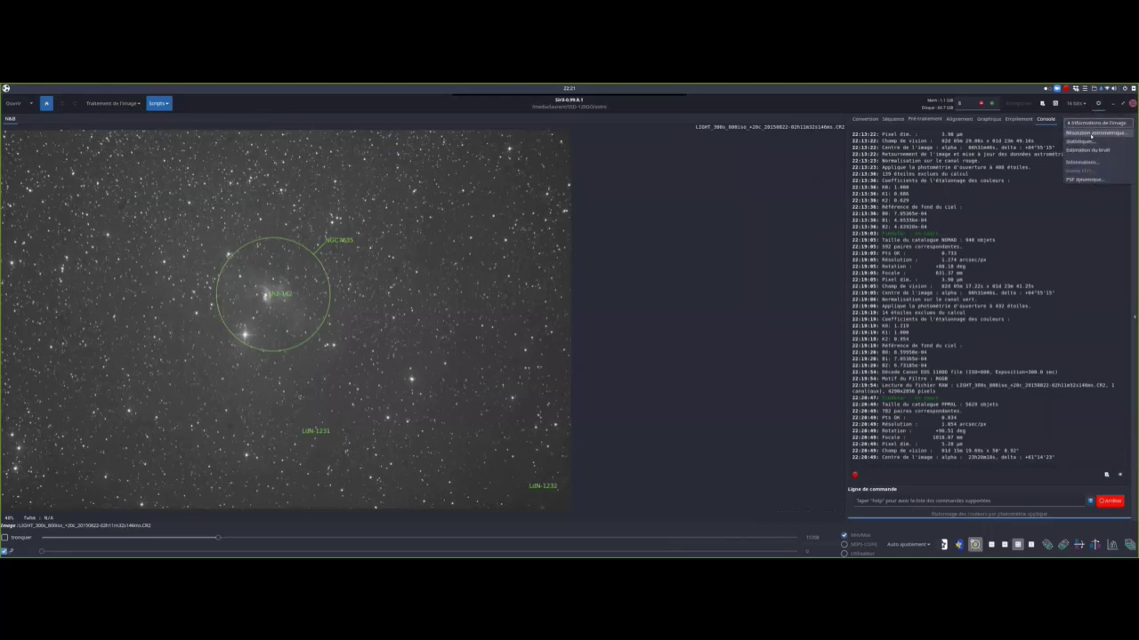
click(1093, 133)
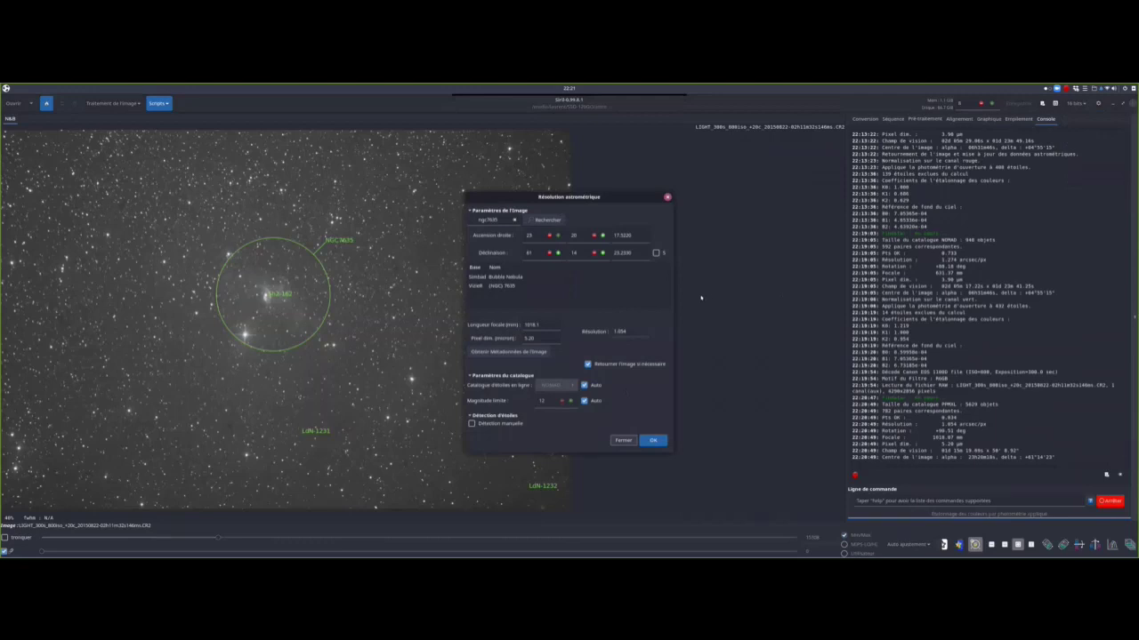
click(624, 441)
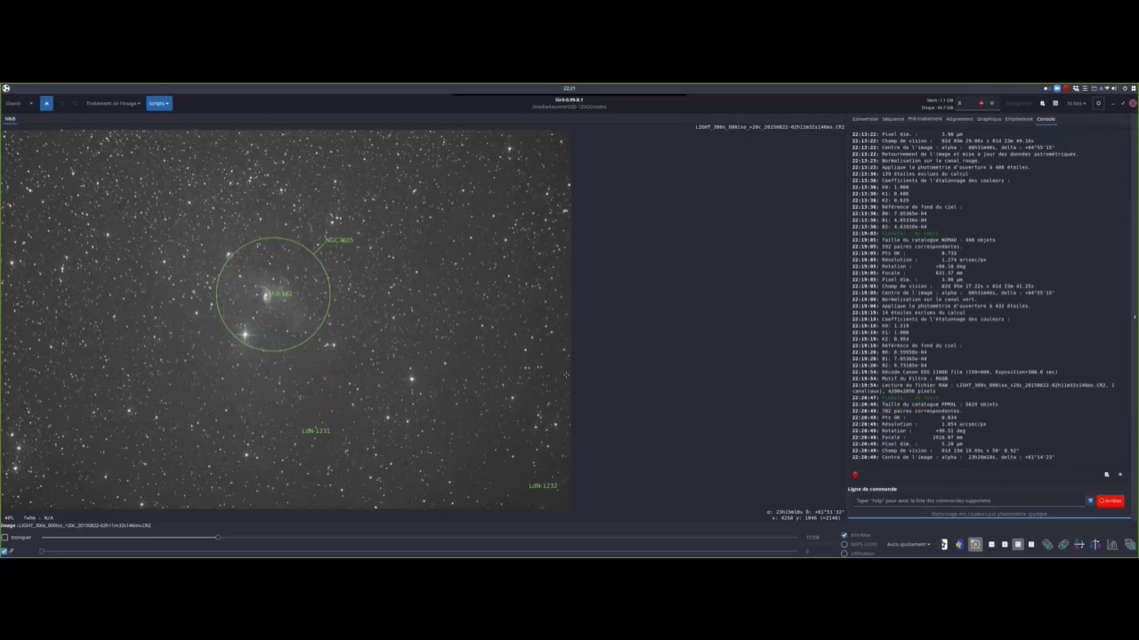
- Open Rosette.fit from the Presentation folder on the SSD drive and display it in the RGB view
click(13, 103)
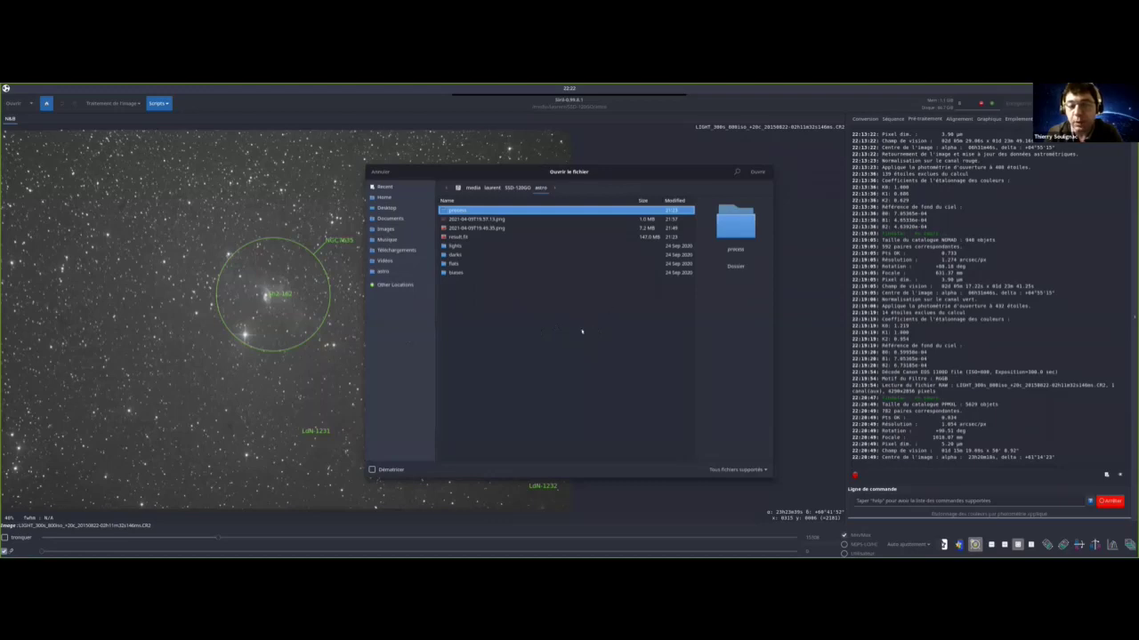
click(399, 285)
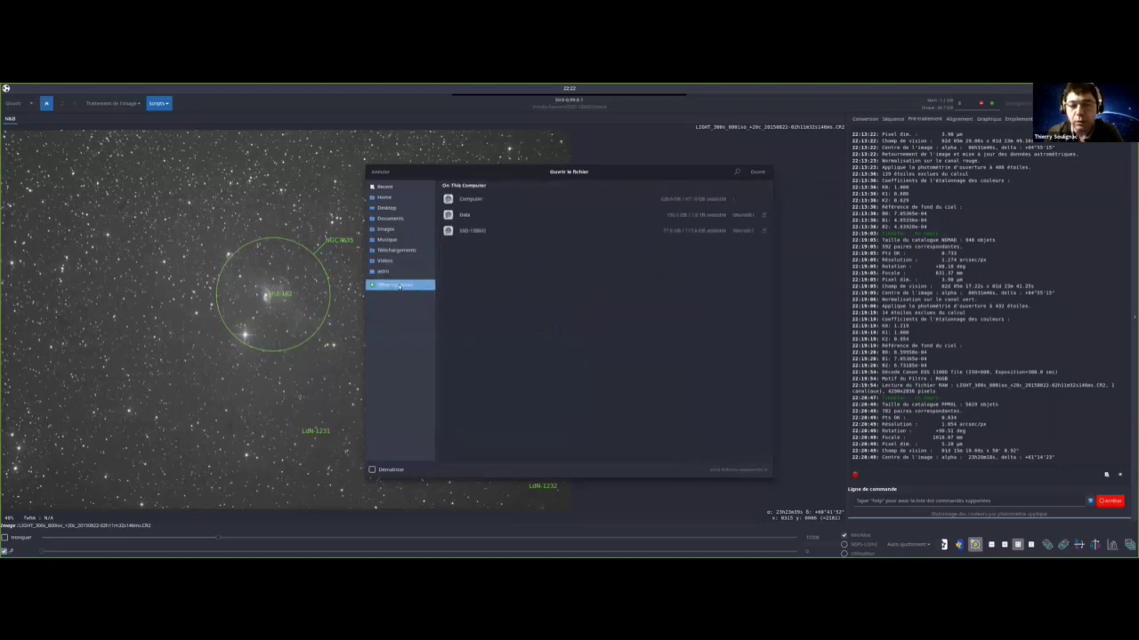
click(465, 230)
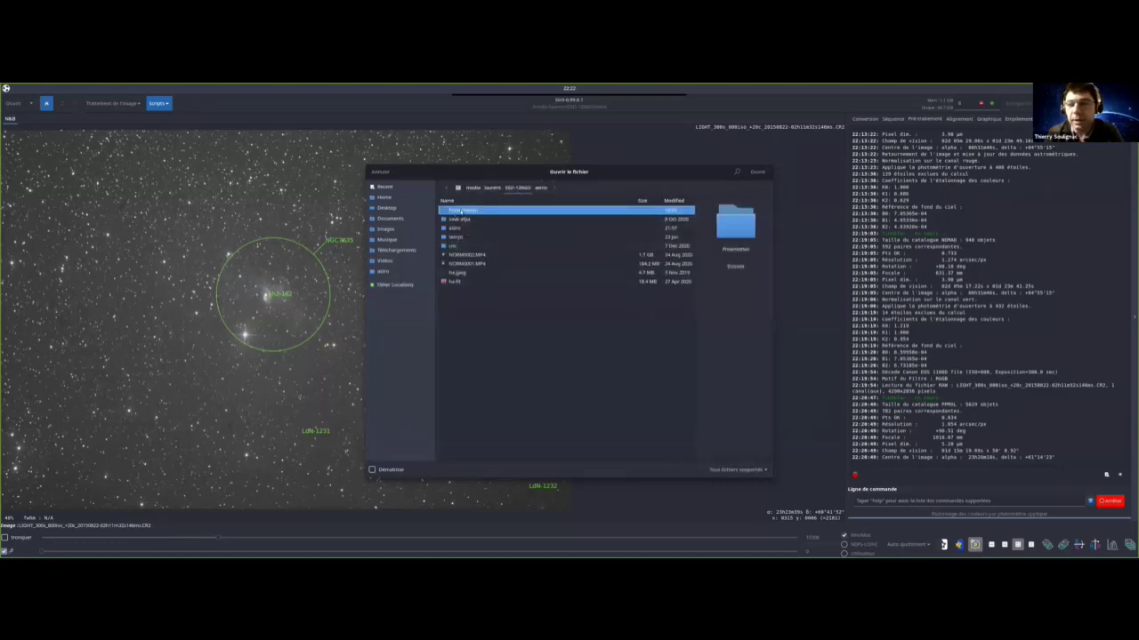
double_click(458, 212)
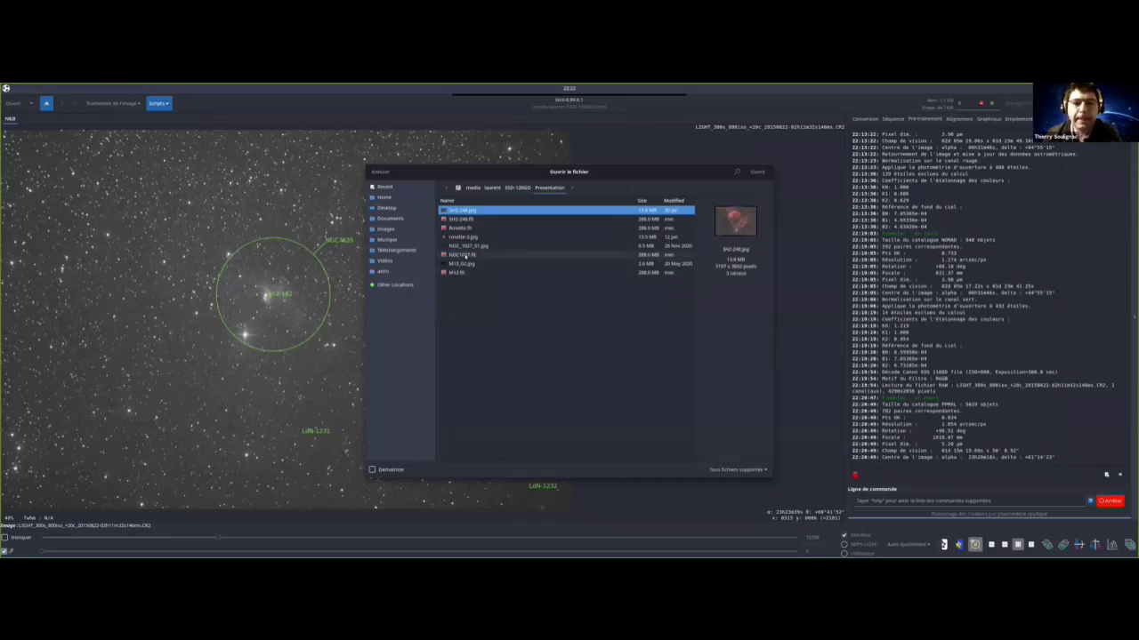
click(499, 227)
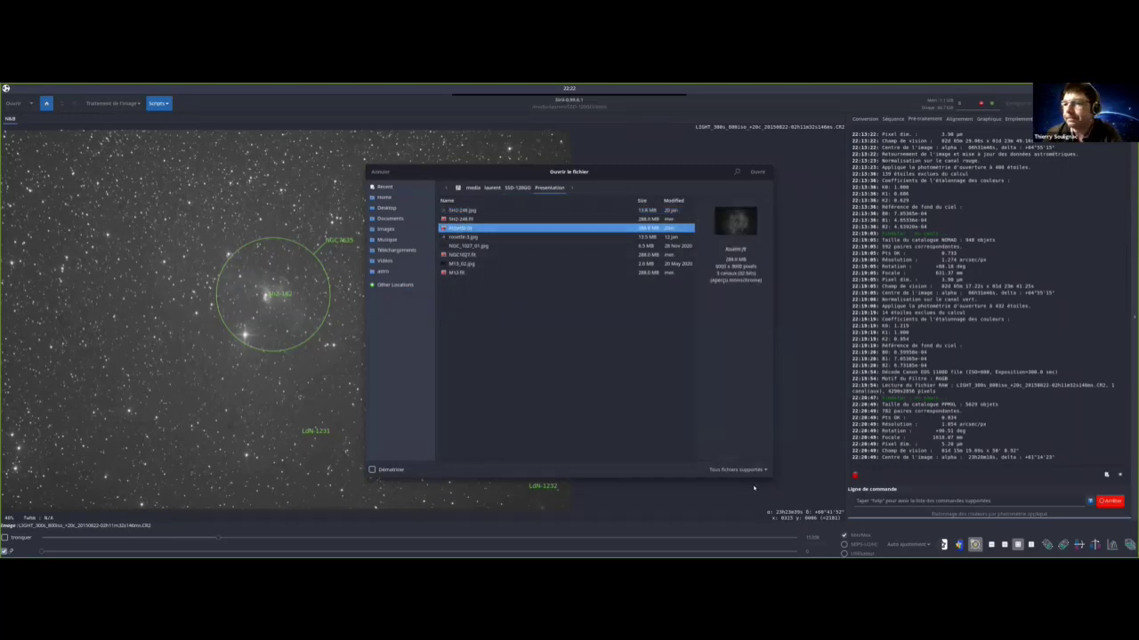
key(Return)
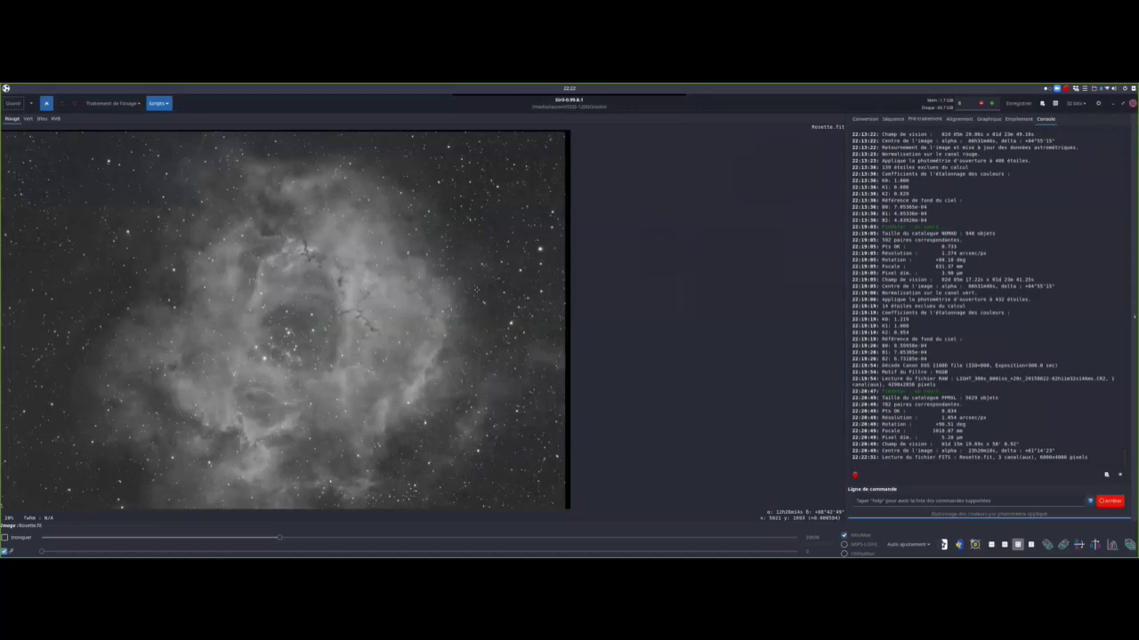
click(55, 119)
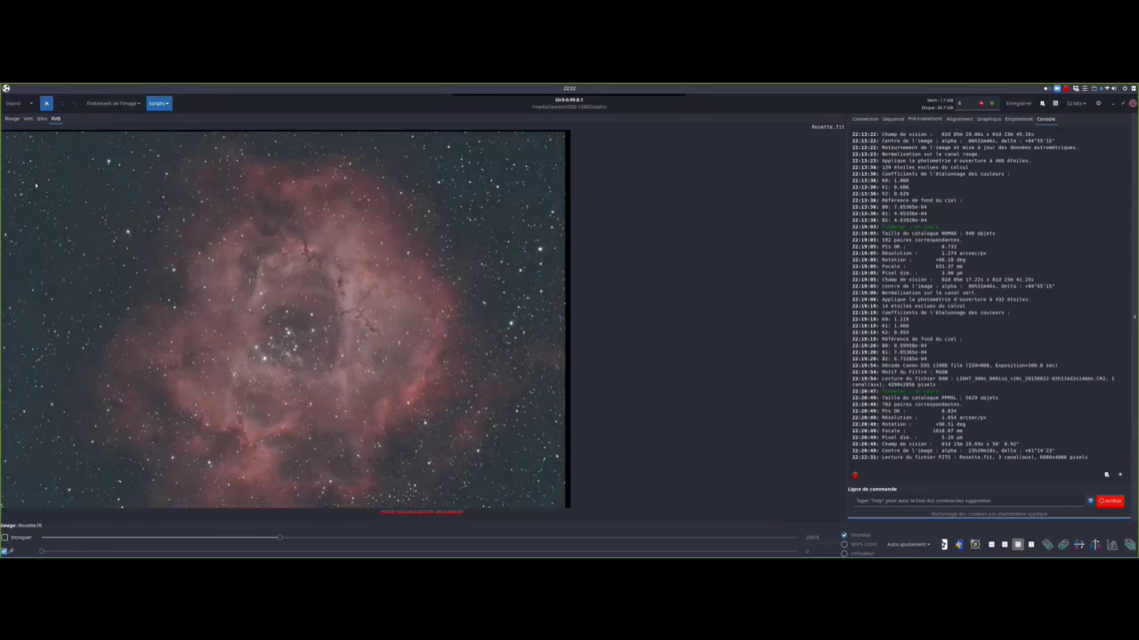
- Run the Mono_Preprocessing script and review the console log from its beginning
click(160, 103)
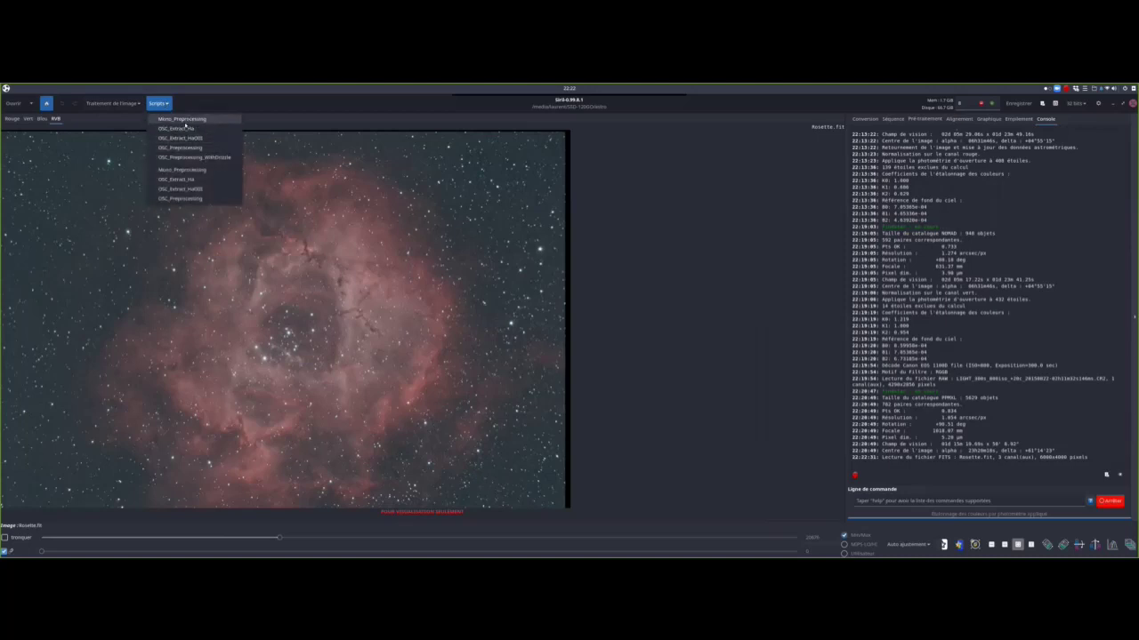
click(186, 125)
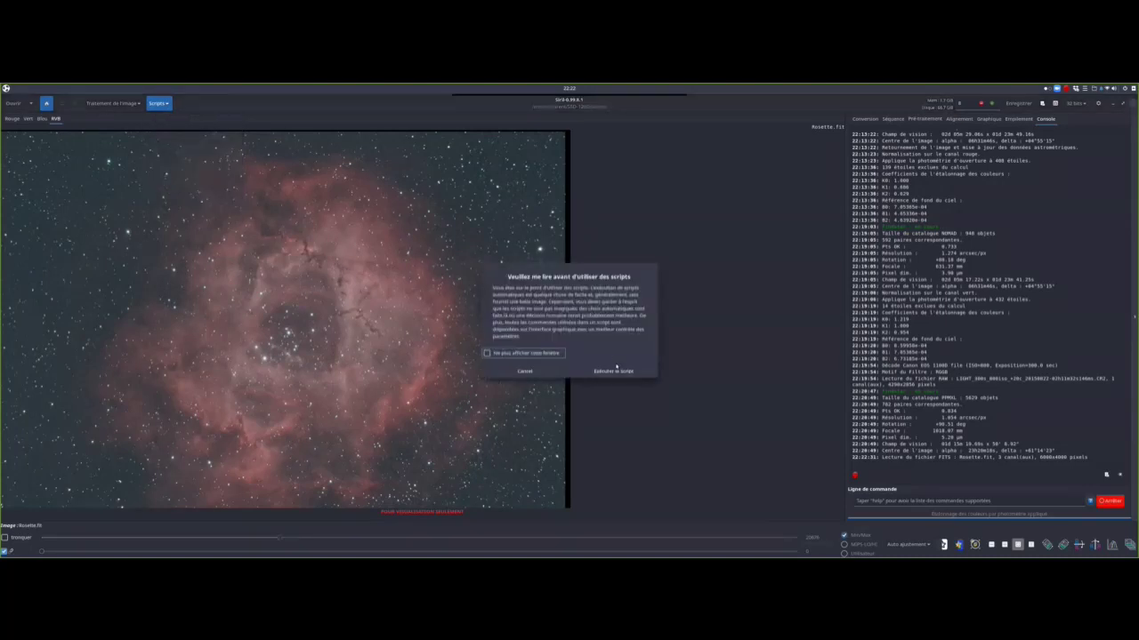
click(613, 371)
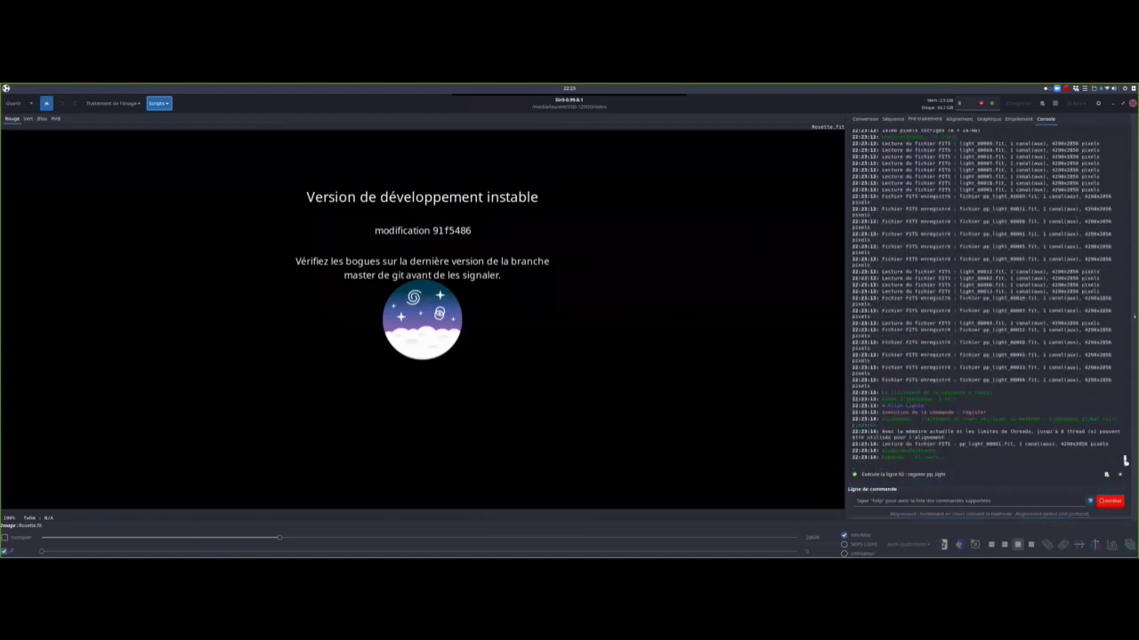
scroll(1124, 460, up, 15)
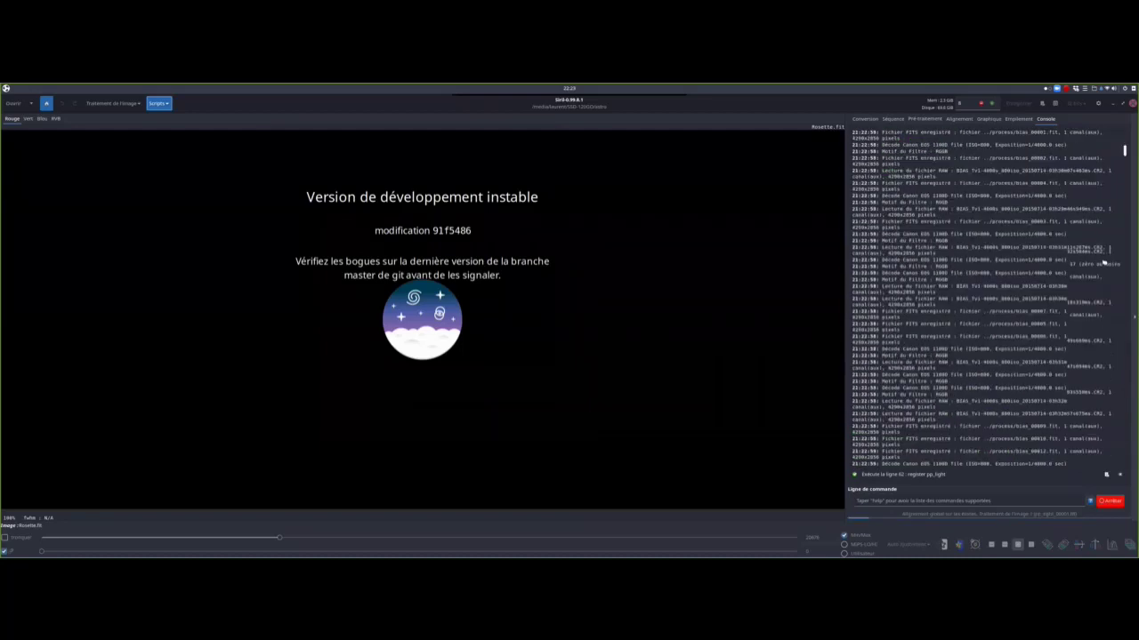
scroll(1103, 262, up, 5)
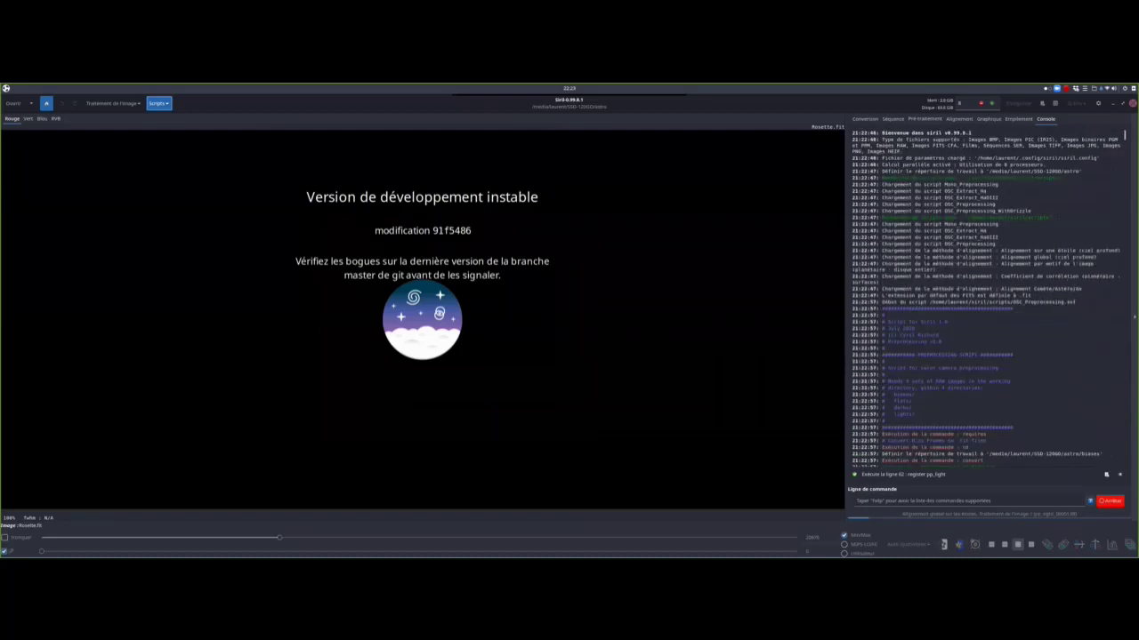
scroll(960, 368, down, 20)
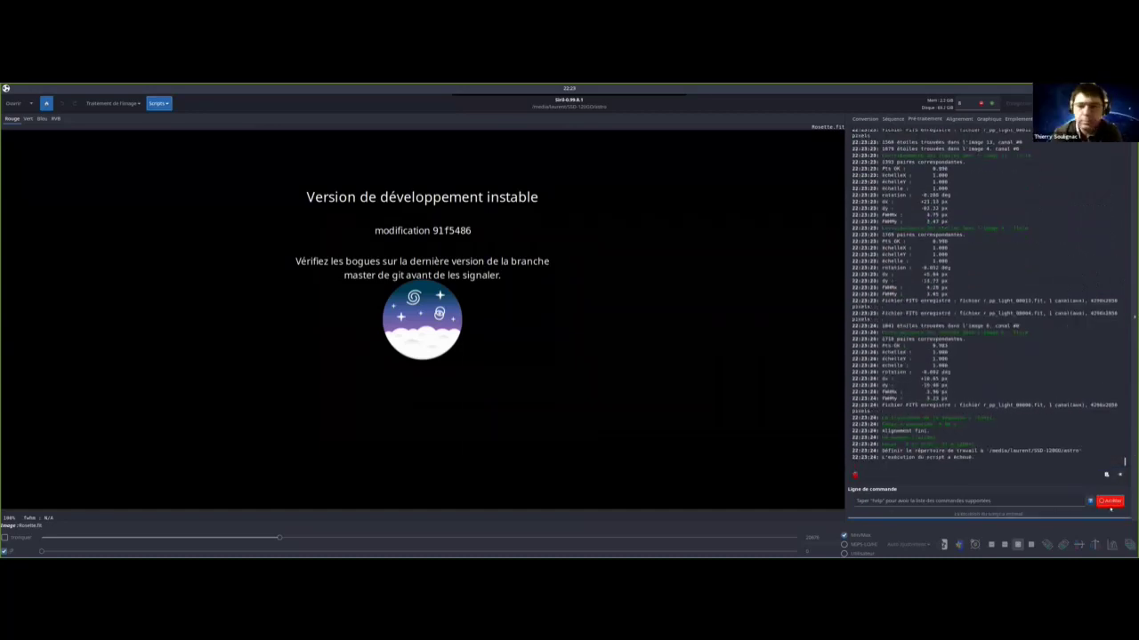
drag(1124, 463, 1123, 131)
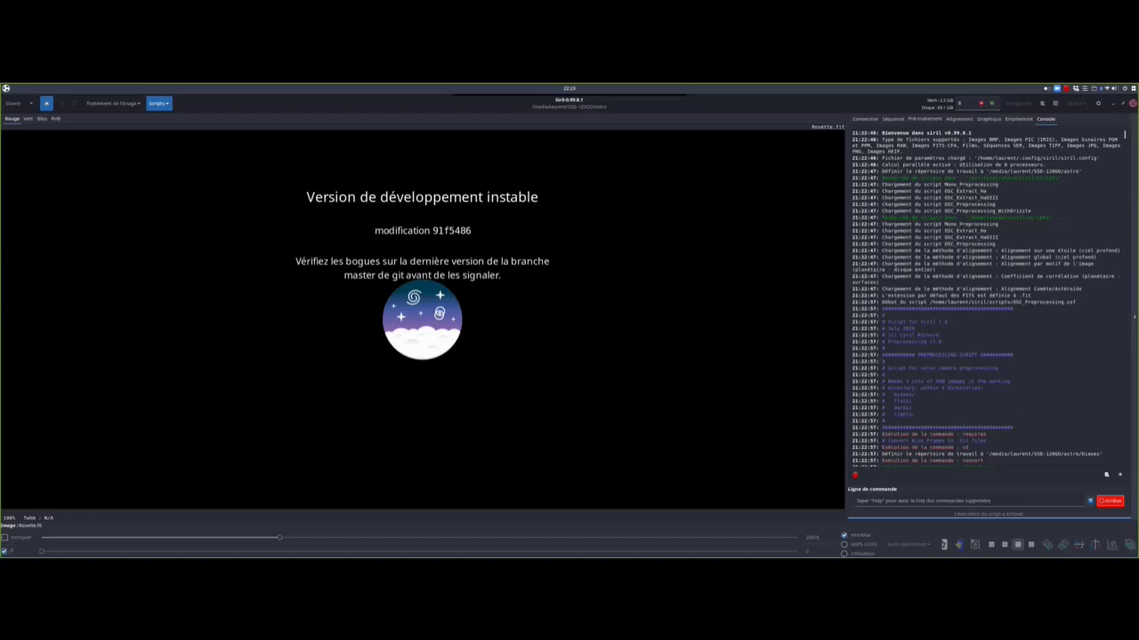
click(168, 103)
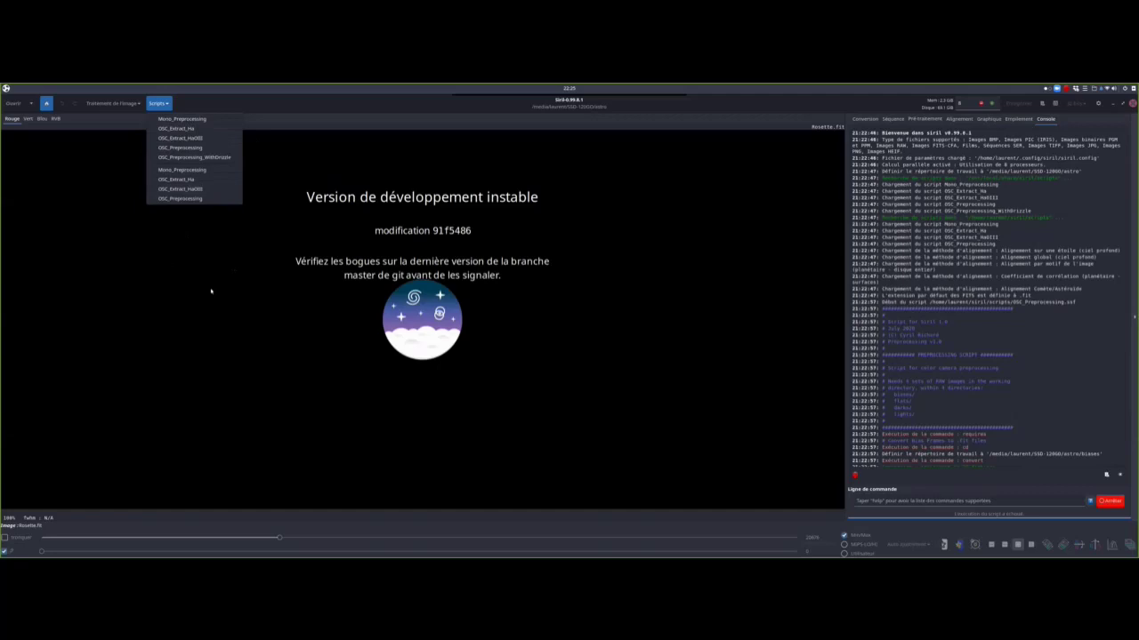
click(572, 289)
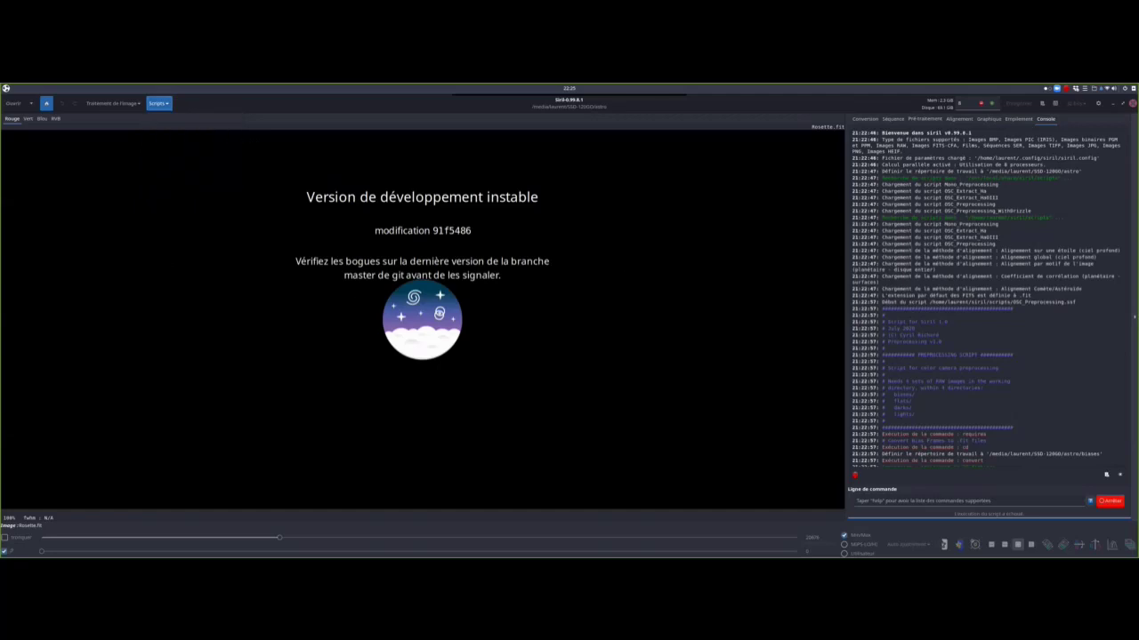
click(1093, 103)
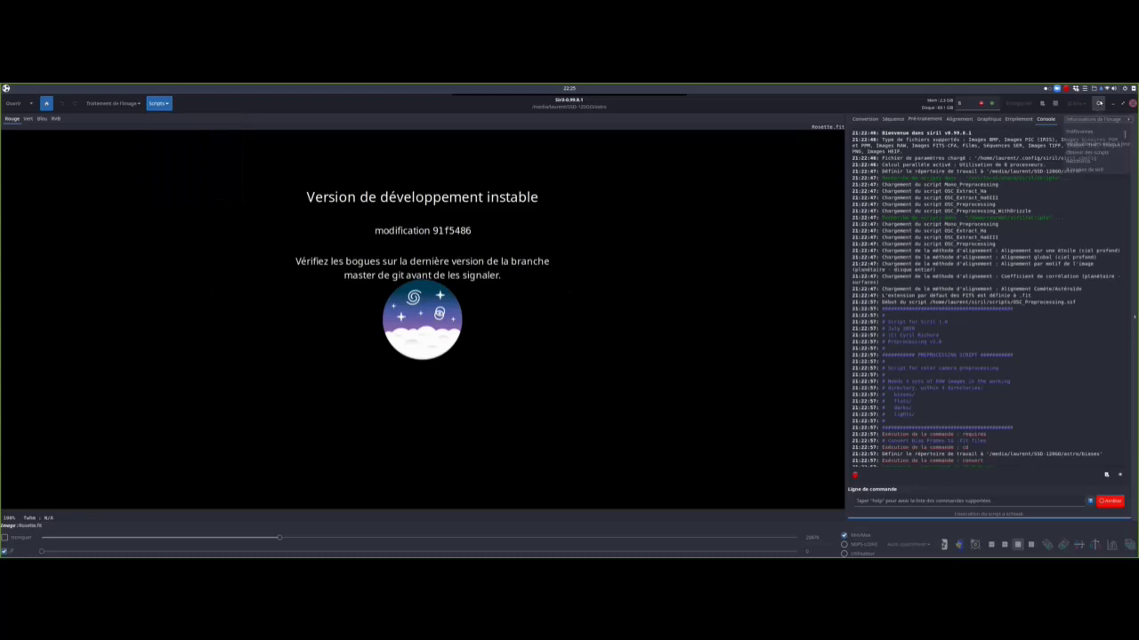
click(1093, 156)
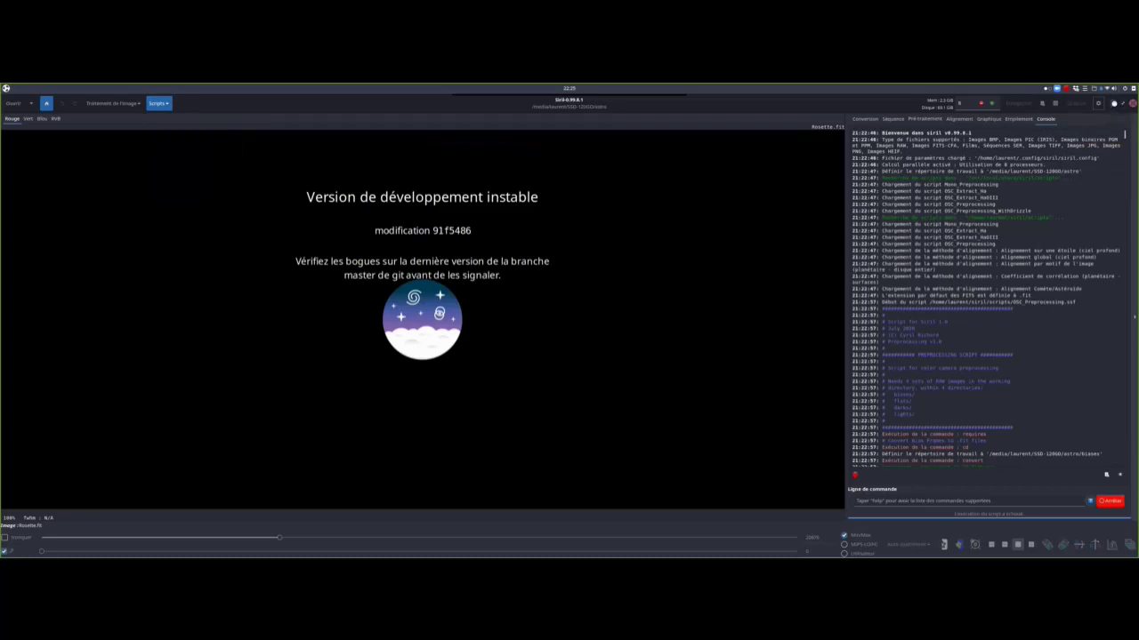
- Switch to Firefox and open the siril.org website in the tab showing the SIMBAD star page
click(1114, 104)
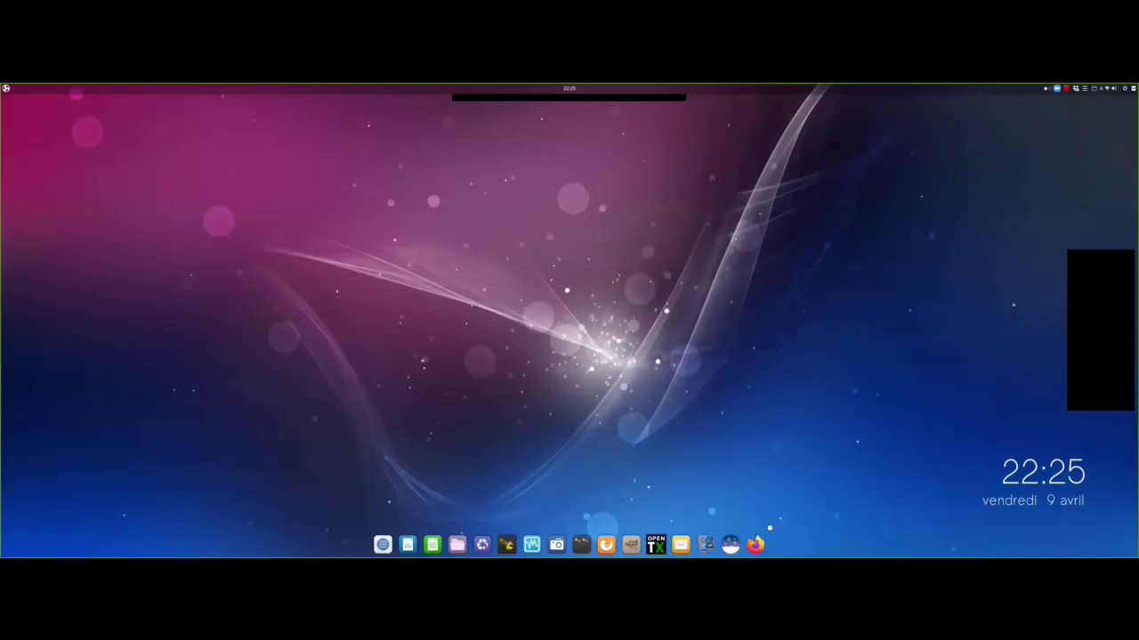
click(752, 537)
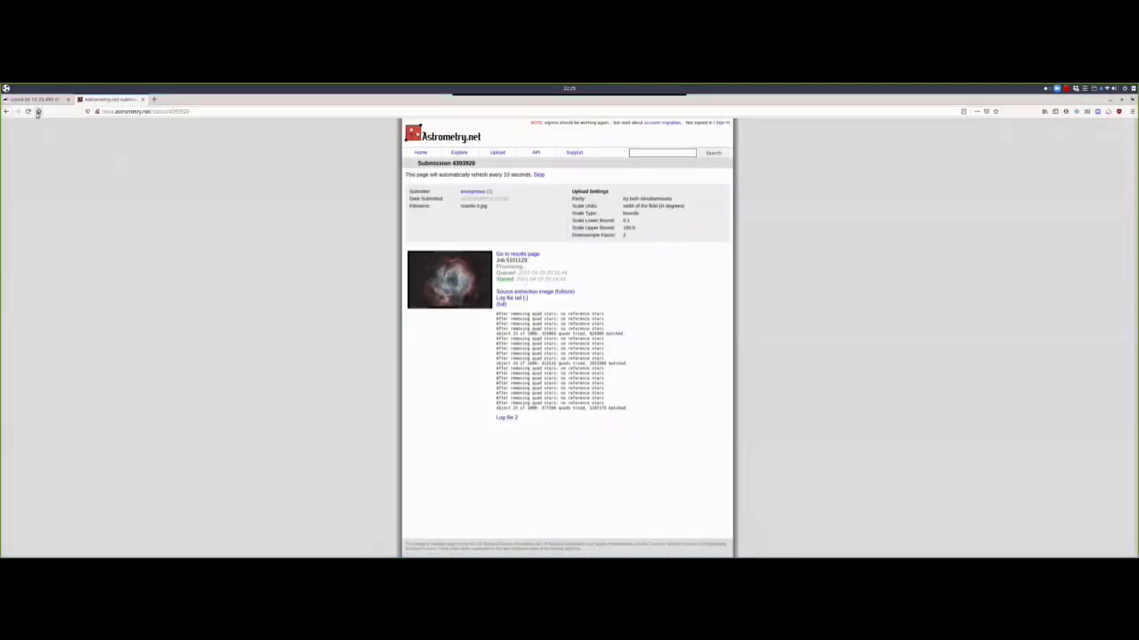
click(37, 100)
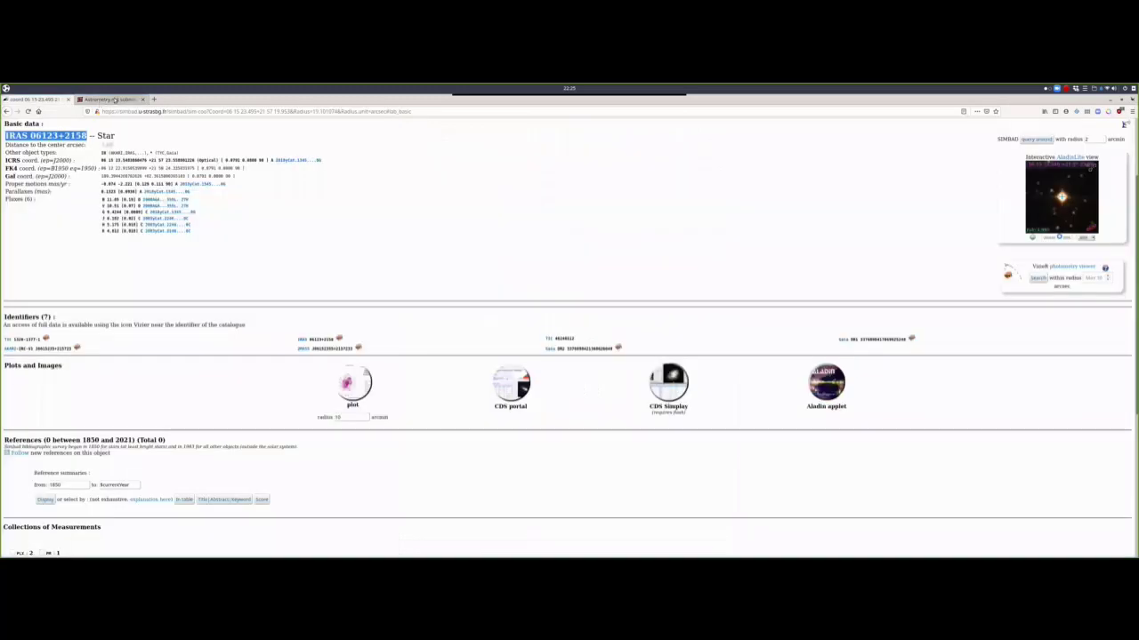
click(102, 111)
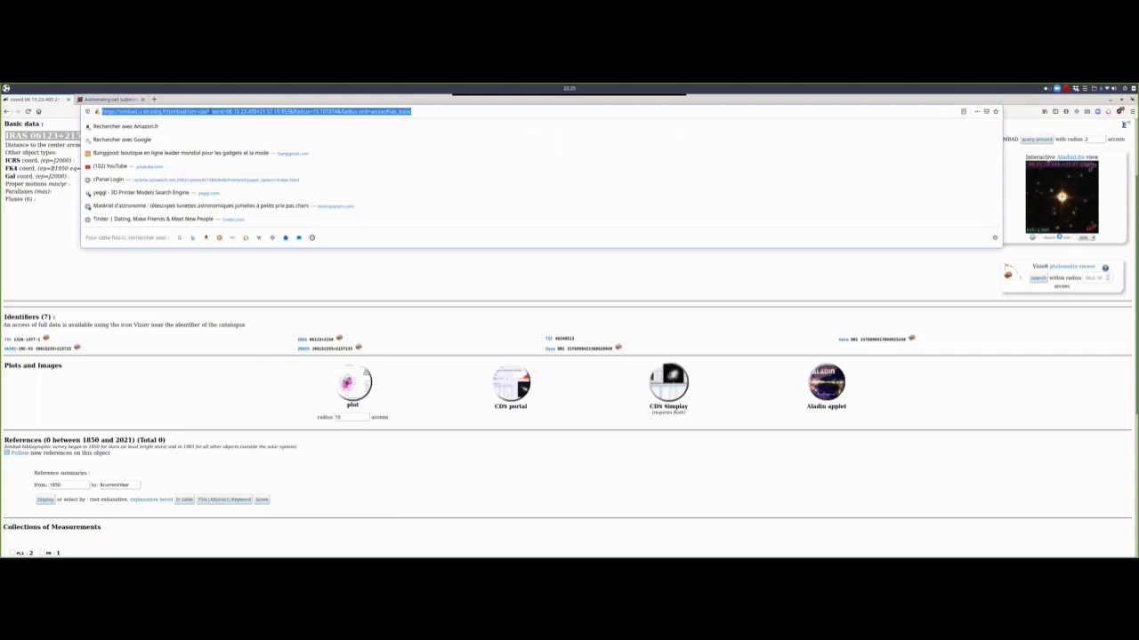
text(www.simt.org)
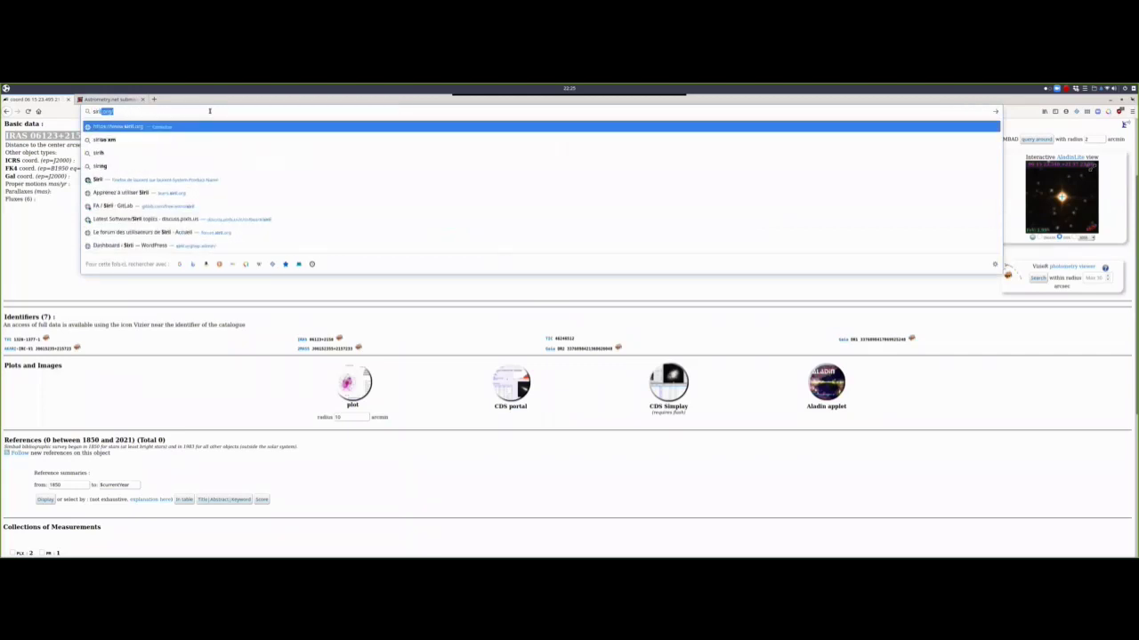
key(Return)
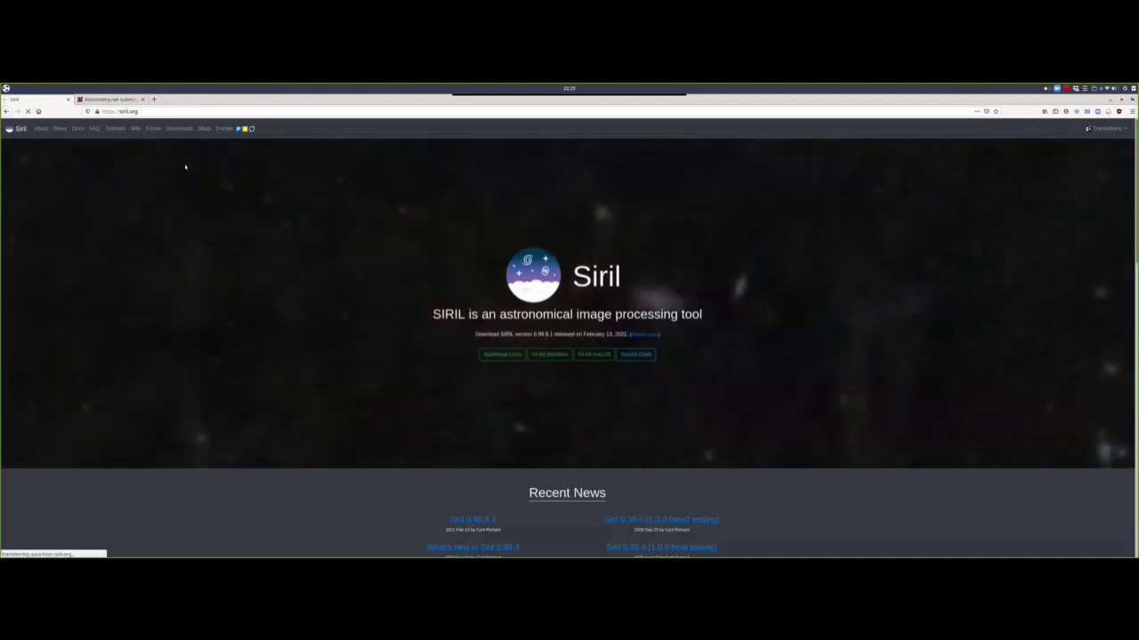
- Open the Siril wiki, switch the page to French, and look through its introduction and news
click(135, 129)
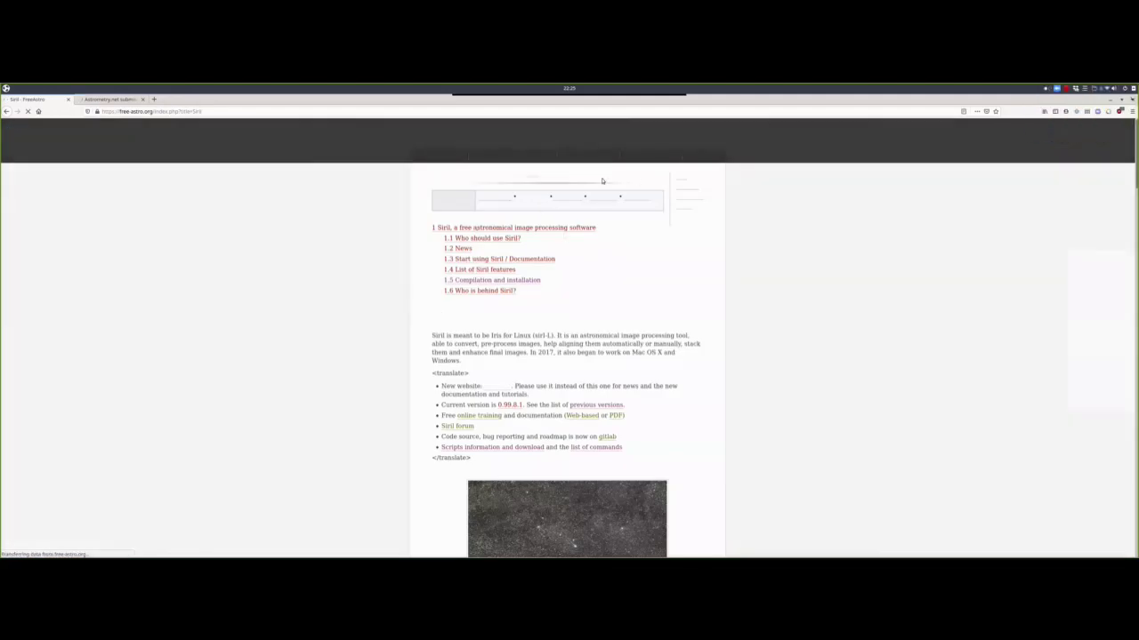
click(572, 197)
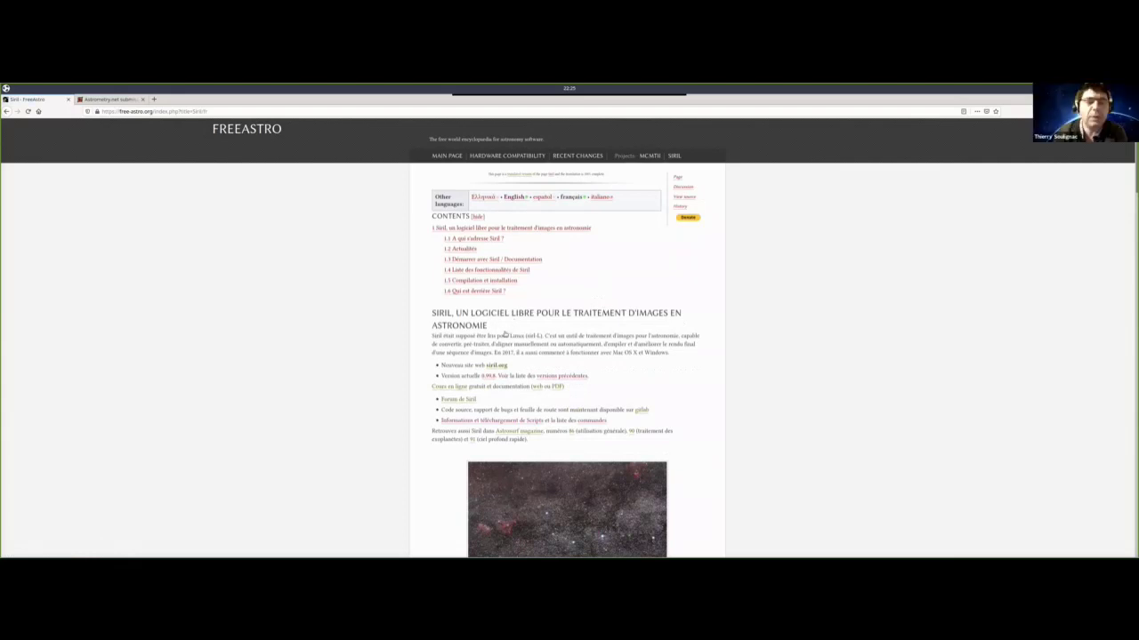
scroll(512, 339, down, 1)
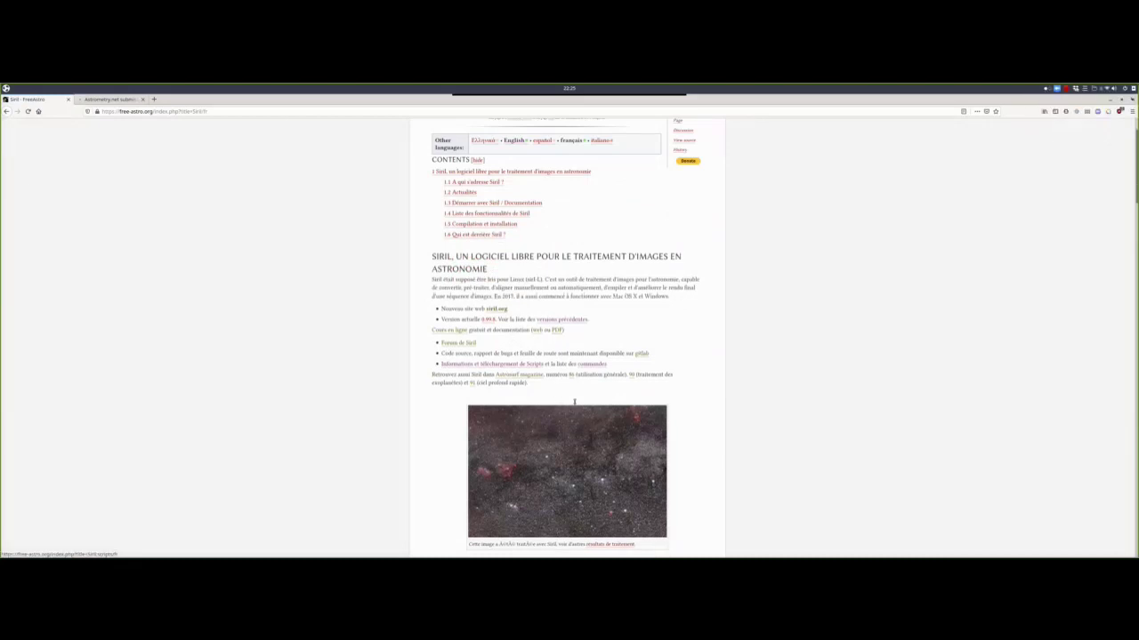
scroll(574, 402, down, 5)
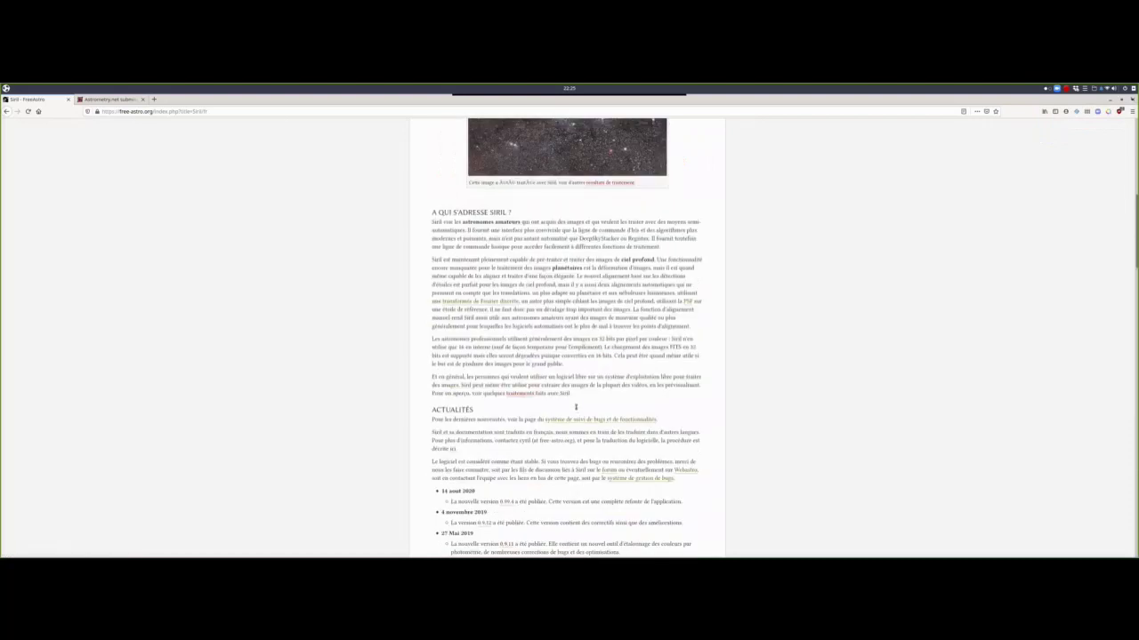
scroll(576, 410, down, 3)
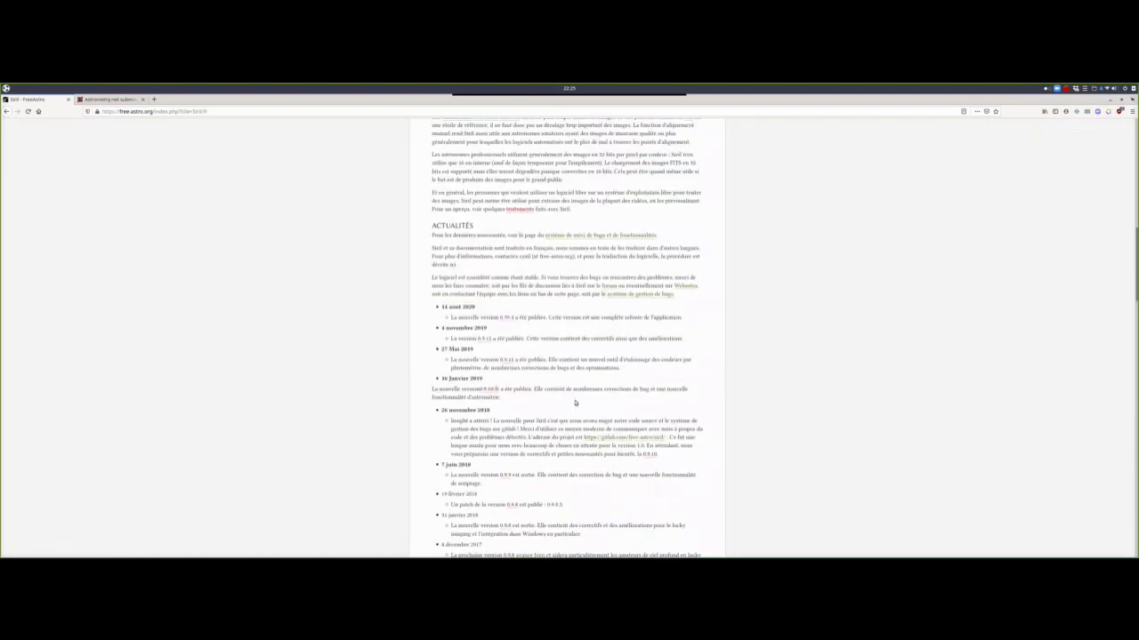
- Look through the rest of the French Siril wiki page, down to the features and authors, and return to the English version
scroll(1092, 419, down, 10)
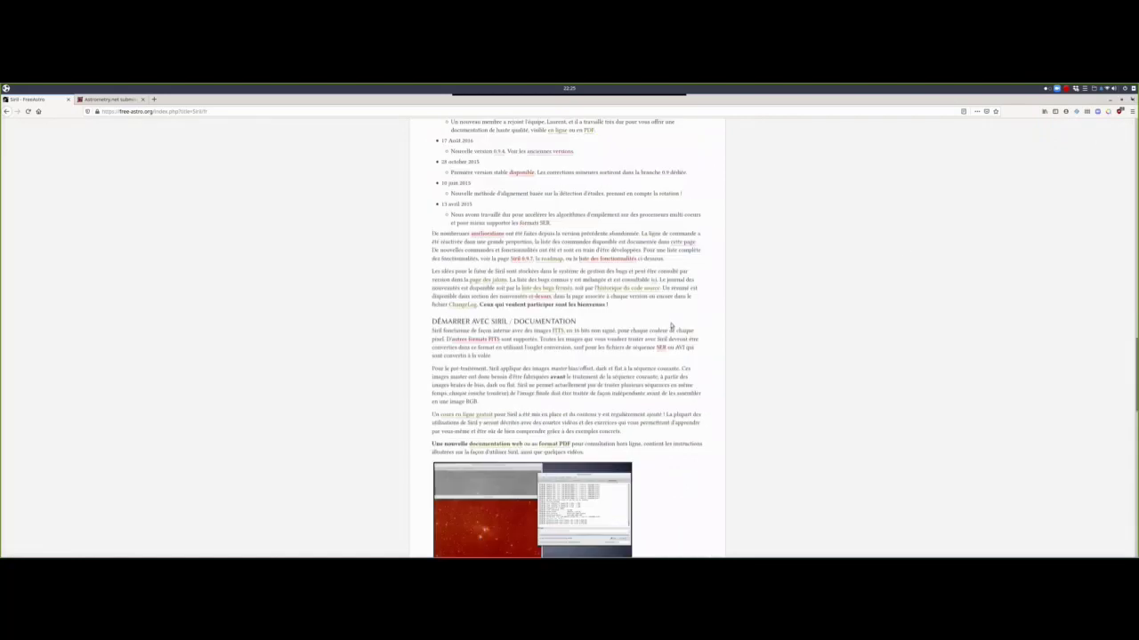
scroll(672, 326, down, 10)
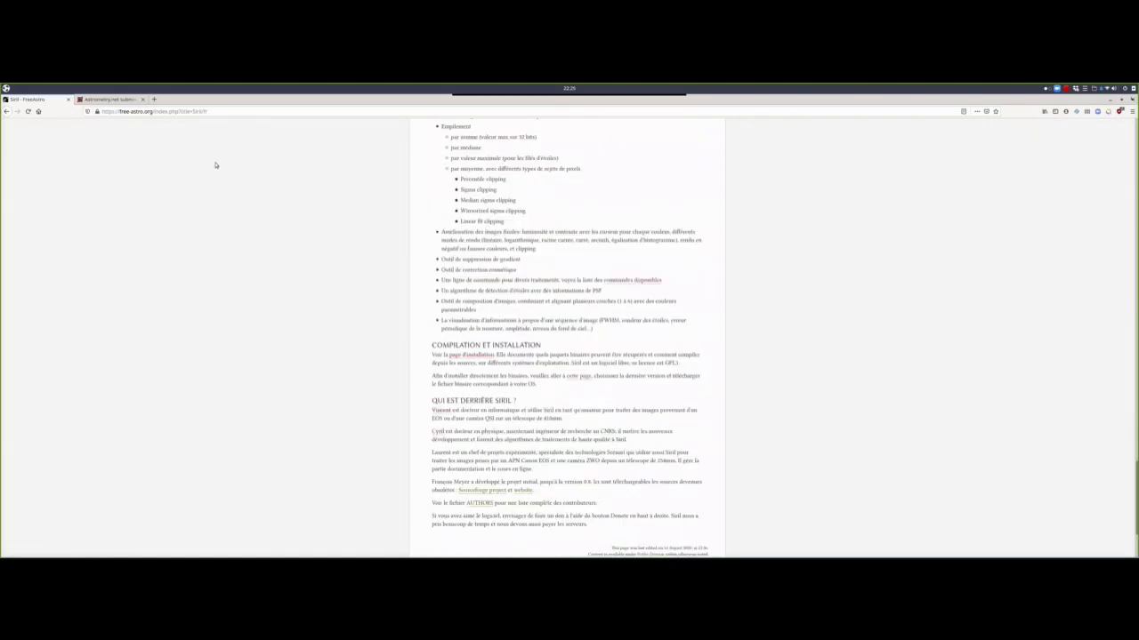
scroll(216, 166, down, 2)
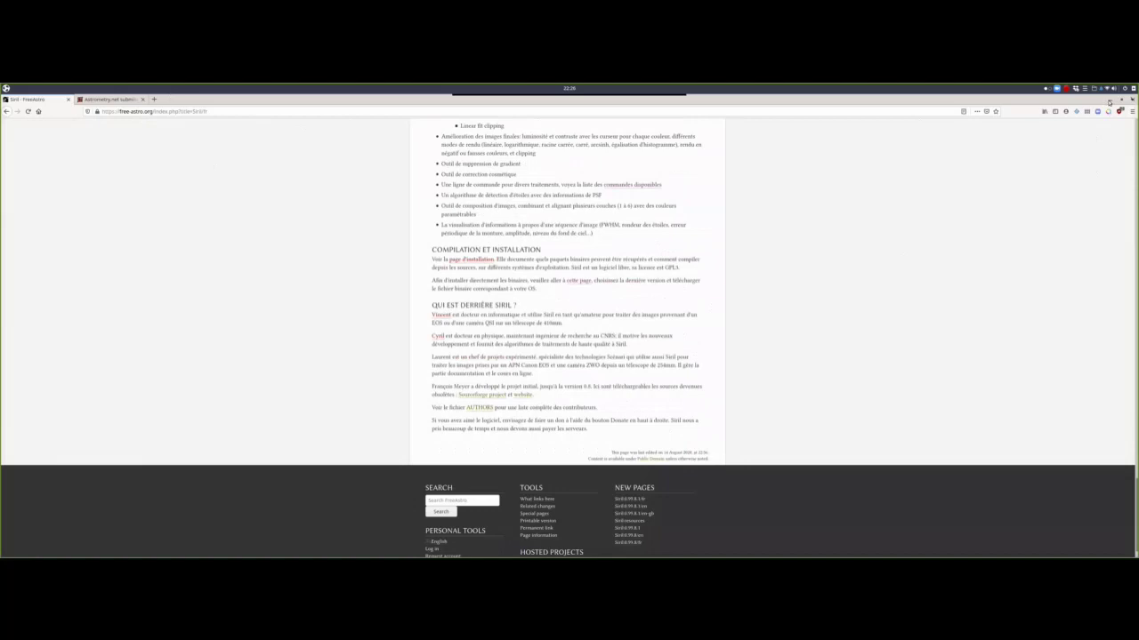
key(Home)
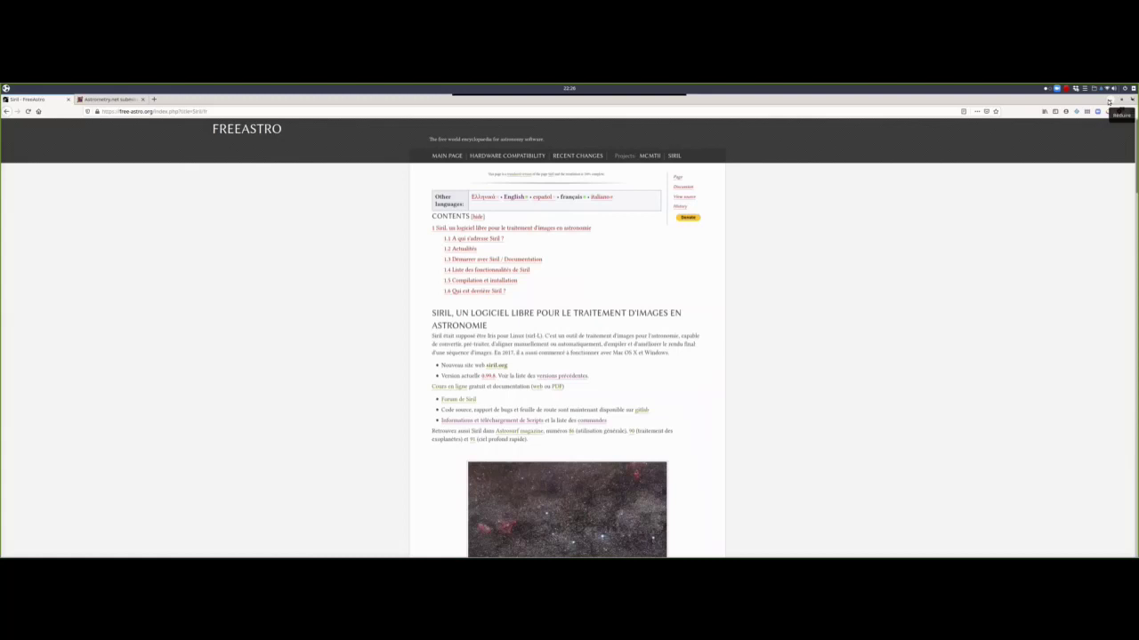
click(6, 111)
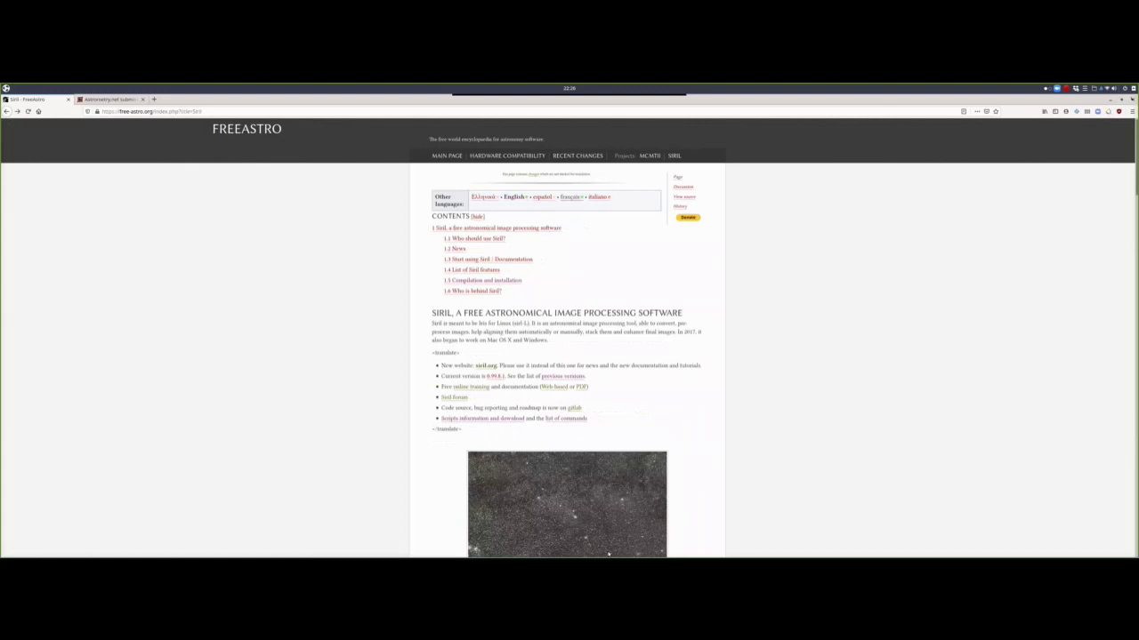
- Switch to Siril and show the application menu's entry for obtaining scripts, closing the menu without choosing anything
click(1109, 99)
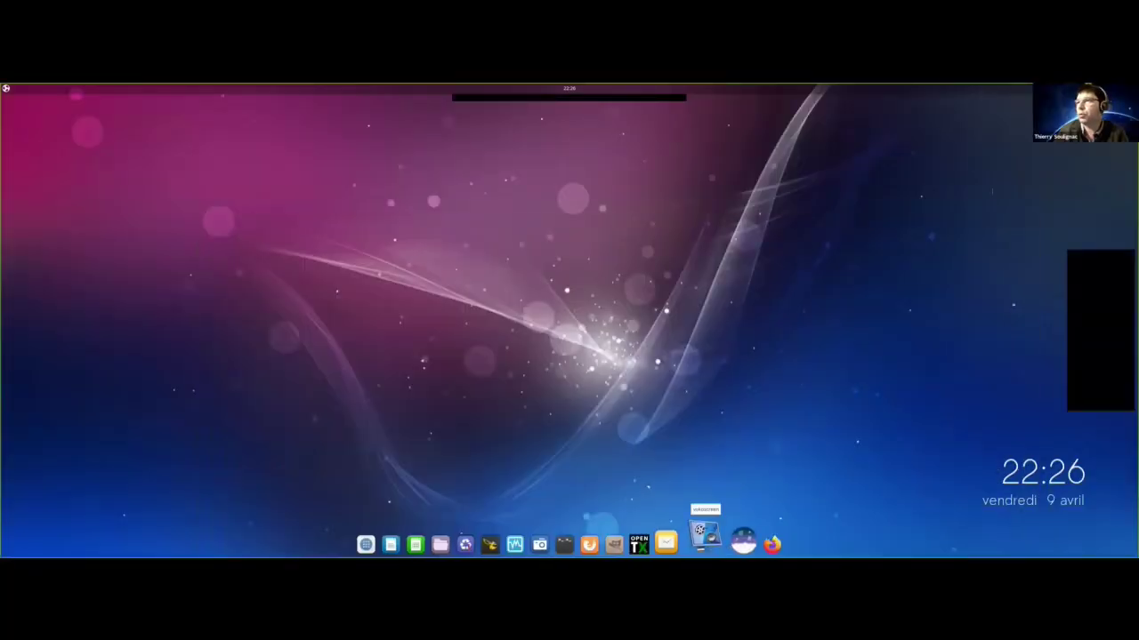
click(705, 544)
click(1116, 103)
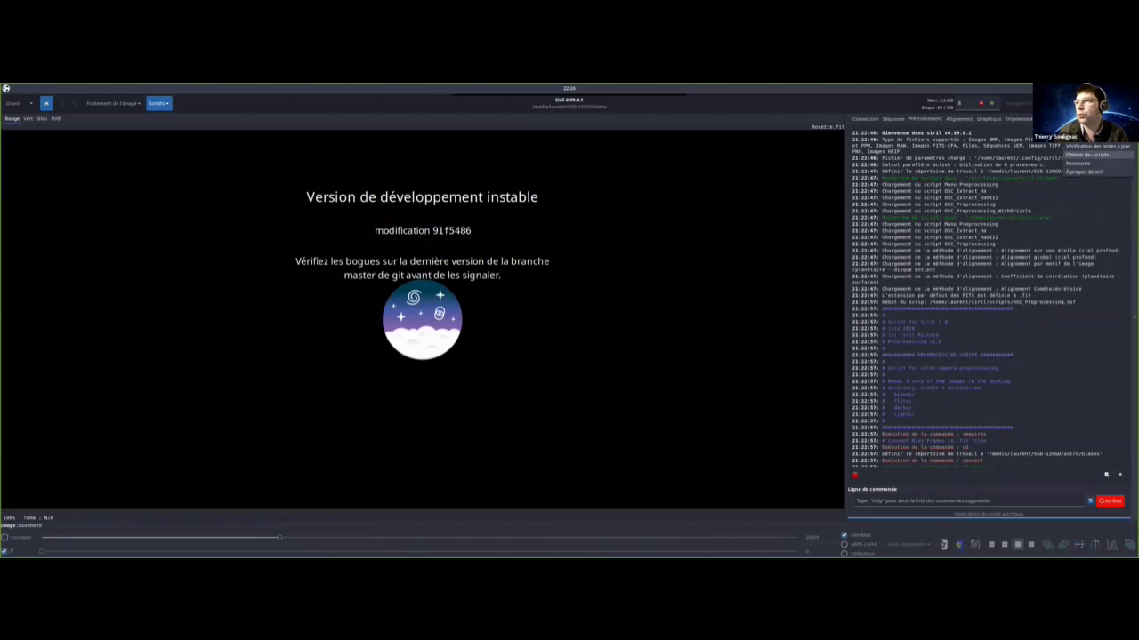
click(784, 217)
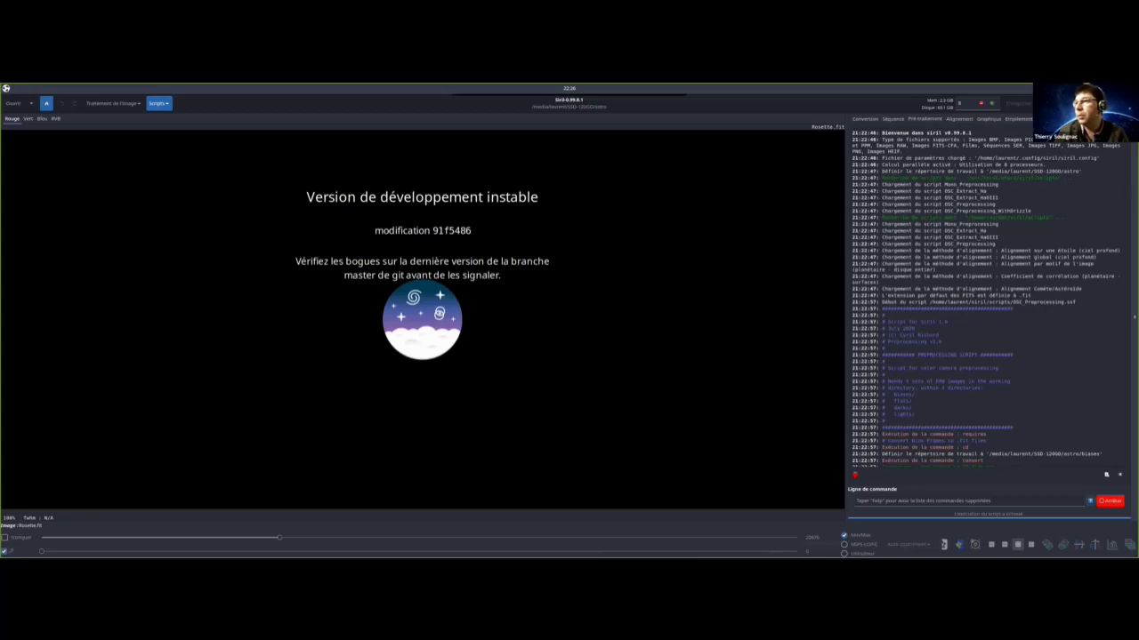
click(1097, 103)
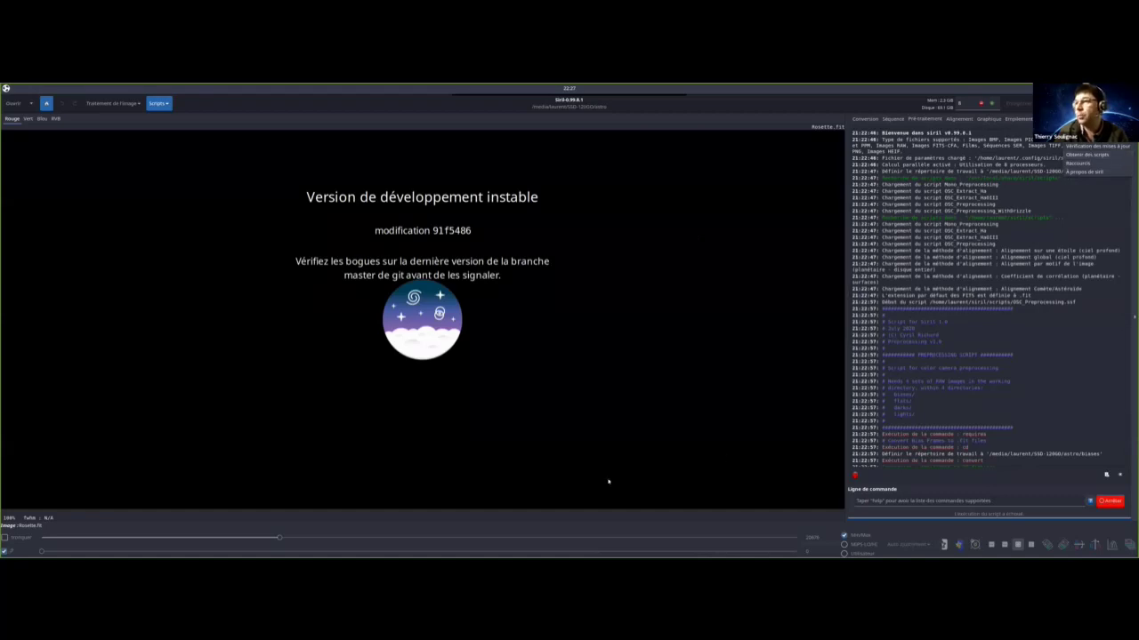
click(611, 554)
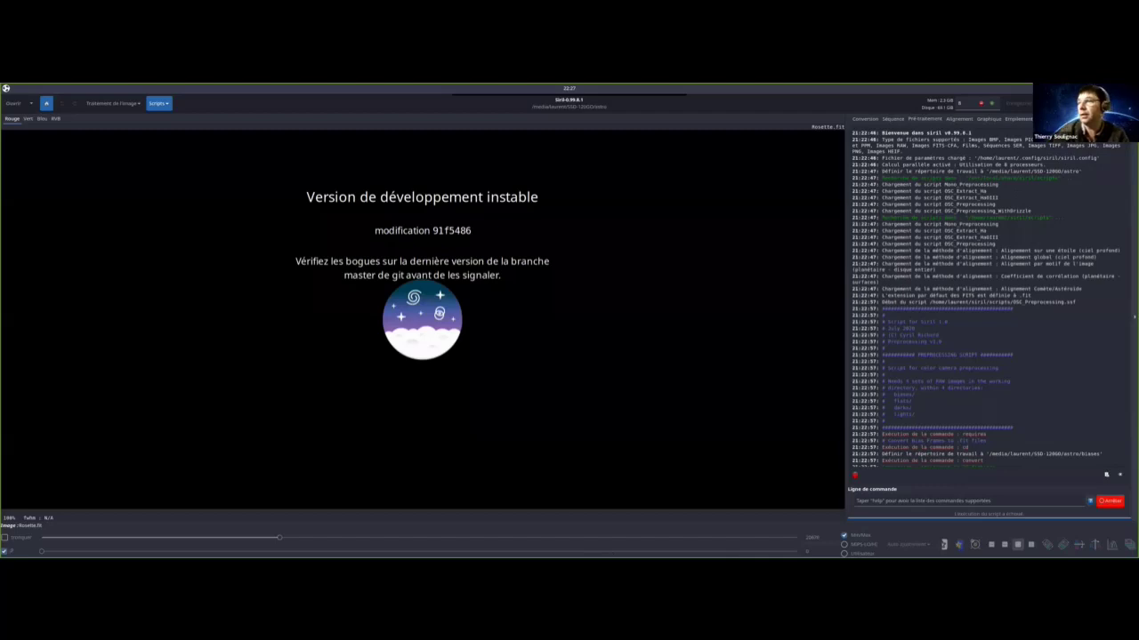
- Switch back to Firefox and view the wiki's Start using Siril / Documentation section and the news entries above it
key(super+Down)
key(super+d)
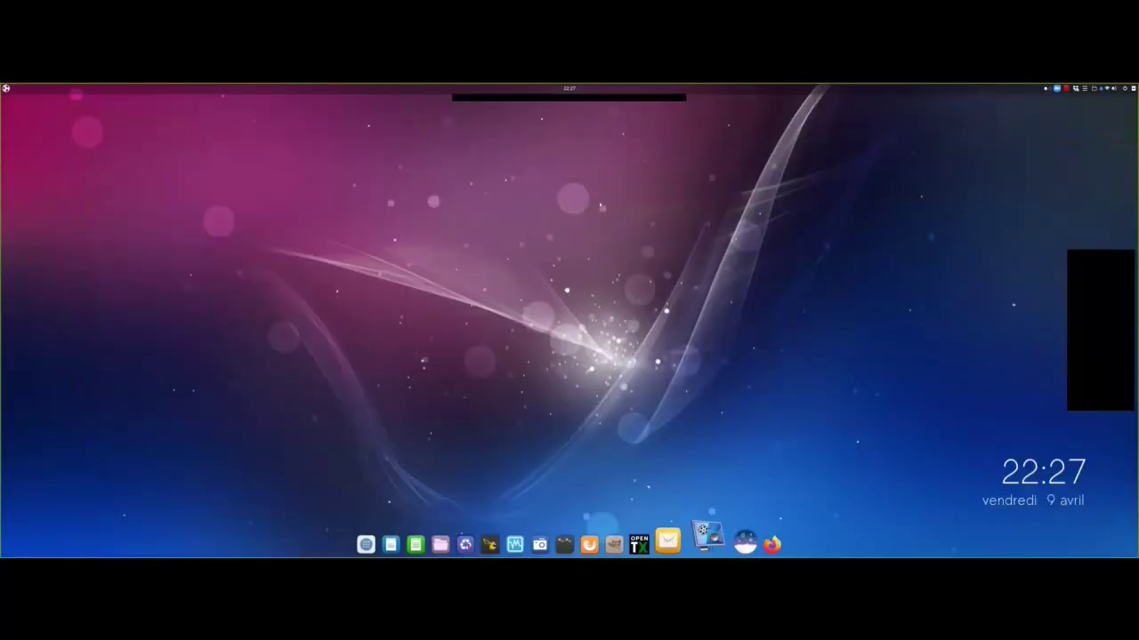
key(alt+Tab)
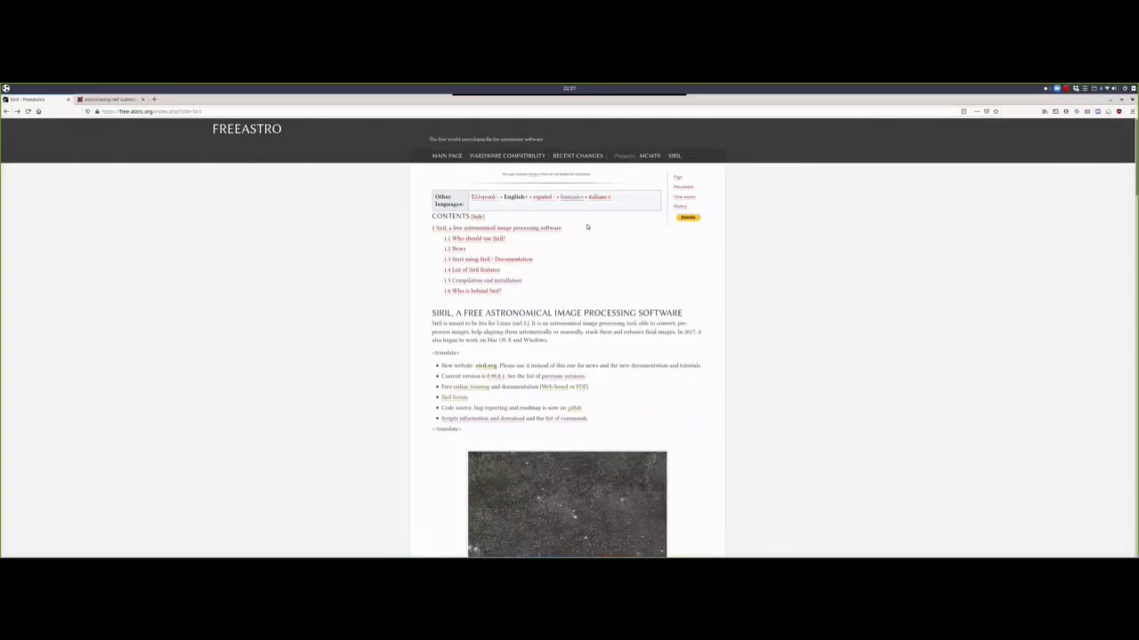
click(496, 261)
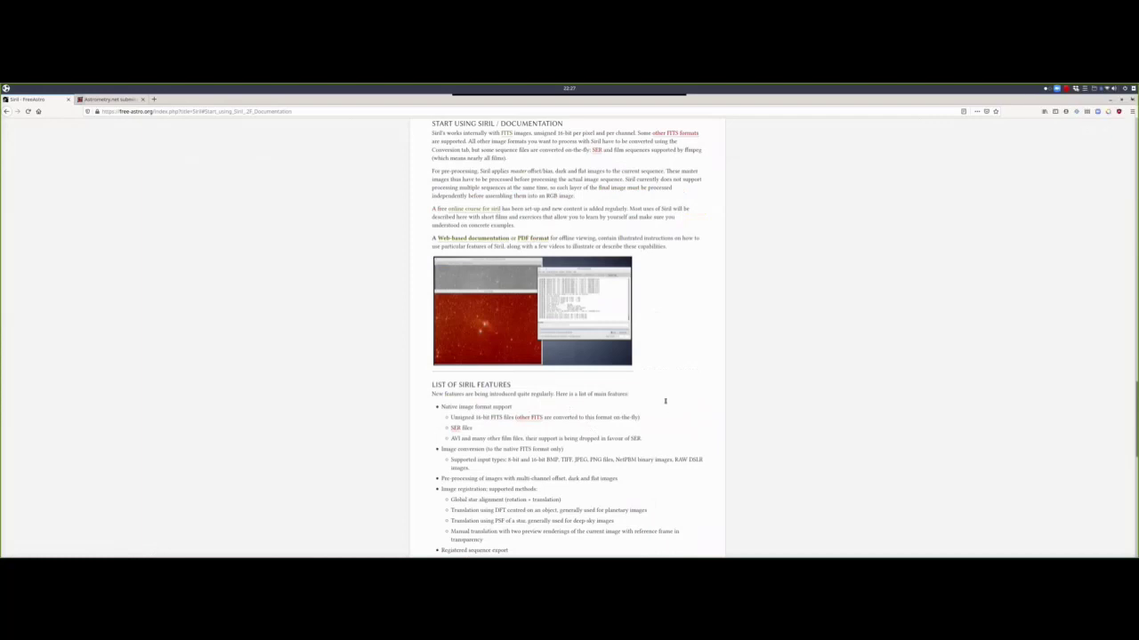
scroll(626, 432, up, 3)
scroll(626, 432, up, 6)
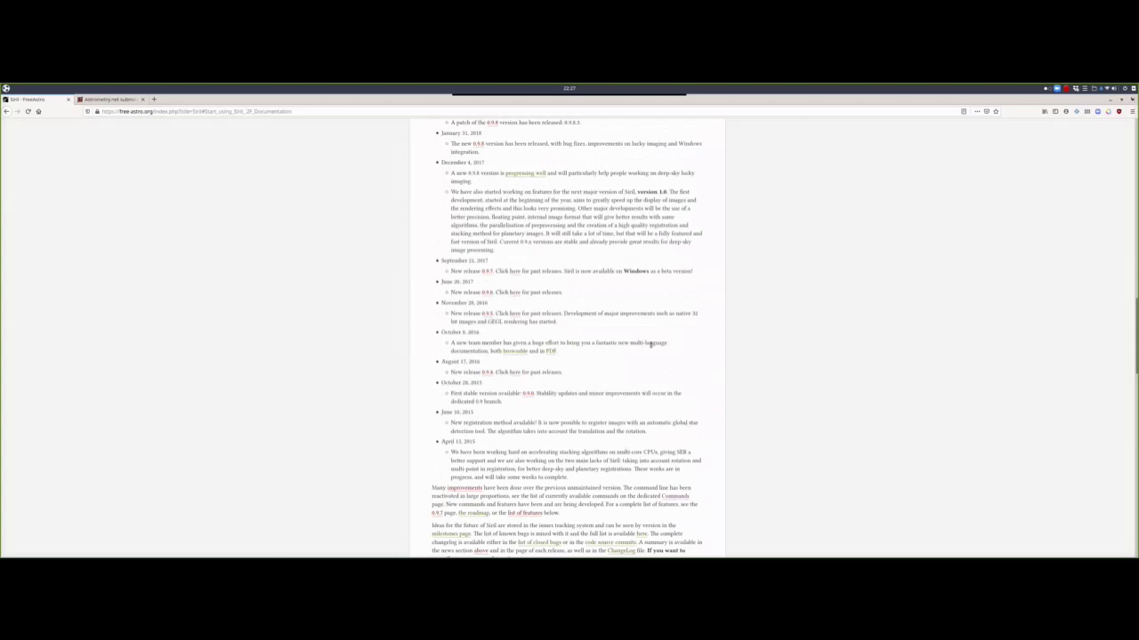
scroll(645, 390, down, 6)
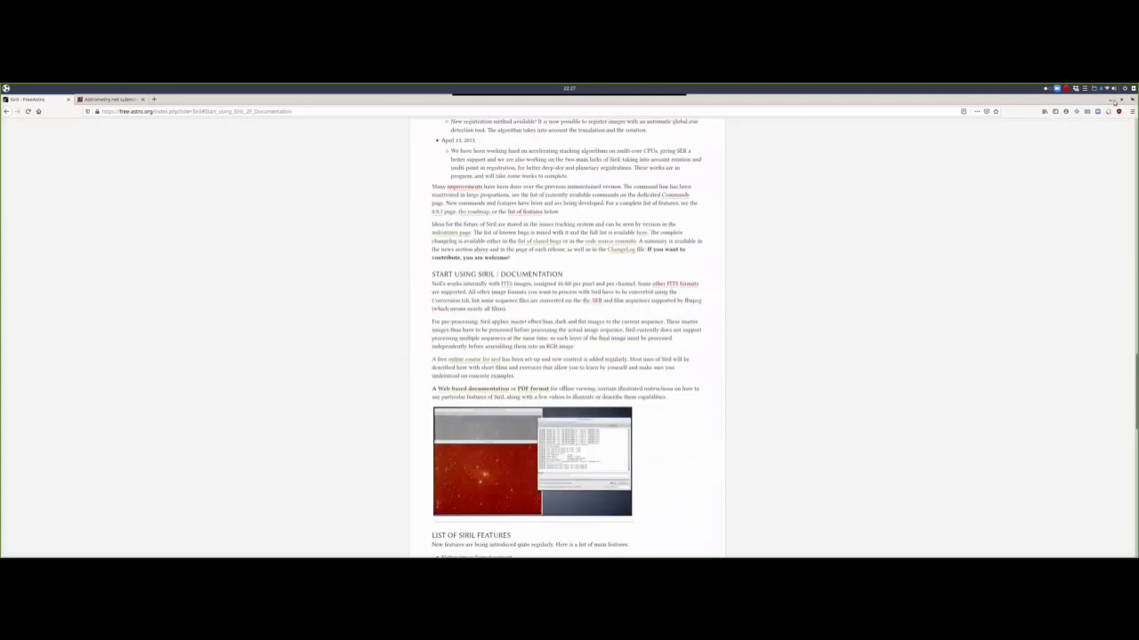
- Switch to Siril and show the script directories in the Scripts section of the preferences
click(1108, 98)
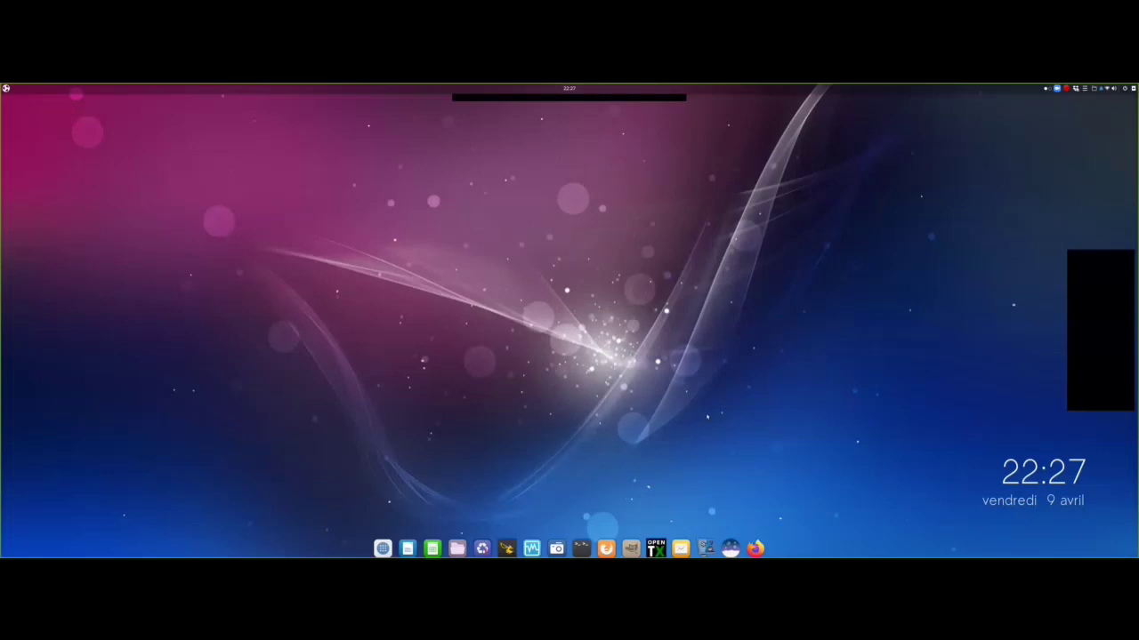
click(731, 538)
click(1098, 103)
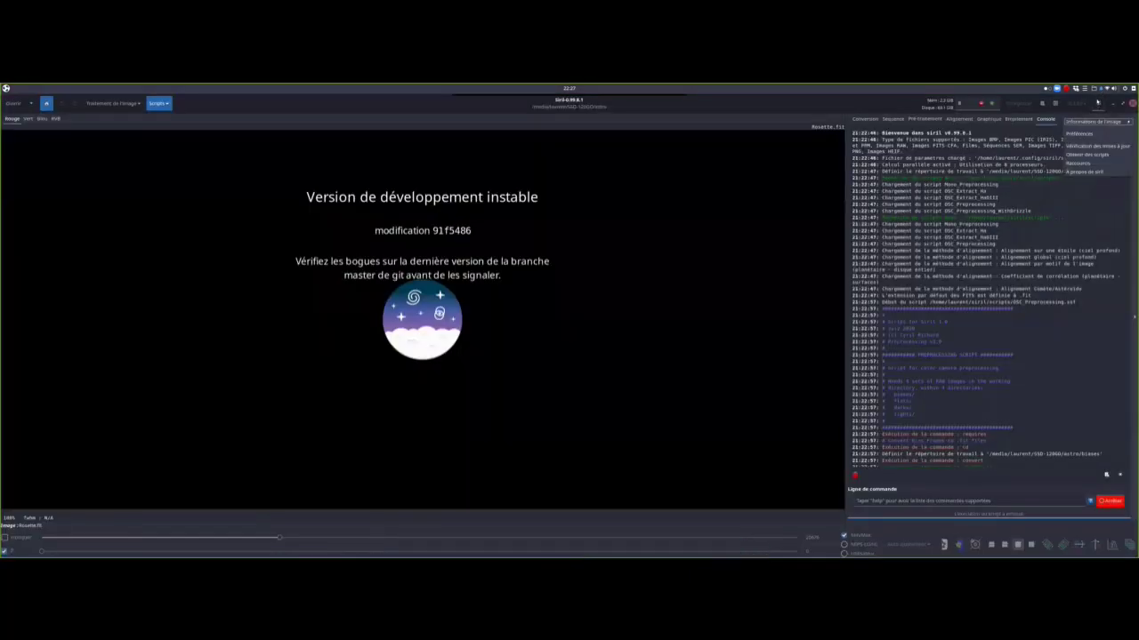
click(1080, 133)
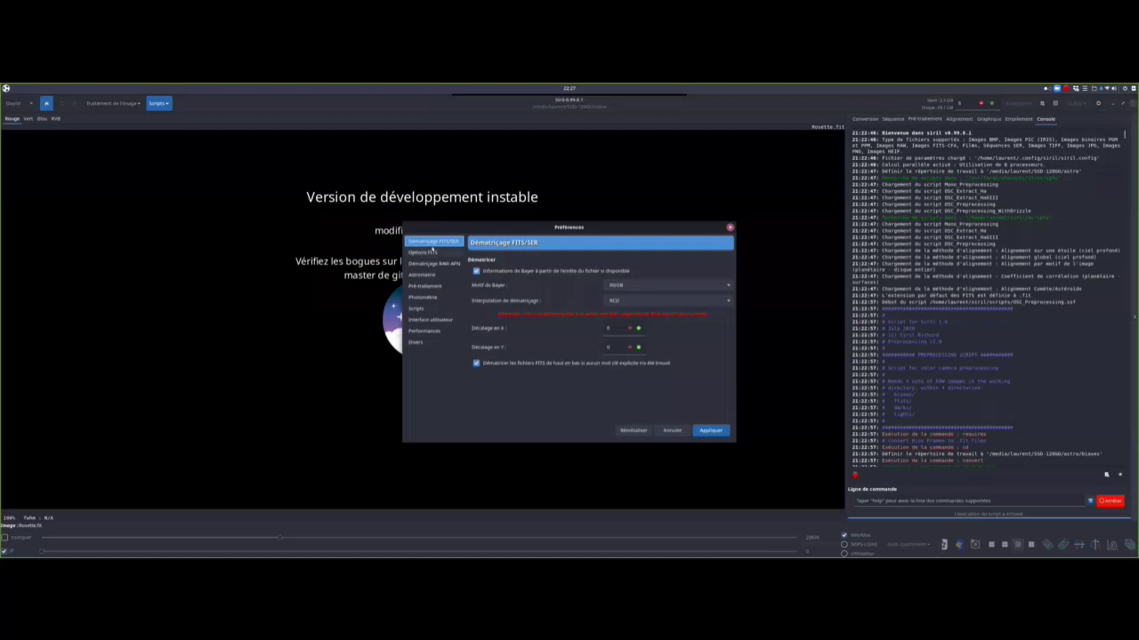
click(416, 308)
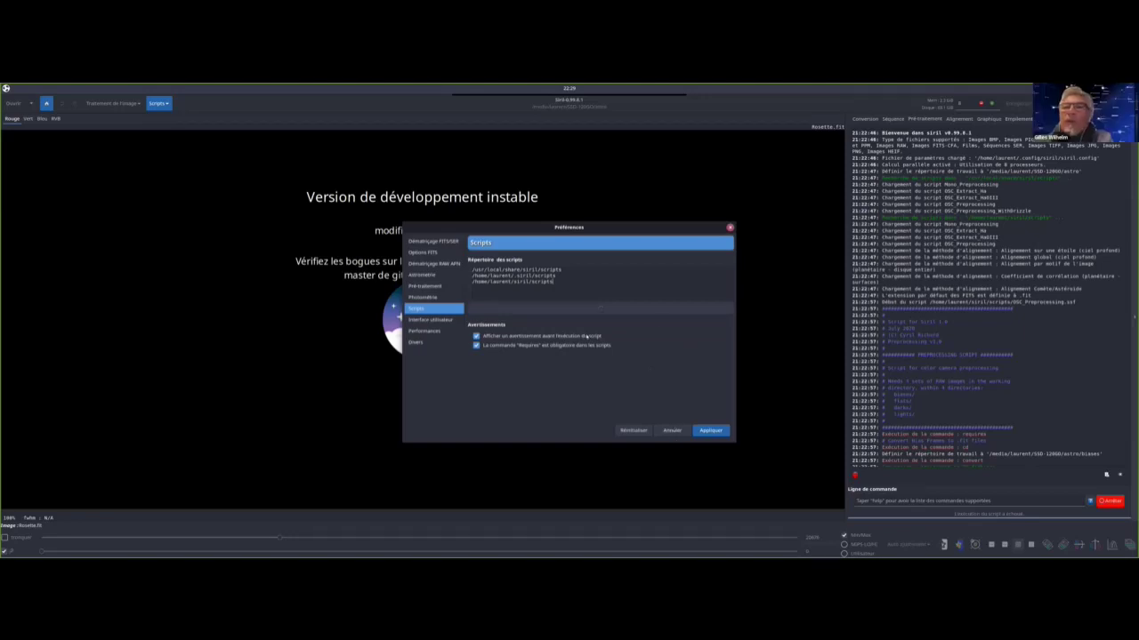
- Reload the scripts from the listed directories and close the preferences without applying changes
click(604, 311)
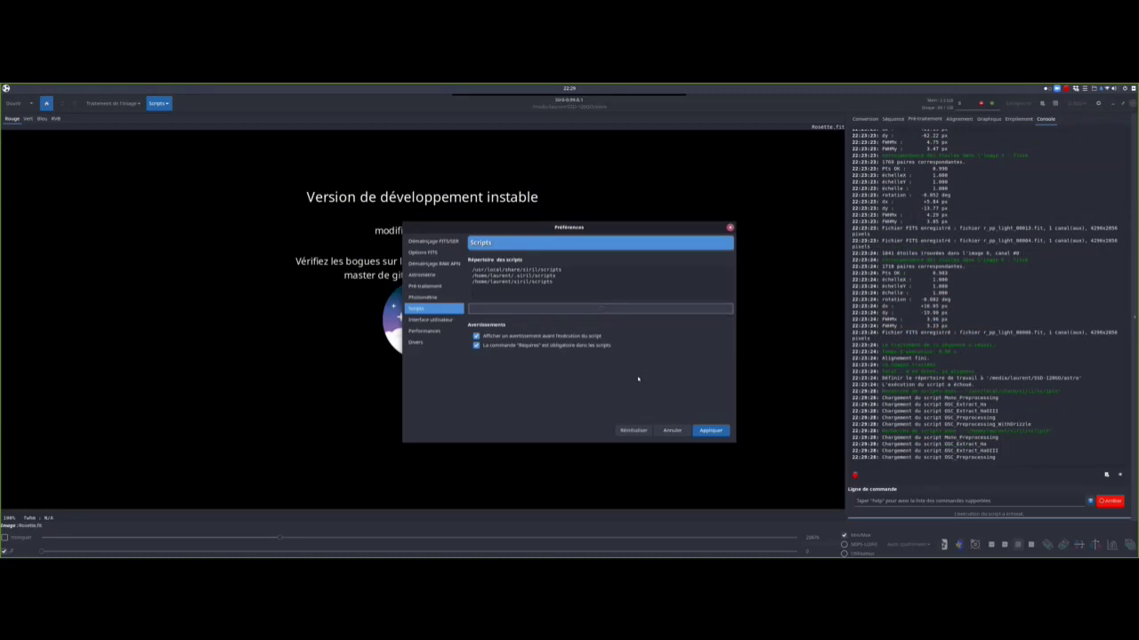
click(1099, 103)
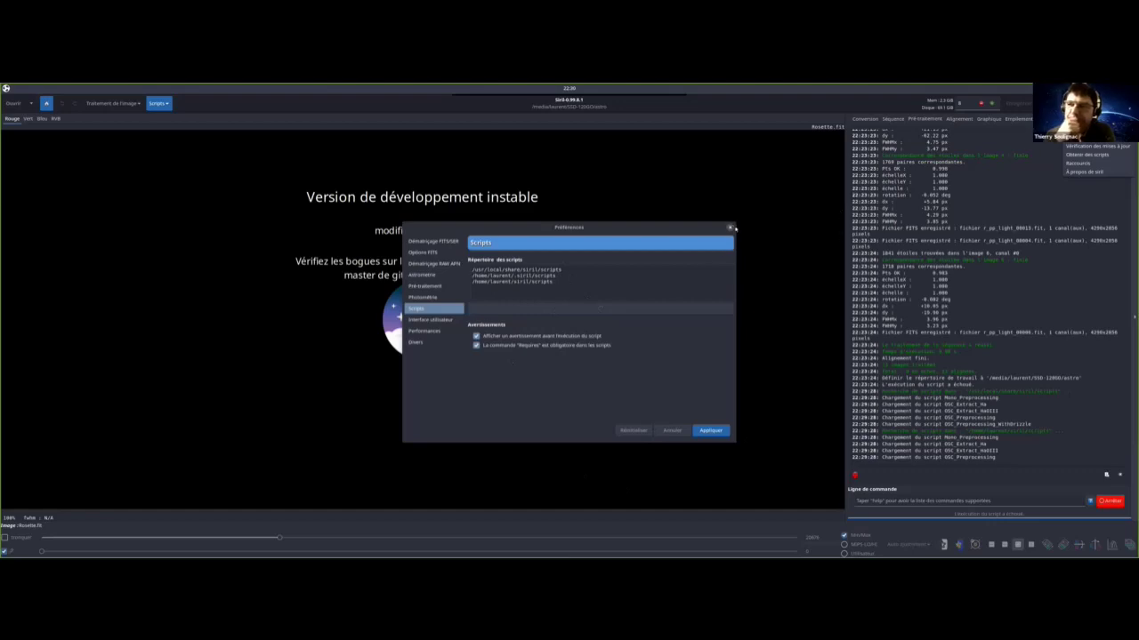
click(671, 430)
click(1115, 103)
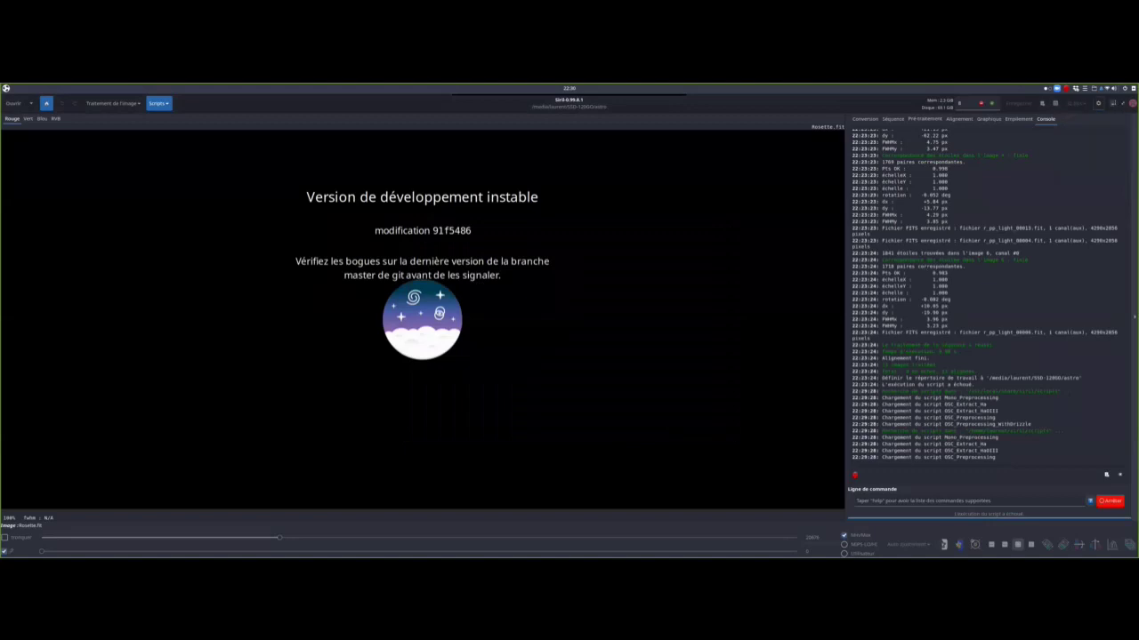
- Switch to Firefox and open the scripts information and download page from the introduction of the Siril wiki
click(1112, 103)
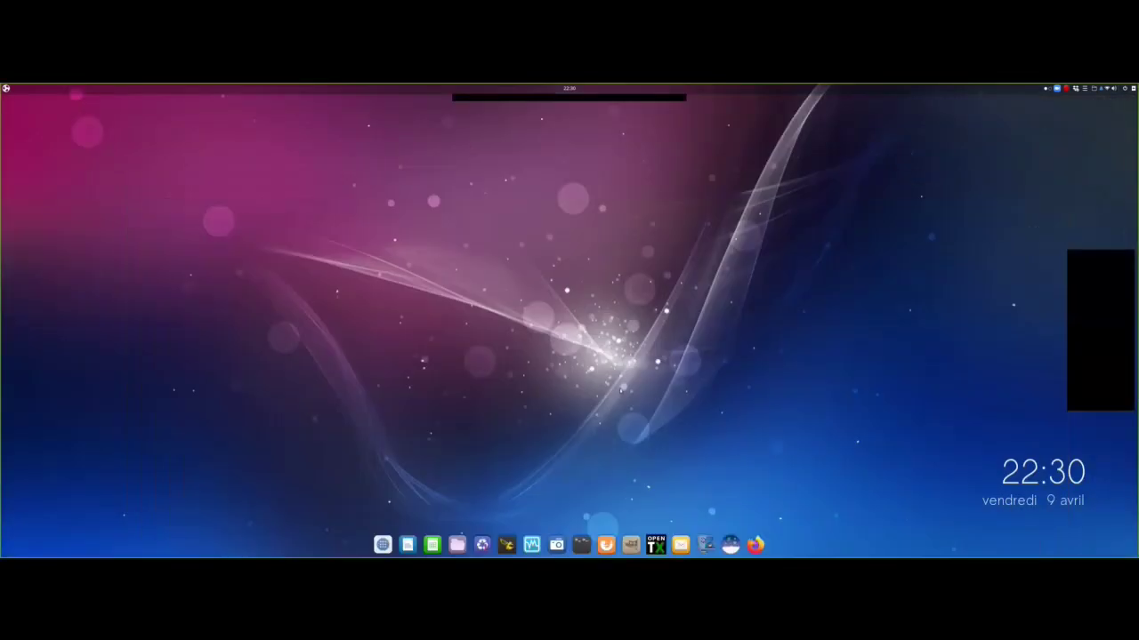
click(757, 538)
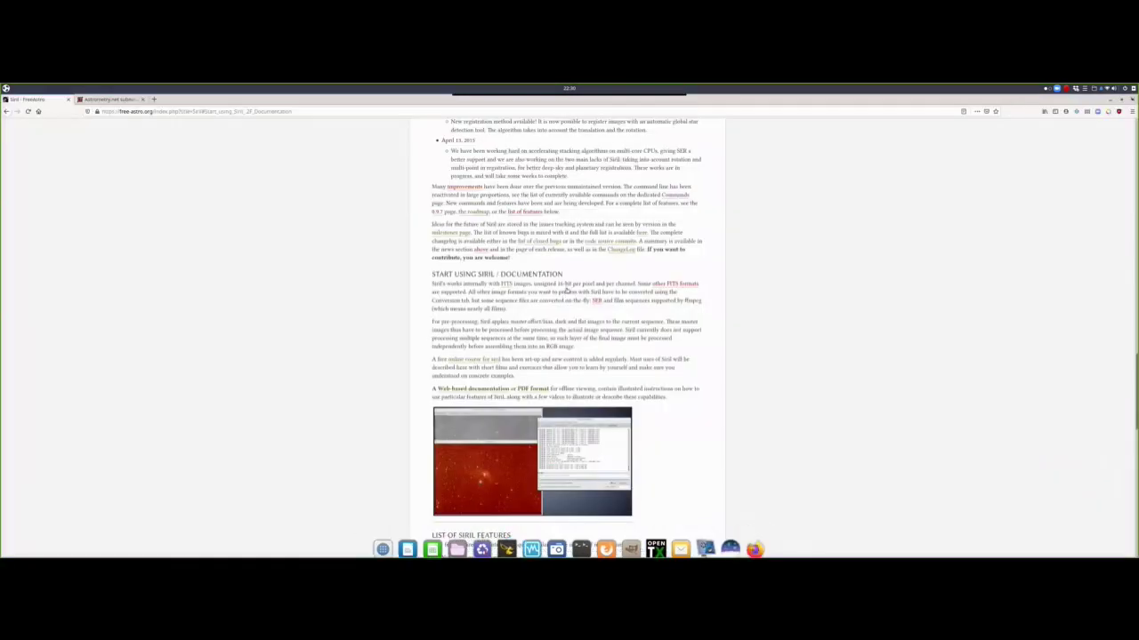
scroll(565, 289, up, 3)
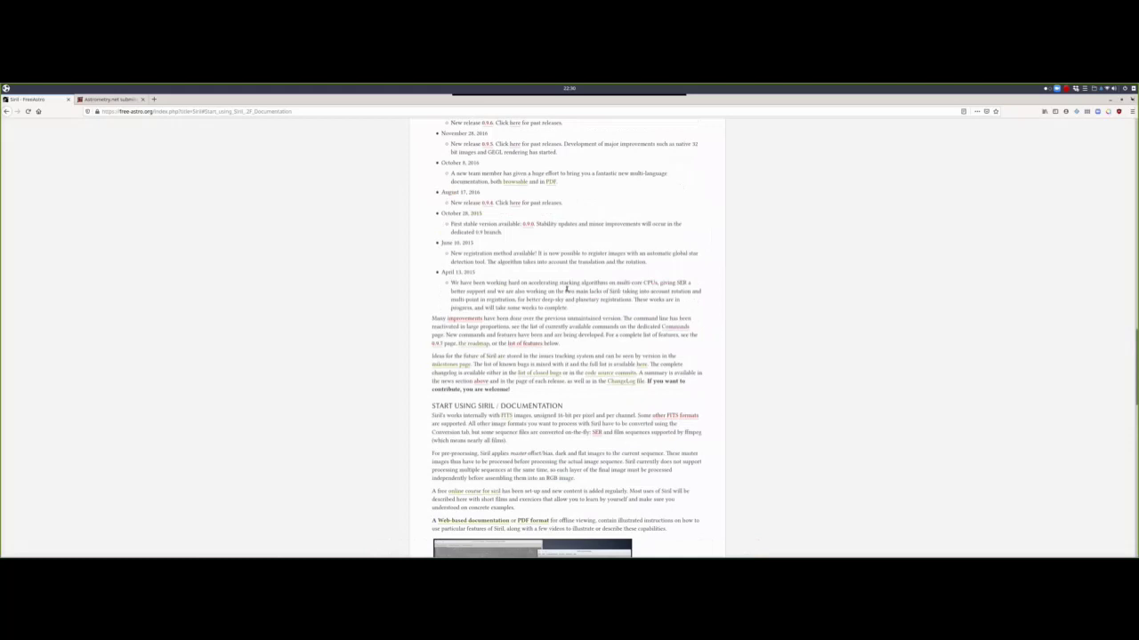
scroll(565, 290, up, 5)
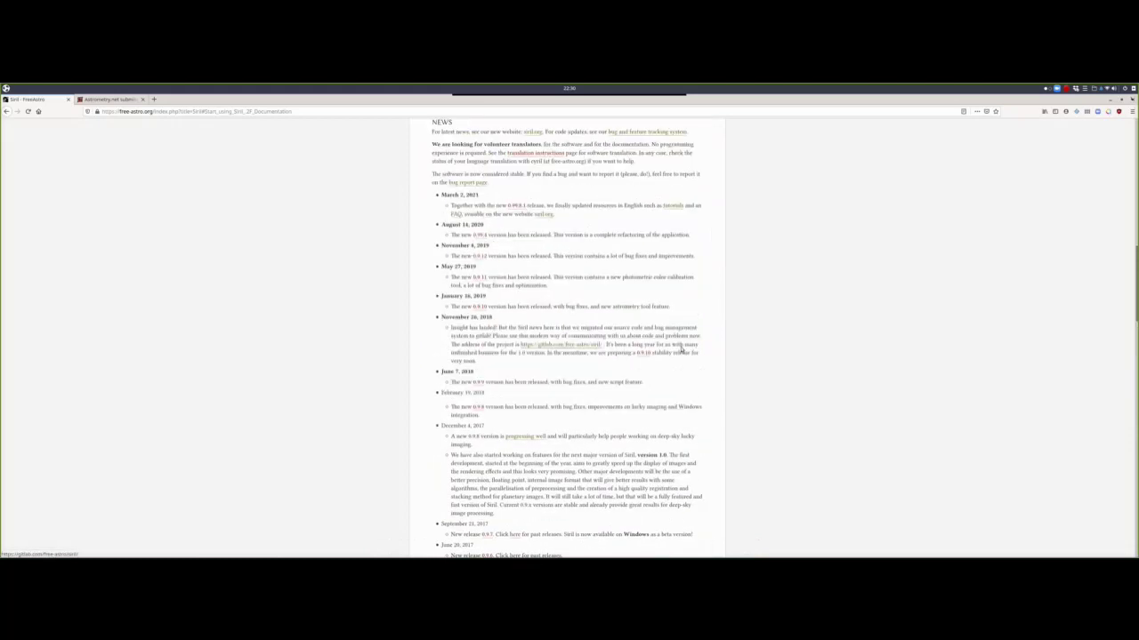
scroll(676, 338, up, 1)
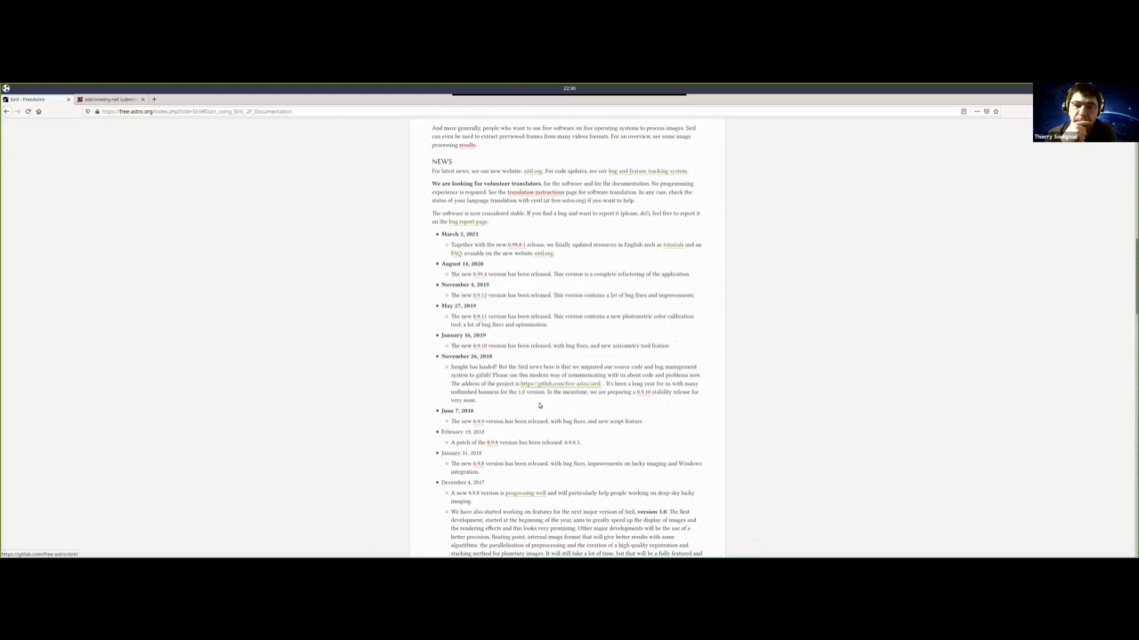
scroll(663, 400, up, 8)
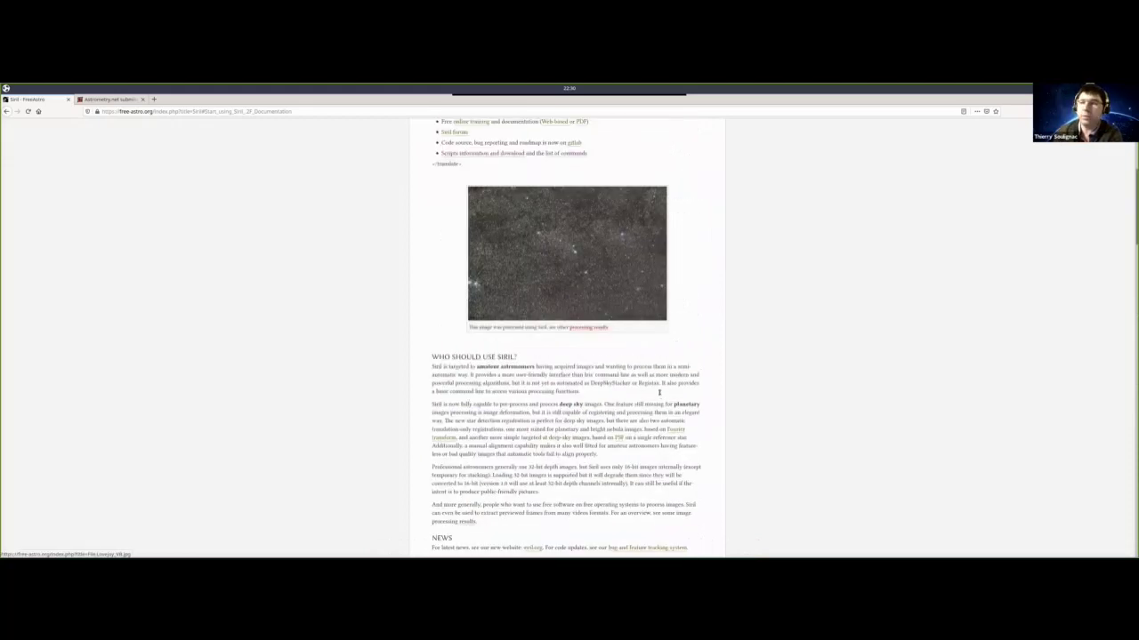
scroll(659, 396, up, 5)
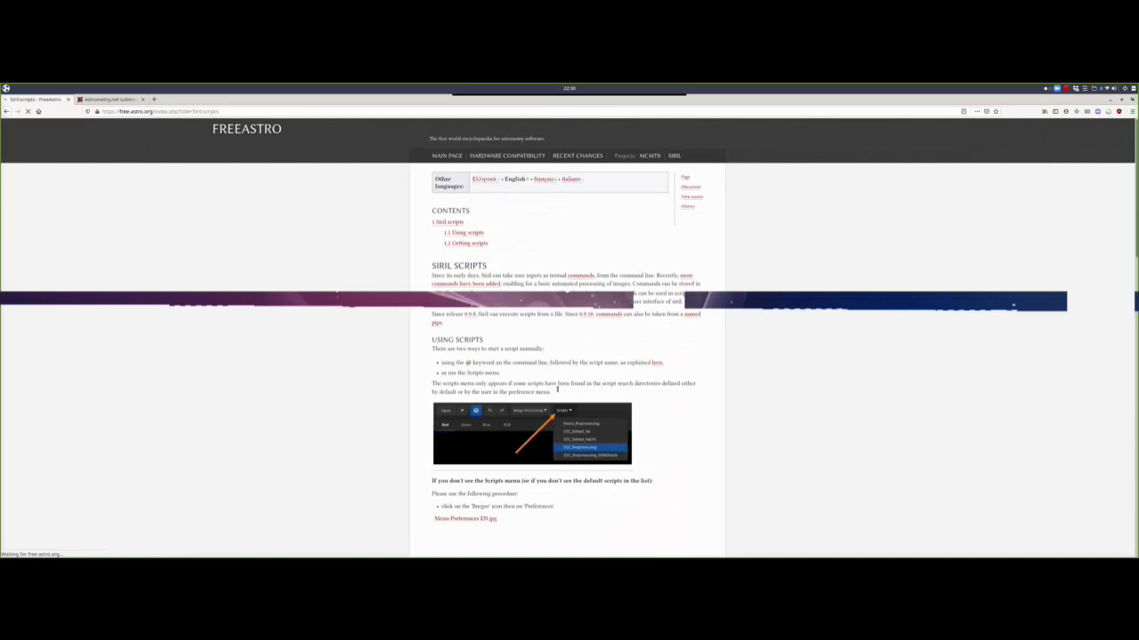
- Look through the English Siril scripts page, covering the missing Scripts menu procedure and the default and other scripts
scroll(547, 390, down, 8)
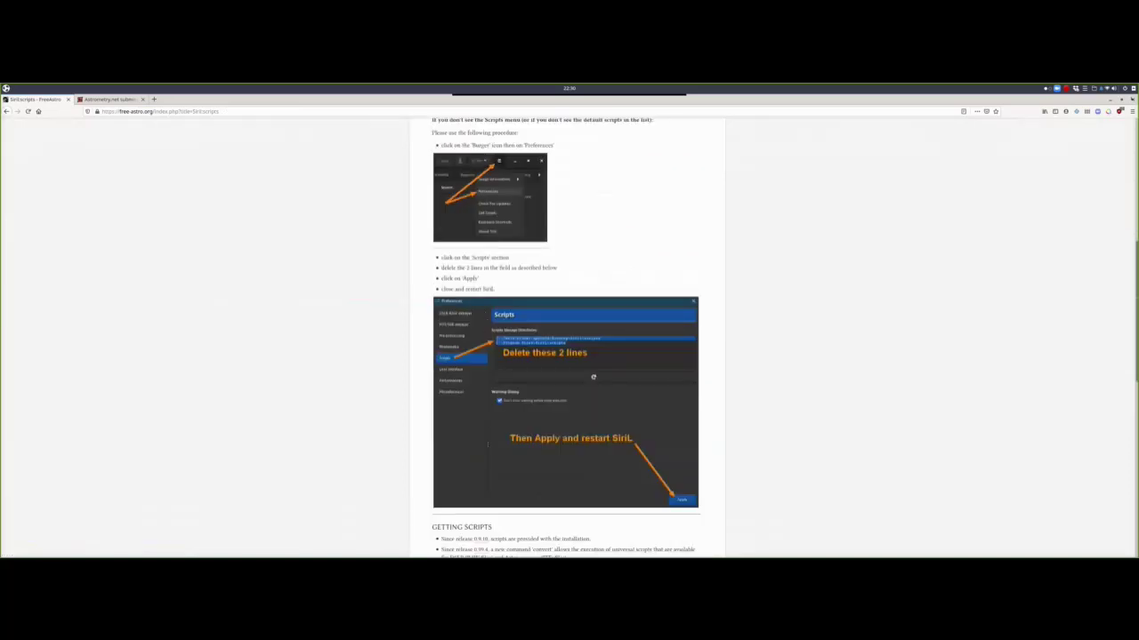
scroll(487, 444, down, 5)
scroll(417, 355, down, 4)
scroll(418, 356, up, 2)
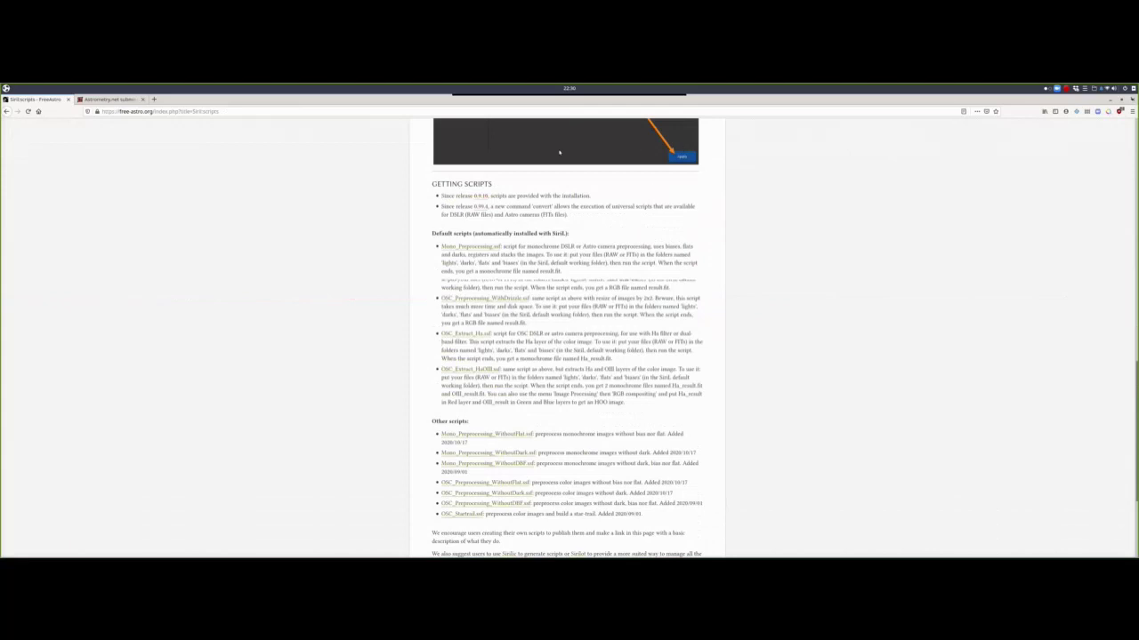
scroll(555, 191, up, 2)
scroll(499, 188, up, 10)
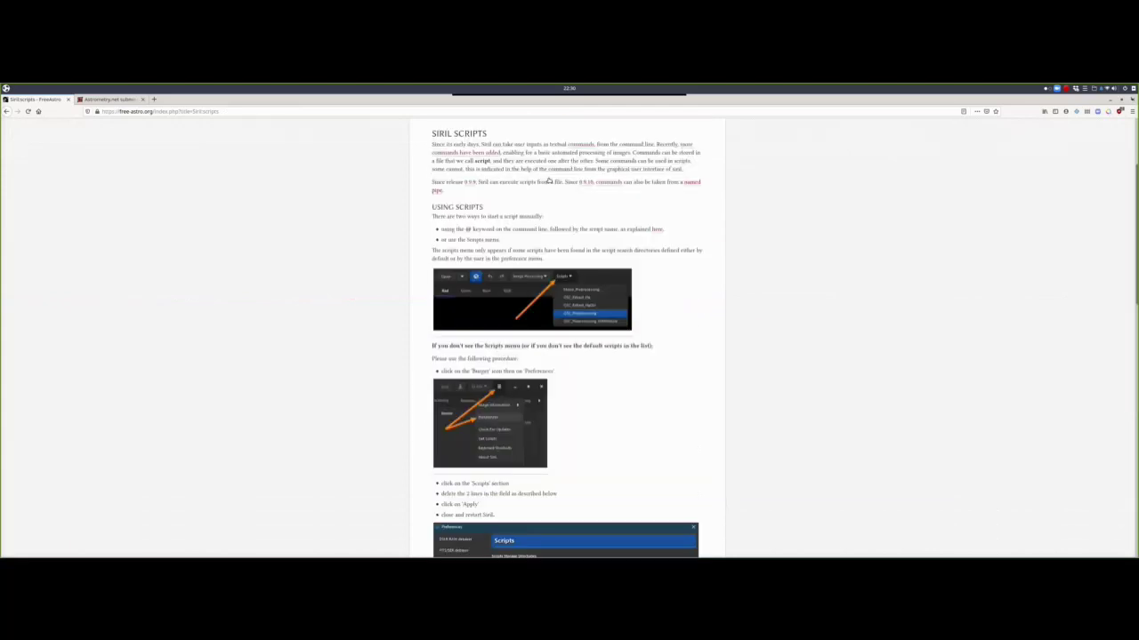
- Switch the scripts page to French and read the procedure for restoring a missing Scripts menu
scroll(681, 249, up, 3)
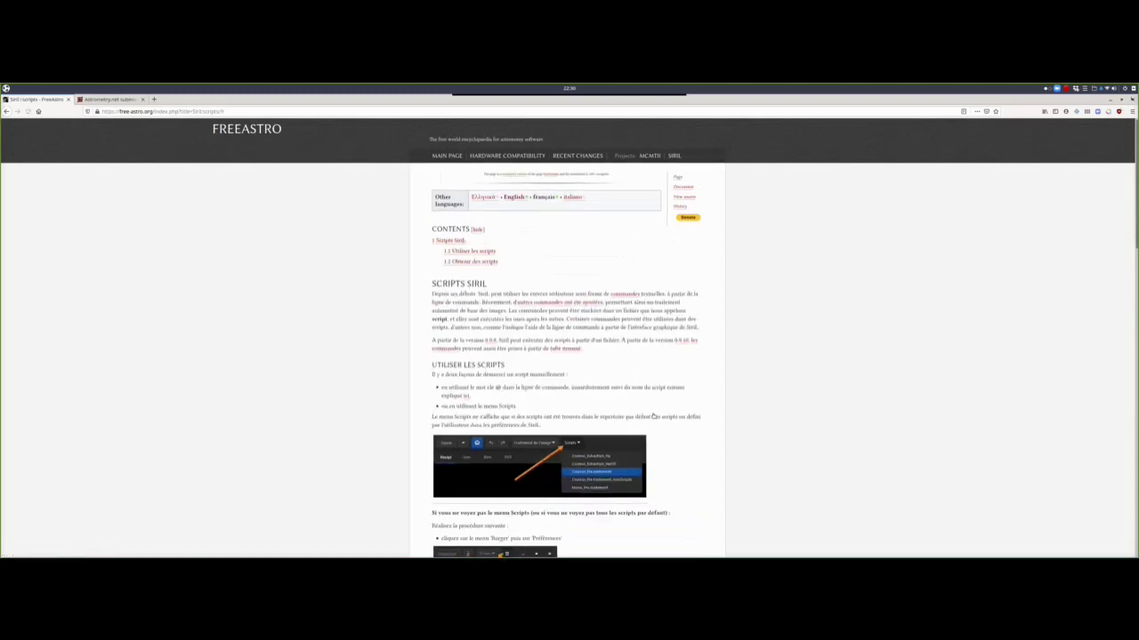
scroll(629, 444, down, 3)
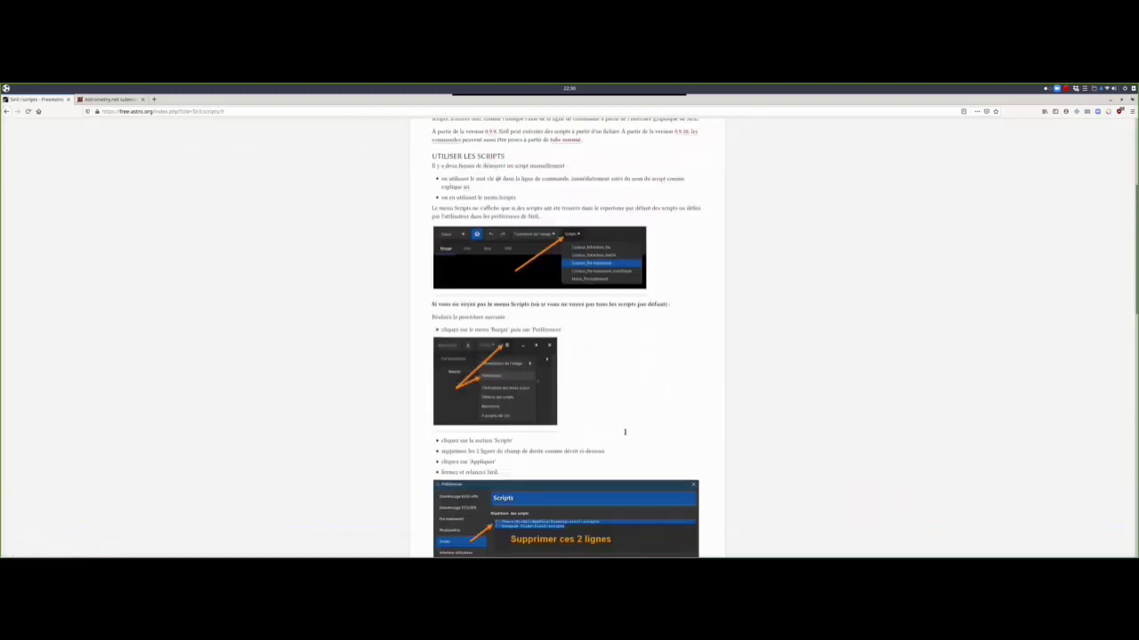
scroll(624, 428, down, 2)
scroll(620, 411, down, 2)
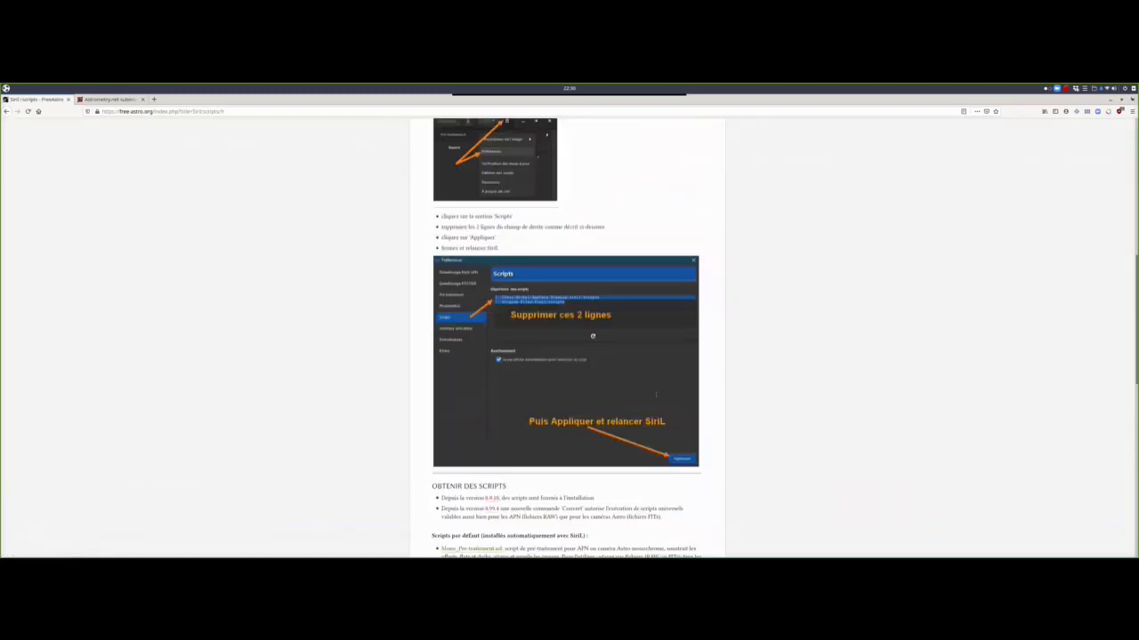
- Look through the default and other scripts on the French page, and compare them with the Scripts list in Siril
scroll(655, 395, down, 10)
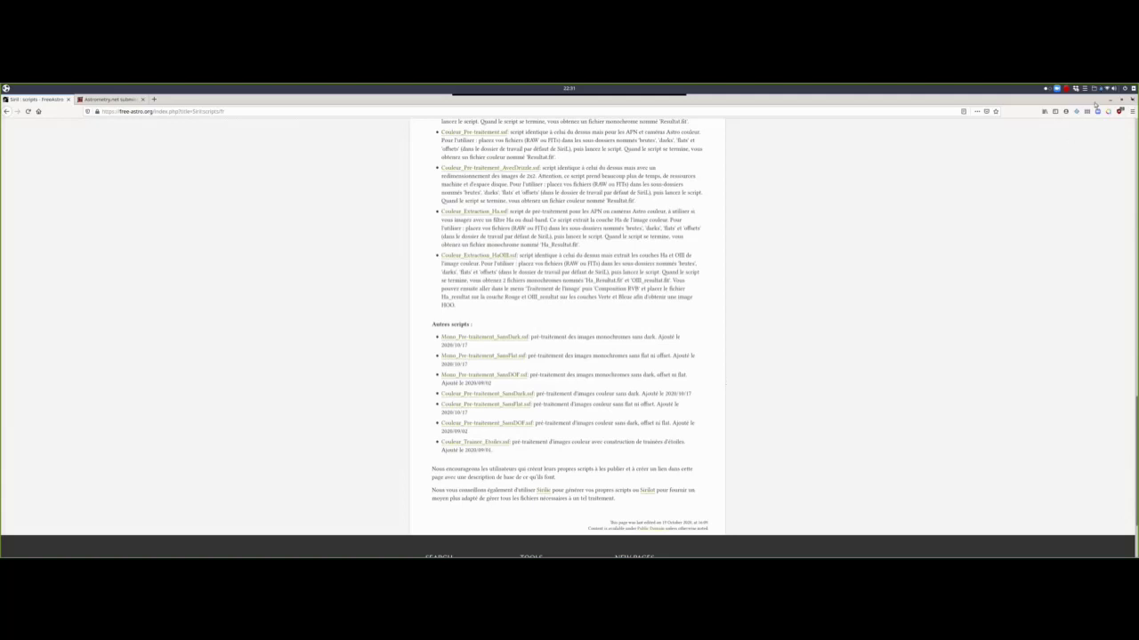
click(769, 539)
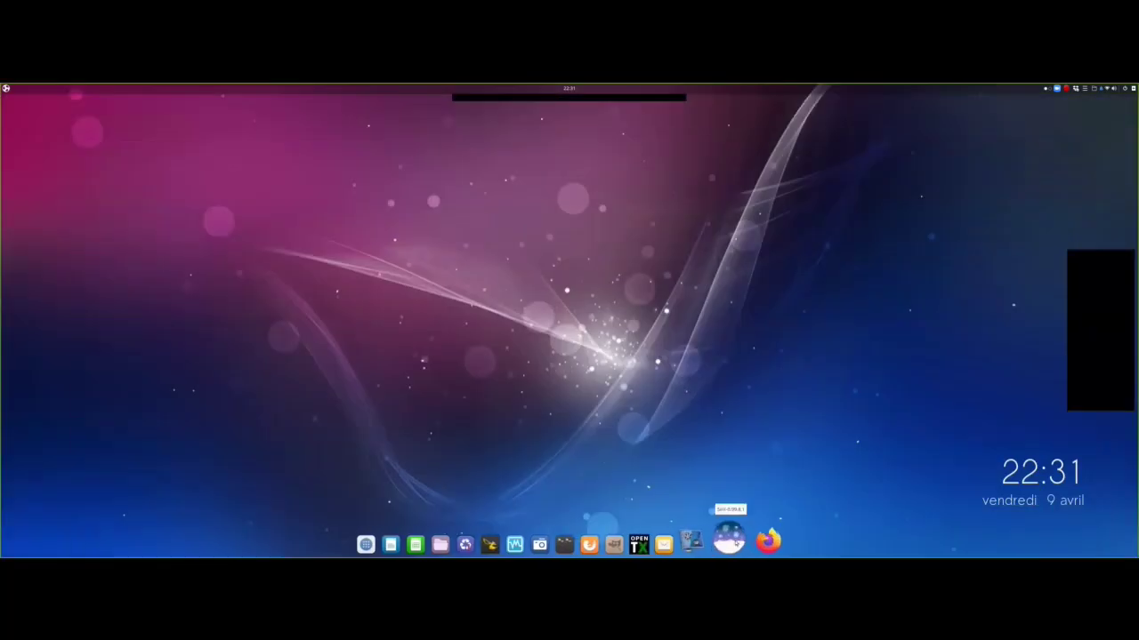
click(732, 538)
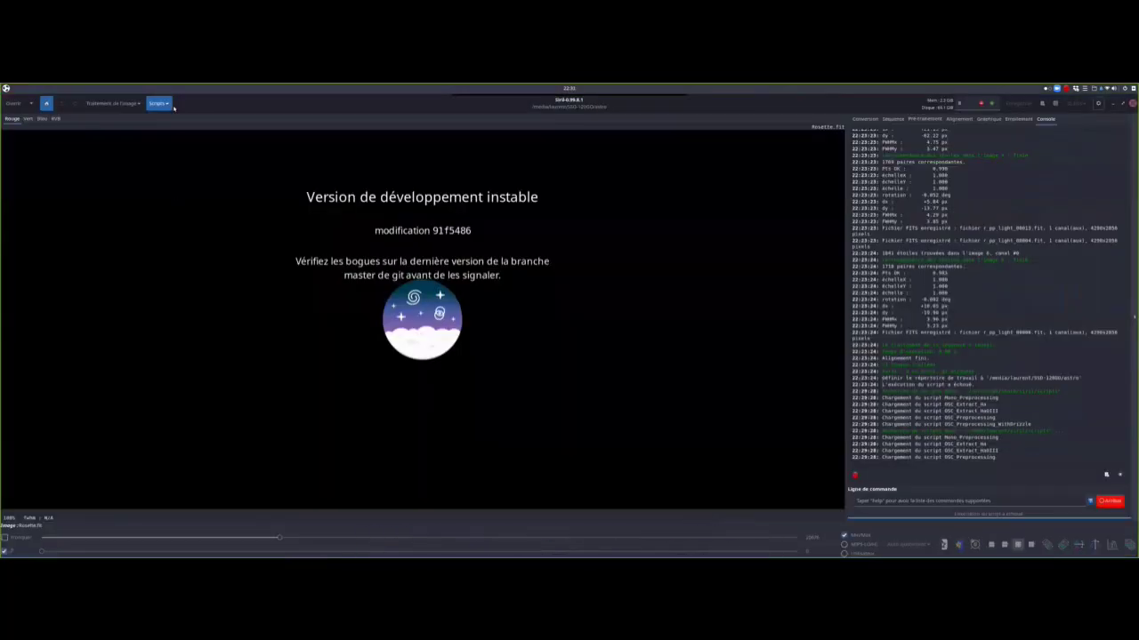
click(160, 104)
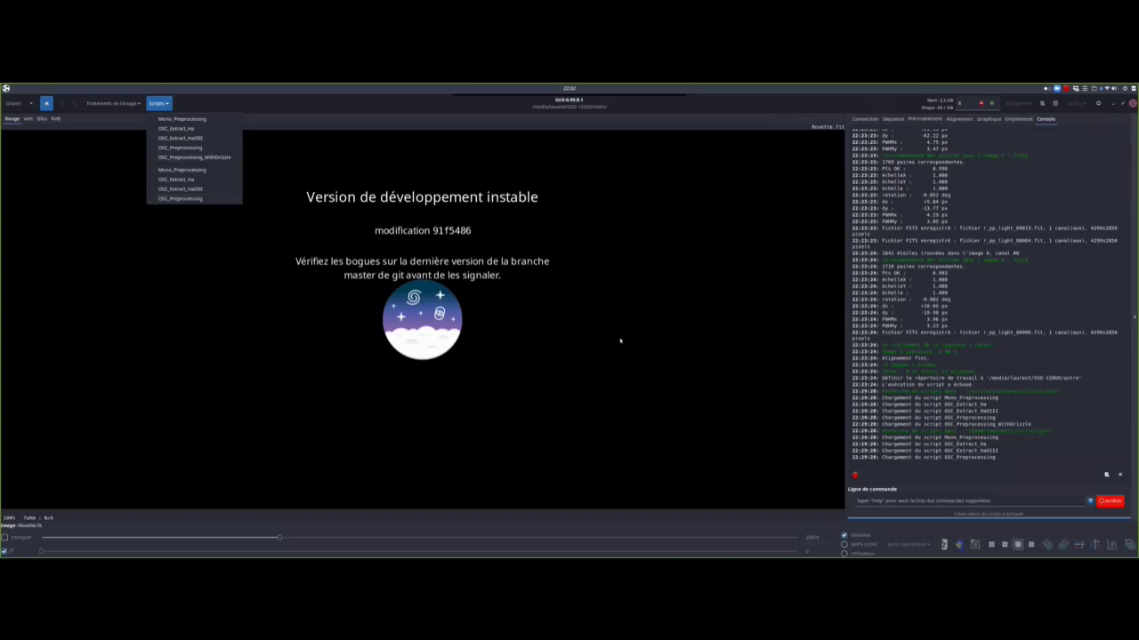
key(Escape)
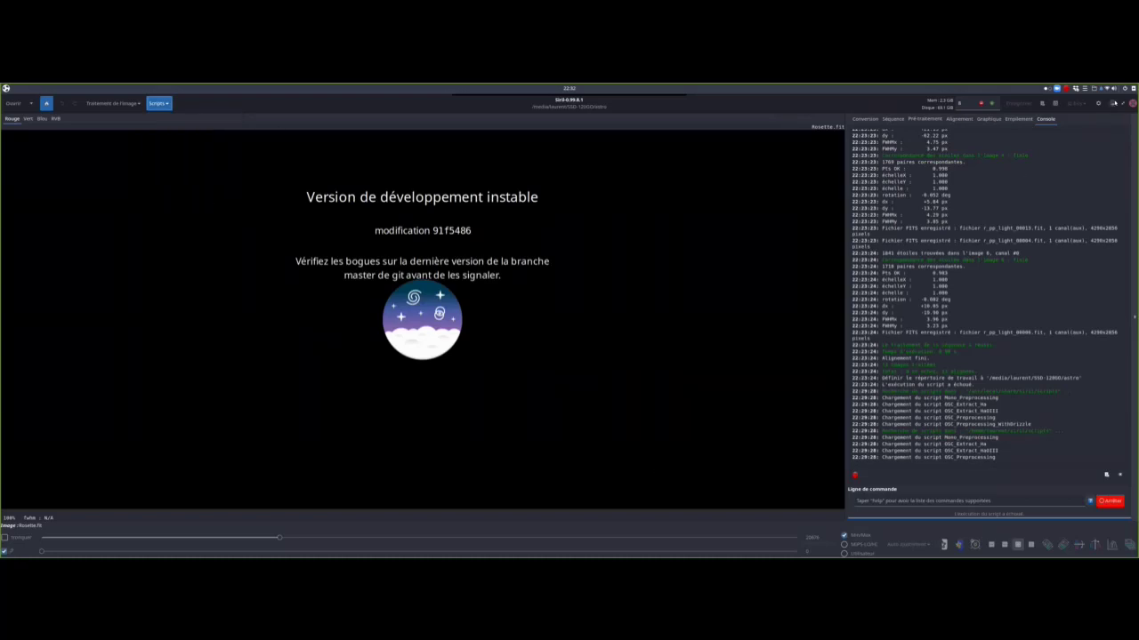
- Switch back to Firefox and return from the French scripts page to the main Siril wiki page
click(1113, 103)
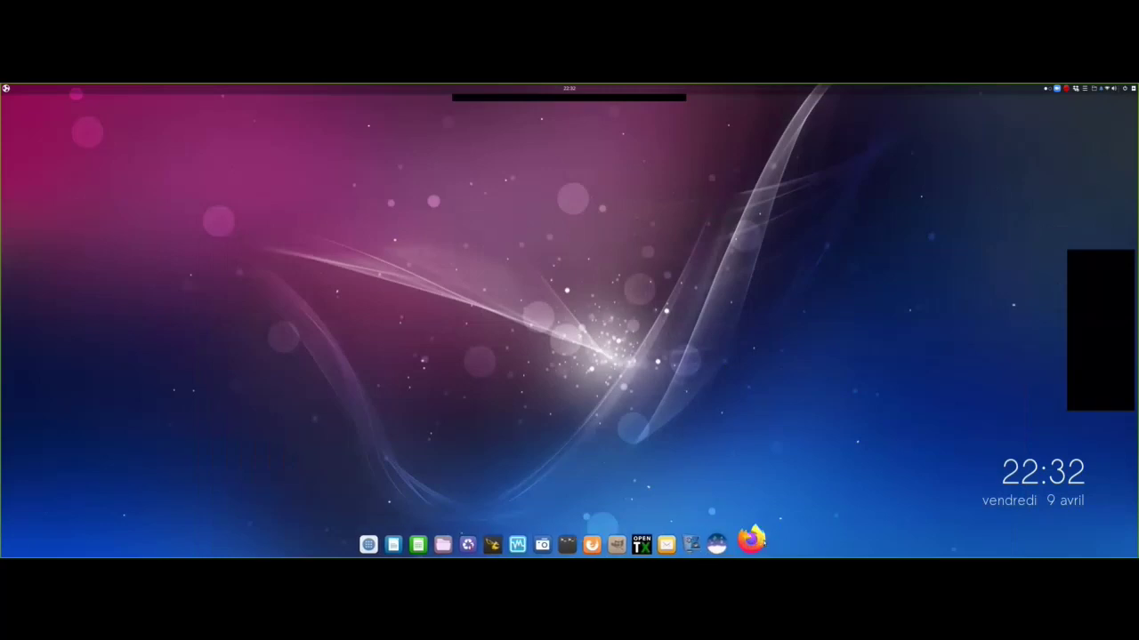
click(761, 542)
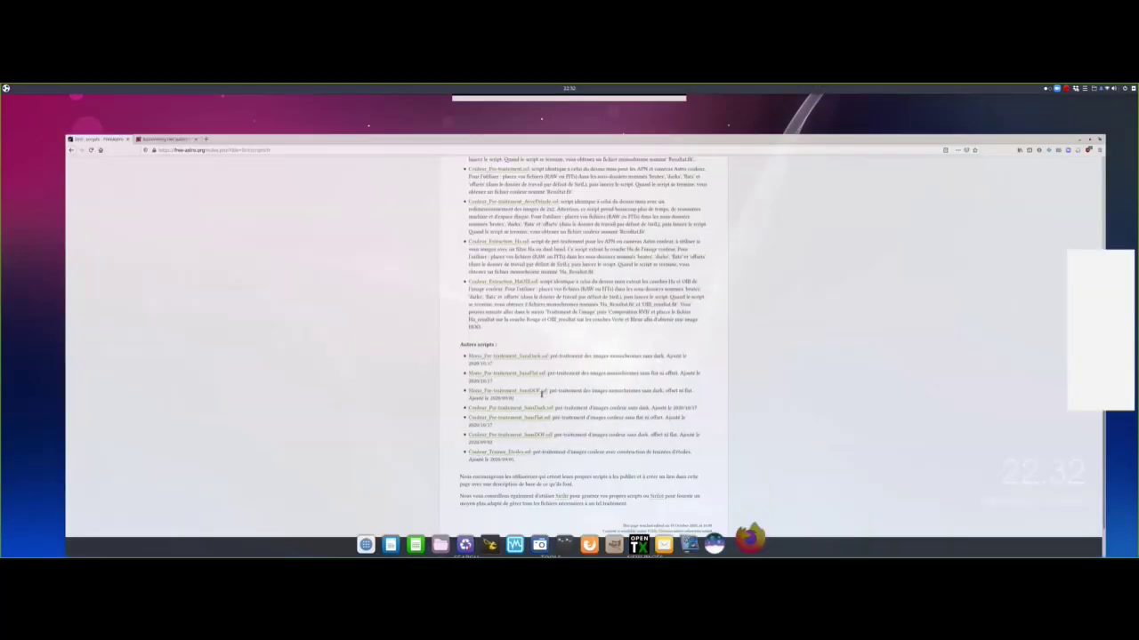
scroll(1124, 465, up, 5)
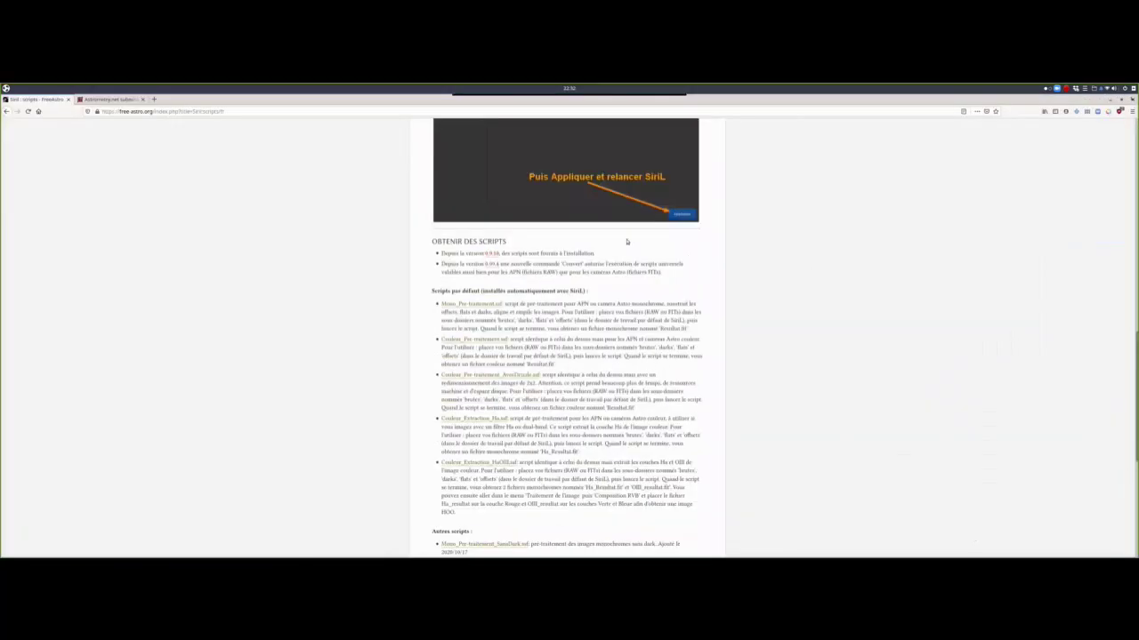
scroll(626, 241, up, 10)
scroll(20, 134, up, 4)
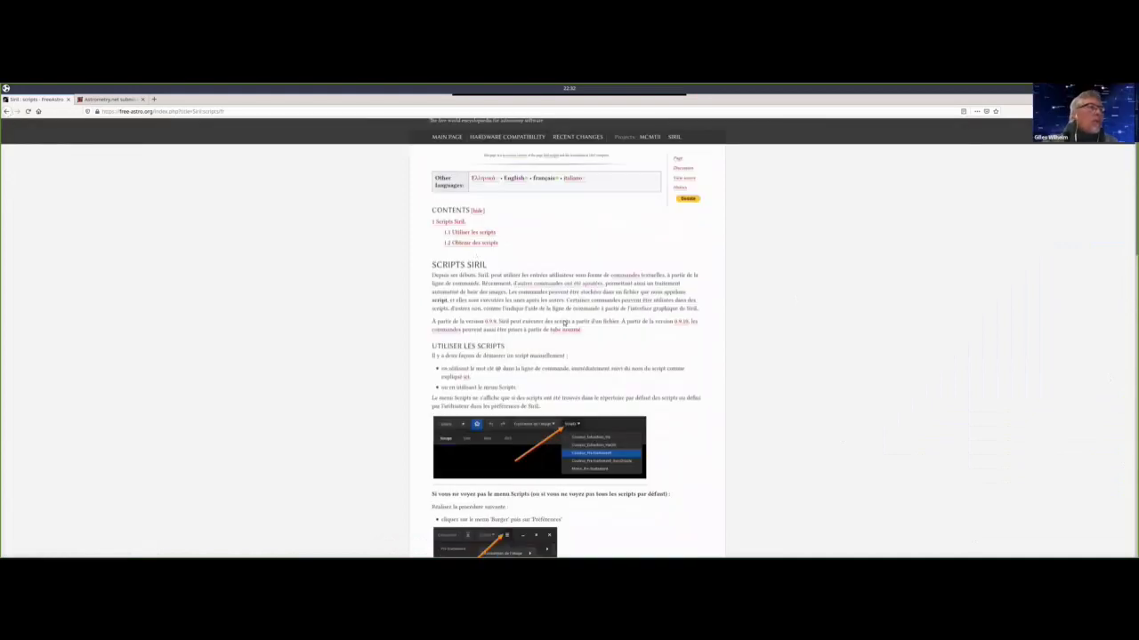
click(6, 111)
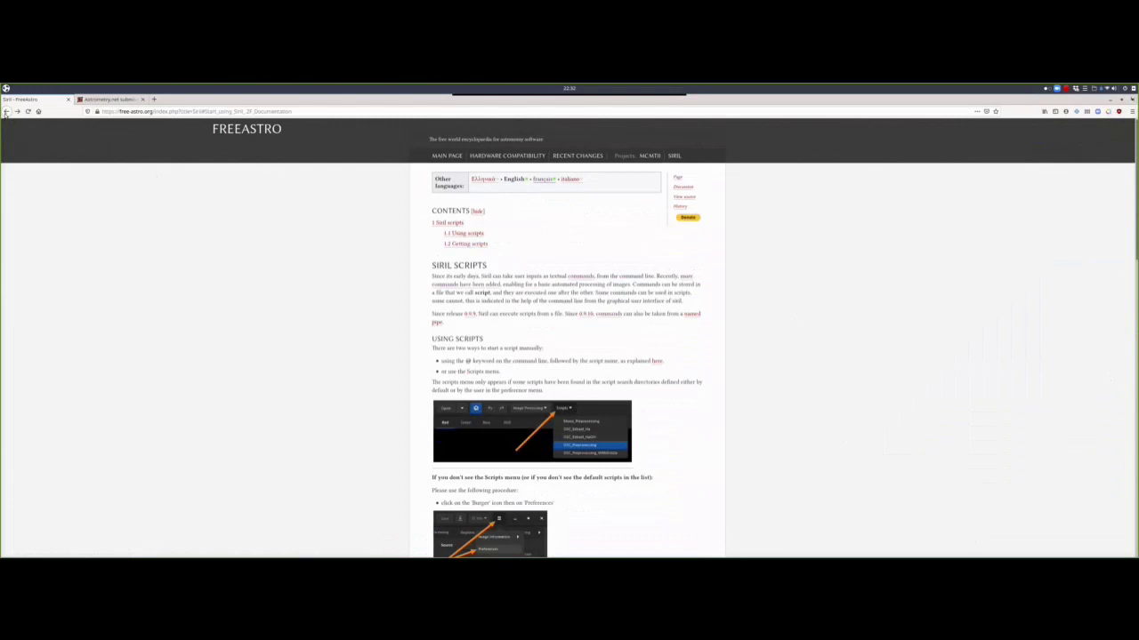
click(6, 111)
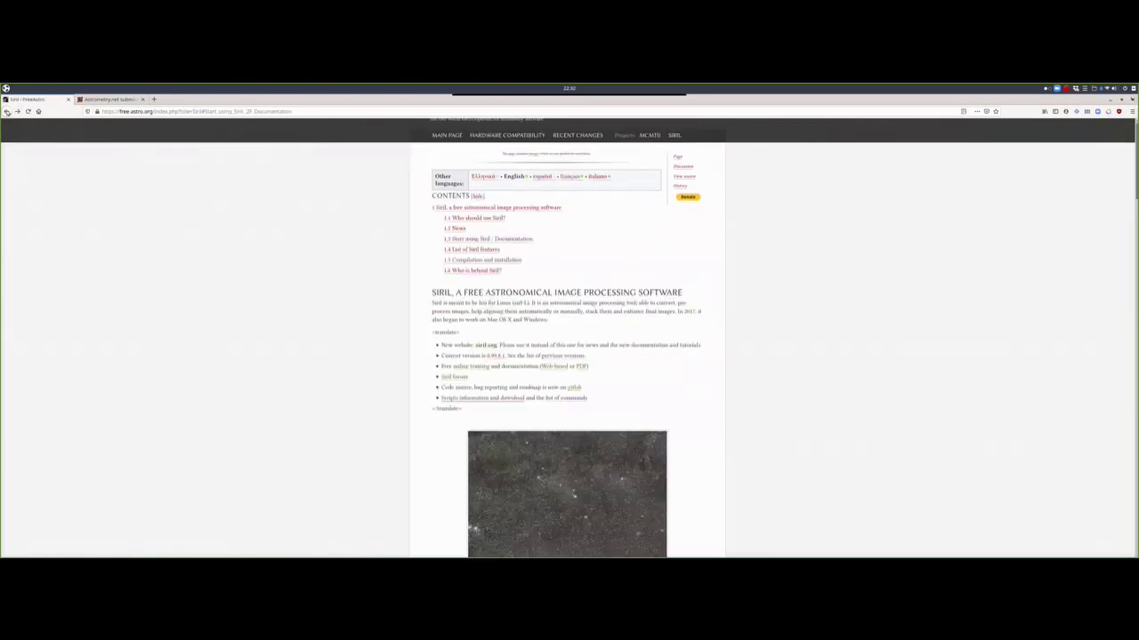
click(7, 111)
click(135, 128)
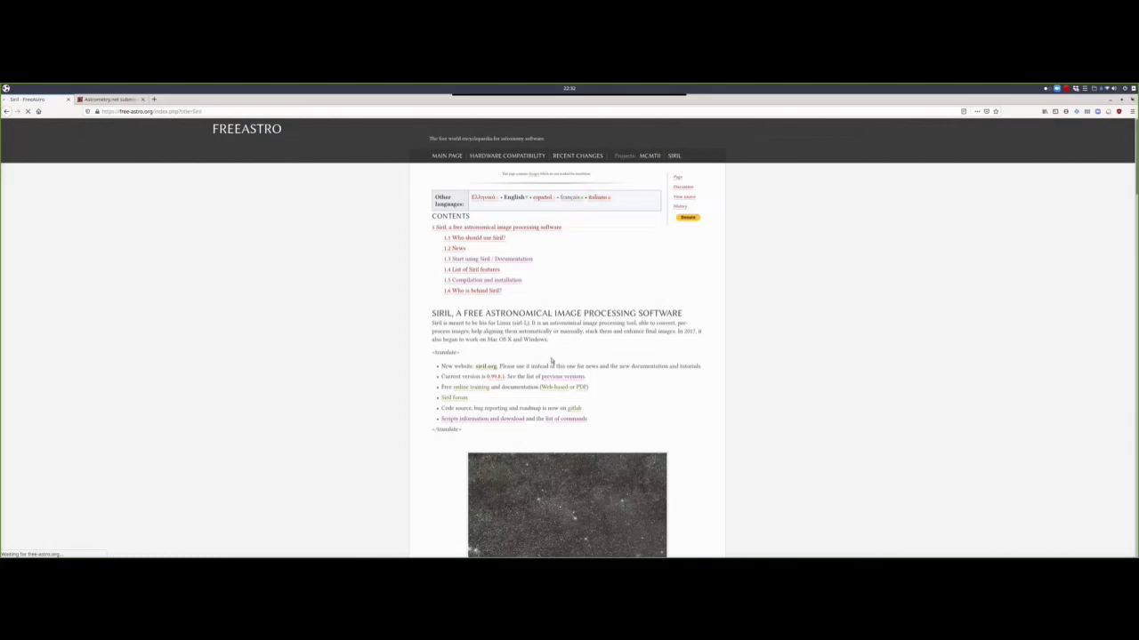
- Look through the Siril wiki page's target users, news, documentation and list of features
scroll(583, 326, down, 3)
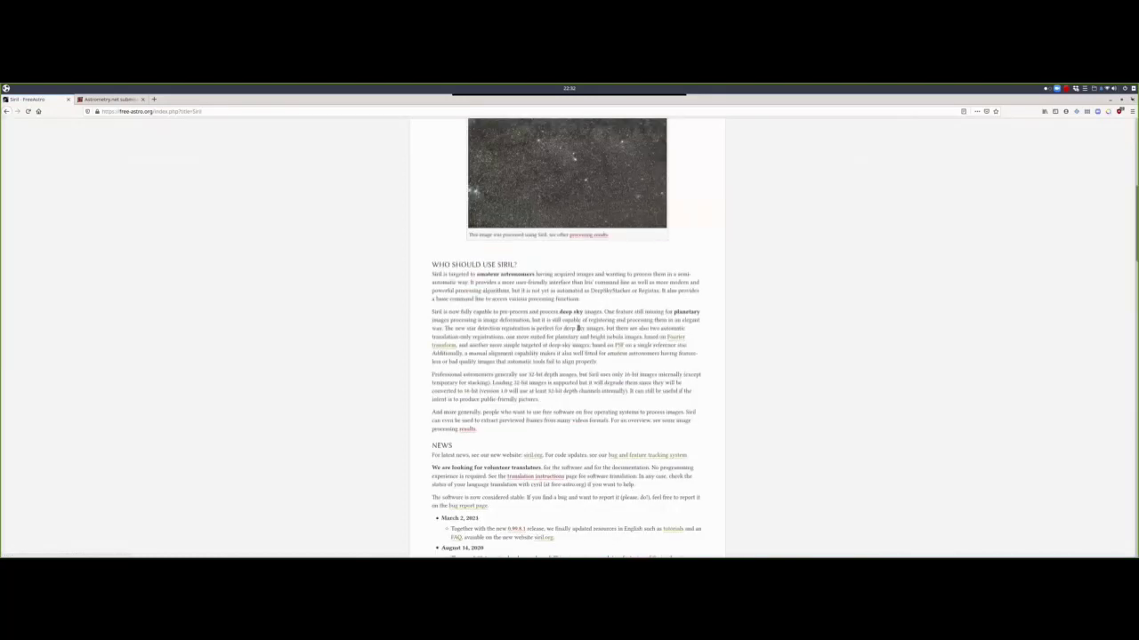
scroll(576, 331, down, 2)
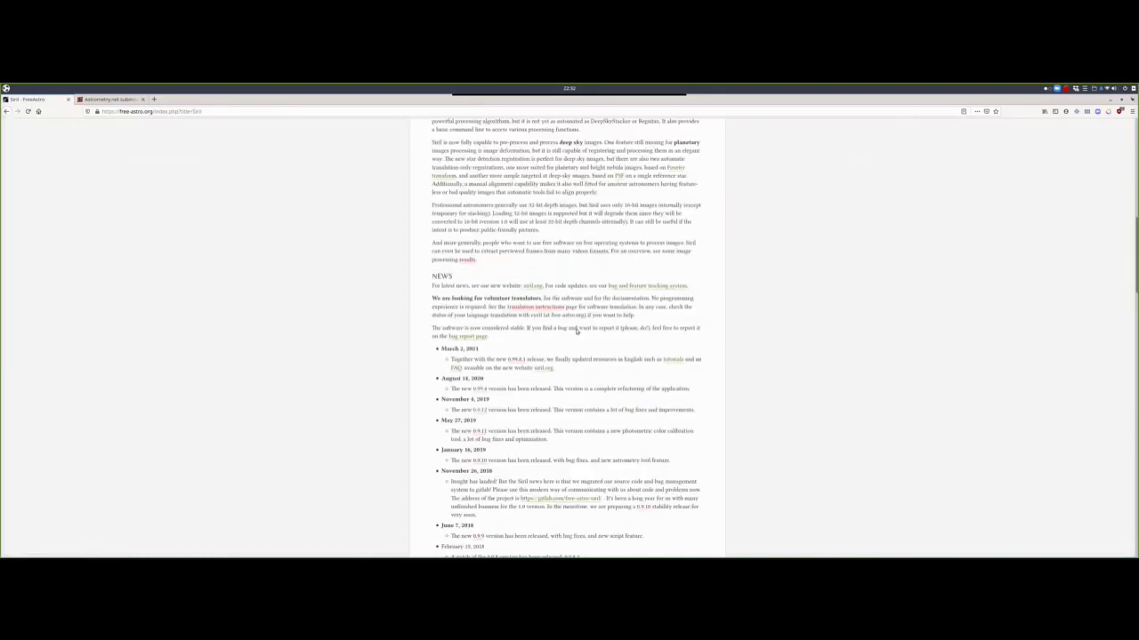
scroll(576, 331, down, 4)
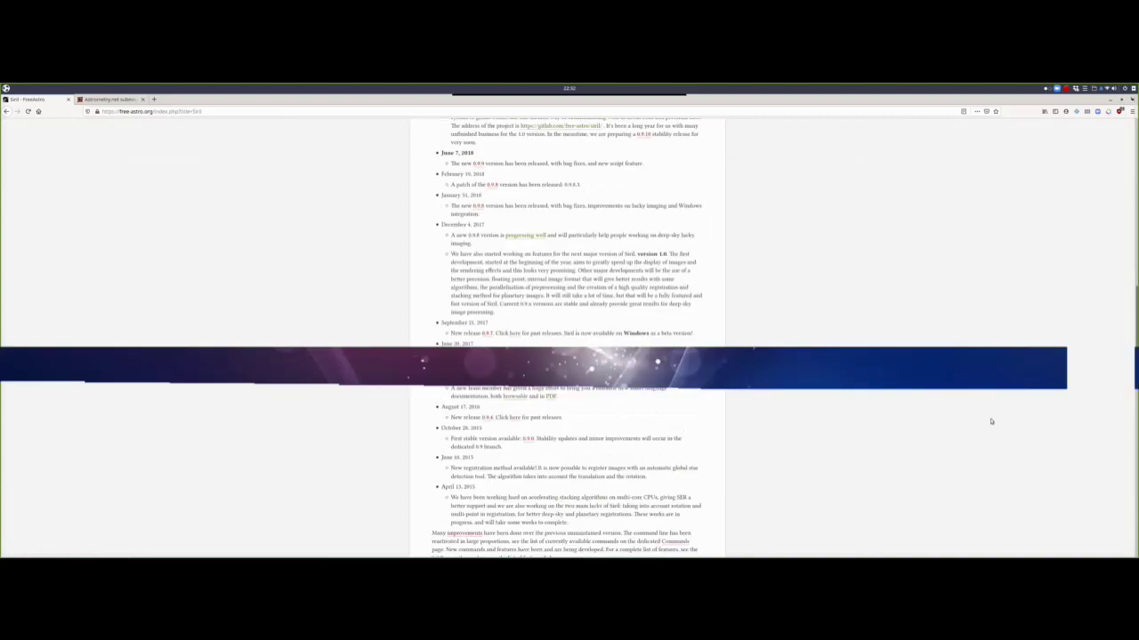
scroll(1133, 436, down, 4)
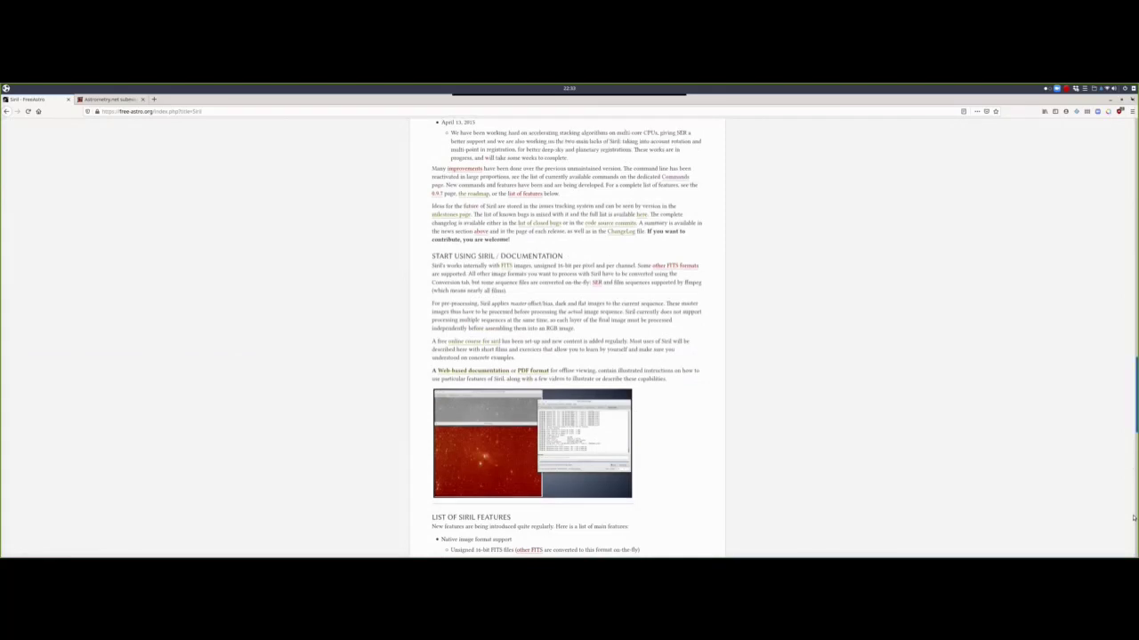
scroll(1133, 521, down, 4)
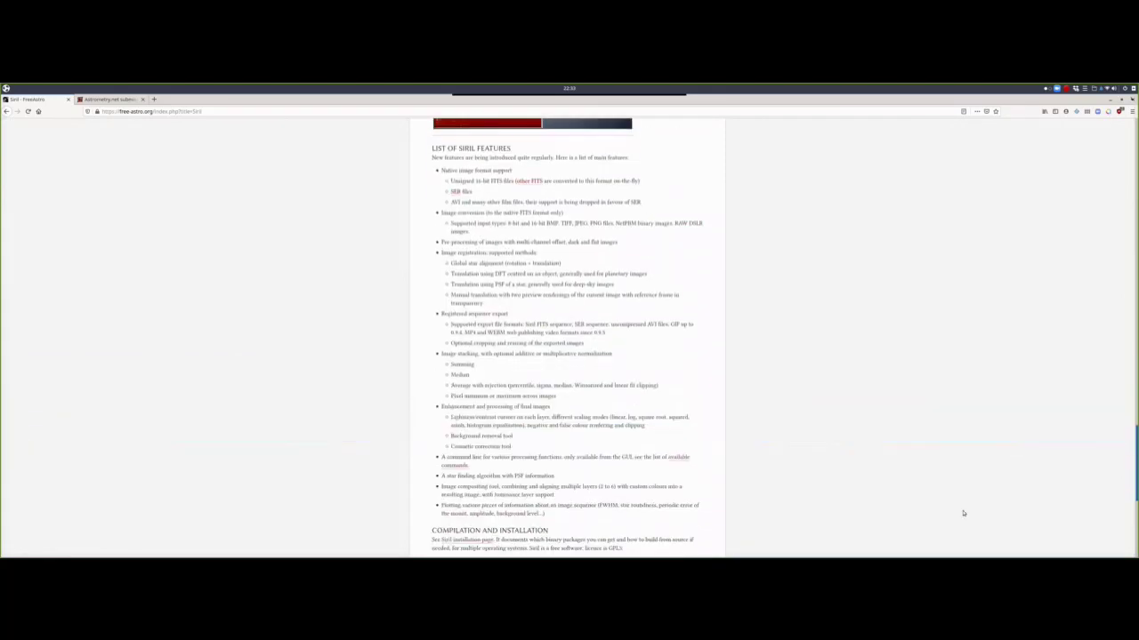
scroll(676, 320, down, 1)
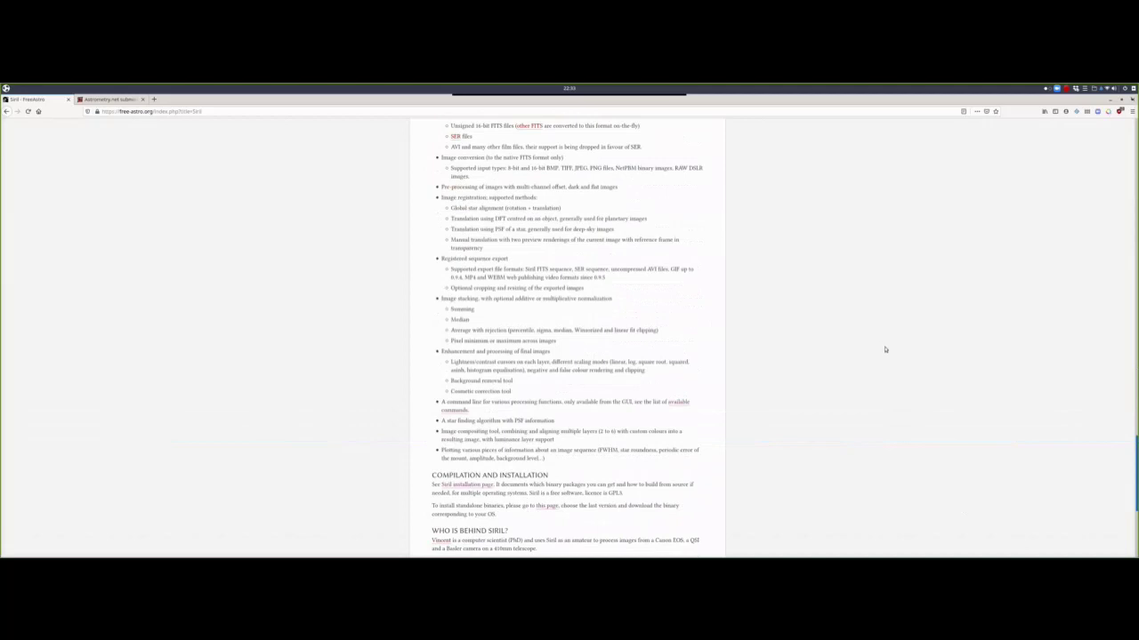
- Open the wiki's Siril commands page and skim its contents list of command line functions
scroll(881, 346, down, 1)
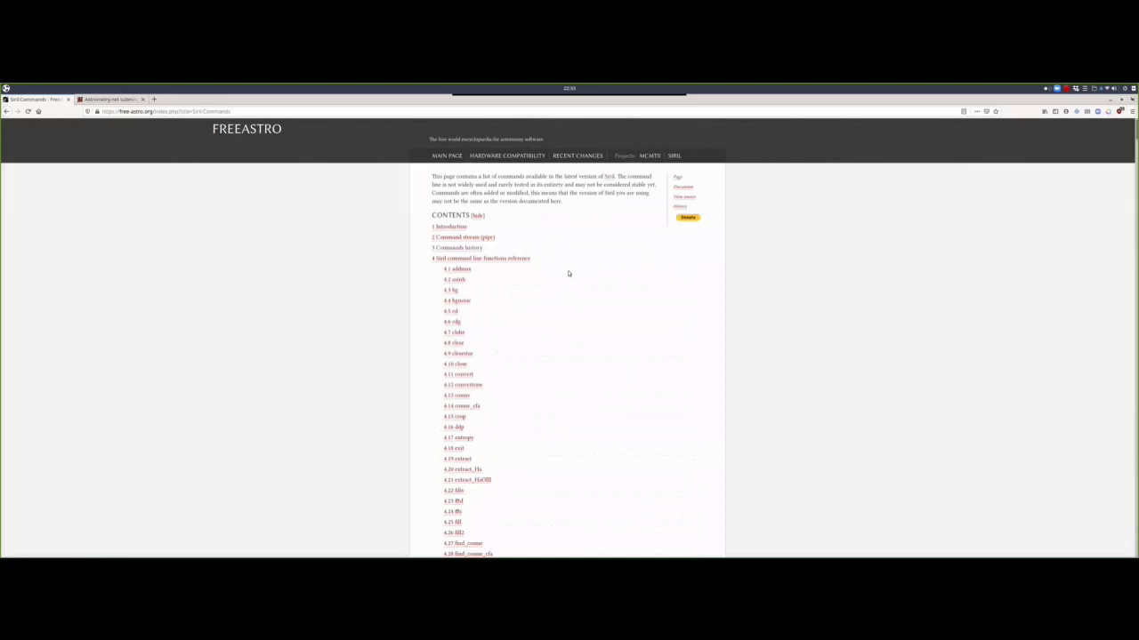
scroll(568, 273, down, 10)
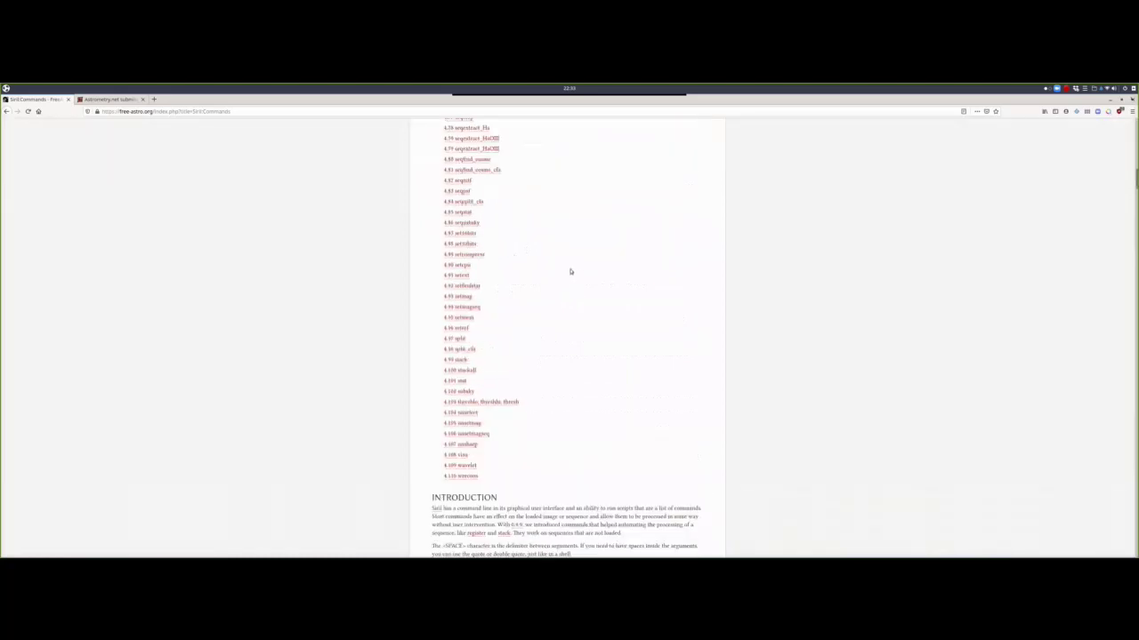
scroll(570, 272, up, 10)
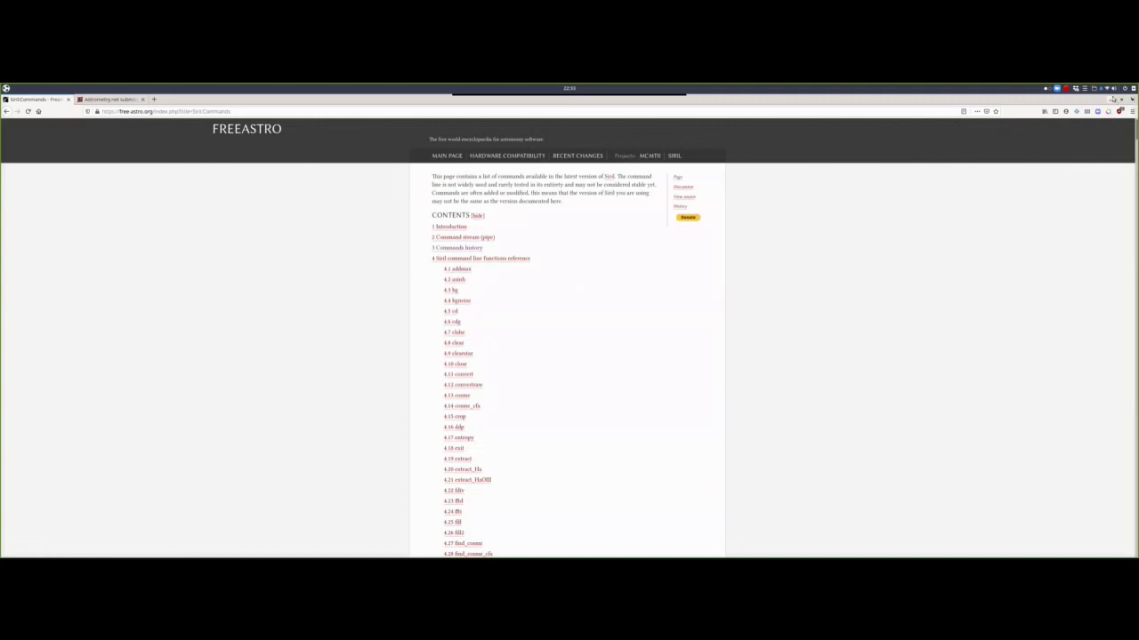
- Switch to Siril and run the help command to list the available commands in the console
key(ctrl+q)
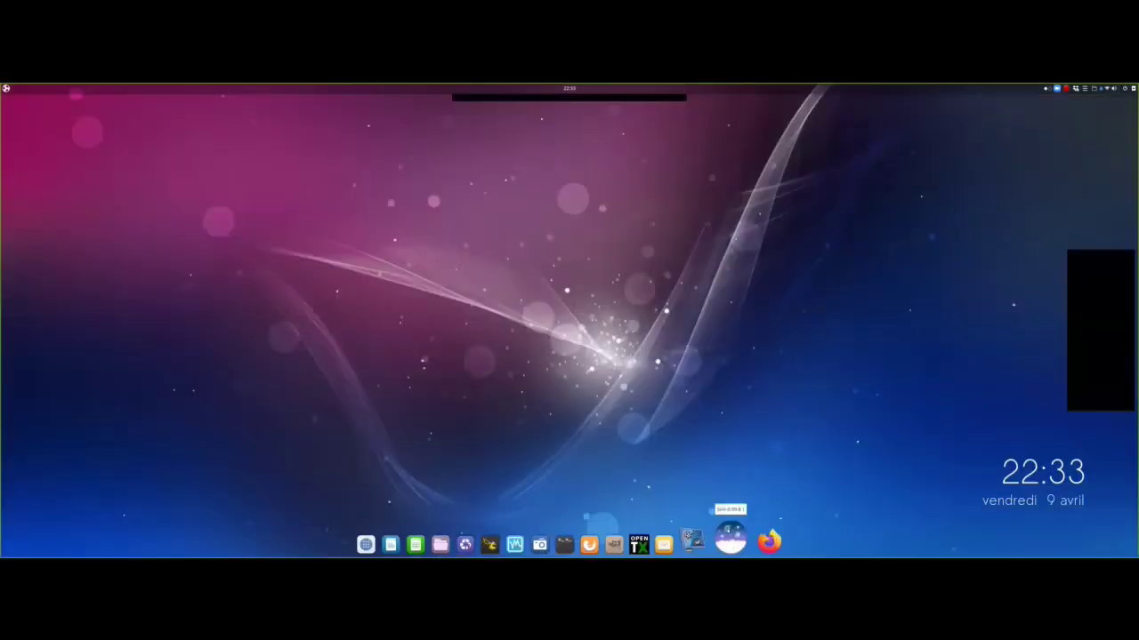
click(730, 538)
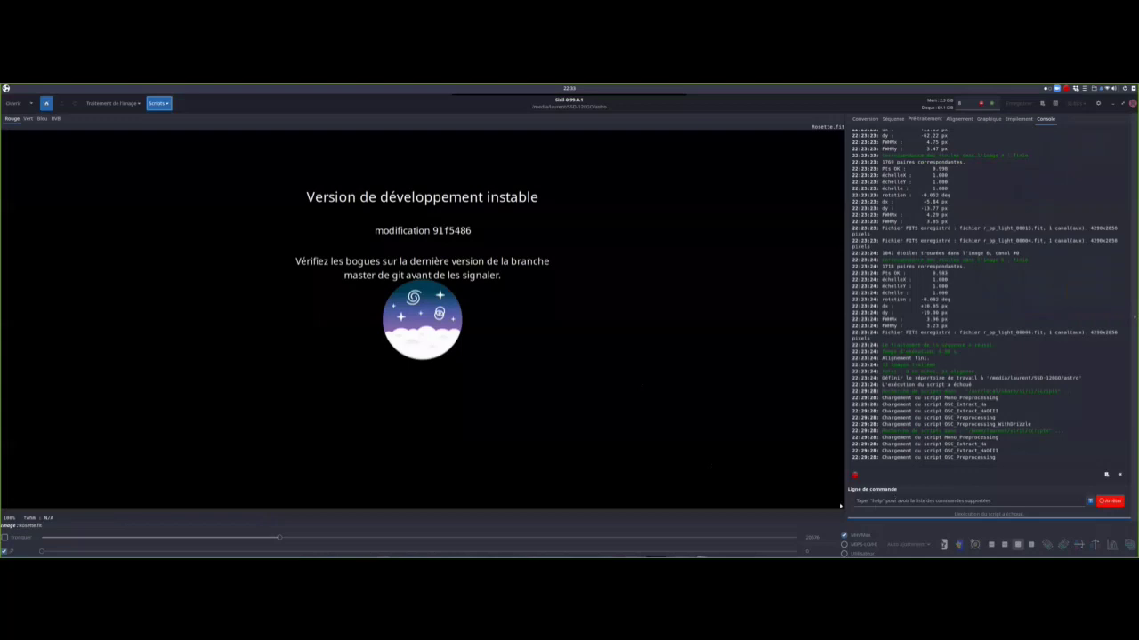
click(876, 500)
text(re)
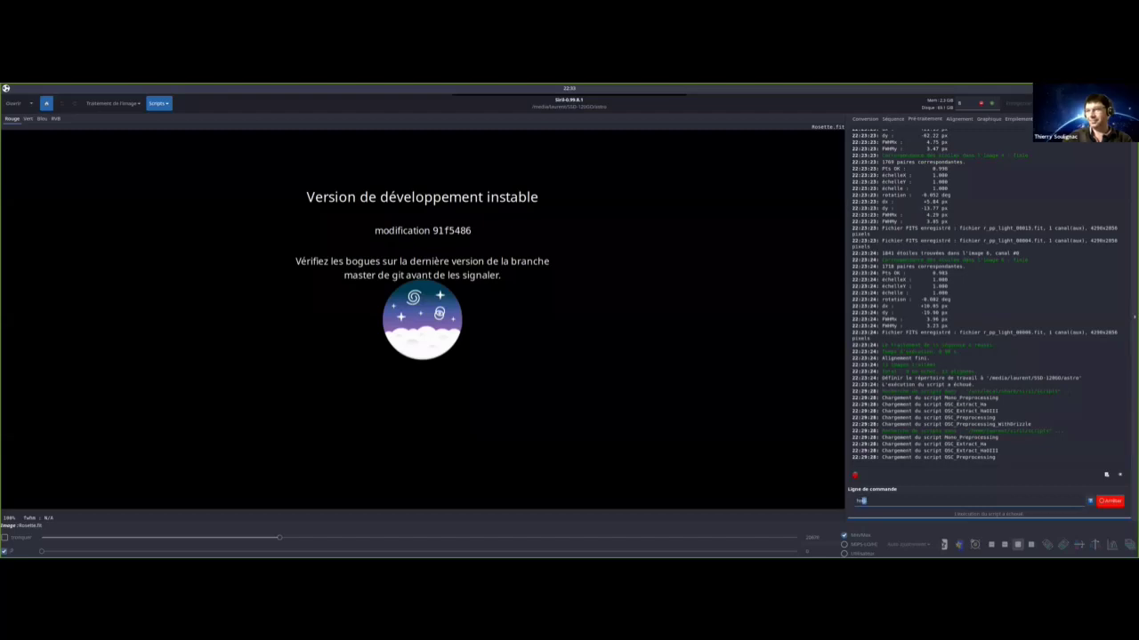
text(q)
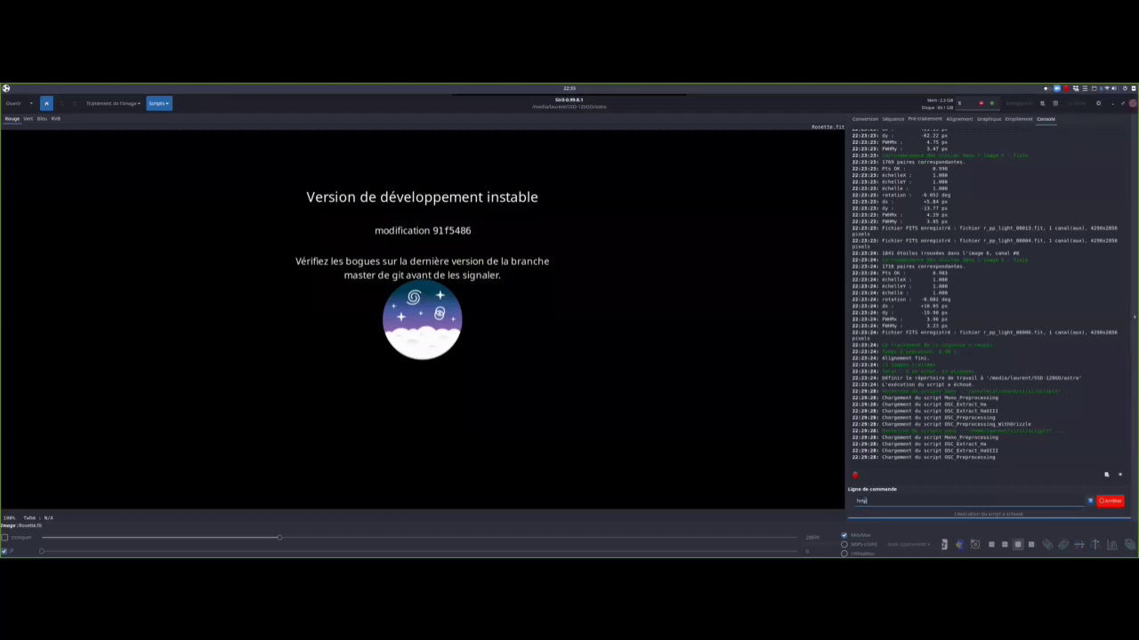
text(p)
key(Return)
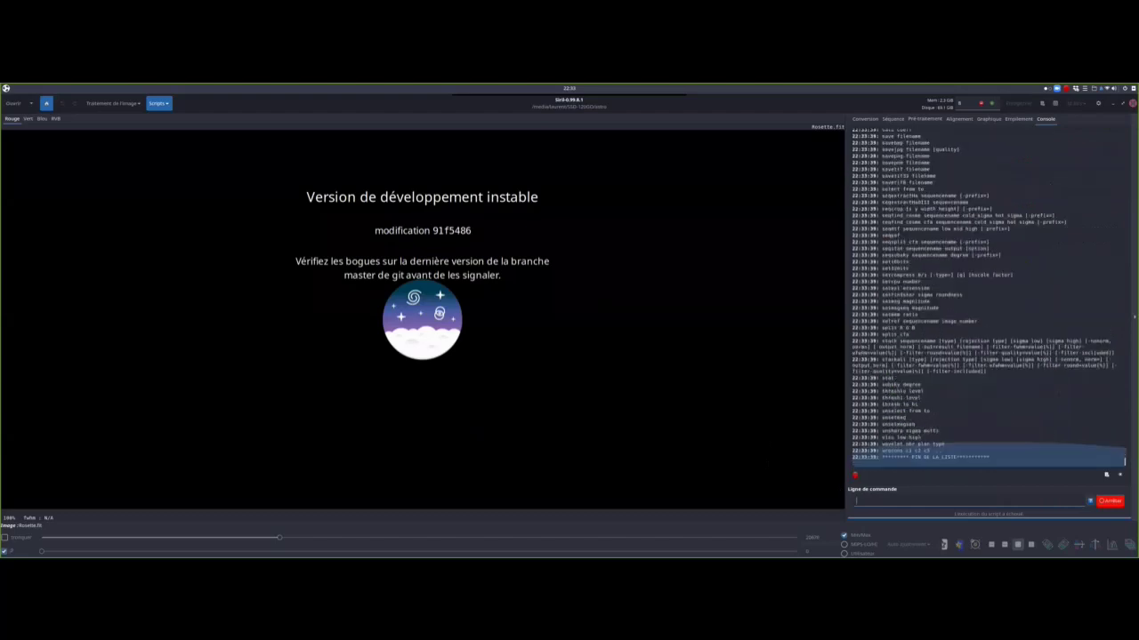
- Examine the console's list of available commands and their arguments from end to start
scroll(987, 298, up, 3)
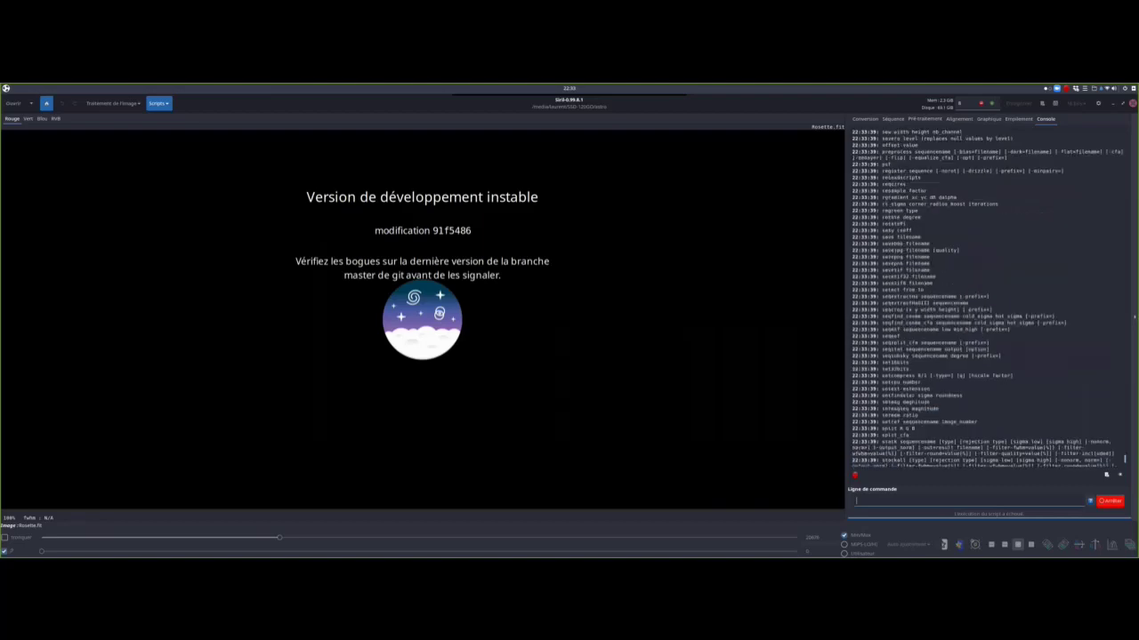
scroll(987, 298, up, 9)
scroll(988, 298, up, 6)
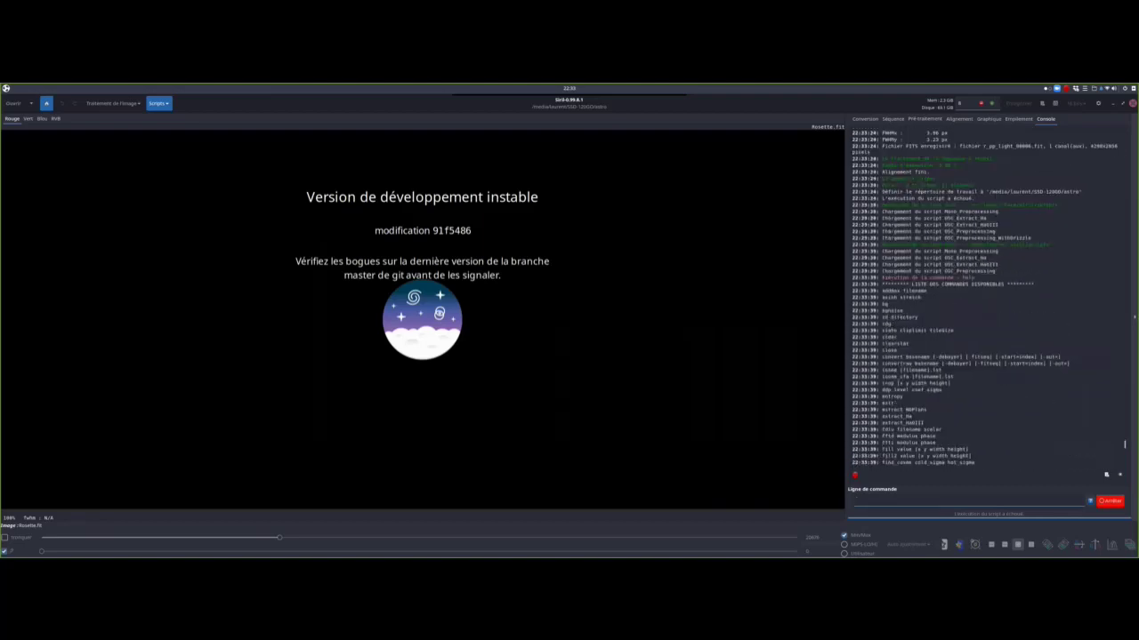
drag(944, 301, 1009, 457)
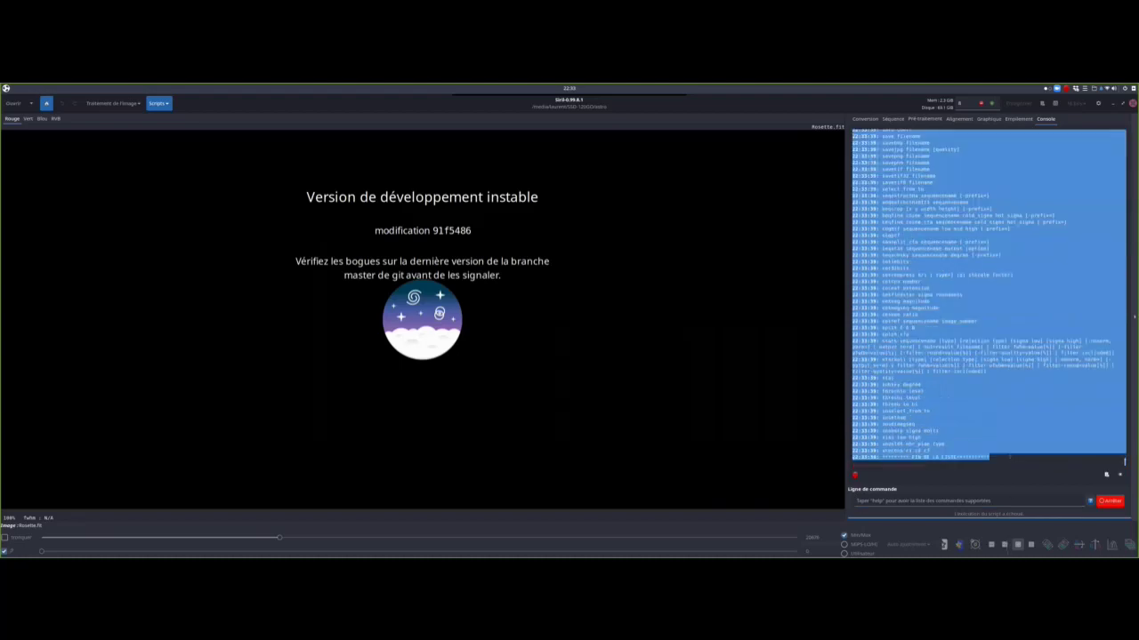
click(949, 472)
scroll(942, 457, up, 10)
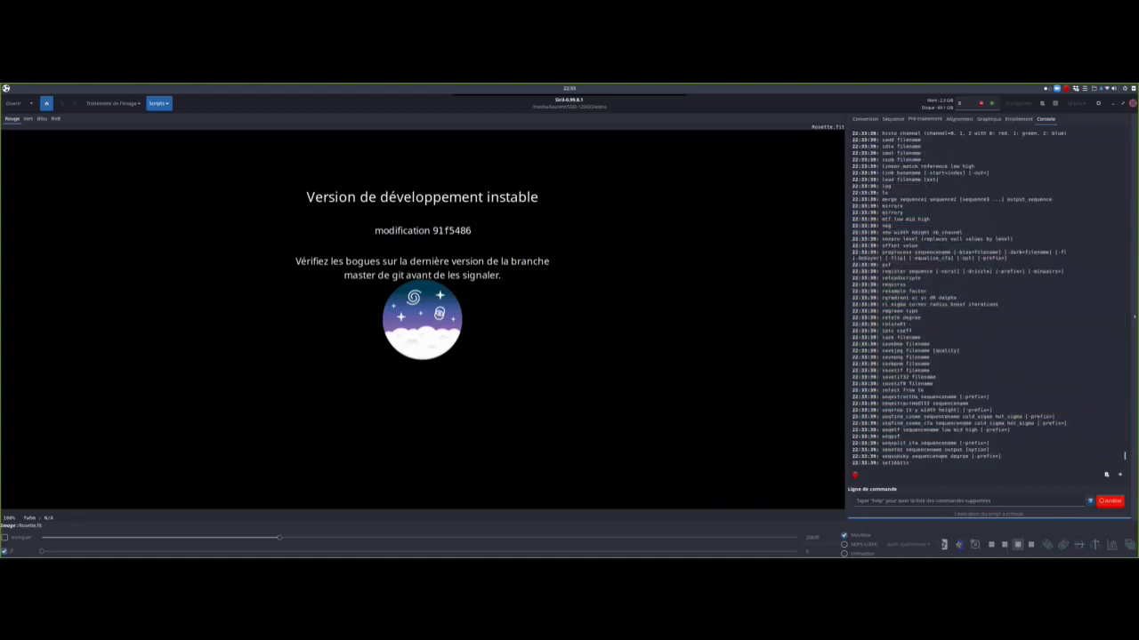
scroll(942, 462, up, 15)
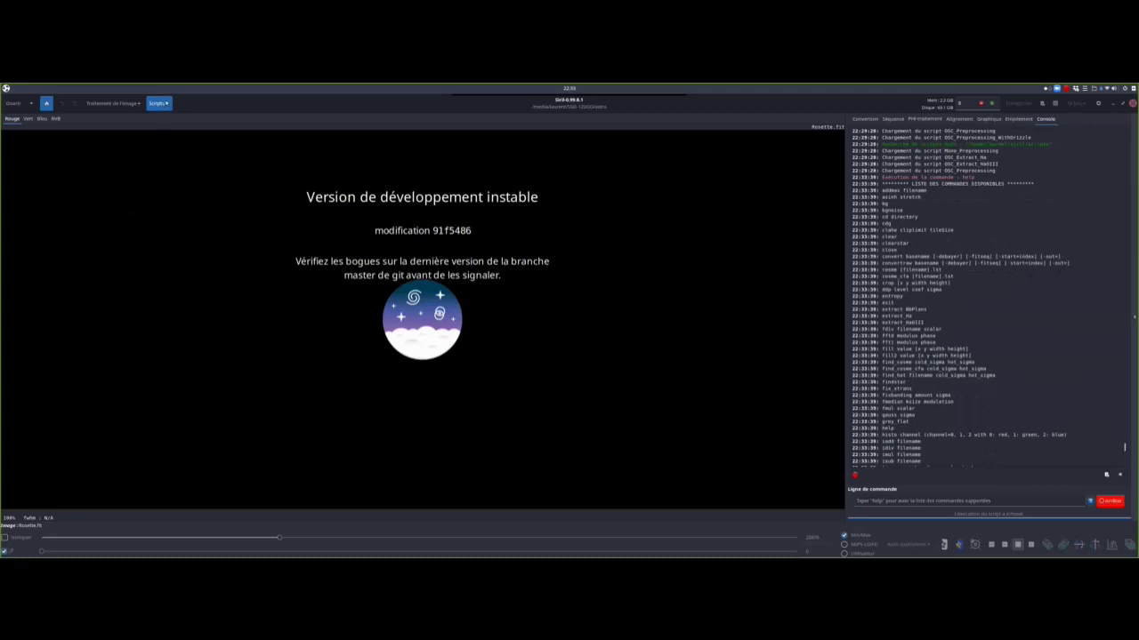
- View the available preprocessing scripts again and open the Scripts section of the preferences
click(158, 104)
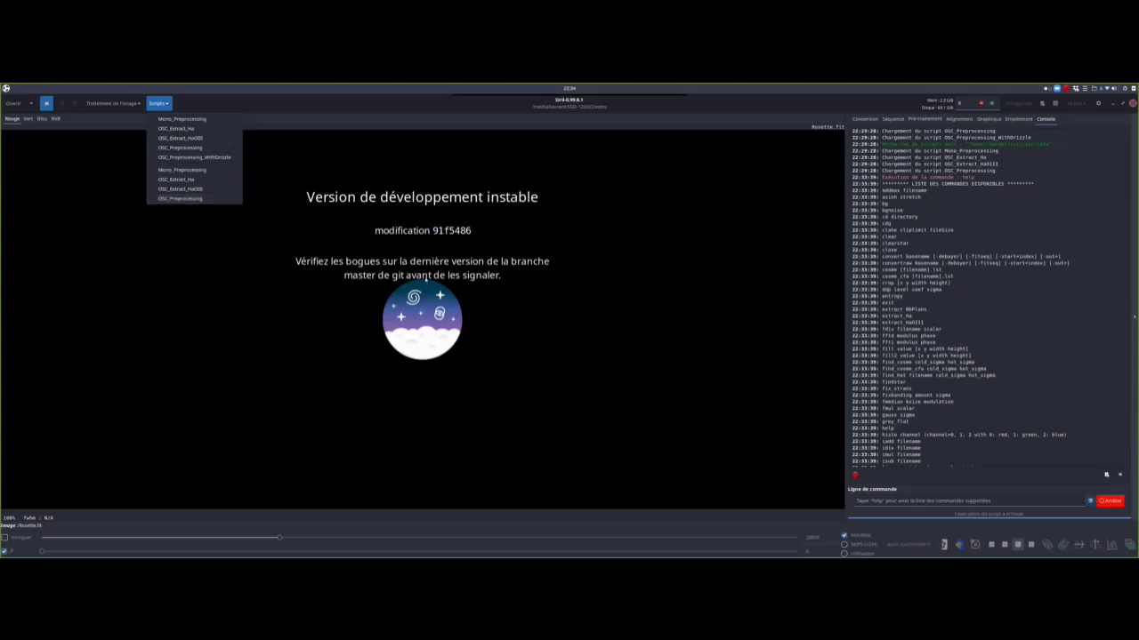
click(1098, 103)
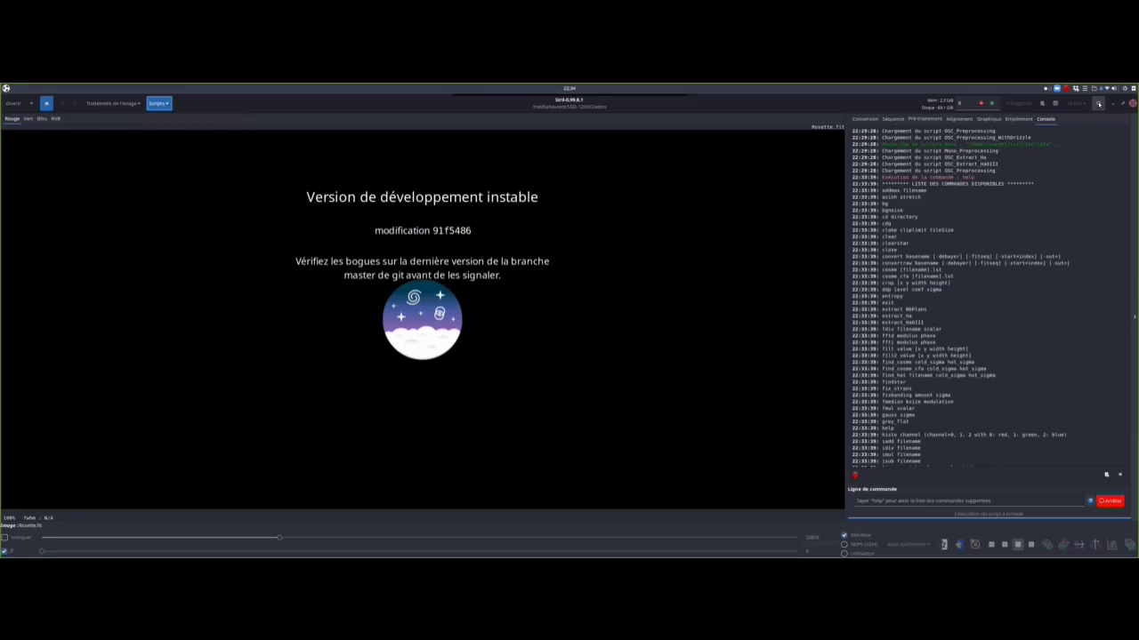
click(1098, 103)
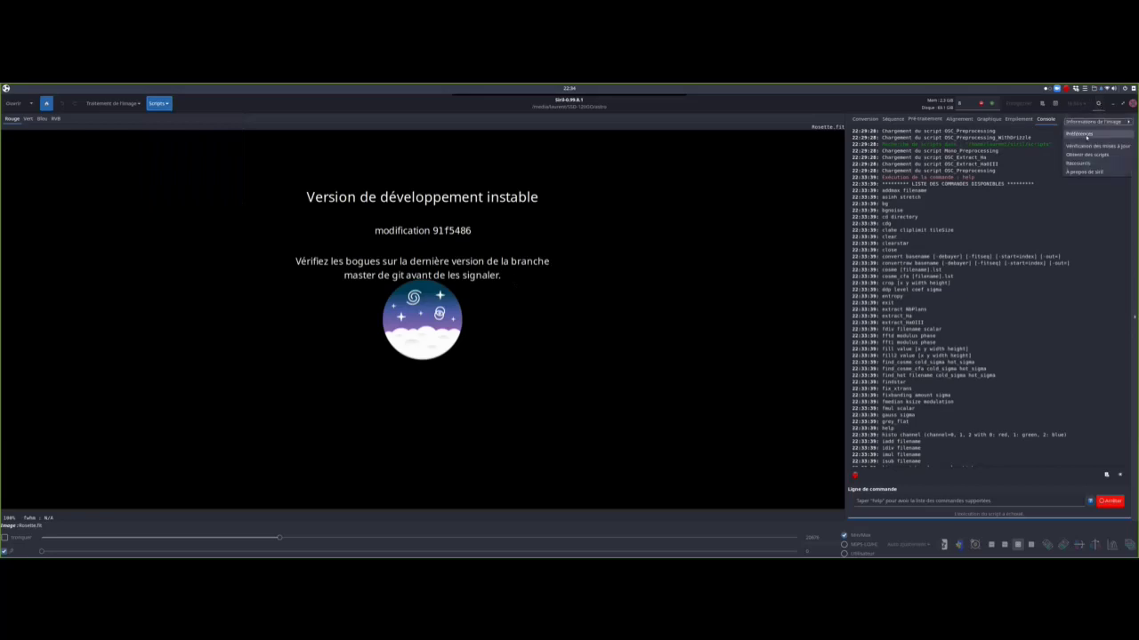
click(1079, 134)
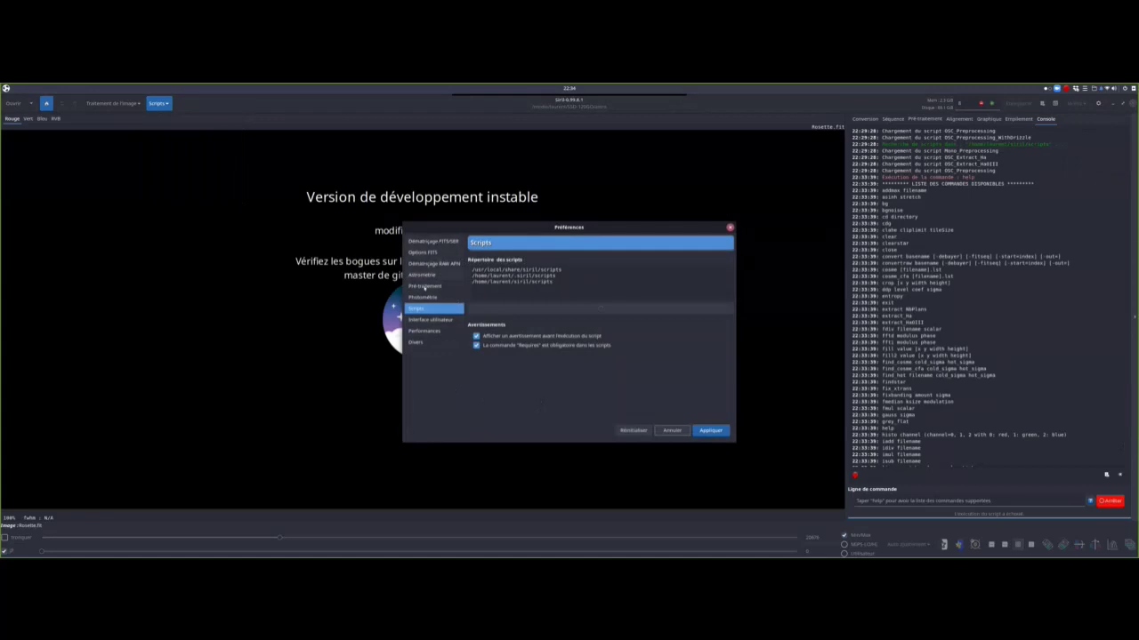
- Review the preprocessing, scripts and FITS/SER debayering preferences, including the interpolation setting, and close the preferences without applying changes
click(424, 286)
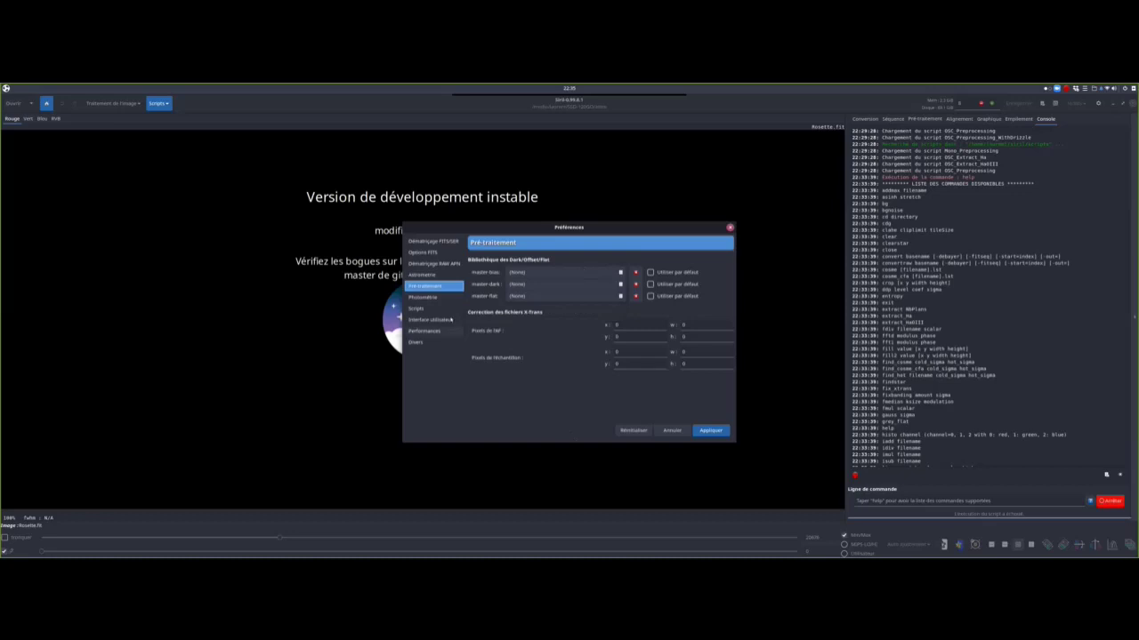
click(416, 308)
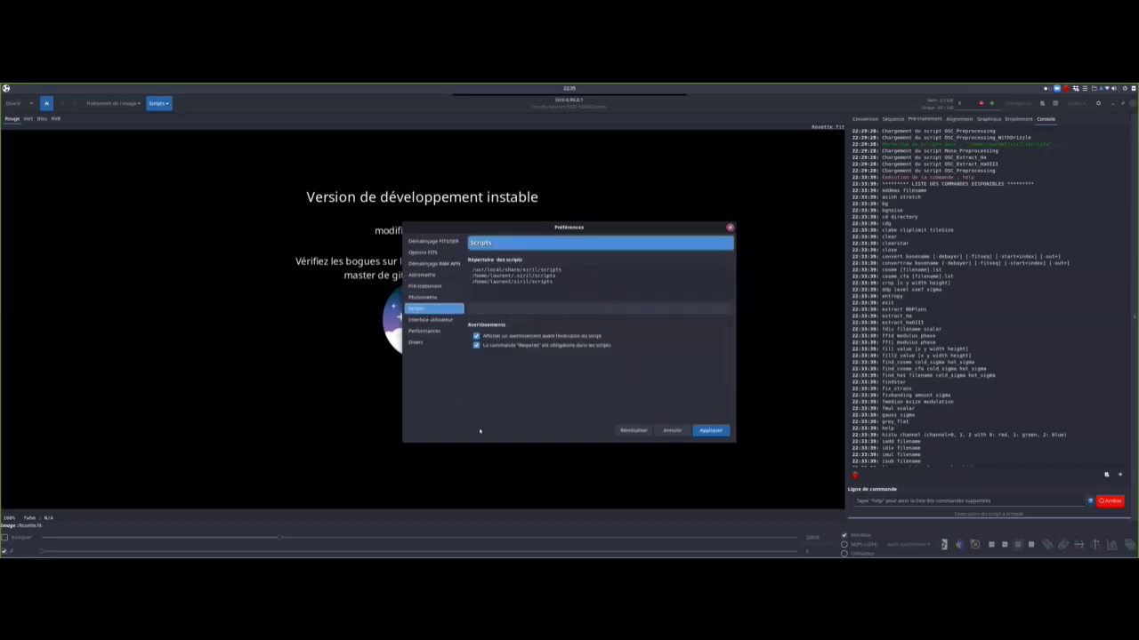
click(432, 242)
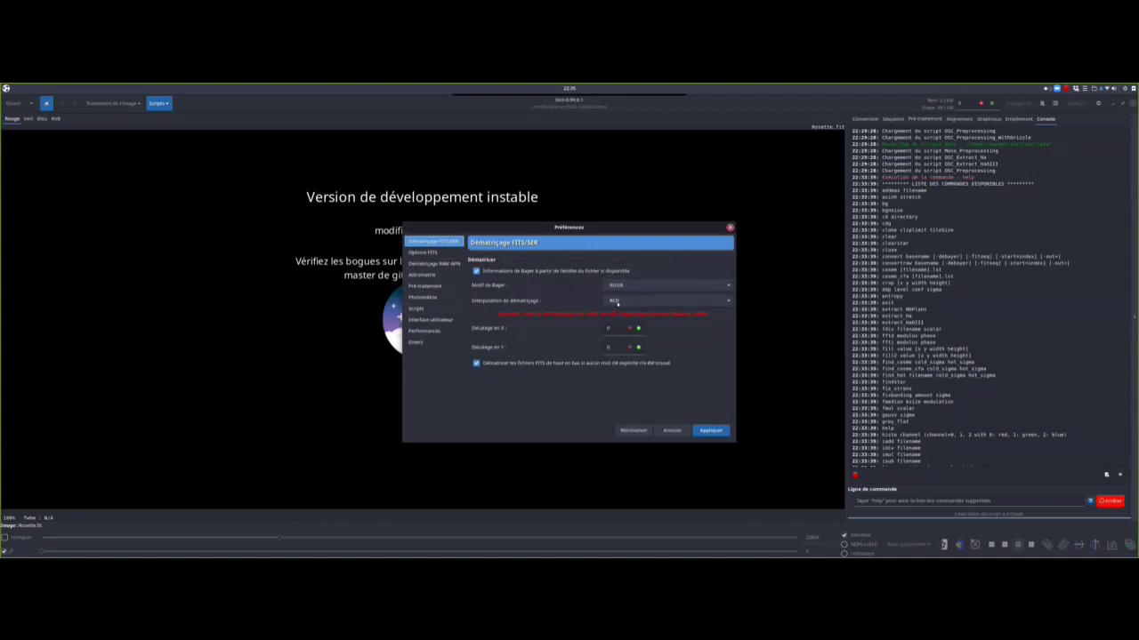
mouse_move(614, 301)
click(673, 430)
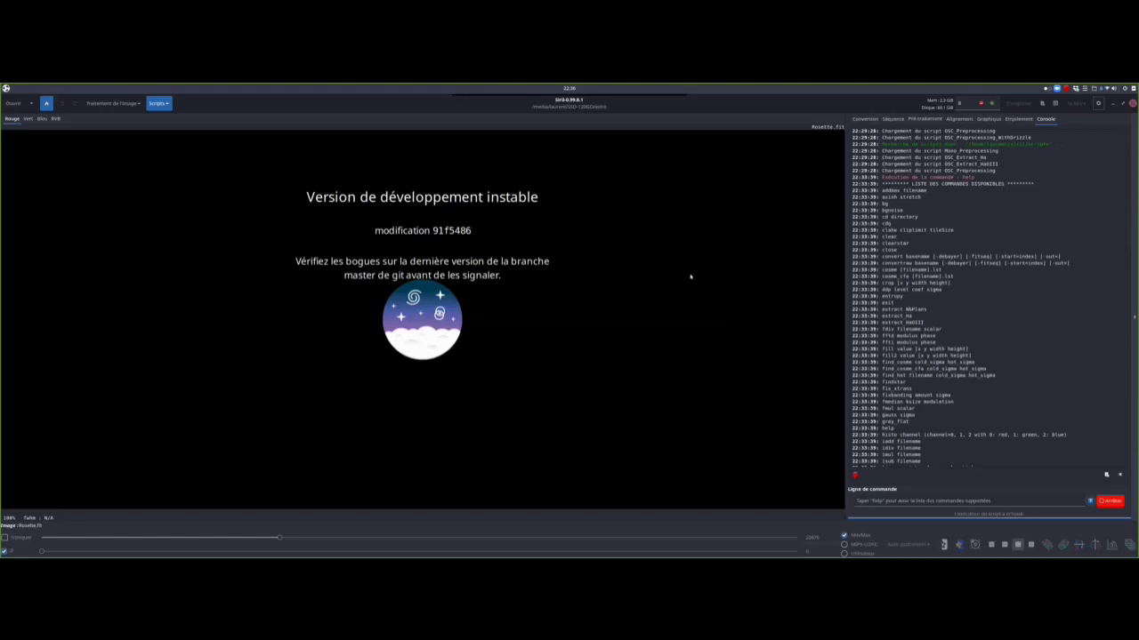
- Open the image rosette-3.jpg from the Presentation folder on the SSD drive
click(13, 103)
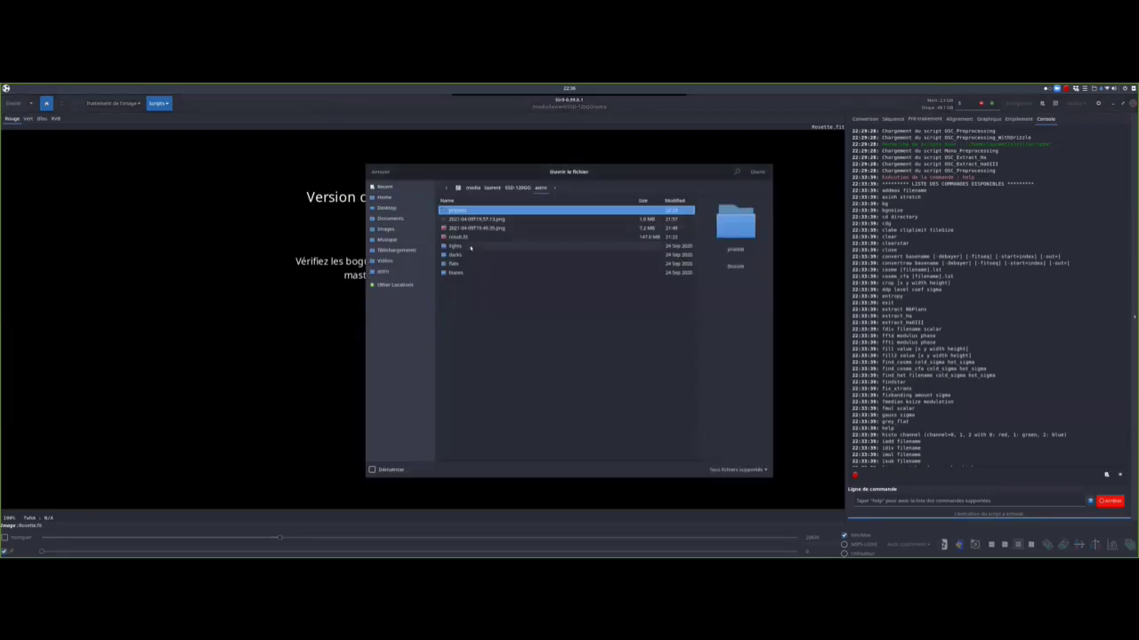
click(390, 285)
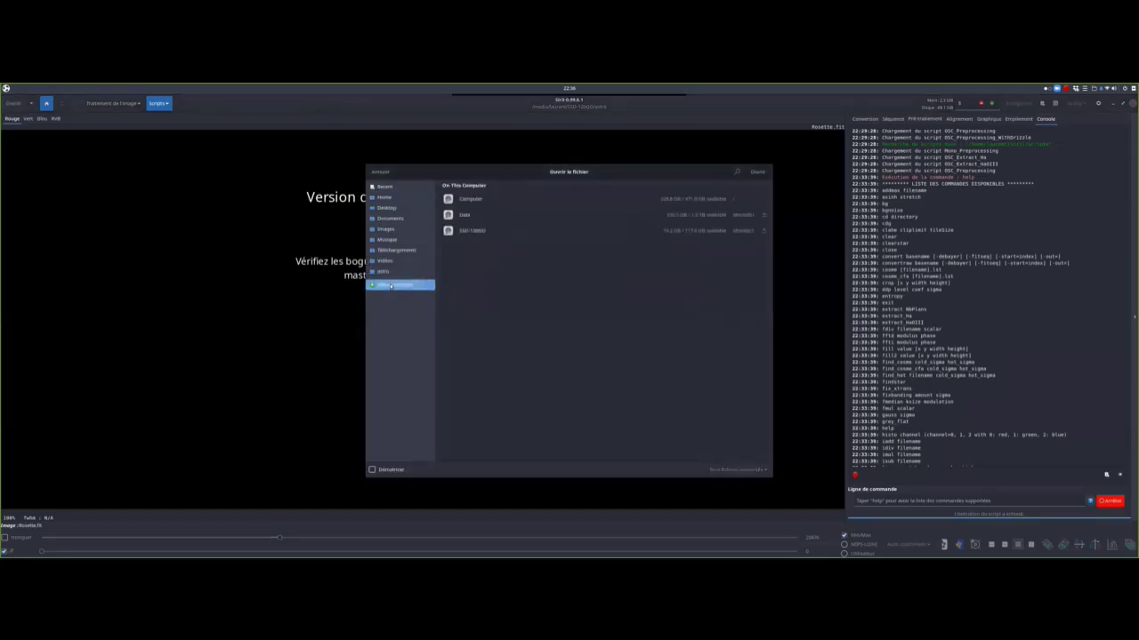
click(466, 234)
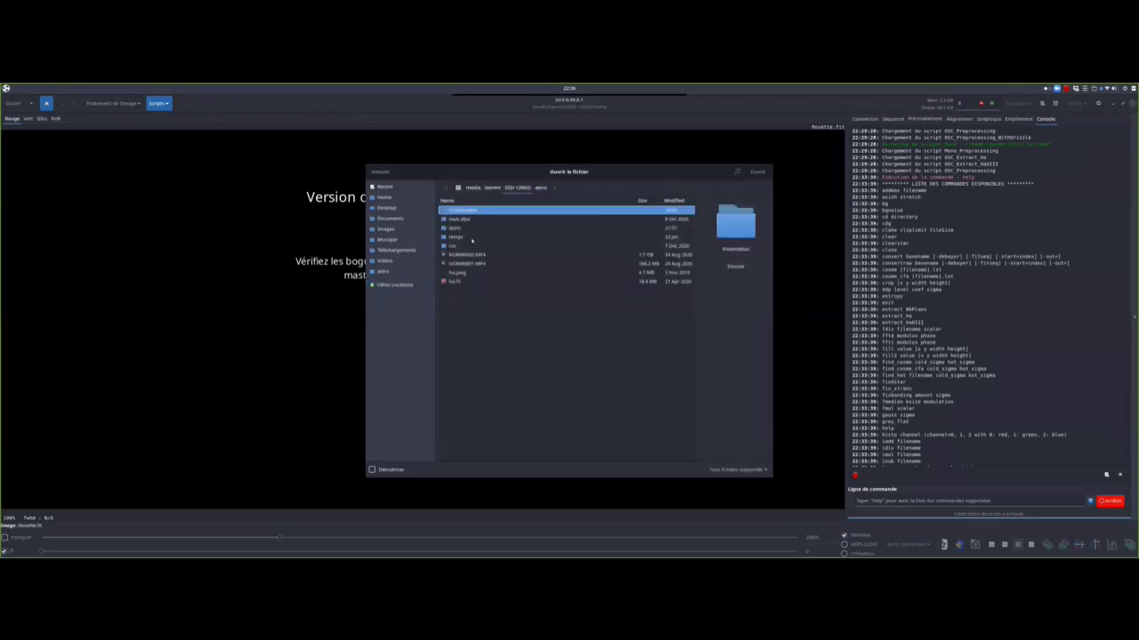
double_click(507, 211)
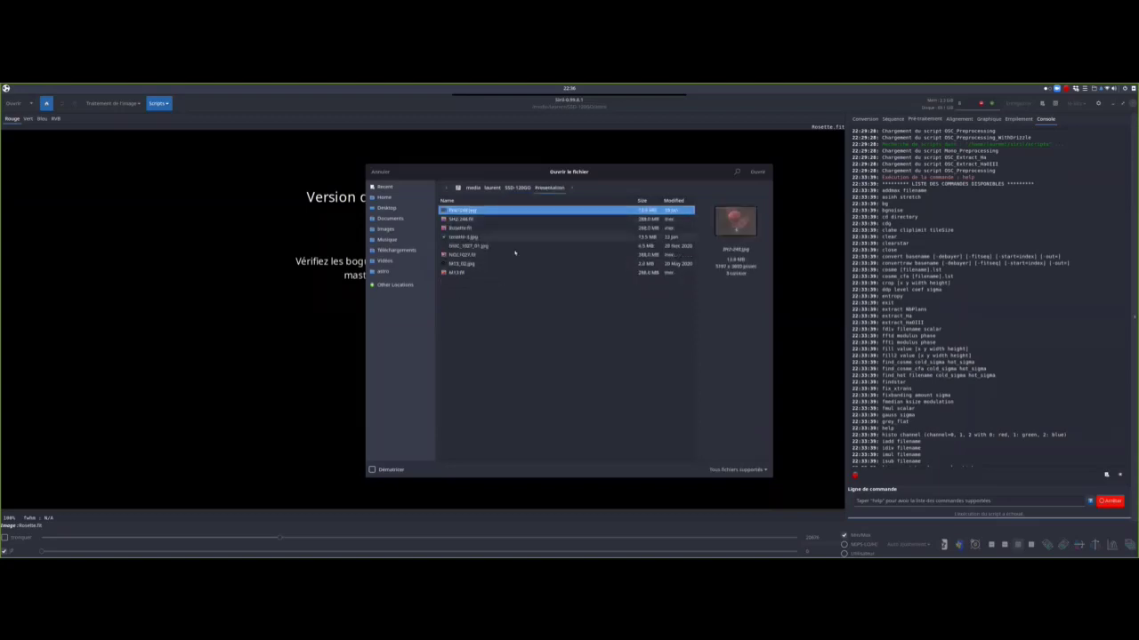
click(469, 219)
click(466, 228)
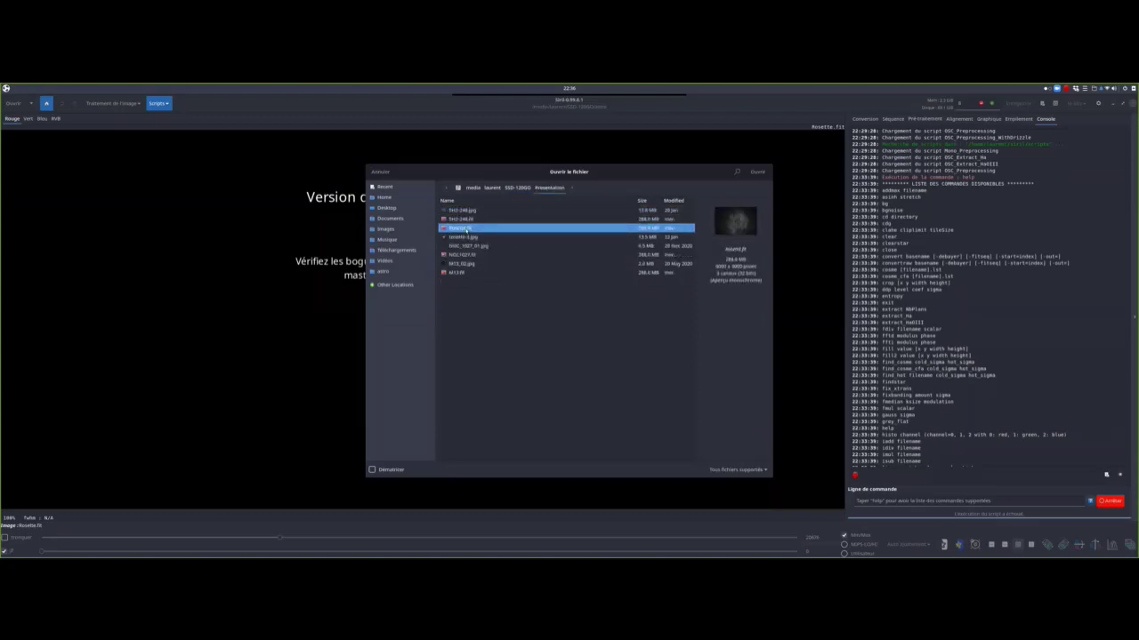
click(461, 236)
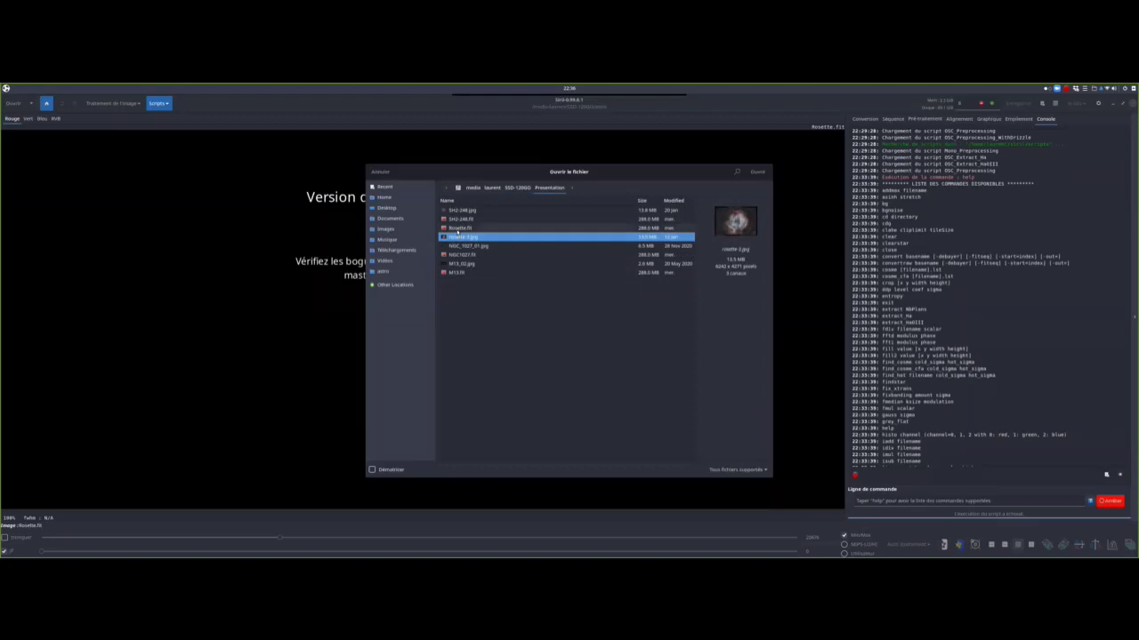
key(Return)
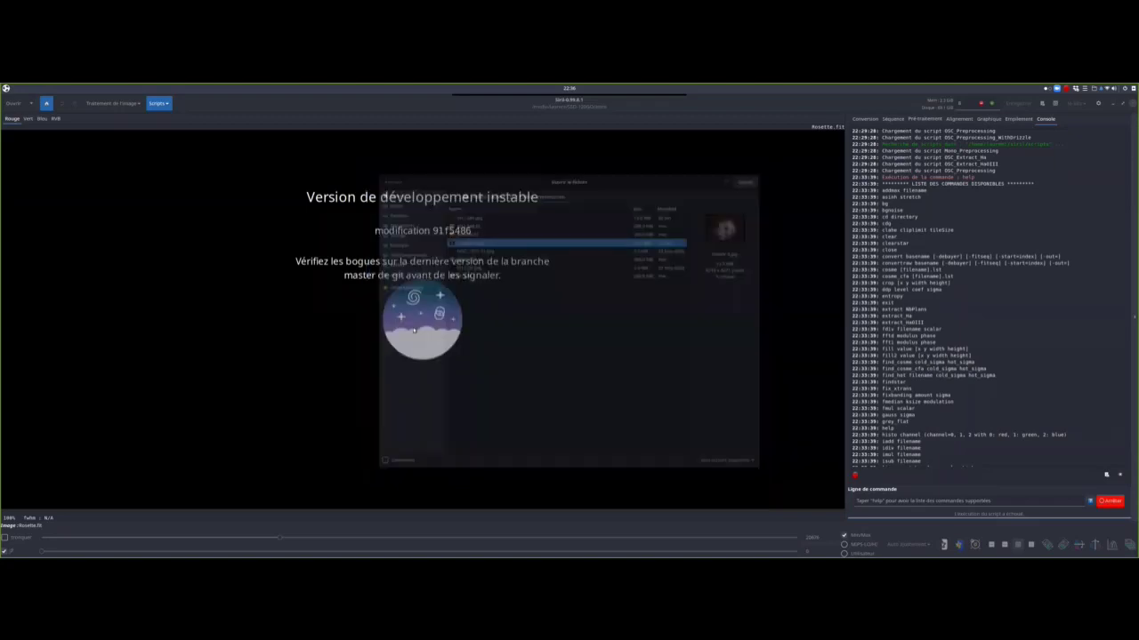
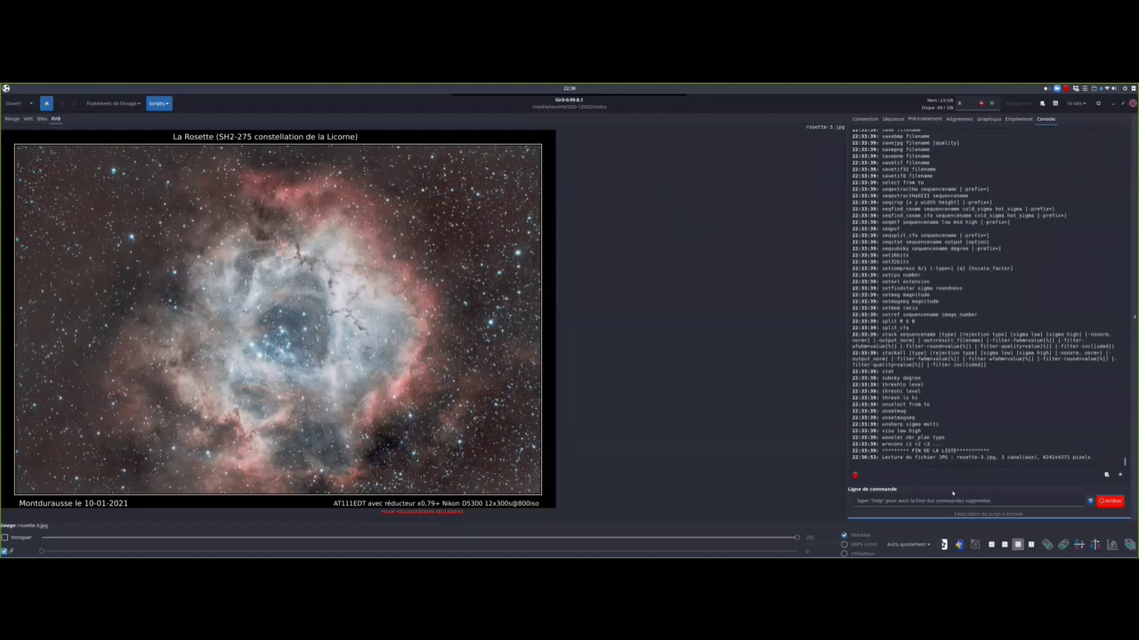
- Compare the context options offered on the RGB composite and on the blue channel, and return to the RGB view
right_click(377, 374)
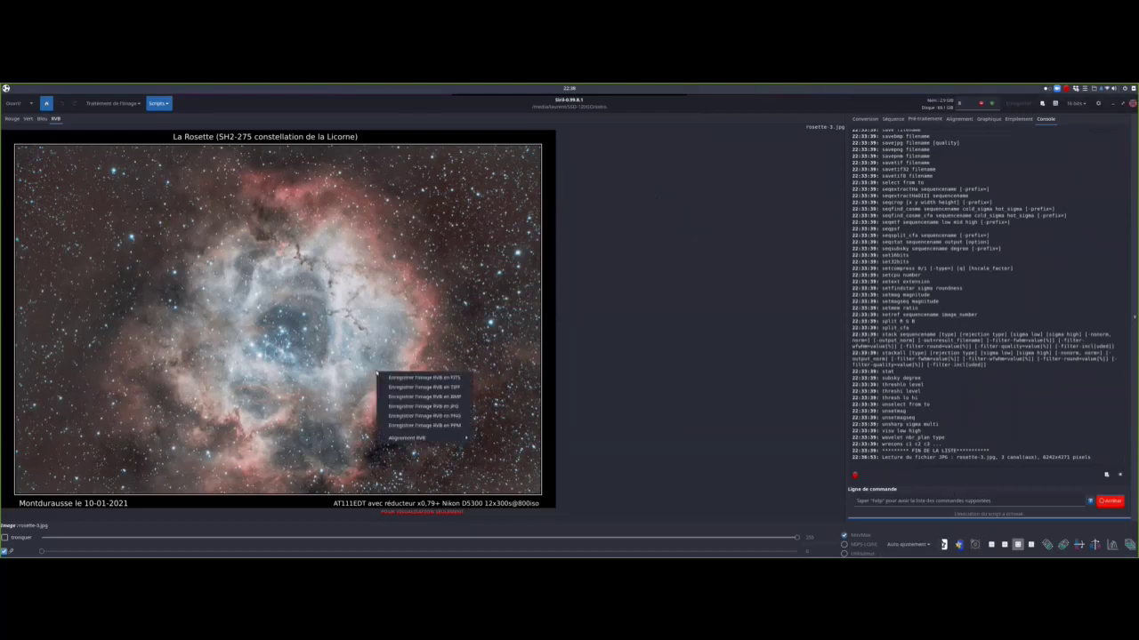
key(Escape)
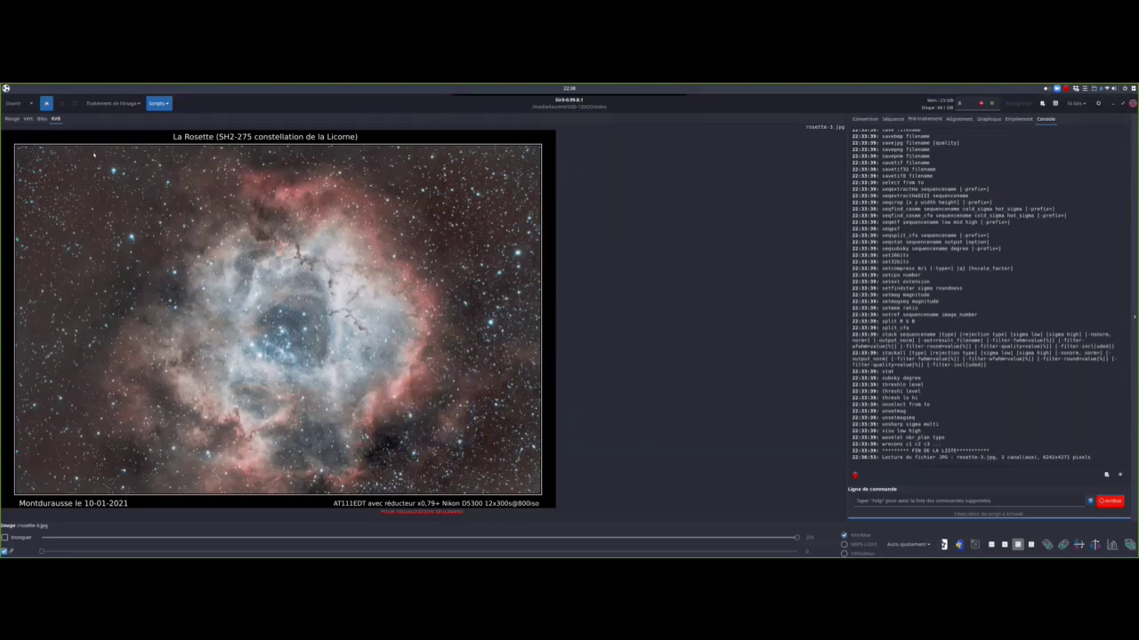
click(41, 118)
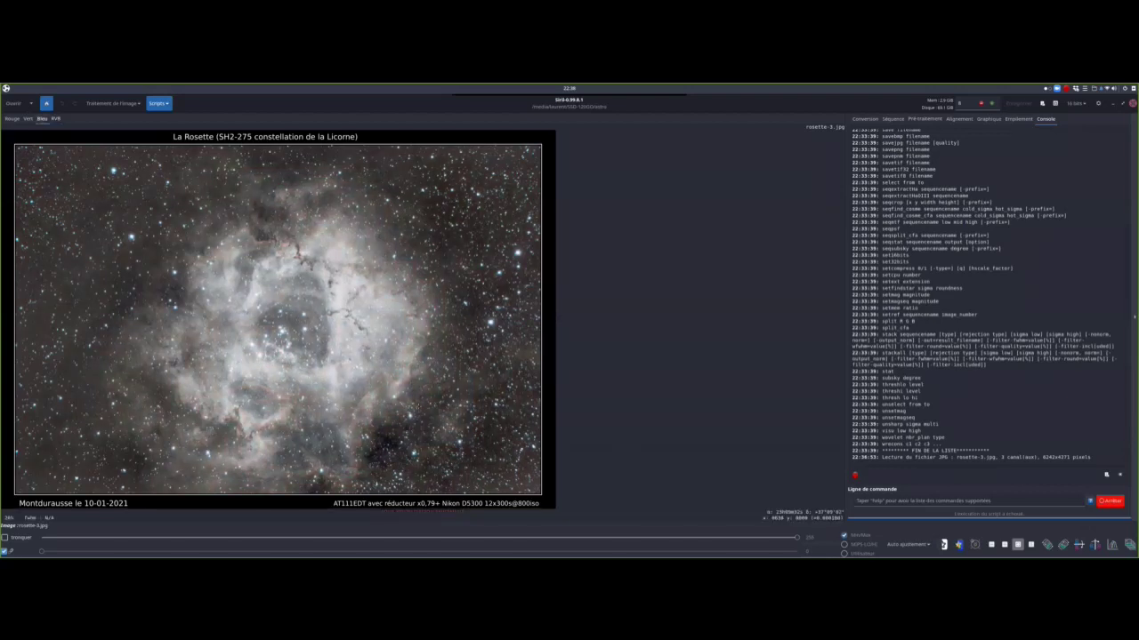
right_click(344, 369)
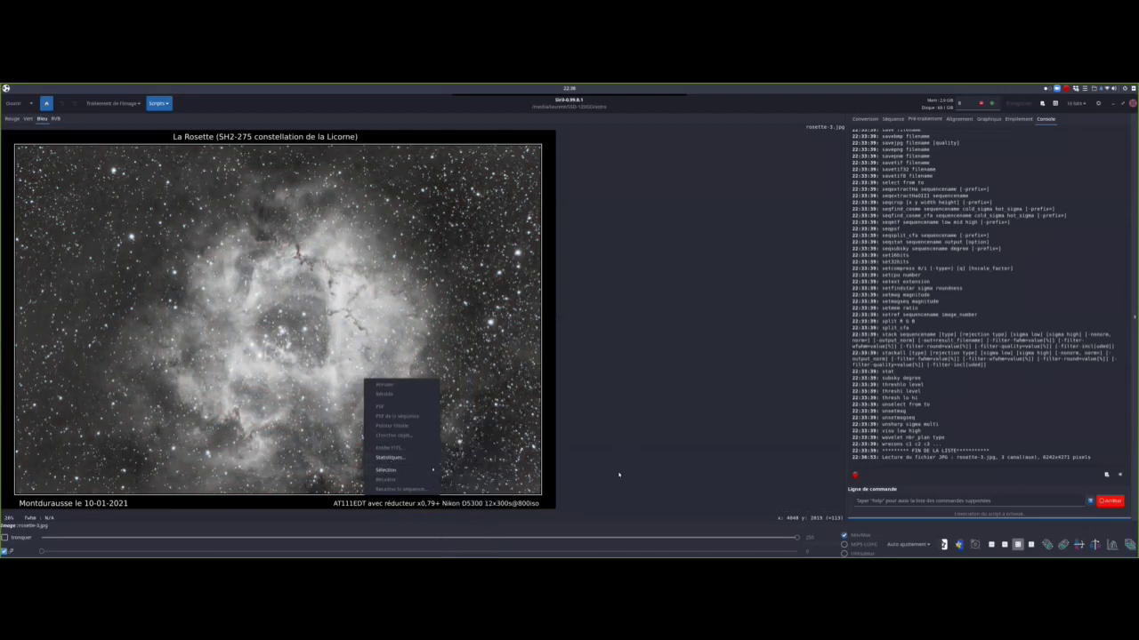
click(782, 447)
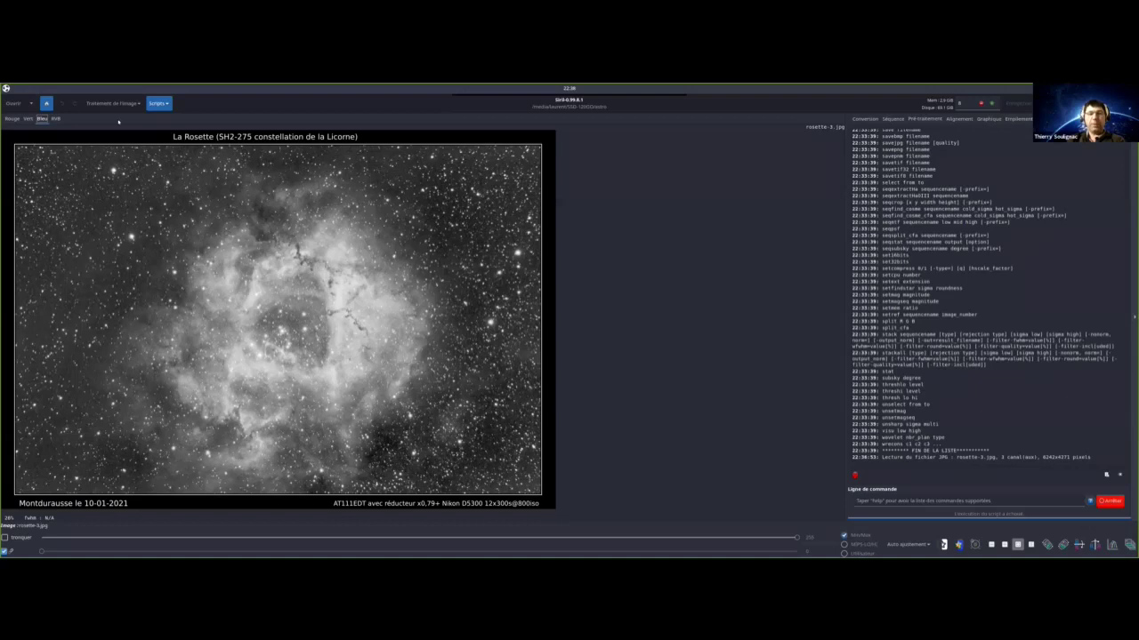
click(55, 118)
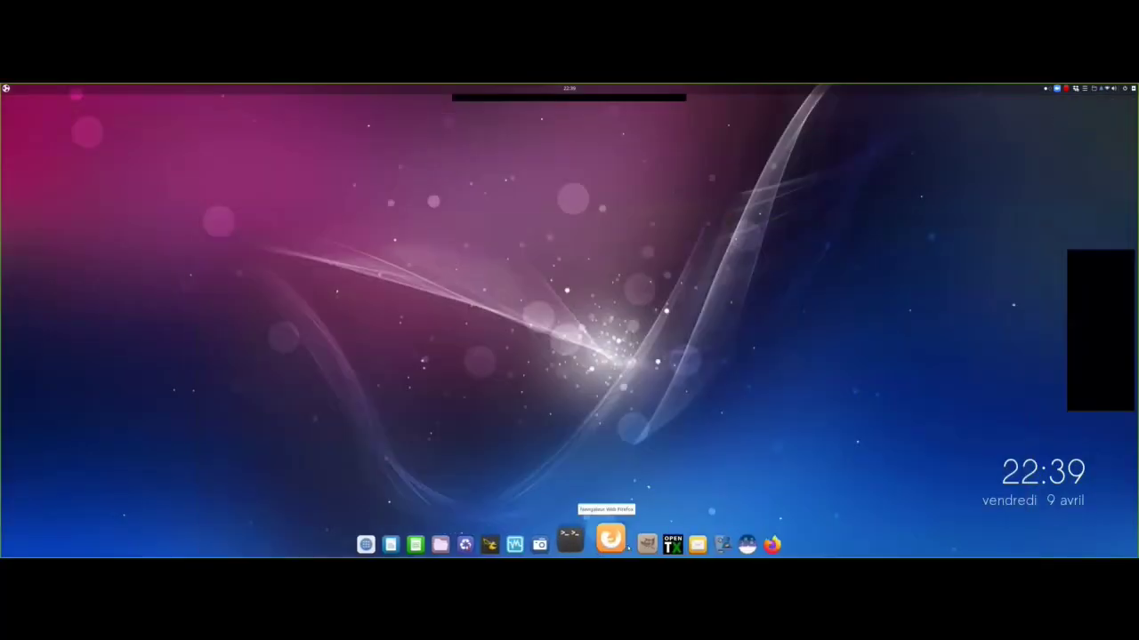
- Switch to Firefox and show the Siril website's Tutorials page in French
click(606, 540)
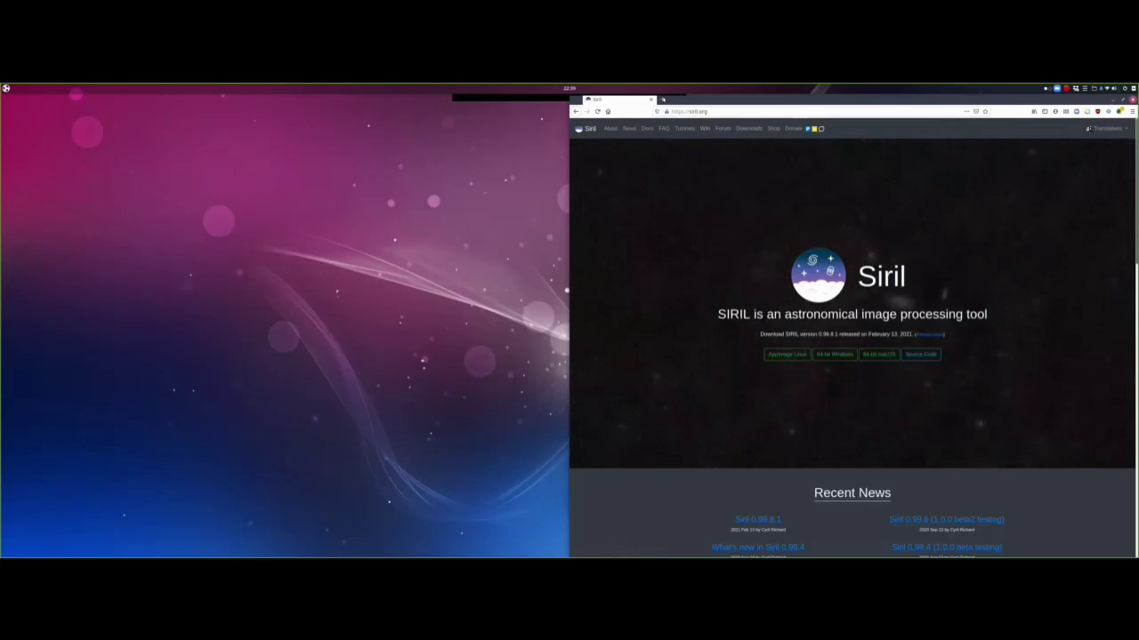
click(706, 130)
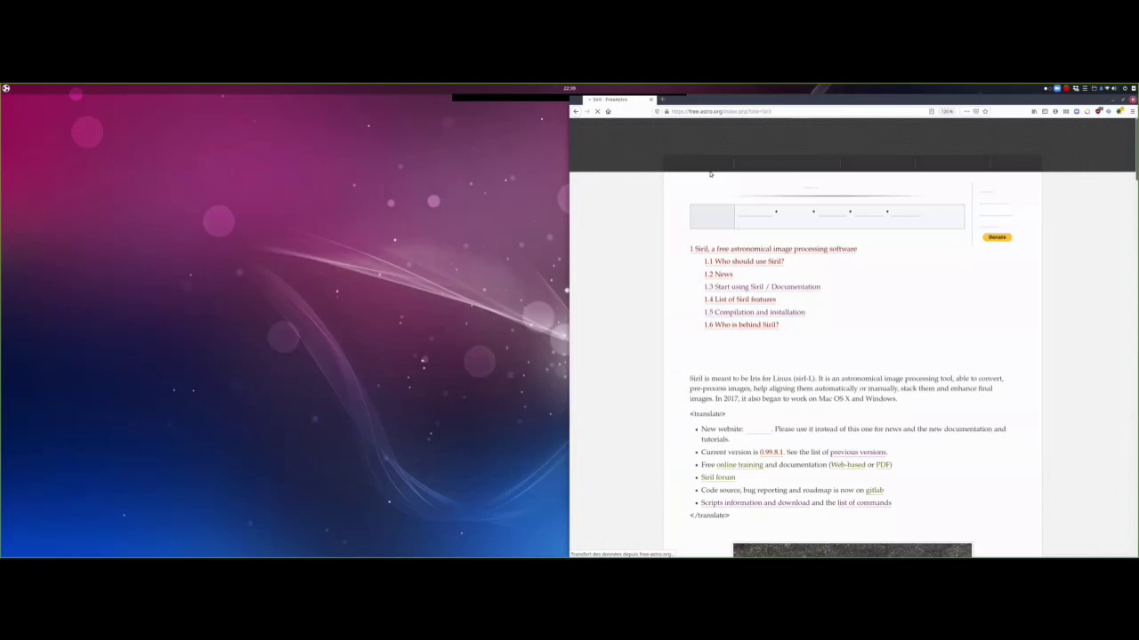
key(alt+Left)
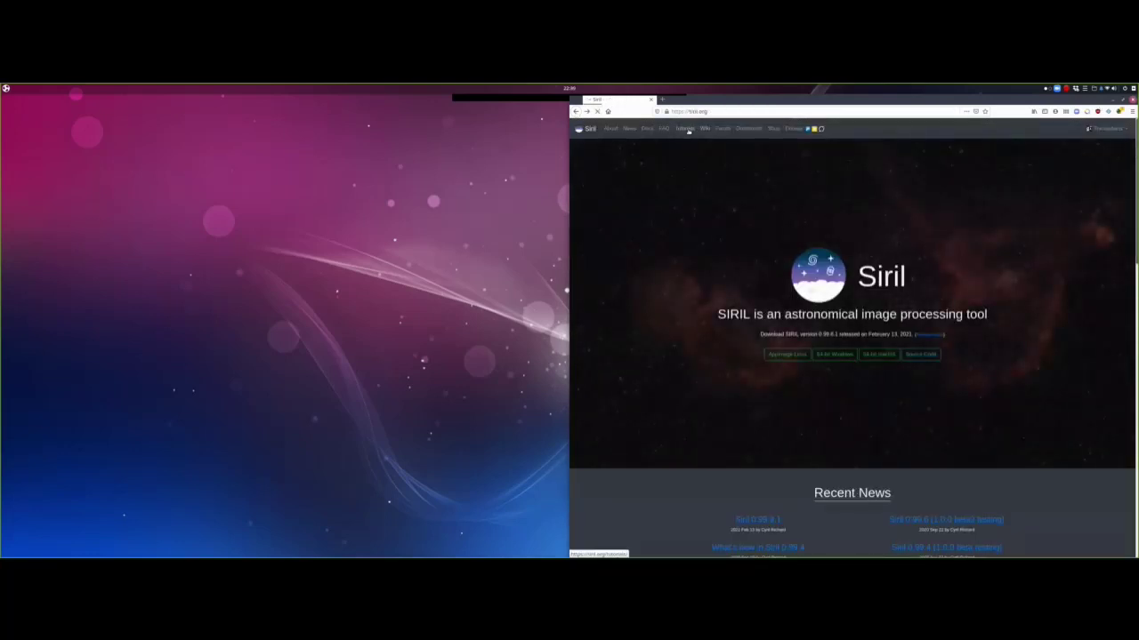
click(685, 129)
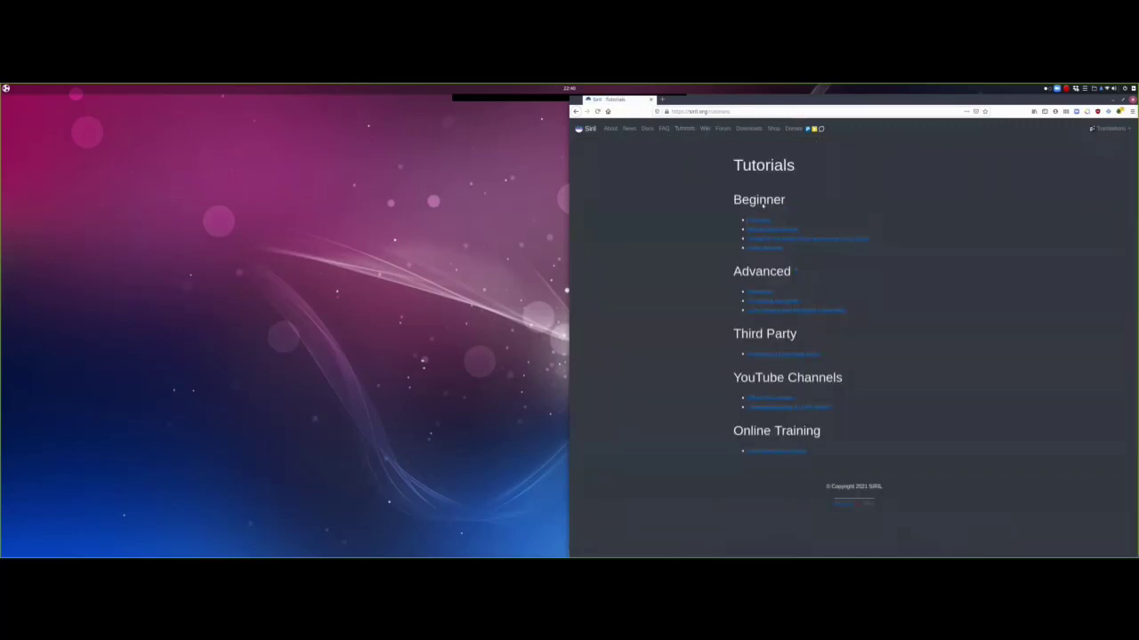
click(1111, 129)
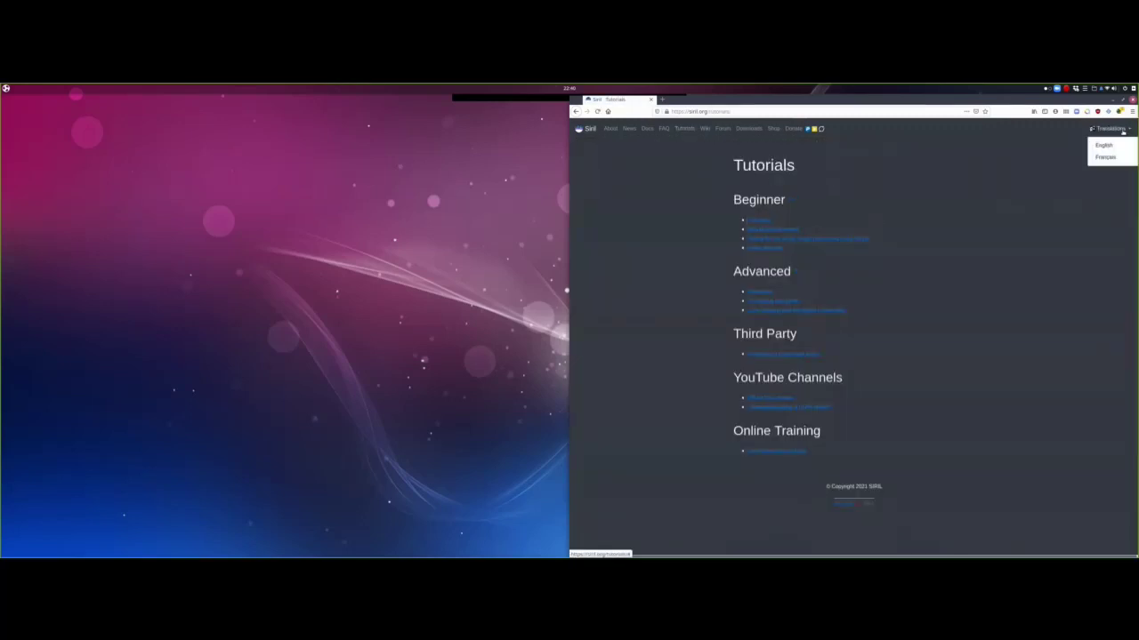
click(1105, 157)
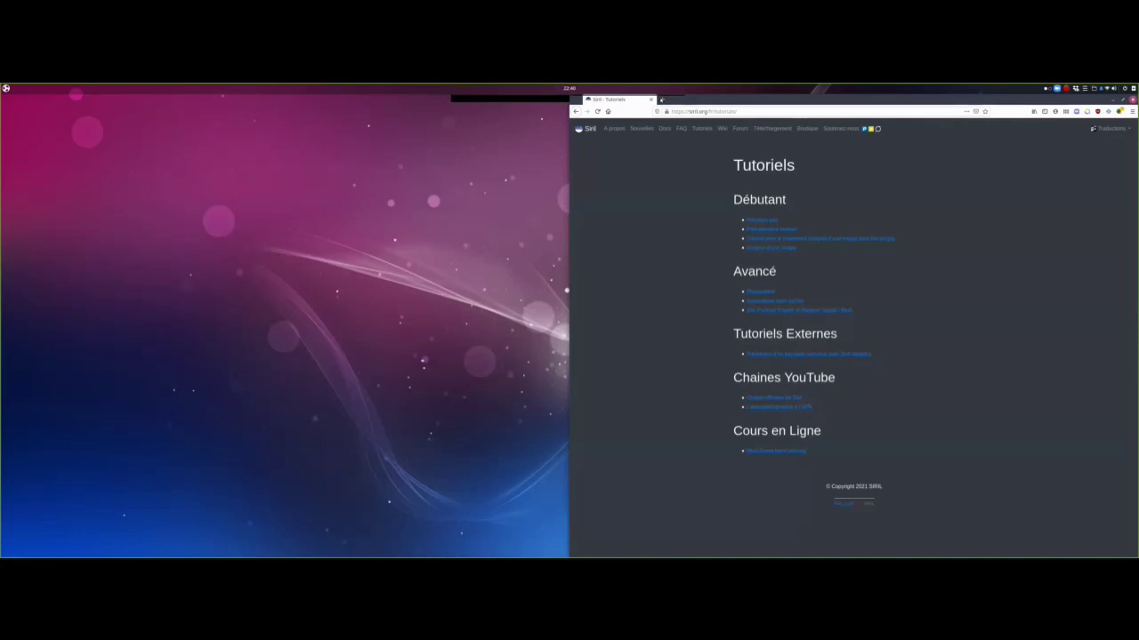
- Move the browser window toward the middle of the desktop and load the Siril GitLab project in a new tab
drag(663, 100, 511, 144)
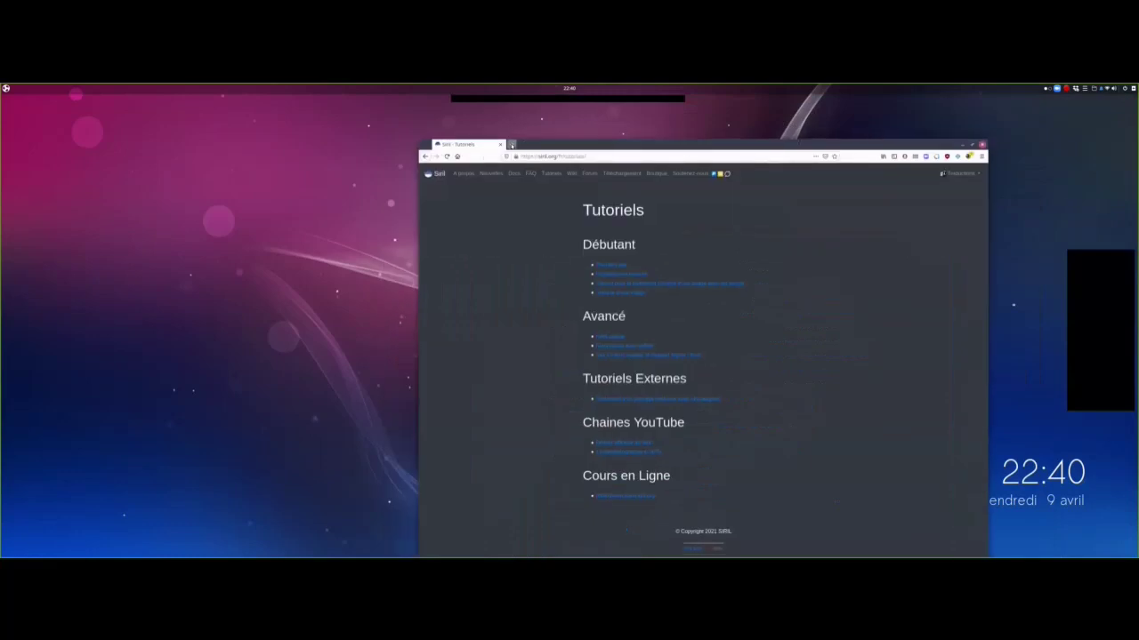
click(511, 144)
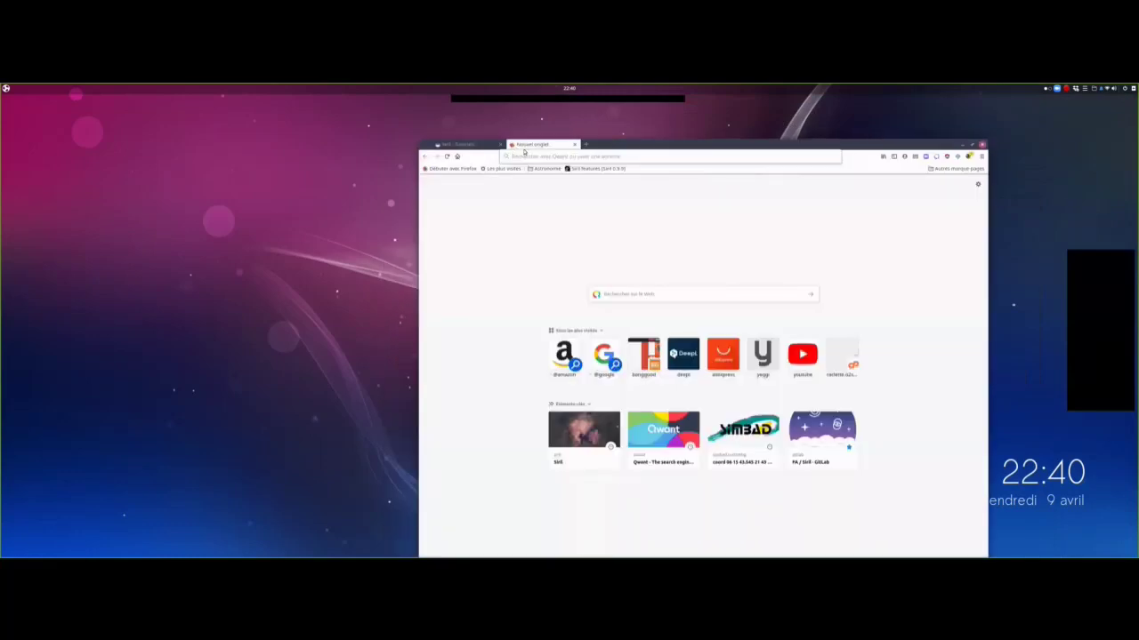
click(471, 145)
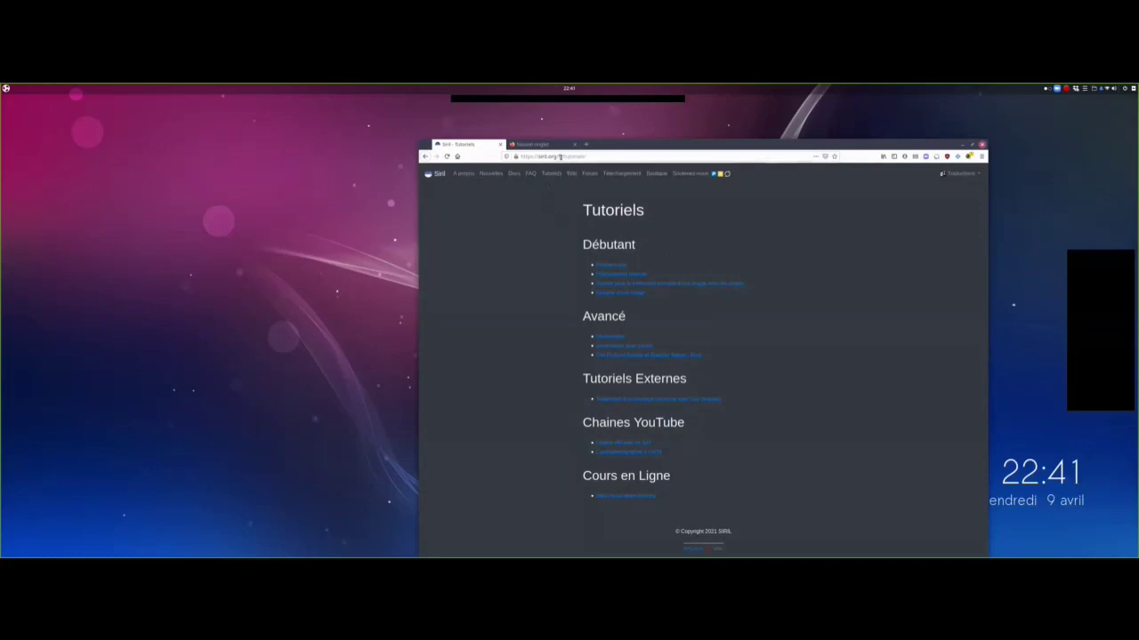
click(533, 144)
click(534, 157)
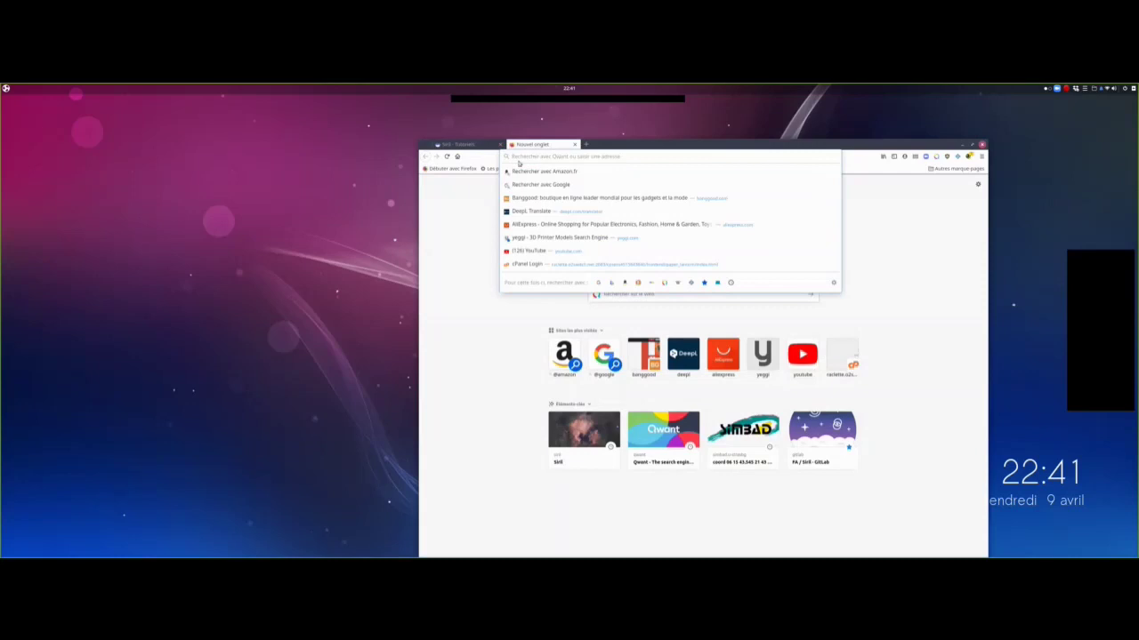
click(468, 245)
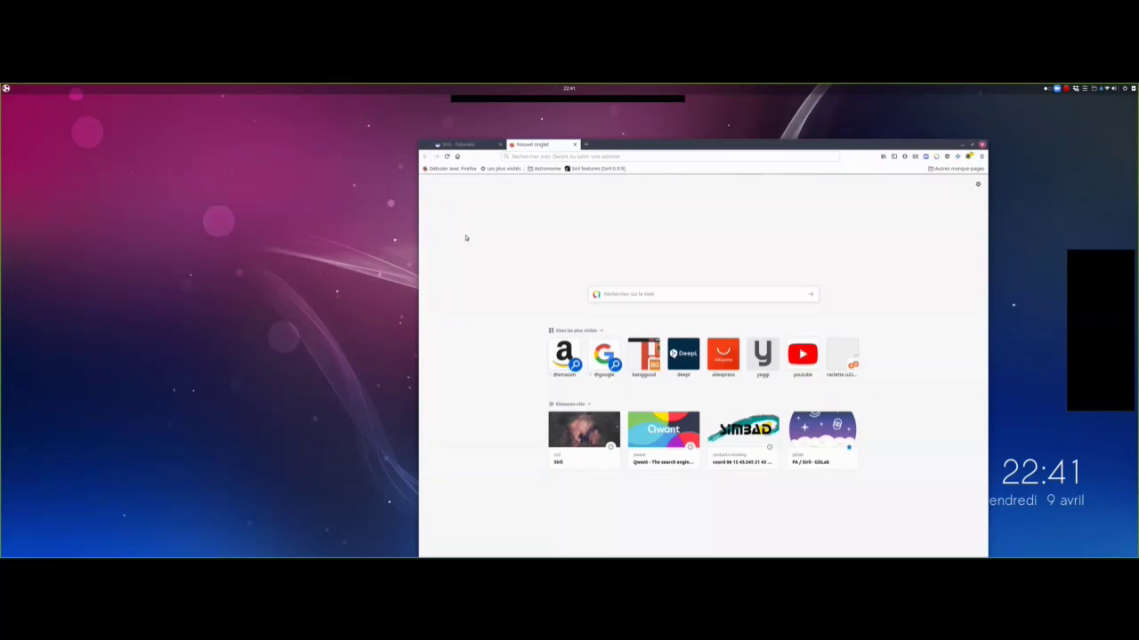
click(546, 157)
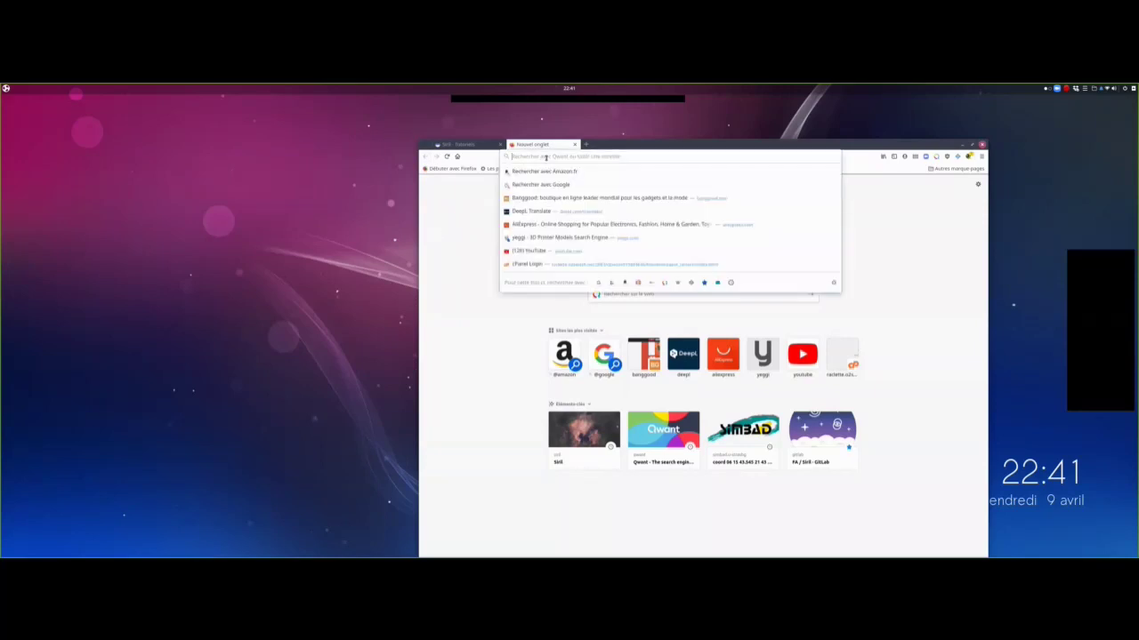
text(gitlab.com/)
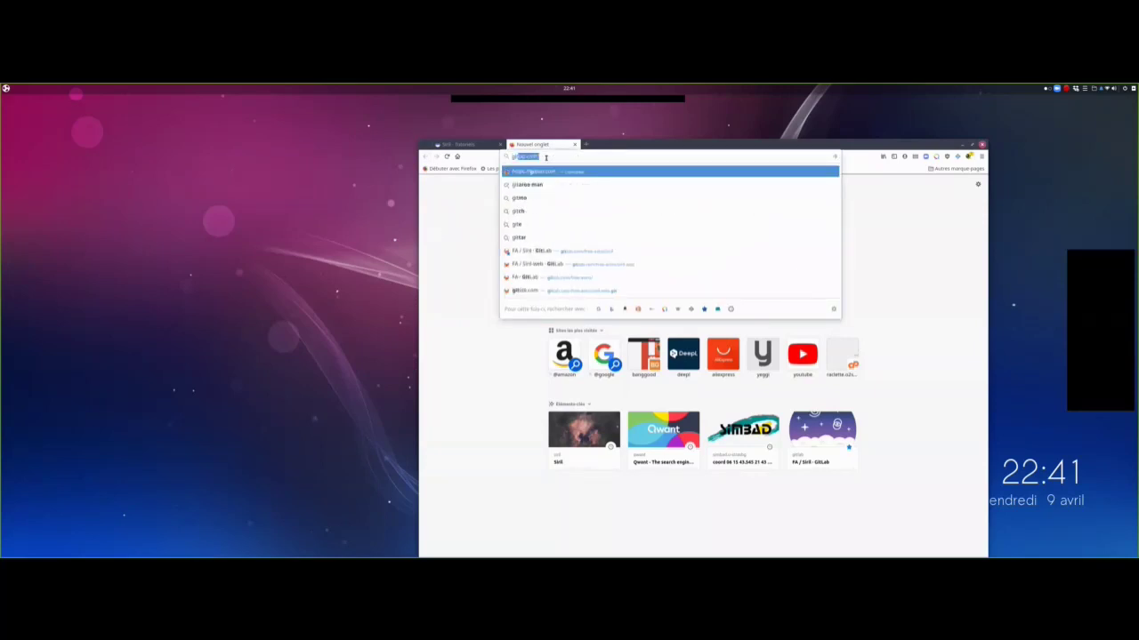
click(560, 251)
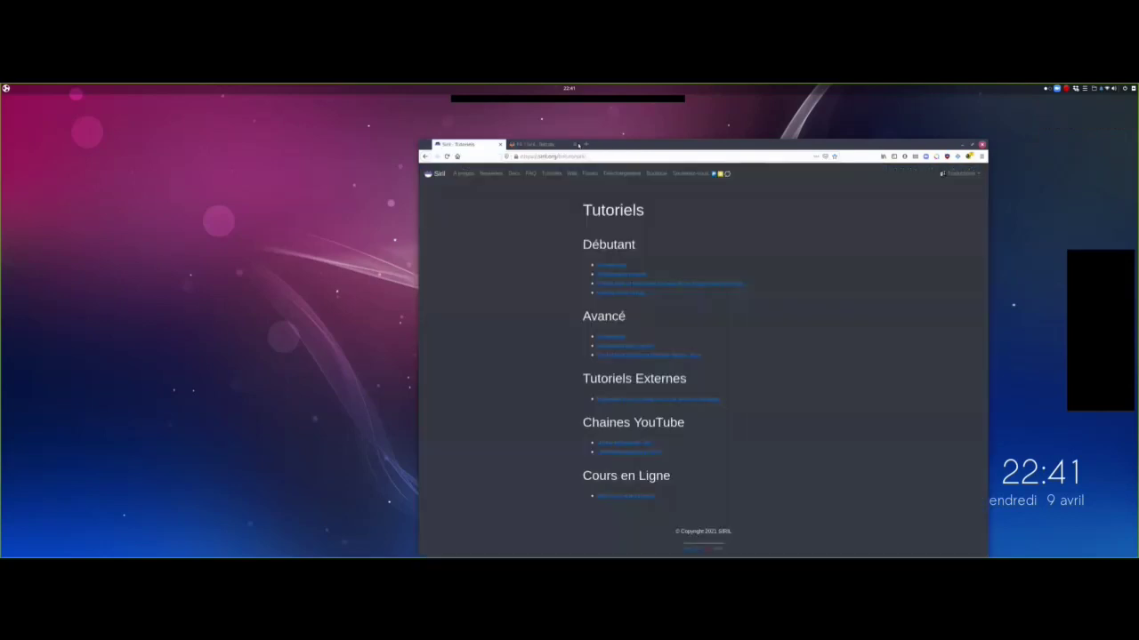
- Show the Siril website's home page in a maximized browser window and switch to the Siril GitLab project page
click(458, 144)
click(972, 146)
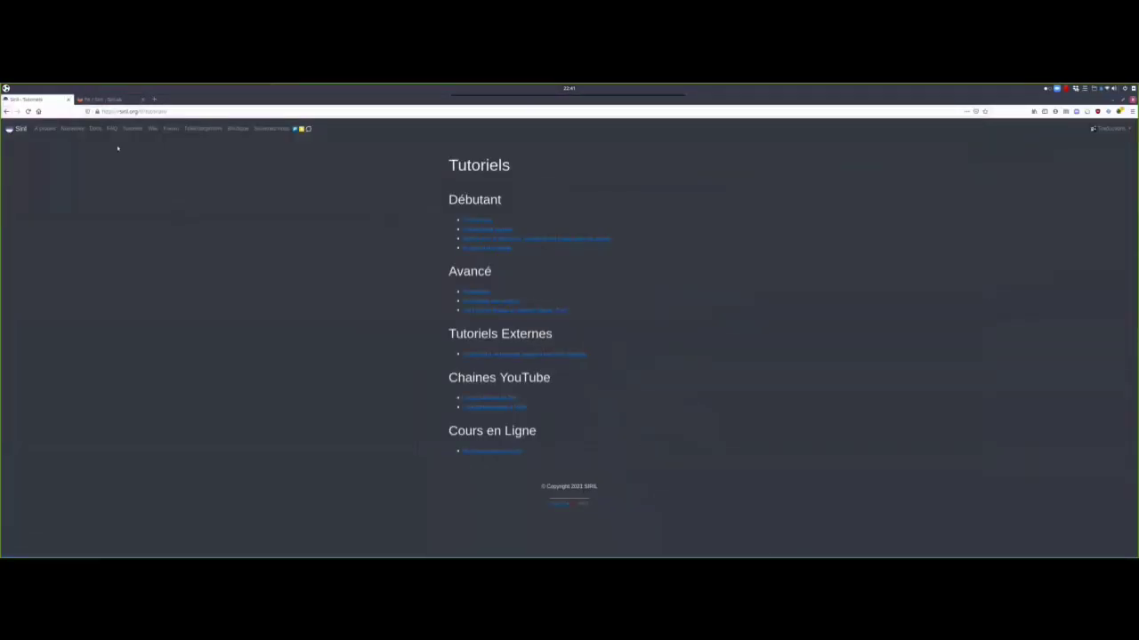
click(16, 128)
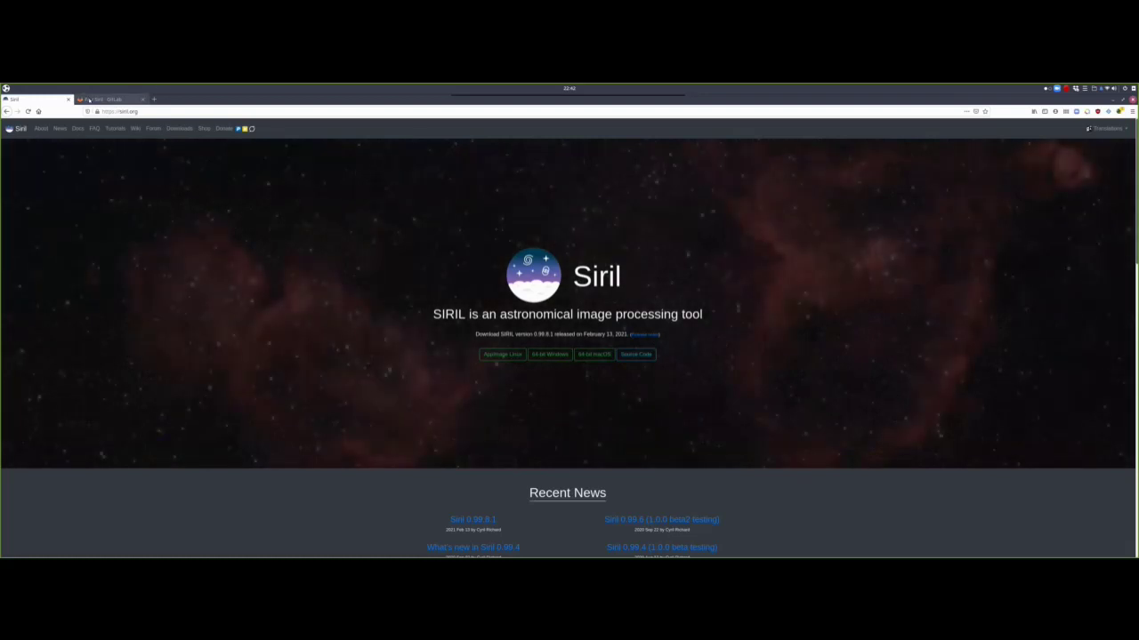
click(89, 100)
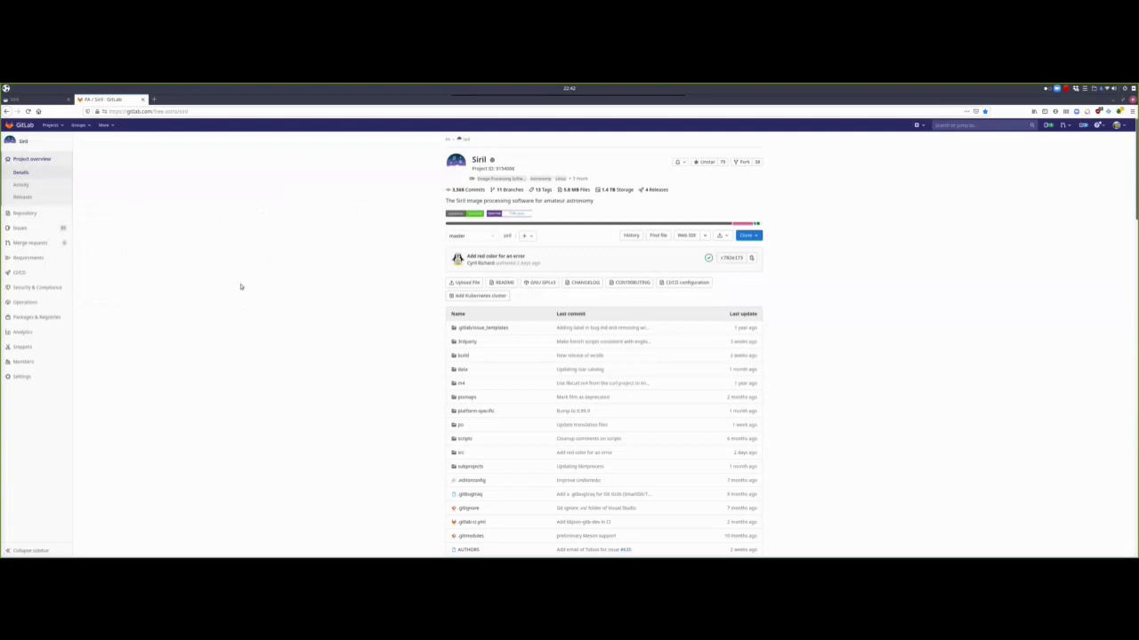
- Show the Siril project's issue list on GitLab and return to the project overview
mouse_move(7, 236)
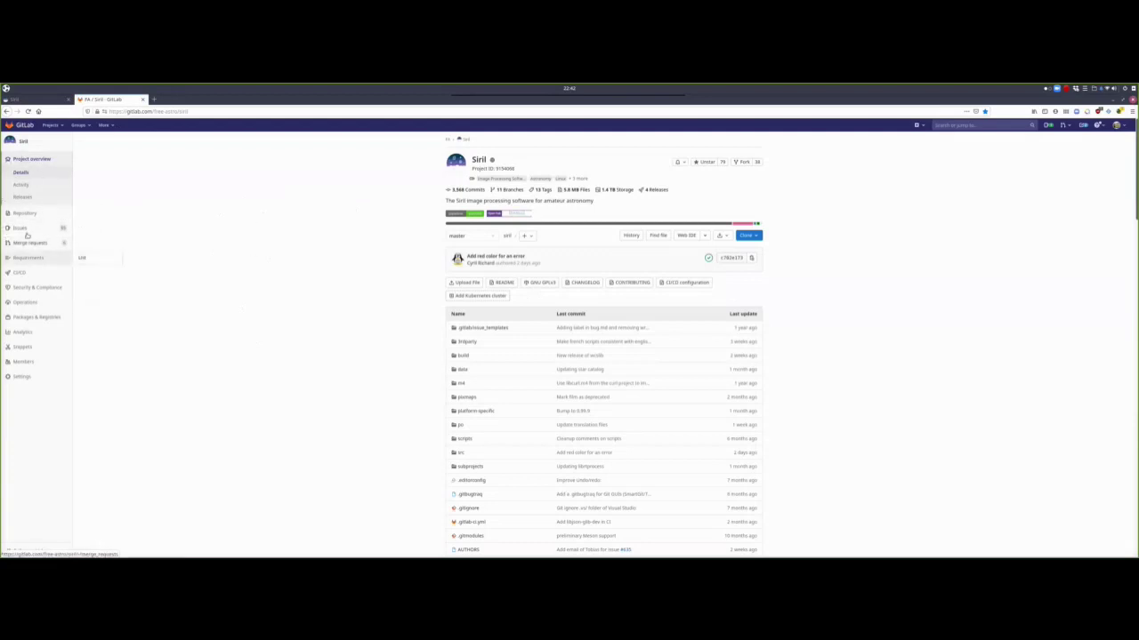
click(20, 231)
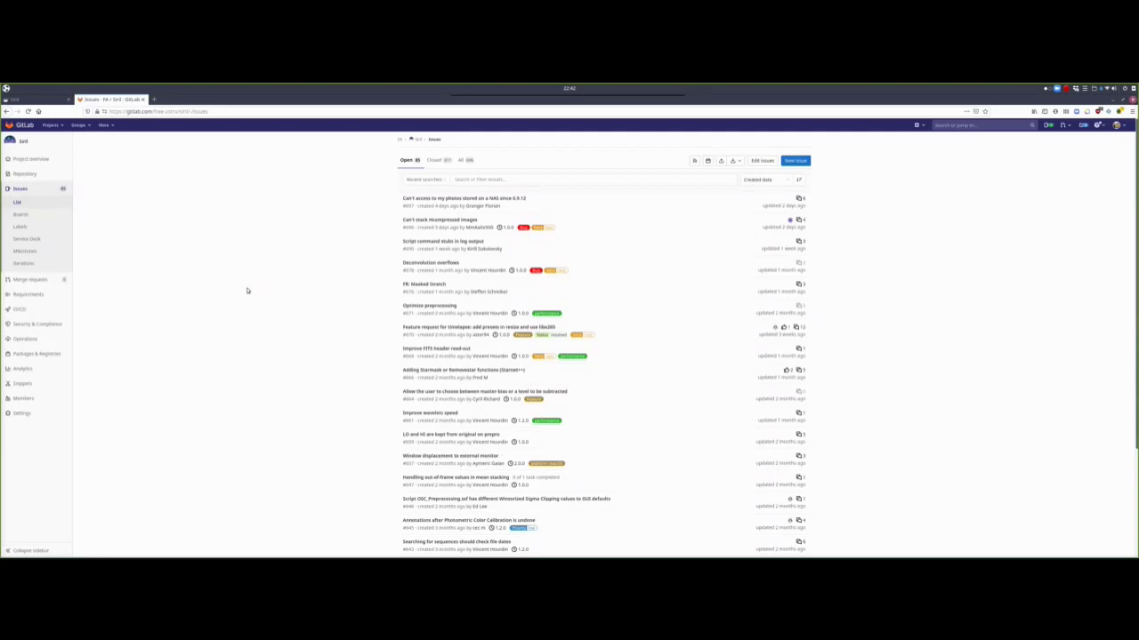
click(25, 155)
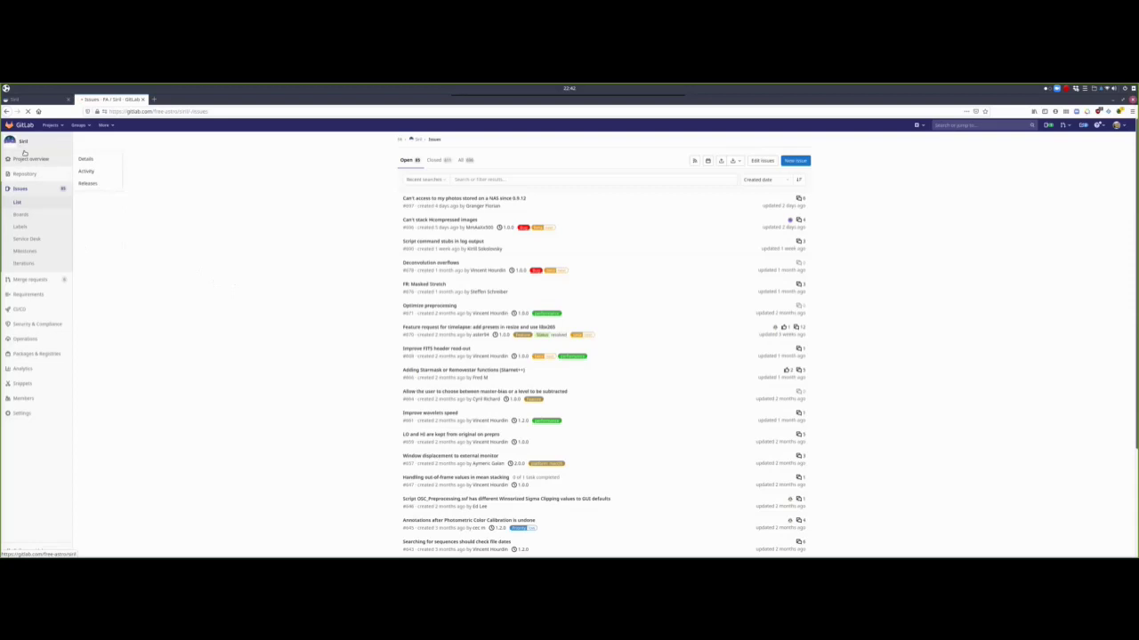
- Go back to the Siril website, open its forum and look through the latest Siril topics
click(26, 98)
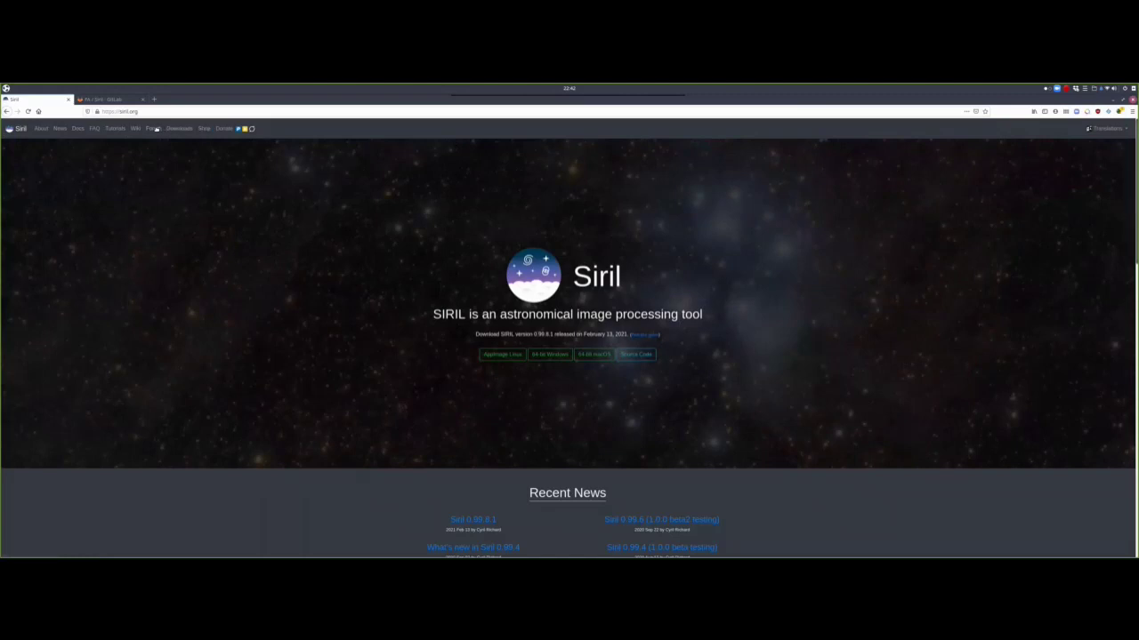
click(156, 129)
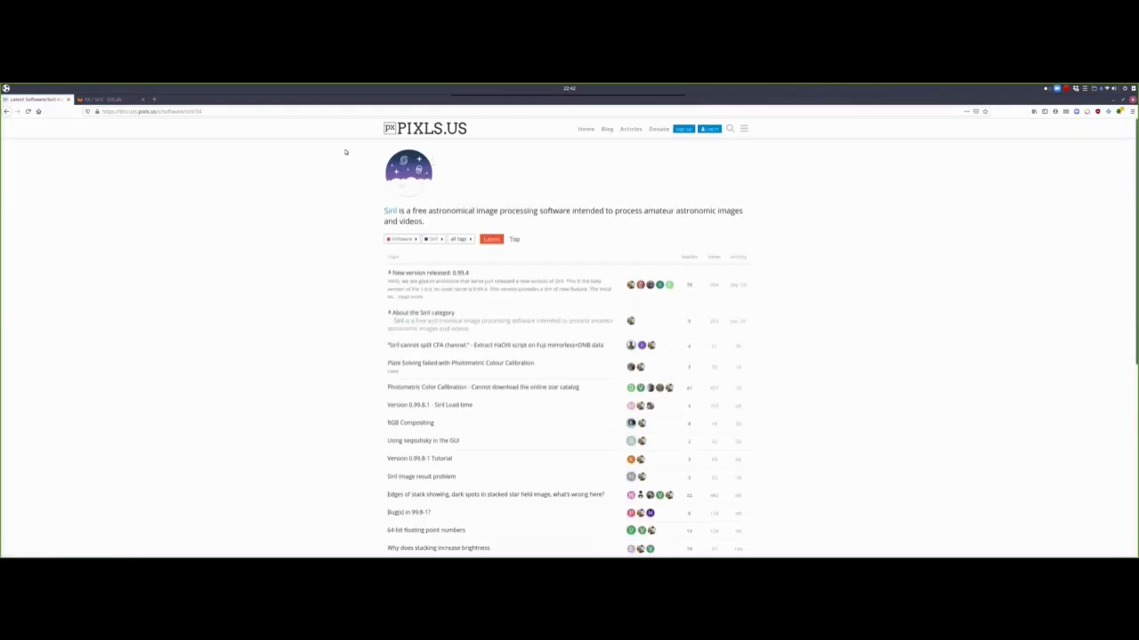
scroll(427, 169, down, 2)
scroll(447, 206, up, 2)
- Show the PIXLS.US home page with its software section, and go back through the forum to the Siril website's home page
click(587, 129)
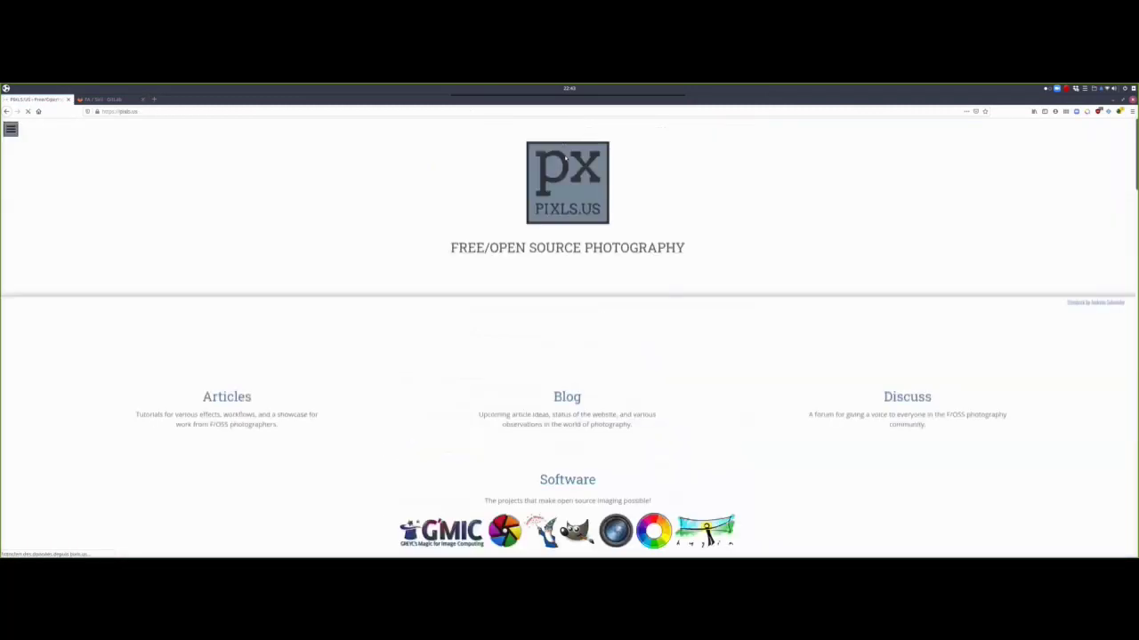
scroll(560, 146, down, 3)
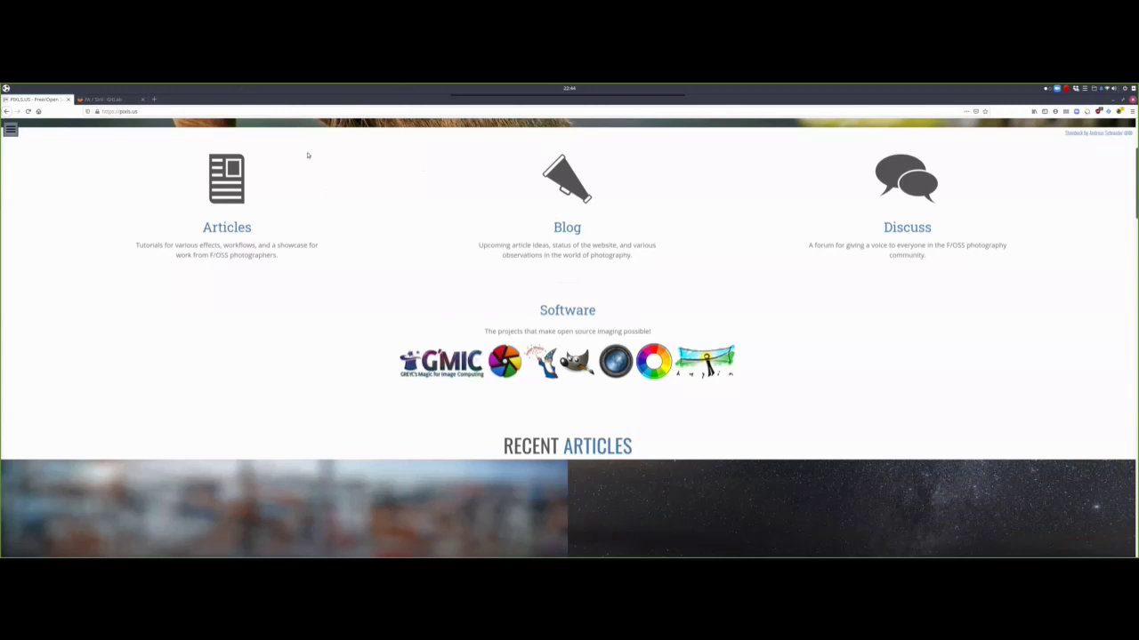
click(4, 113)
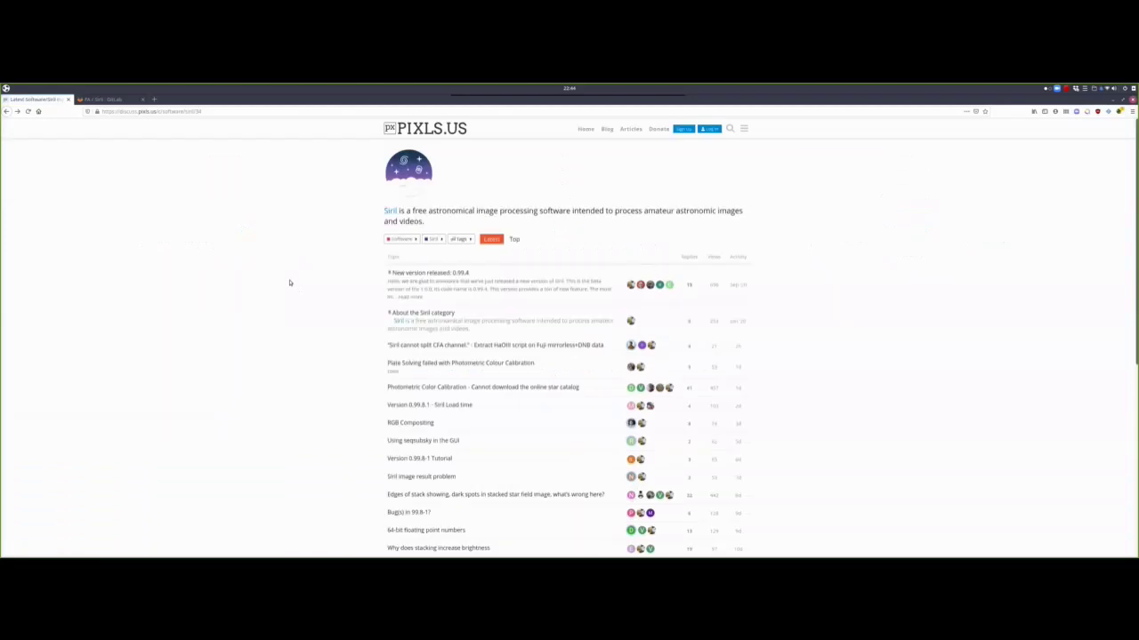
click(6, 111)
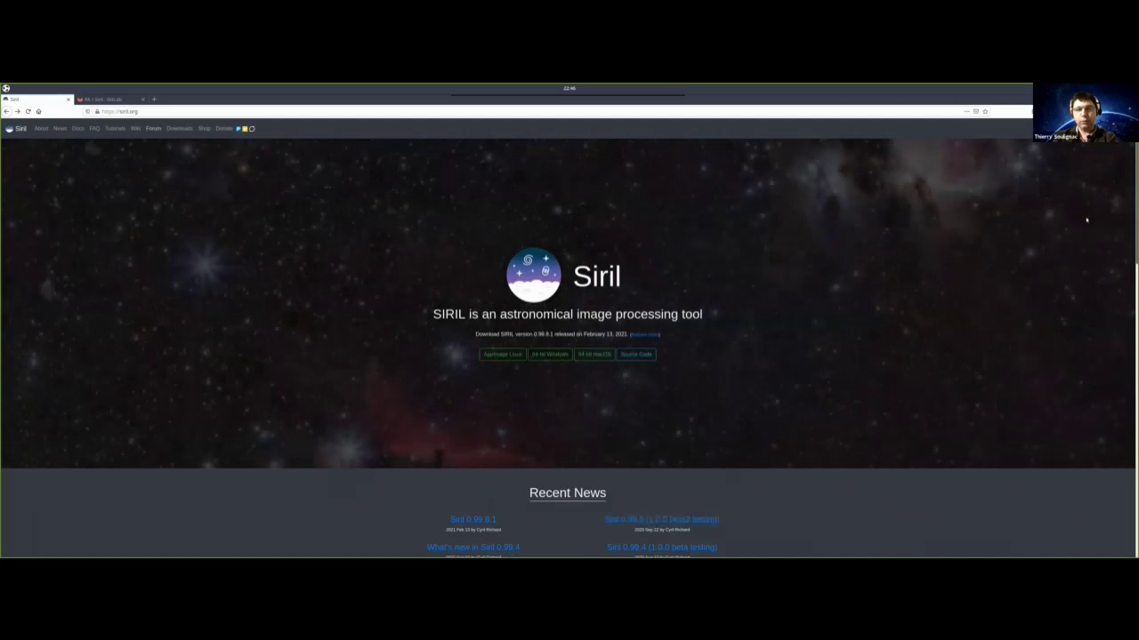
- Switch to Siril, open the recent image SH2-248.fit and display its red channel
key(super+d)
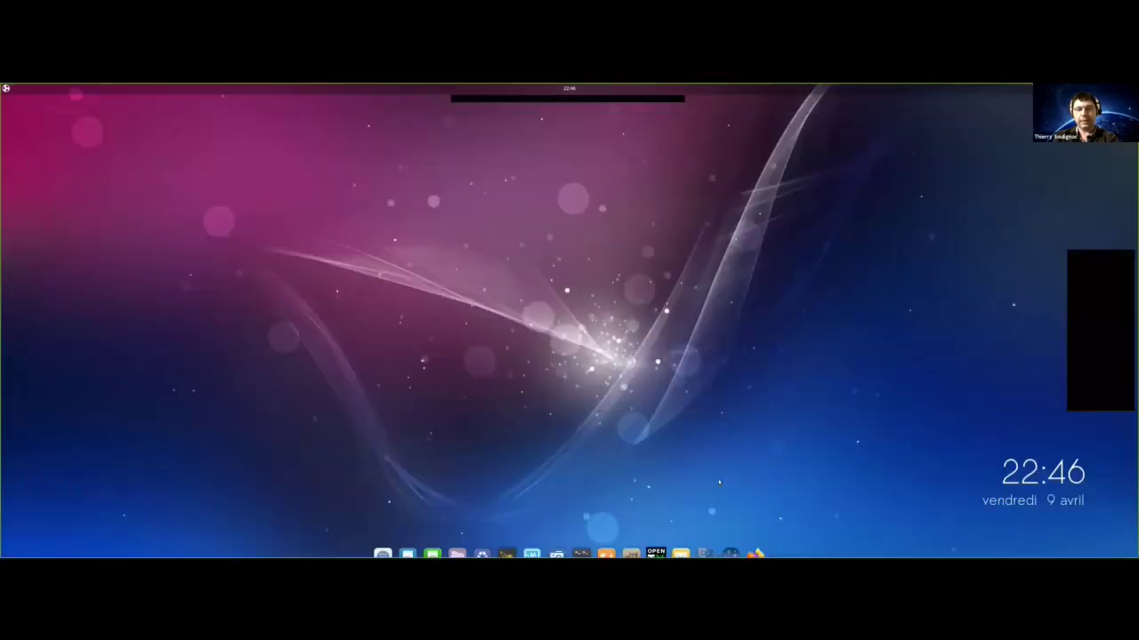
click(731, 537)
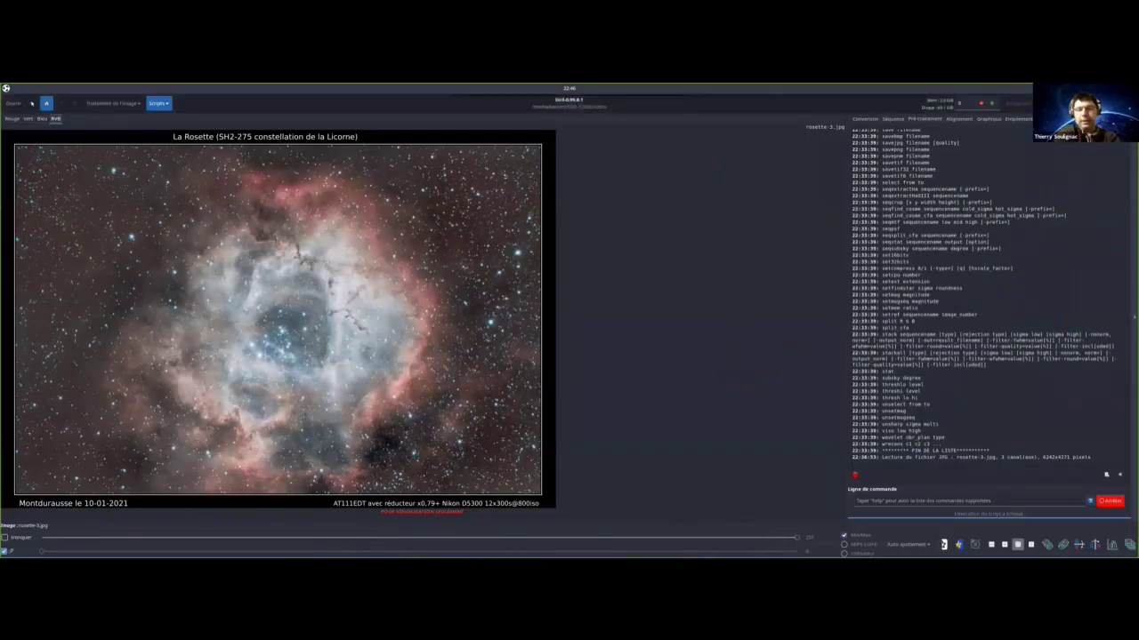
click(31, 103)
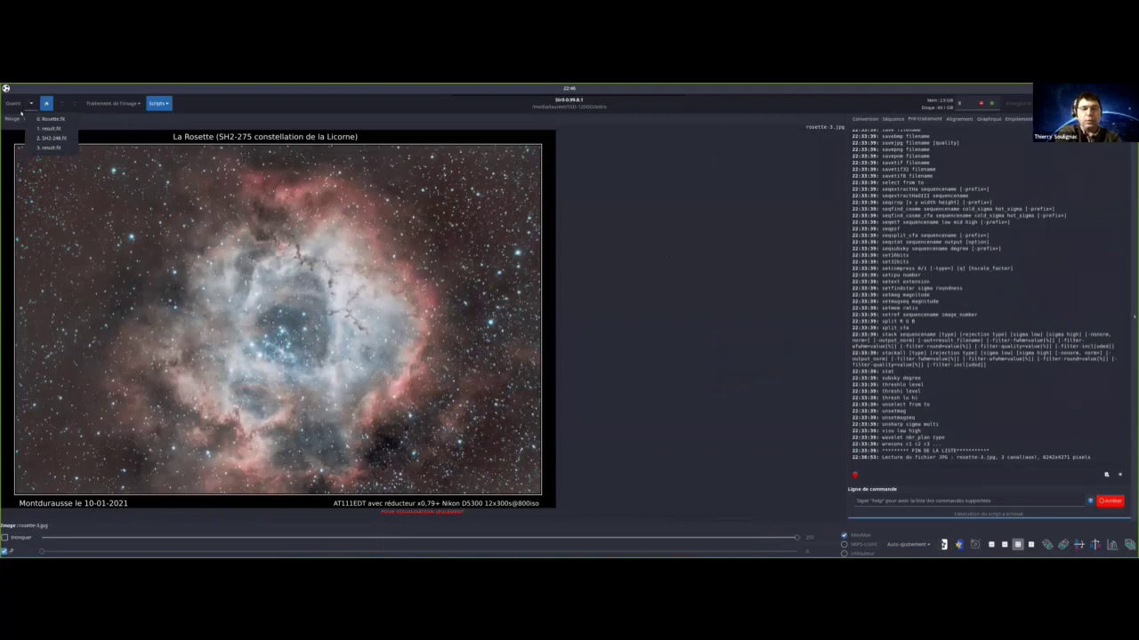
click(51, 139)
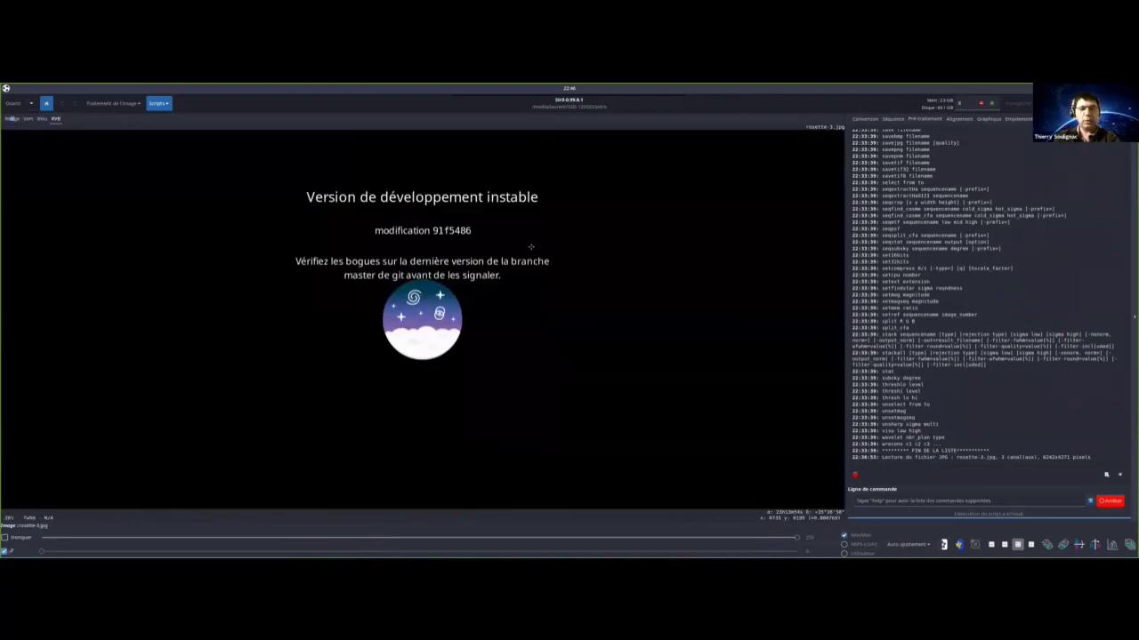
click(55, 119)
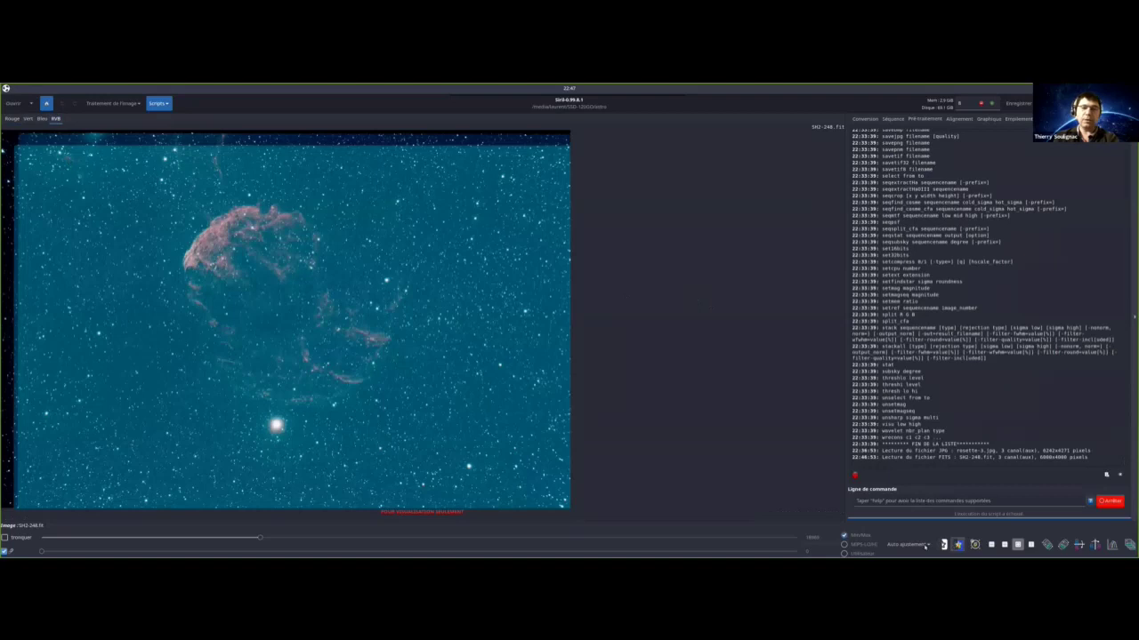
click(8, 120)
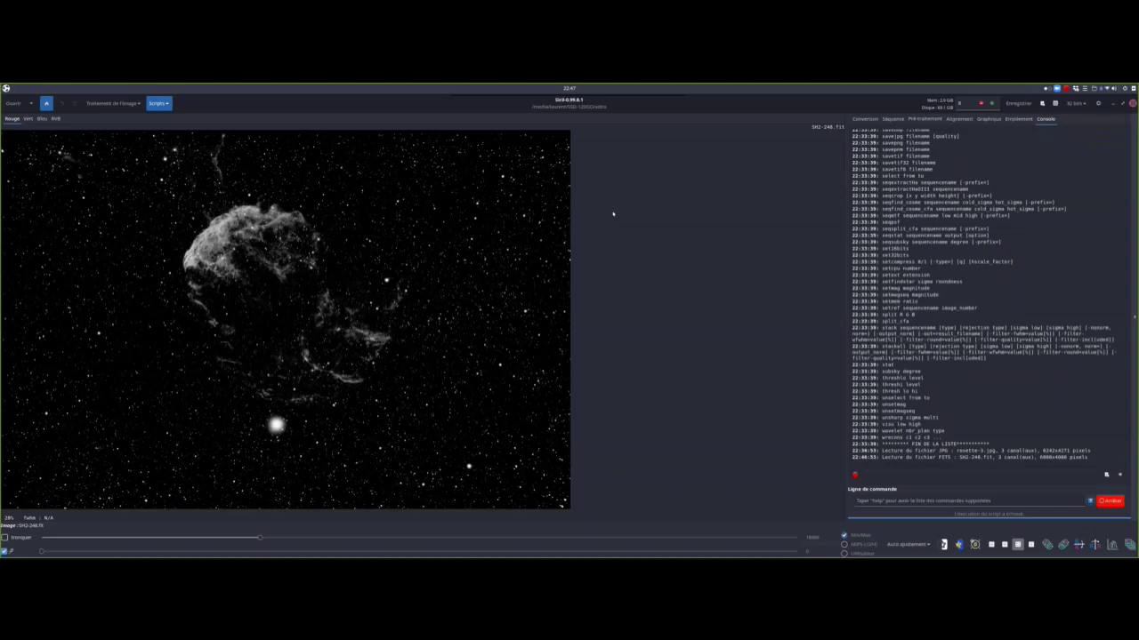
- Try to convert the image to 16 bits and cancel the conversion
click(1084, 104)
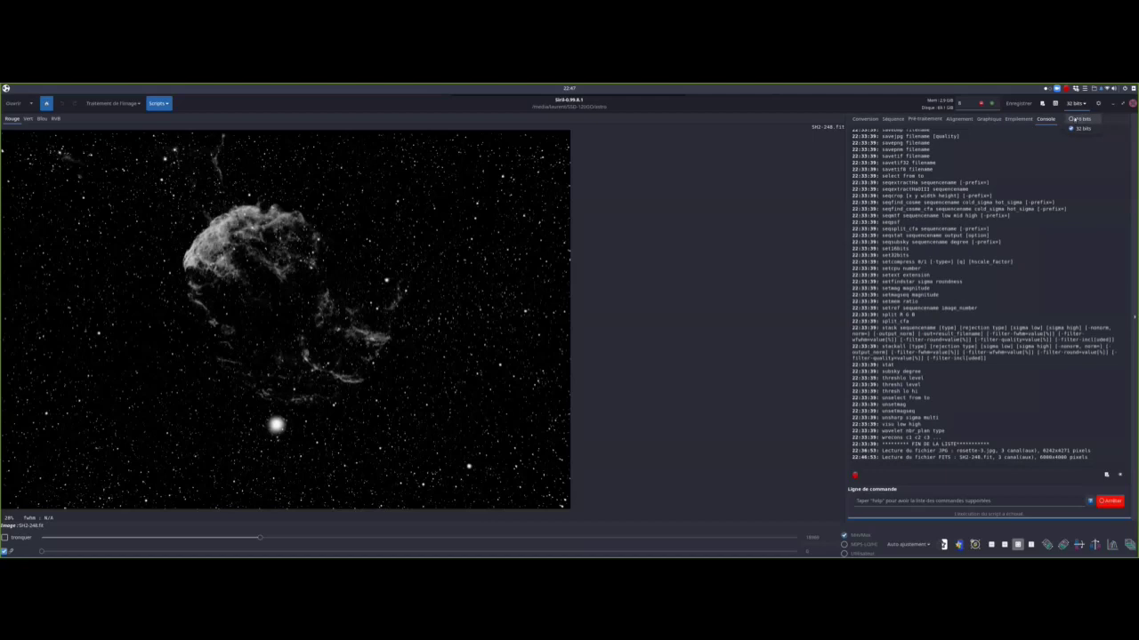
click(1078, 118)
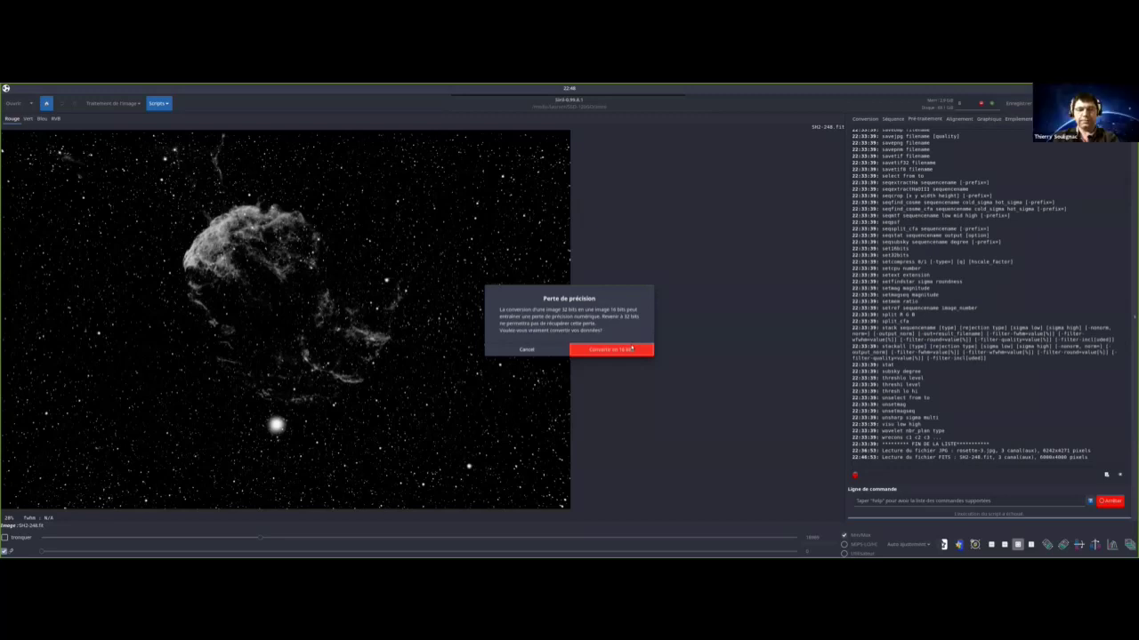
click(526, 349)
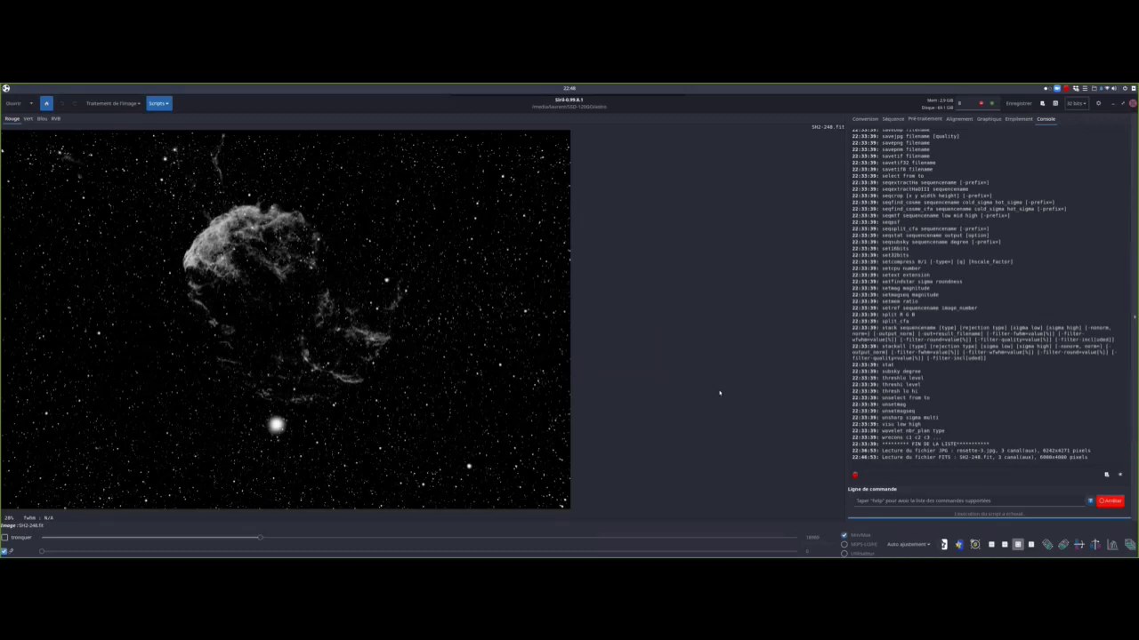
- Check for Siril software updates and dismiss the result message
click(1098, 103)
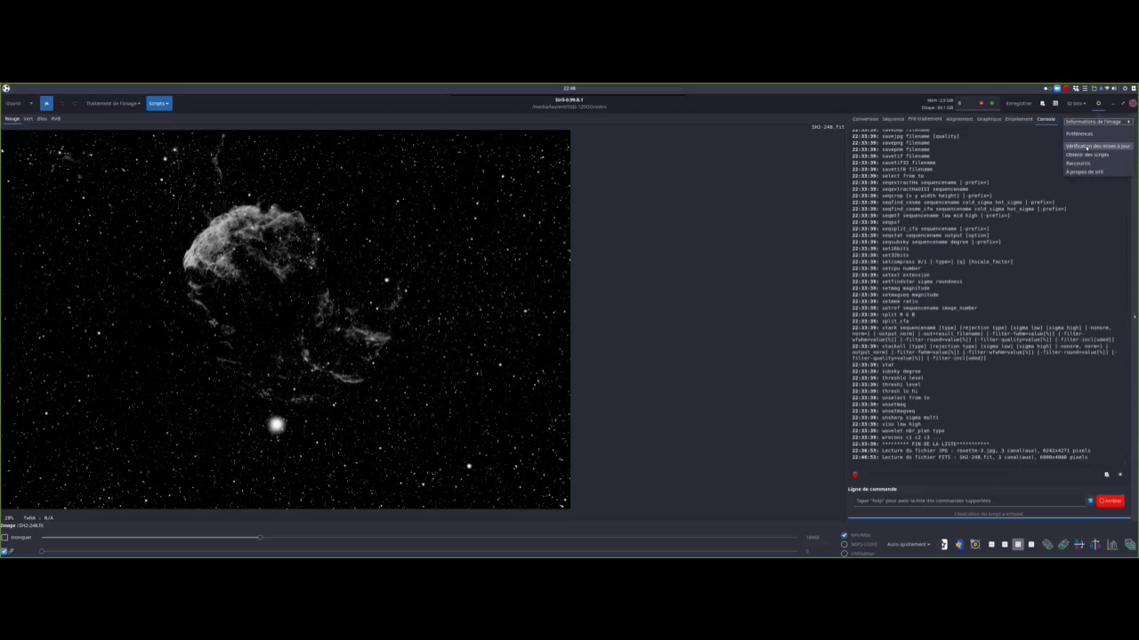
click(1098, 146)
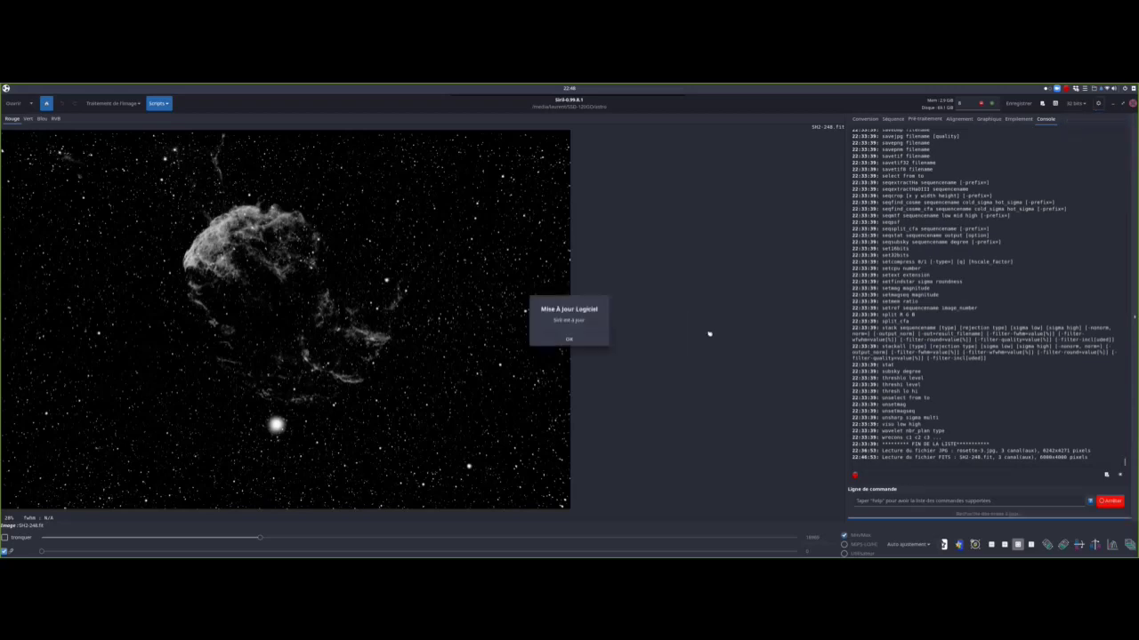
click(572, 340)
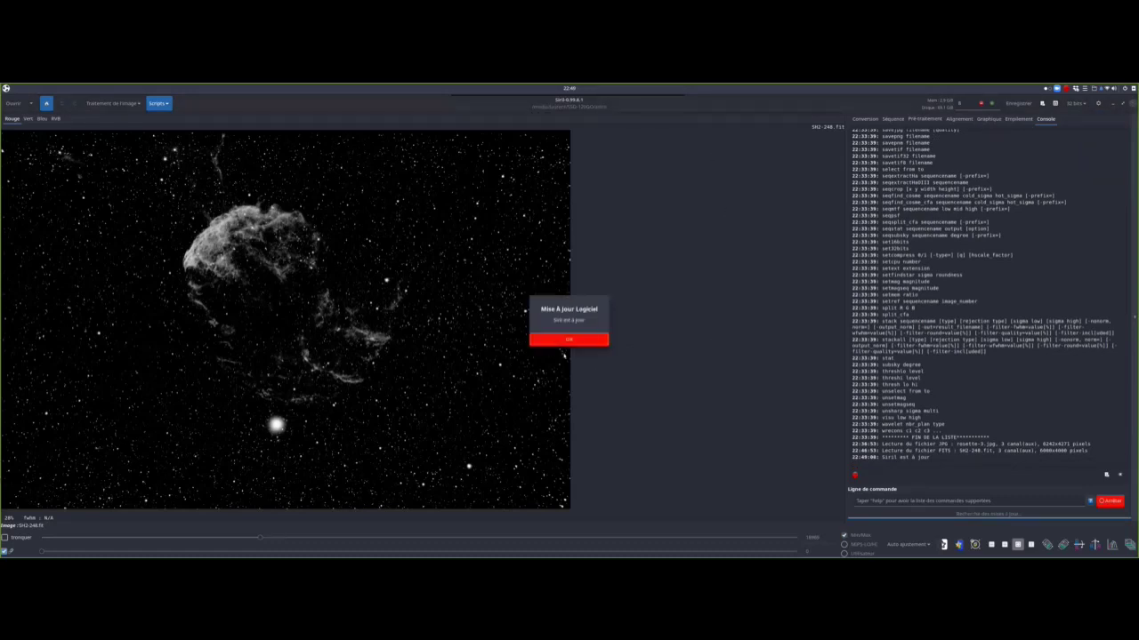
click(571, 340)
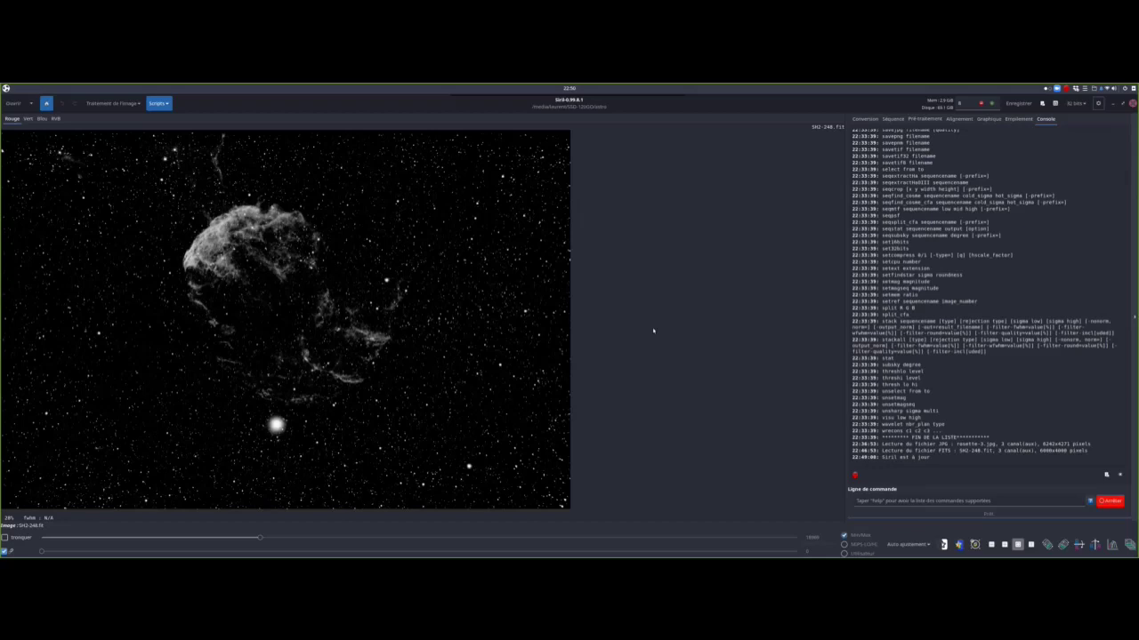
- Show the About information for Siril and close it
click(1098, 103)
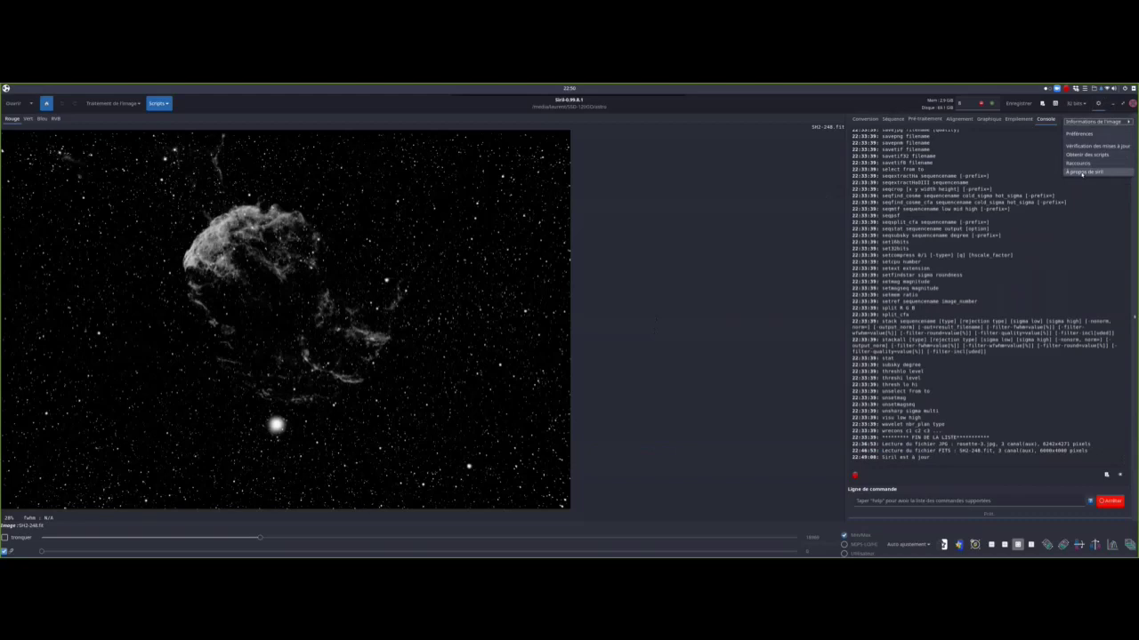
click(1082, 172)
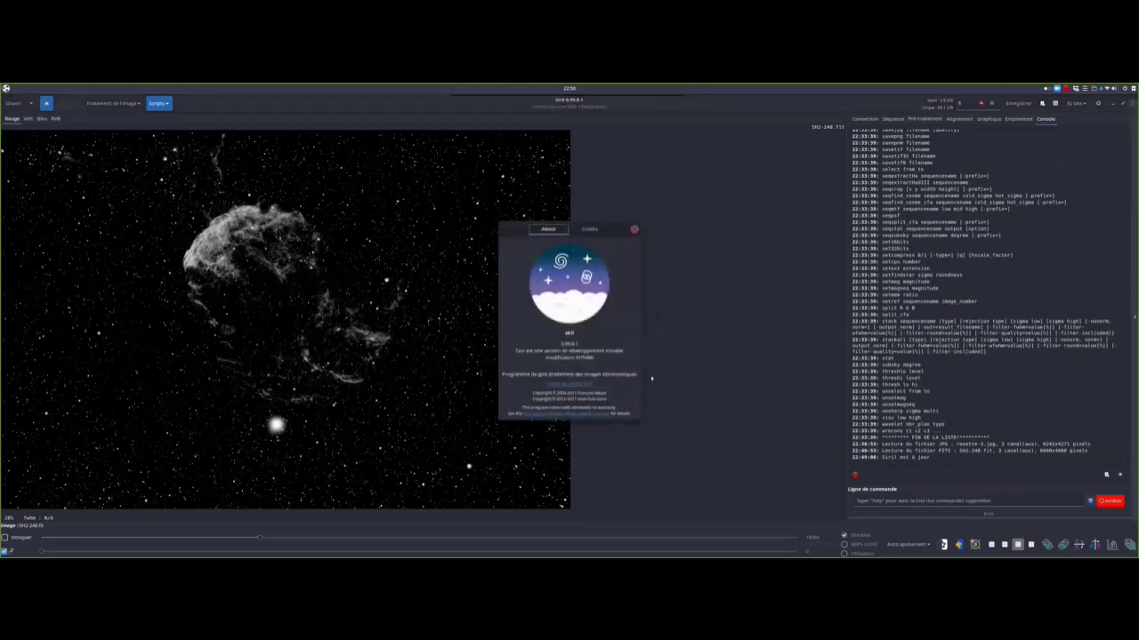
click(633, 230)
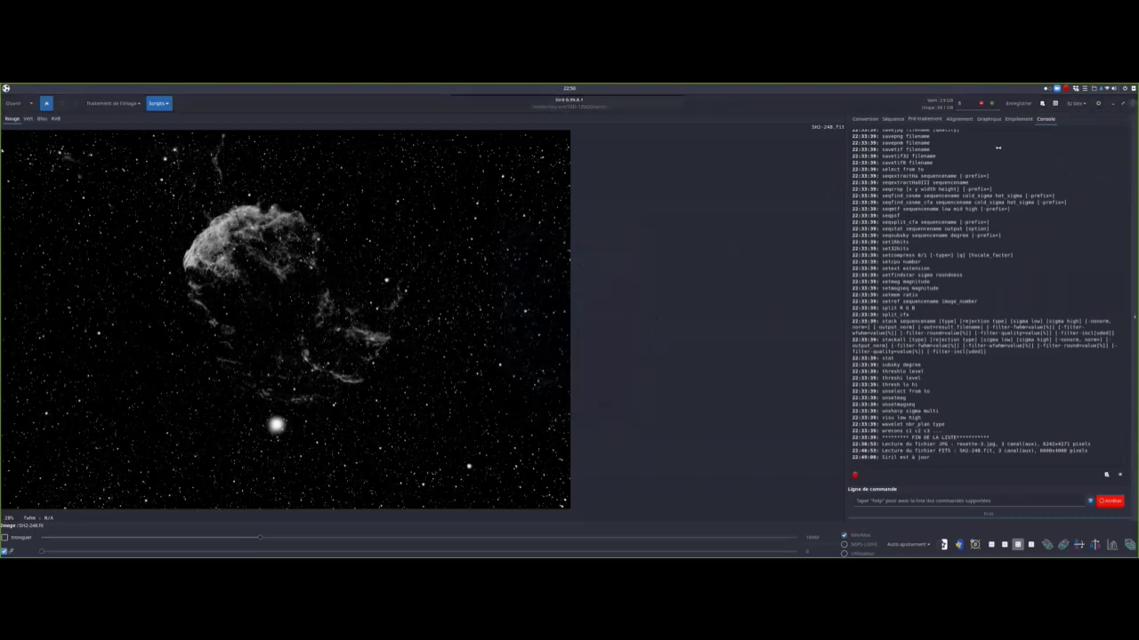
- Run the software update check a second time and close its message
click(1098, 103)
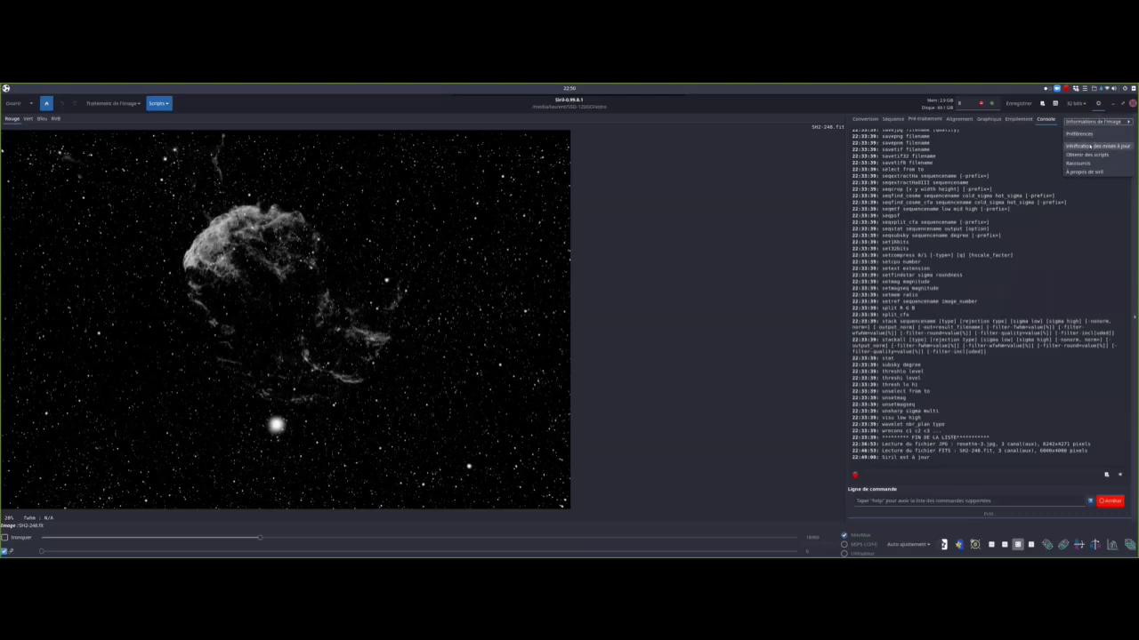
click(1123, 147)
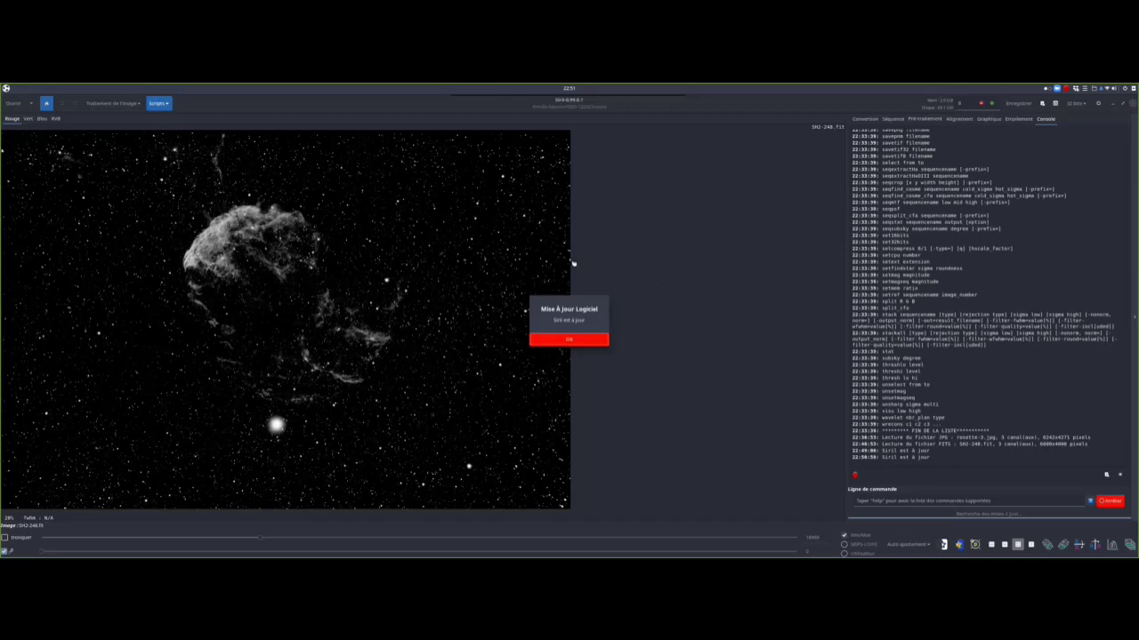
click(583, 342)
click(571, 341)
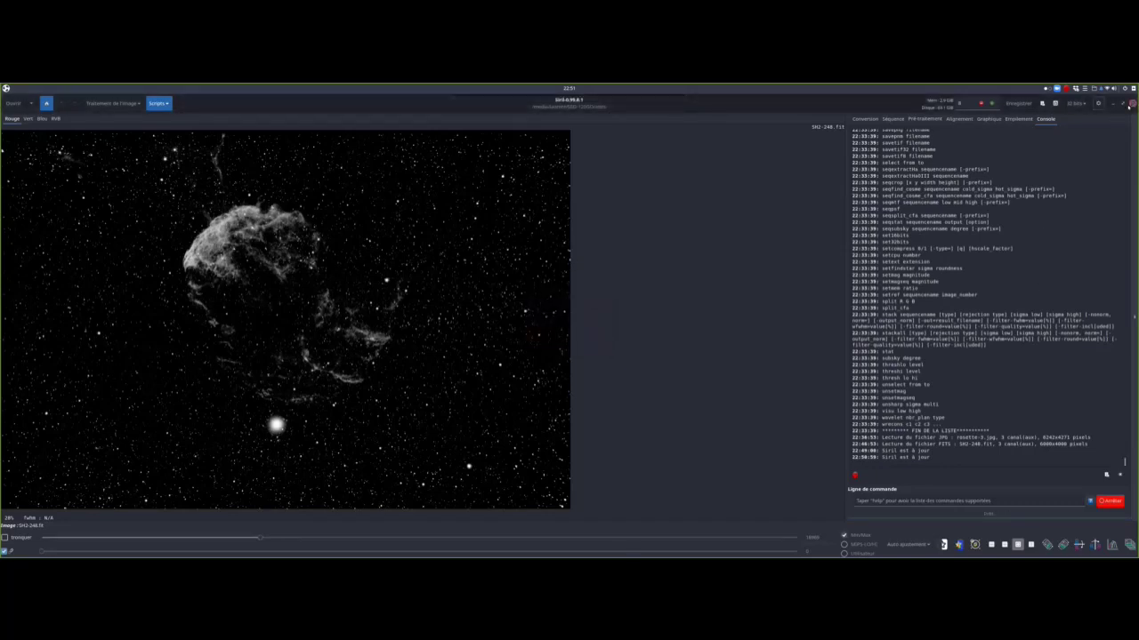
- Minimize Siril, switch to Firefox, load siril.org and browse its home page down to the astro workflow section
click(1112, 104)
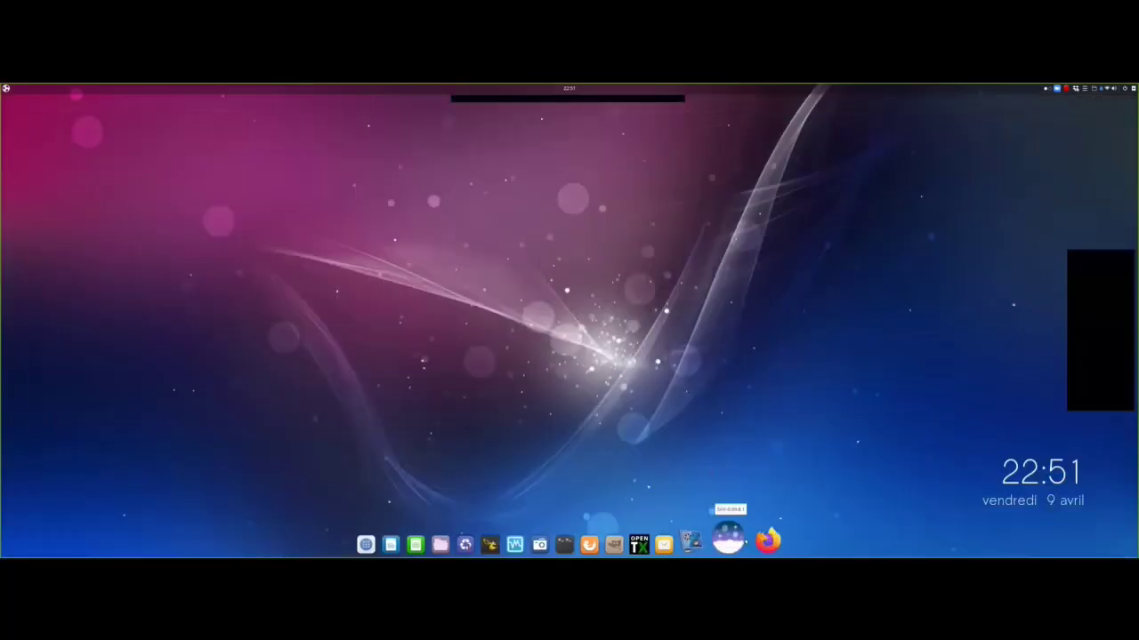
click(775, 520)
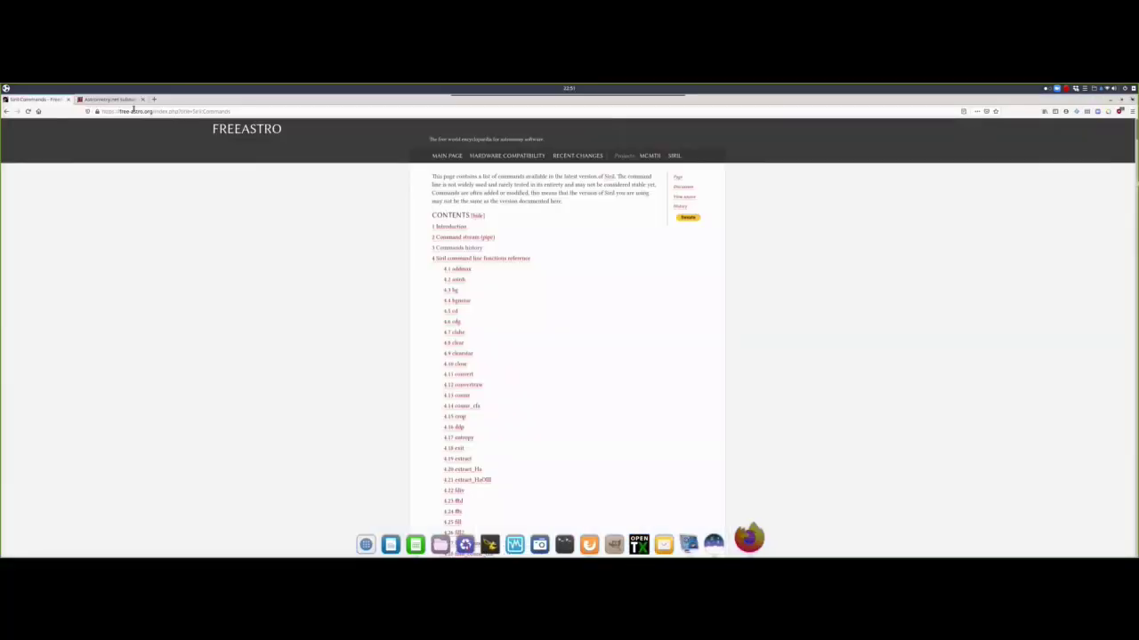
click(133, 110)
text(siril.org)
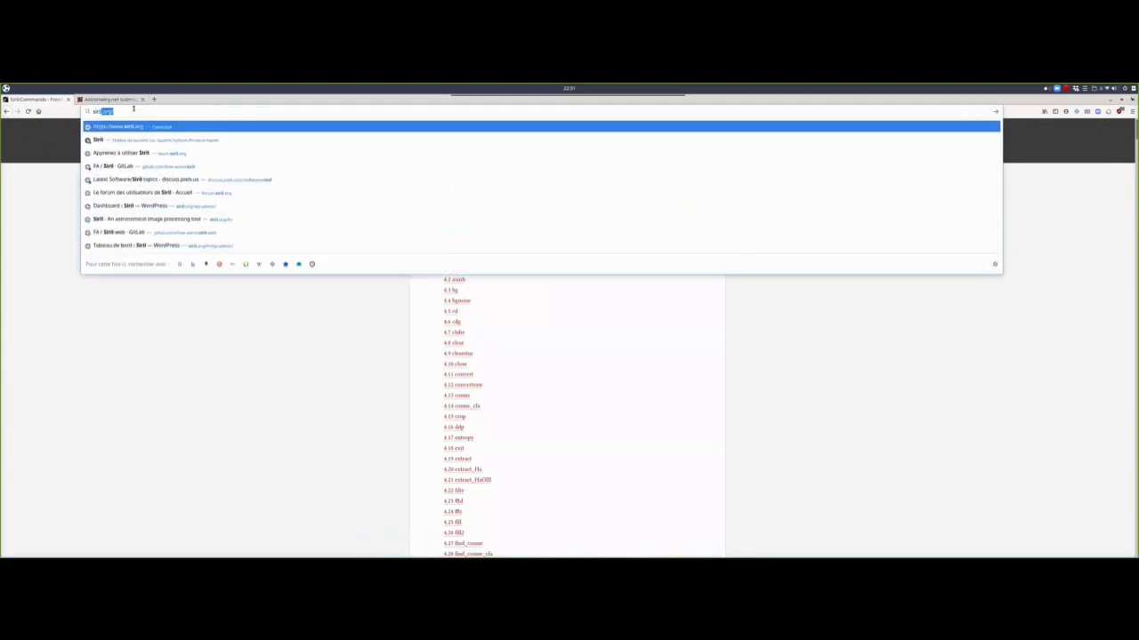
key(Return)
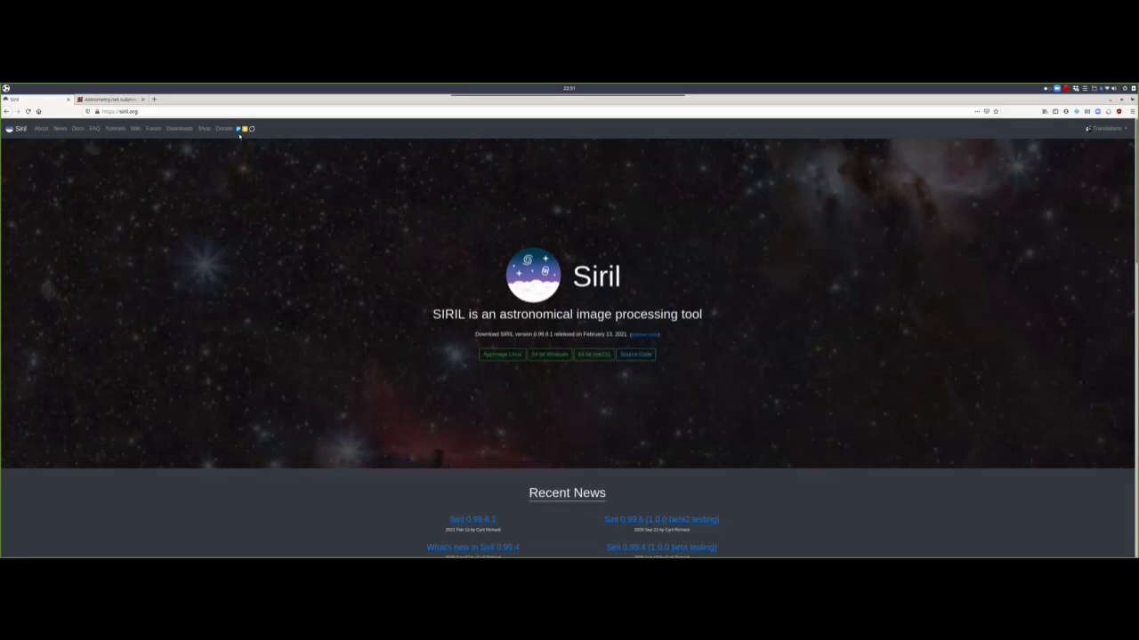
scroll(356, 318, down, 3)
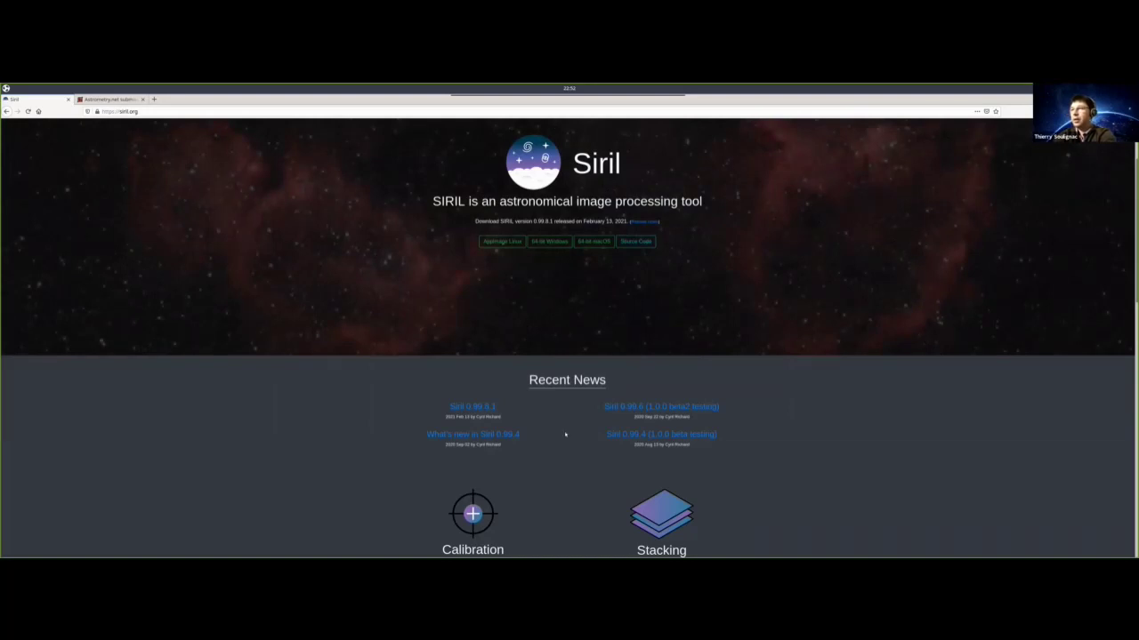
scroll(564, 435, down, 3)
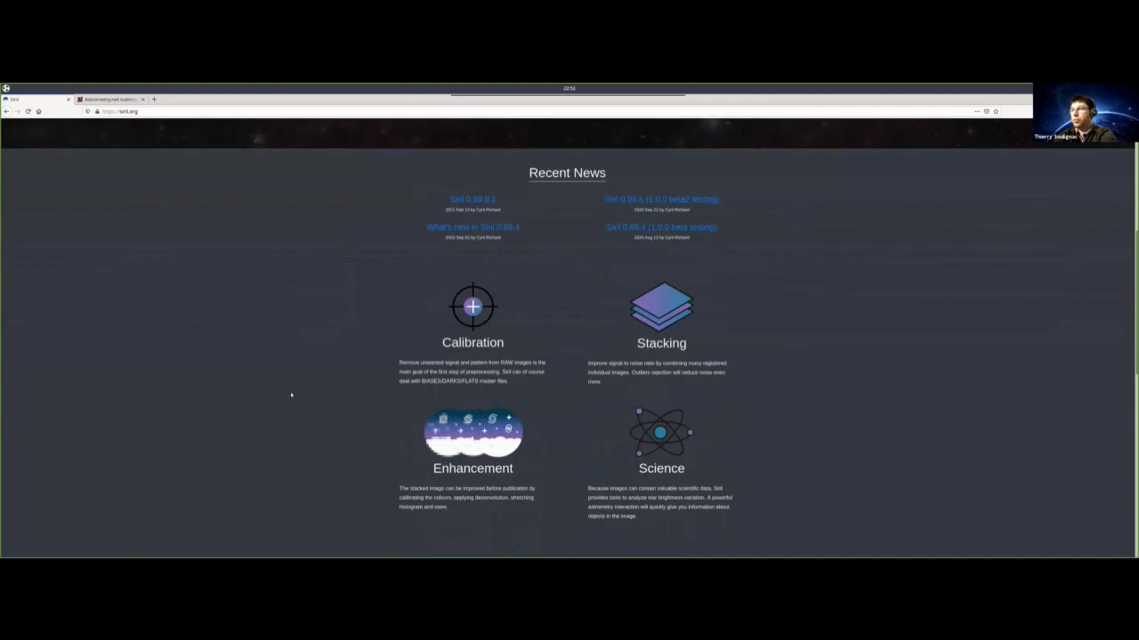
scroll(291, 396, down, 3)
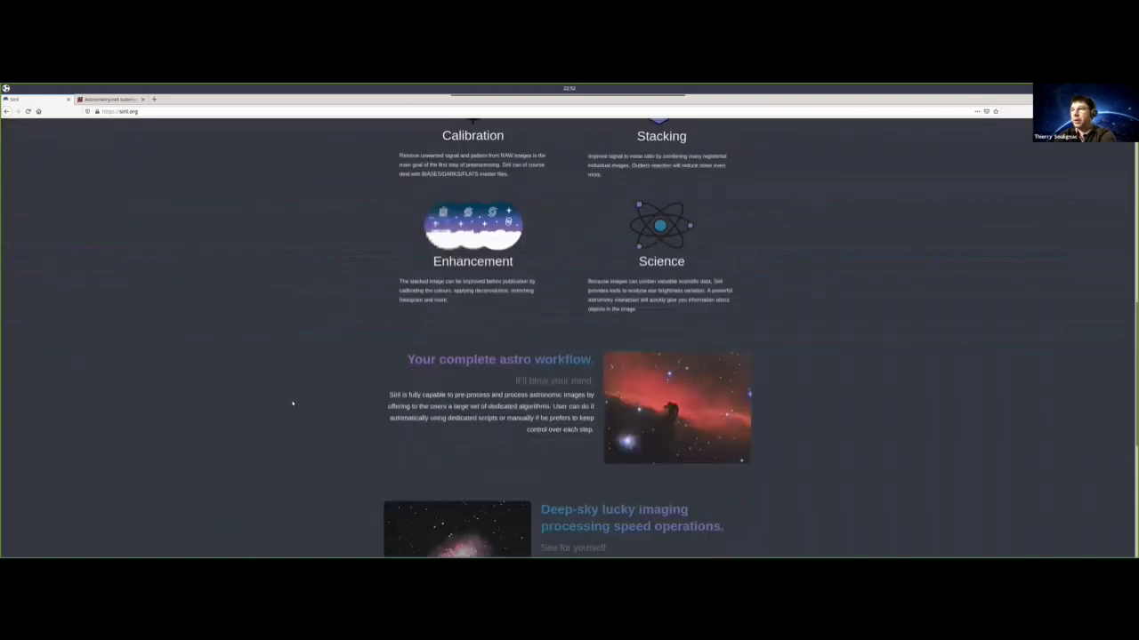
- Finish viewing the siril.org home page, switch the site to French and look over its recent news and feature sections
scroll(291, 403, down, 1)
scroll(285, 409, down, 1)
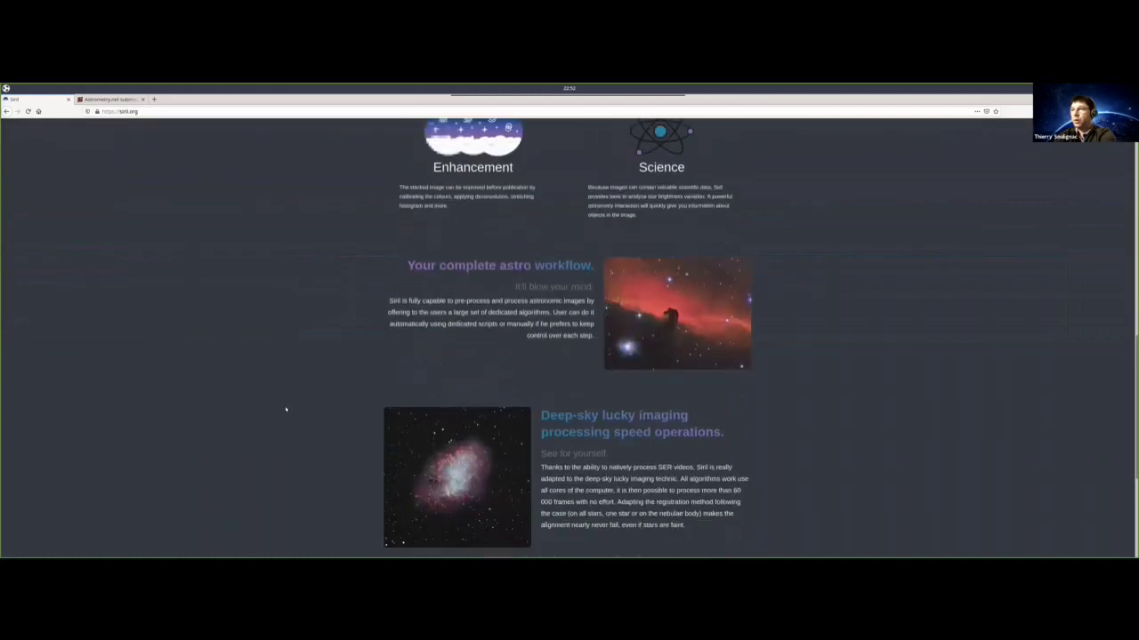
scroll(286, 409, up, 8)
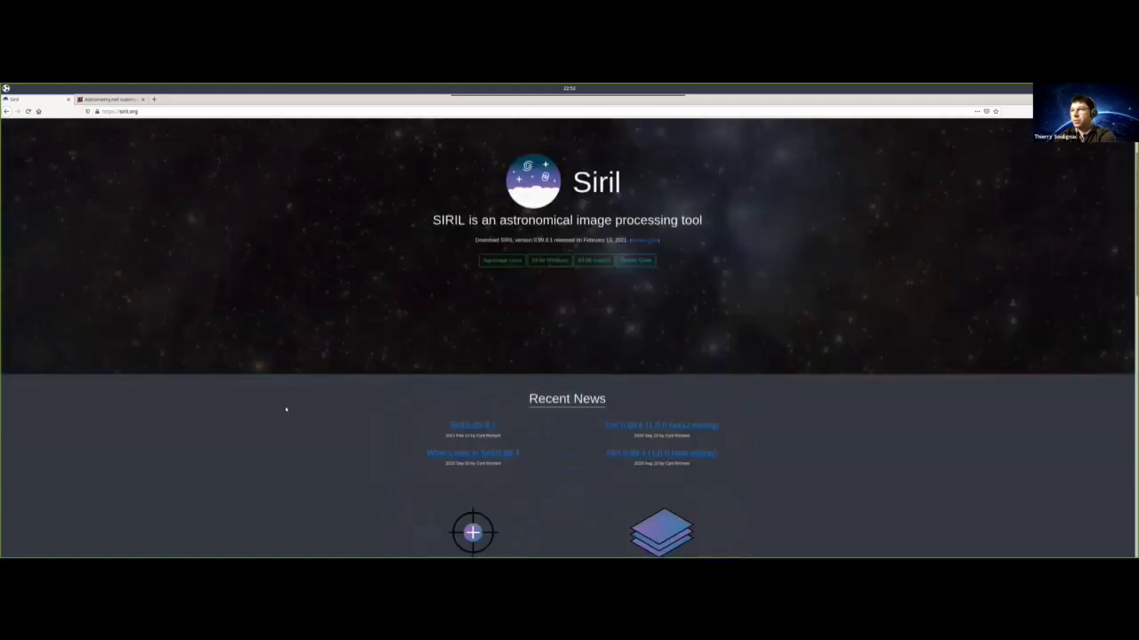
scroll(285, 409, up, 2)
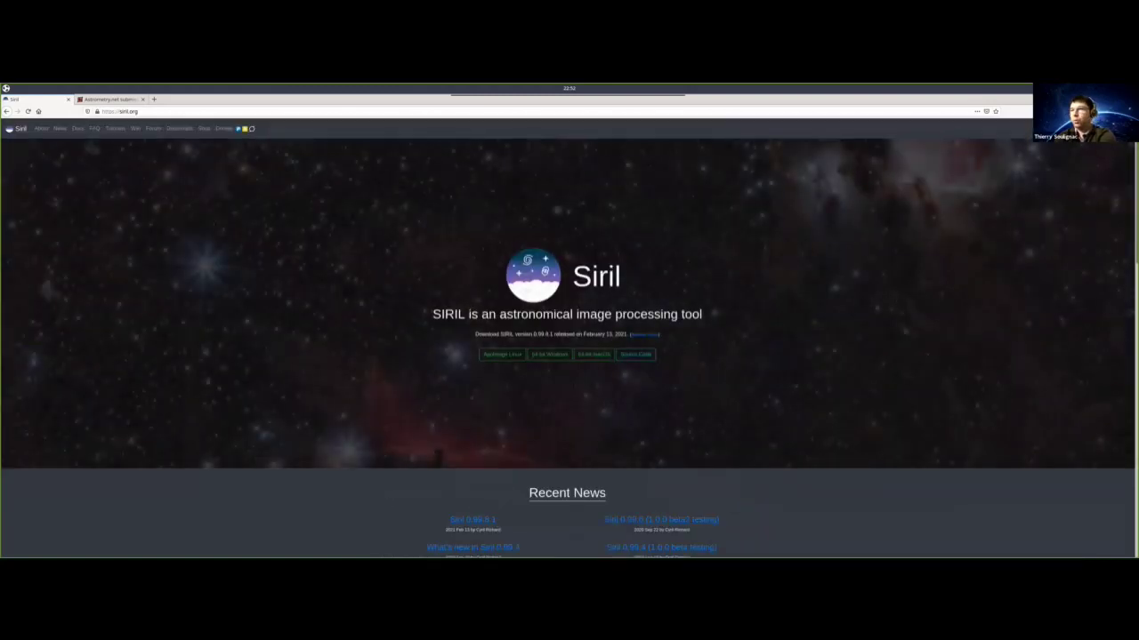
click(1103, 129)
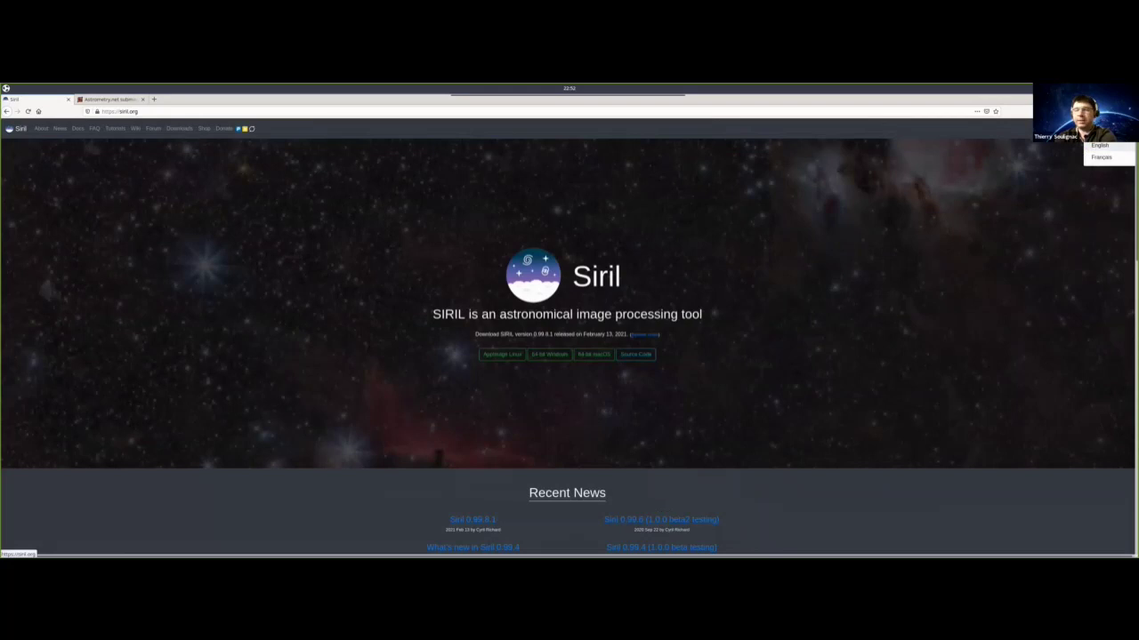
click(1102, 157)
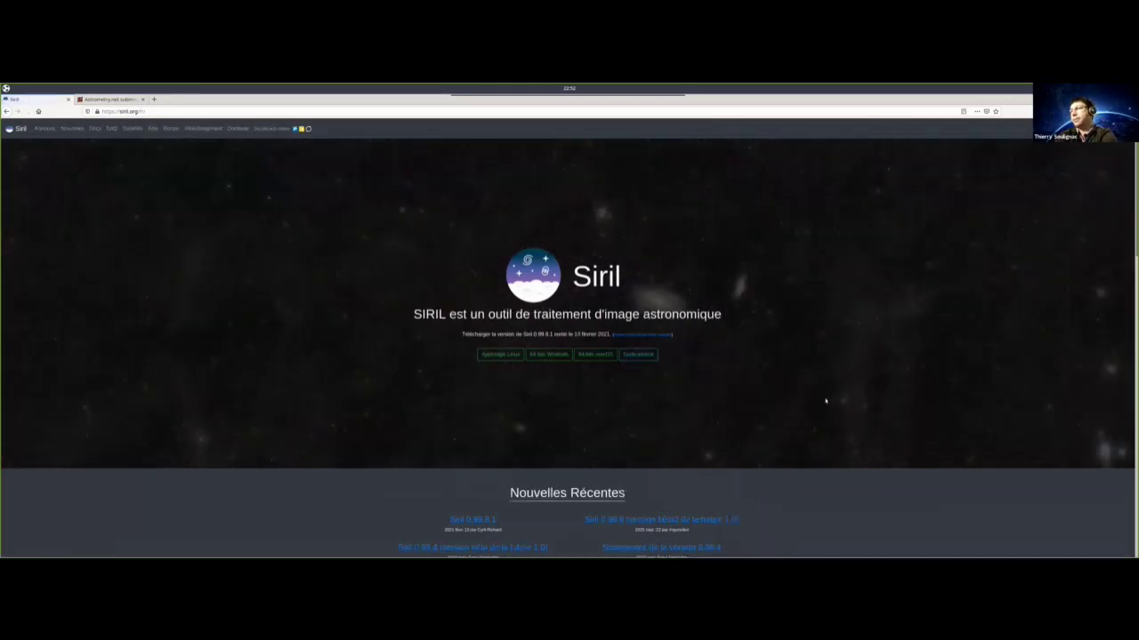
scroll(762, 386, down, 5)
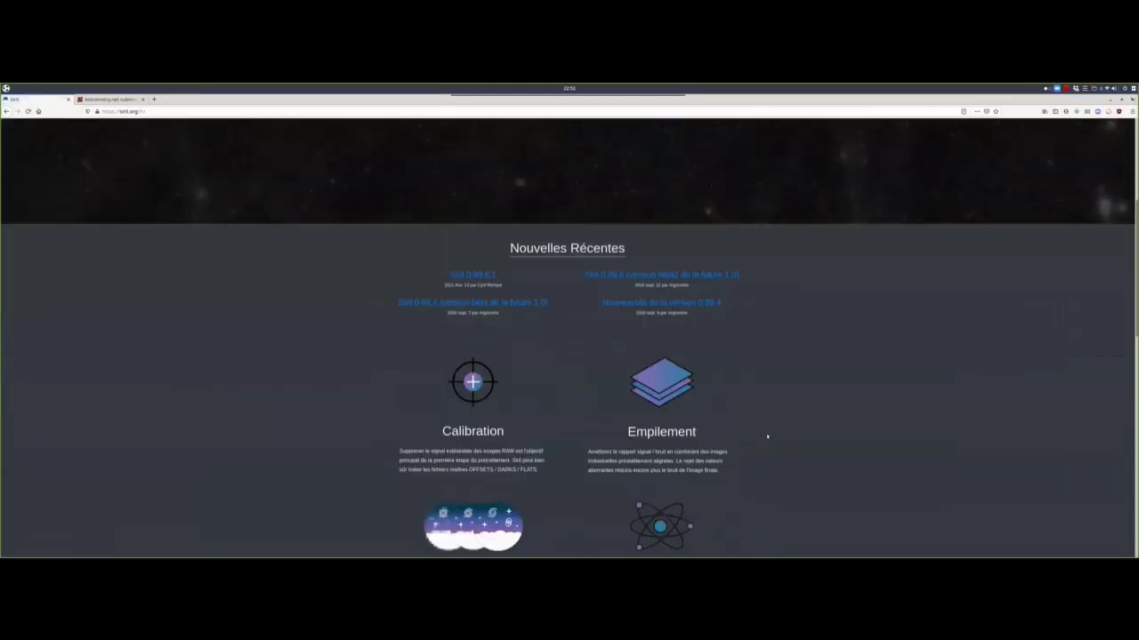
scroll(767, 436, down, 1)
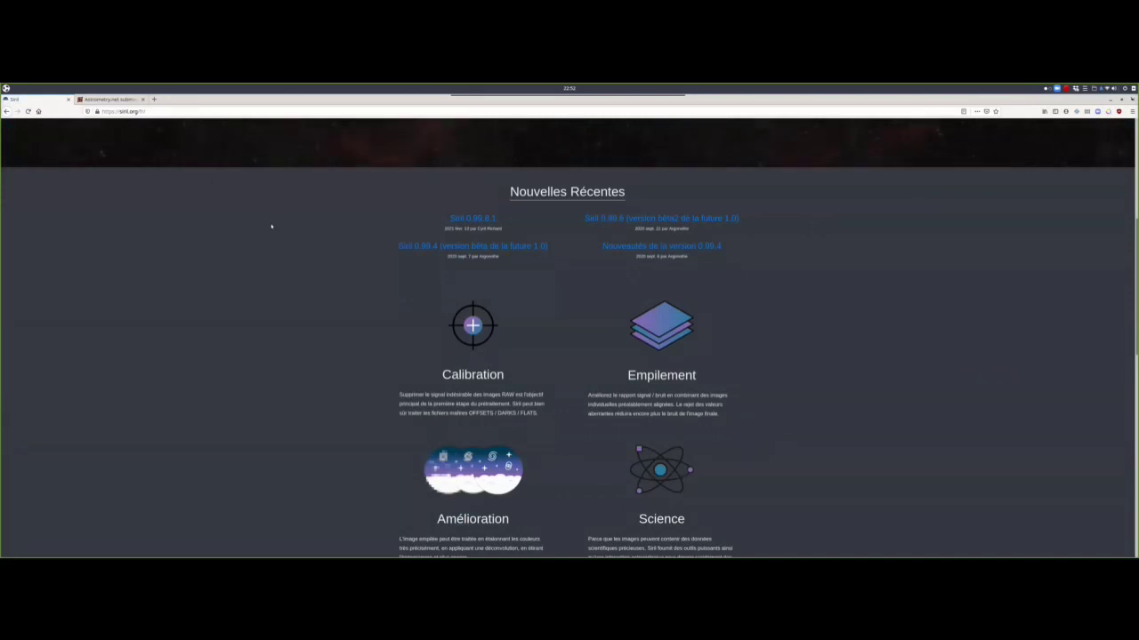
- Open youtube.com in a new browser tab and agree to its cookie terms
click(154, 99)
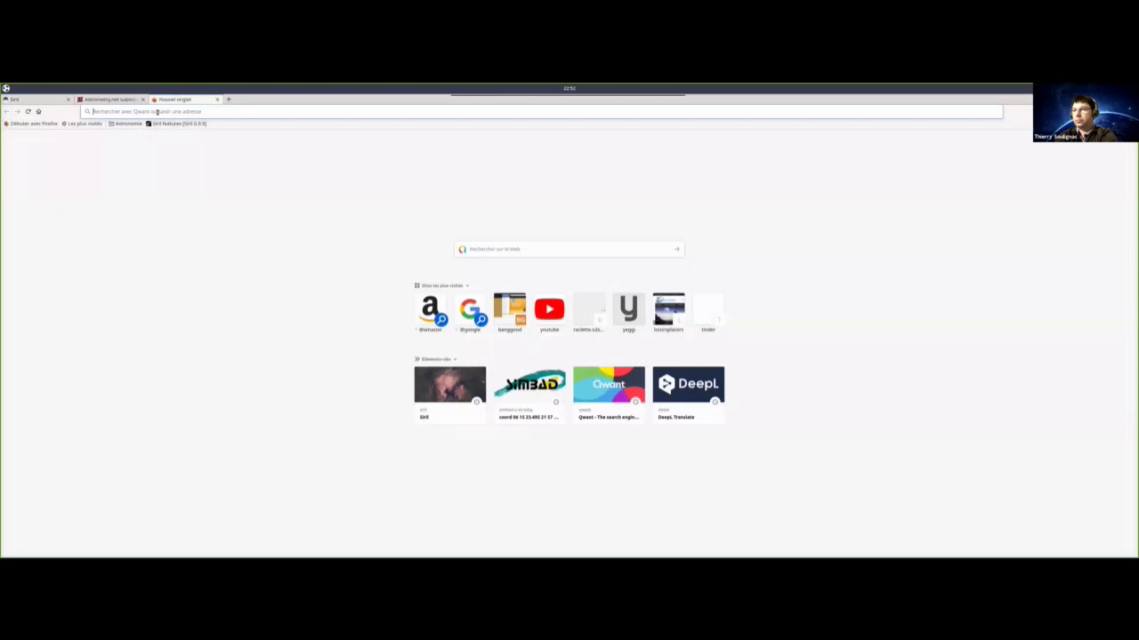
text(youtube.com)
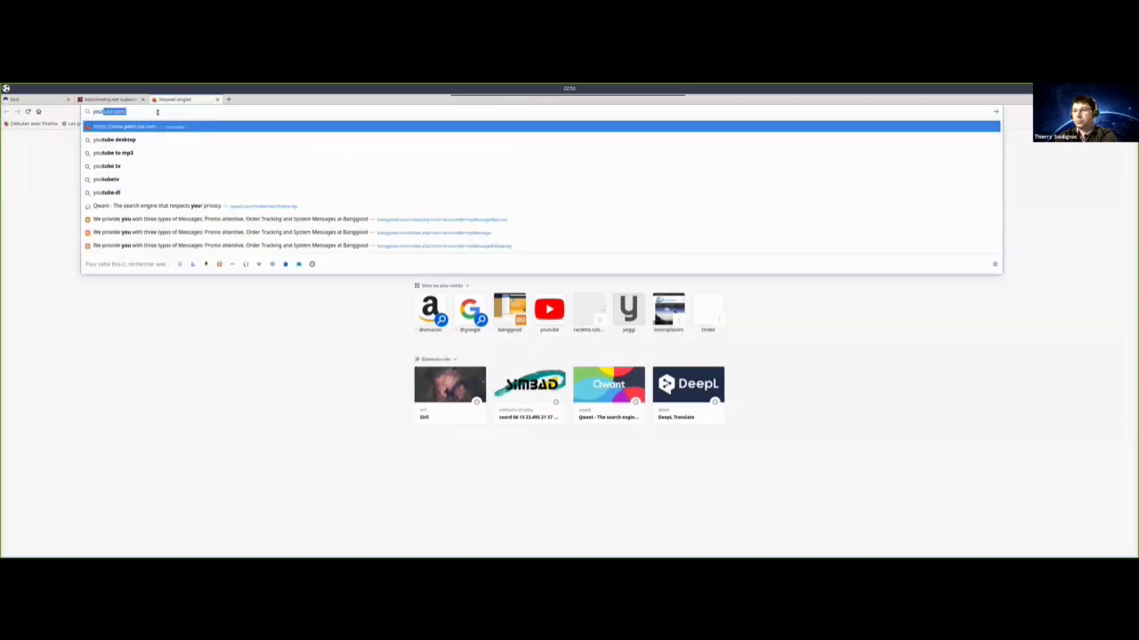
key(Return)
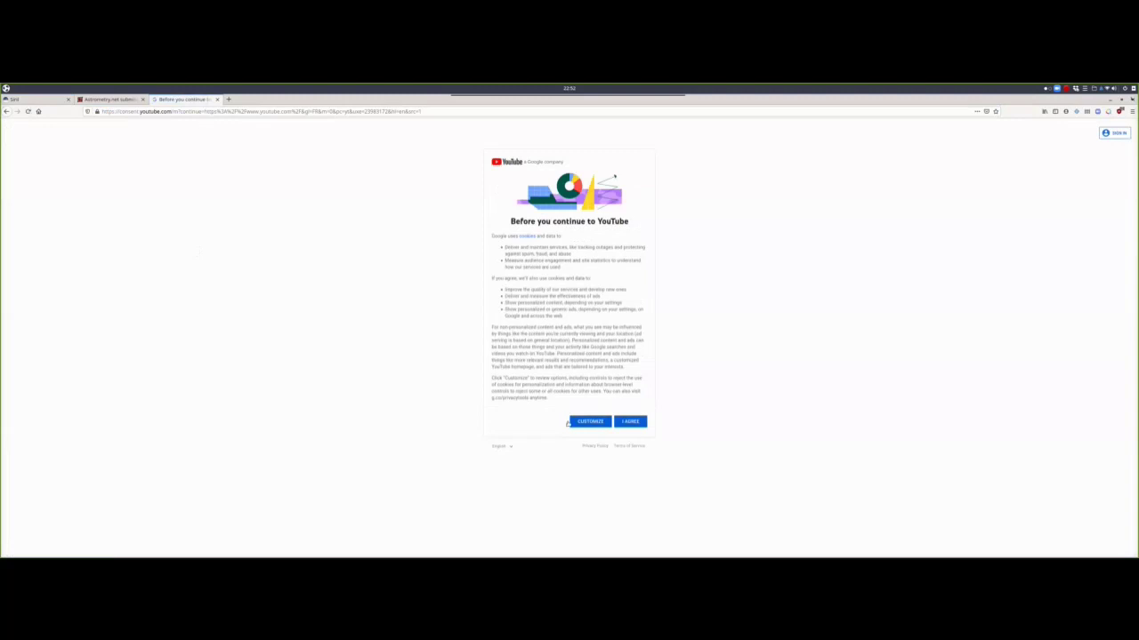
click(627, 423)
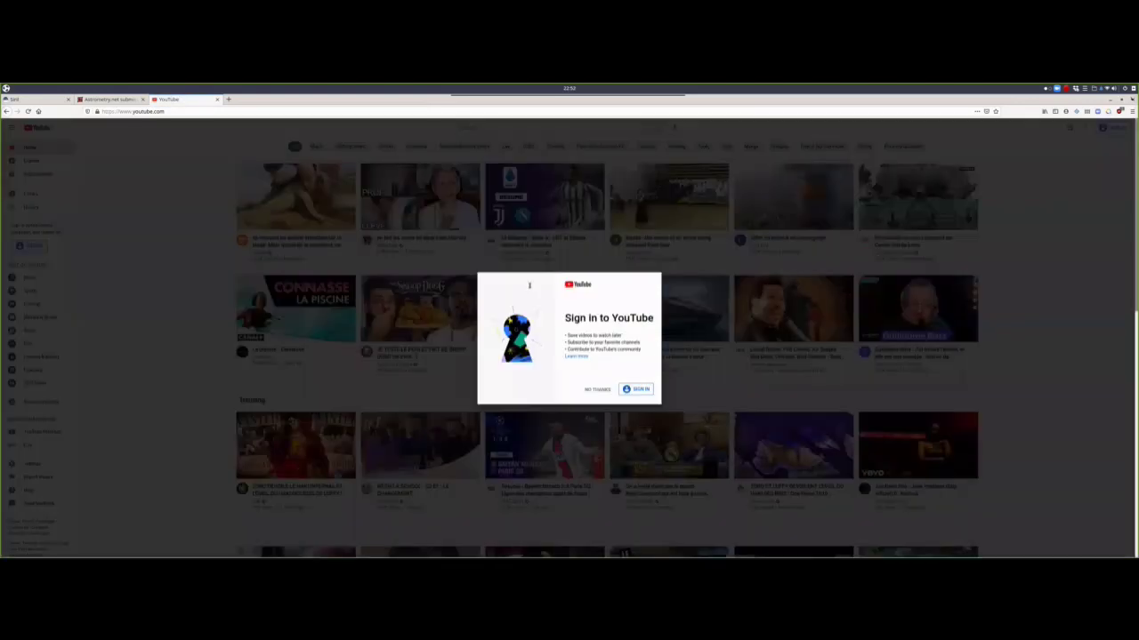
- Start signing in to YouTube, fill in the saved account e-mail and continue
click(637, 389)
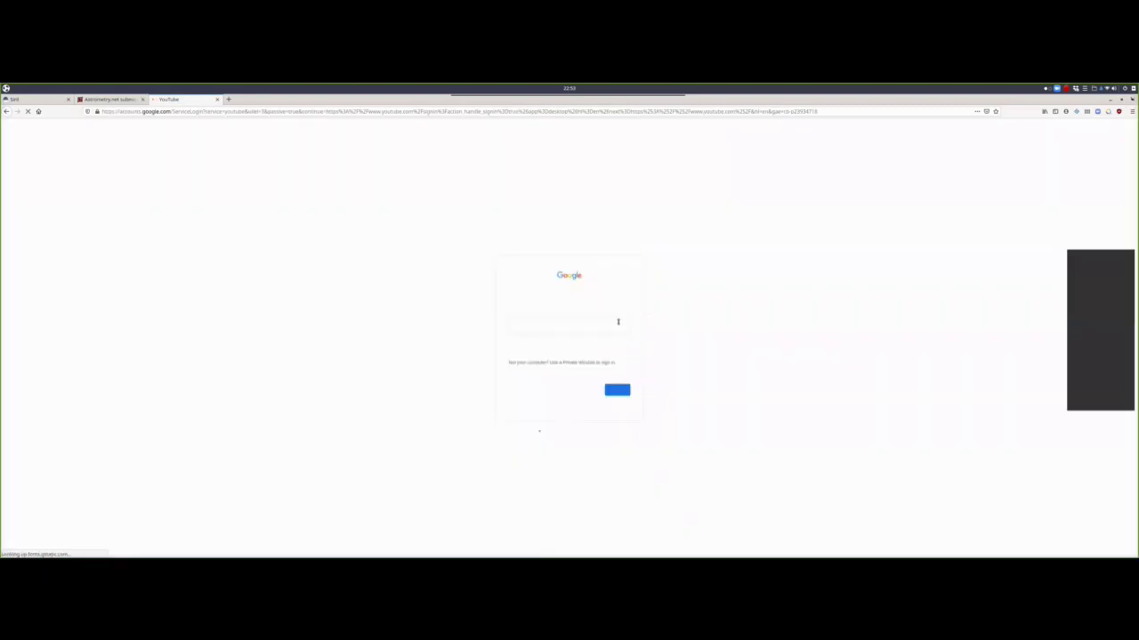
click(618, 324)
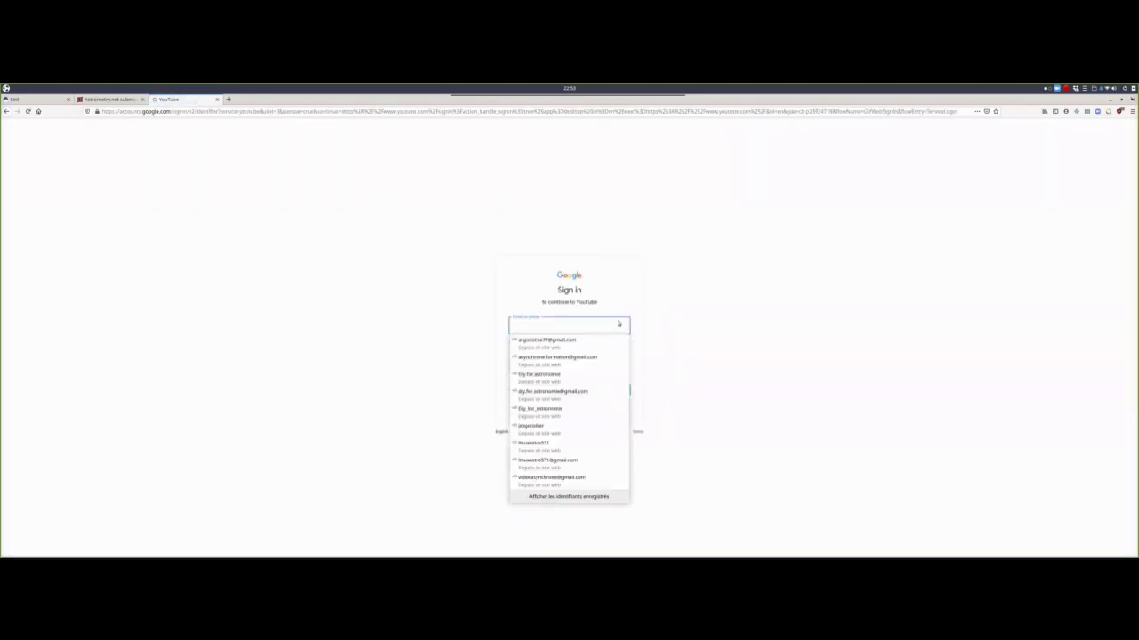
click(572, 345)
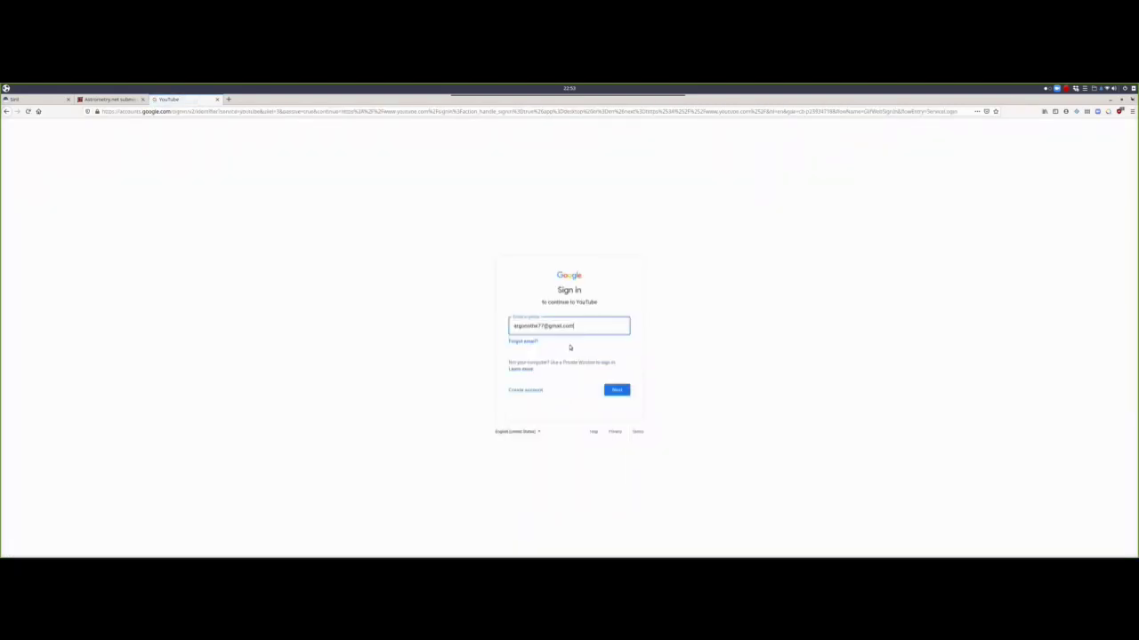
click(620, 392)
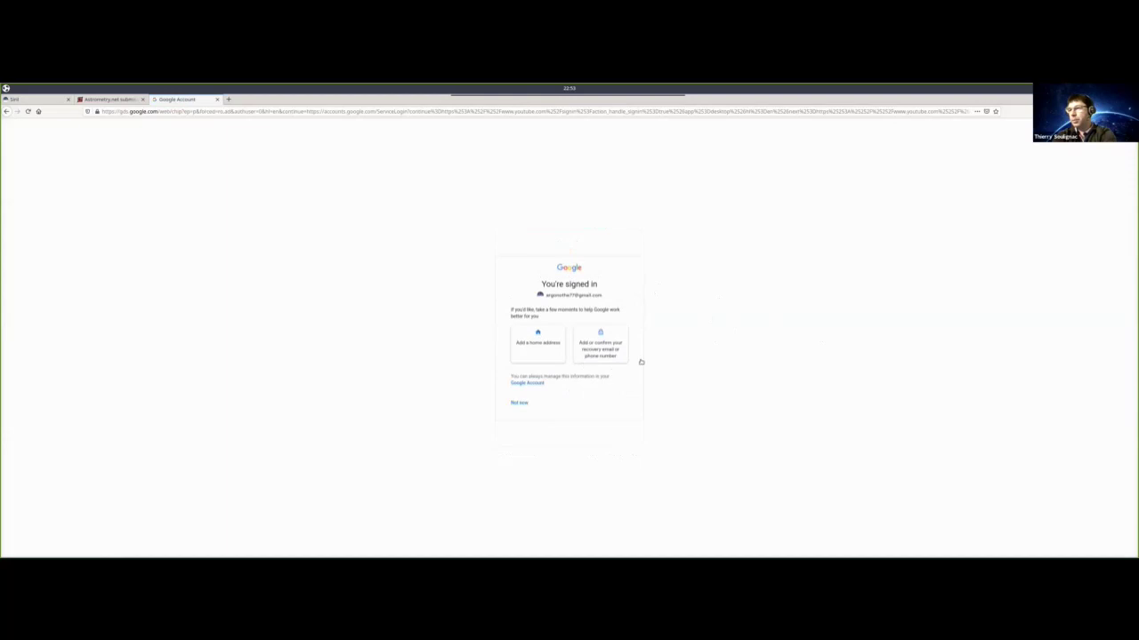
- Skip Google's request for additional account information and select the Siril channel for the YouTube session
click(538, 338)
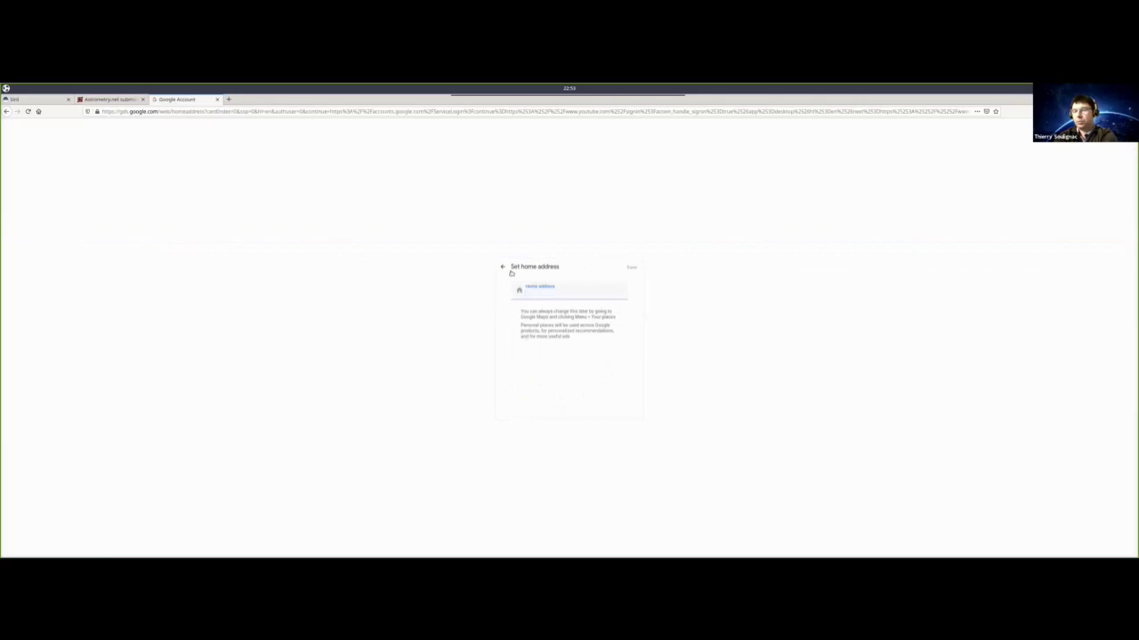
click(501, 267)
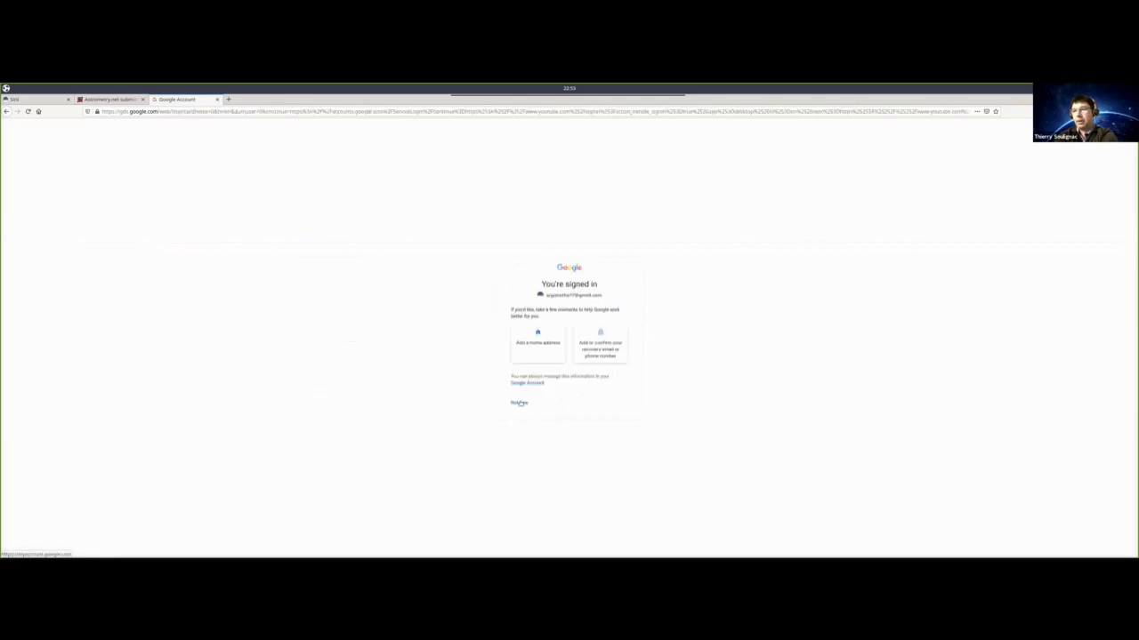
click(520, 403)
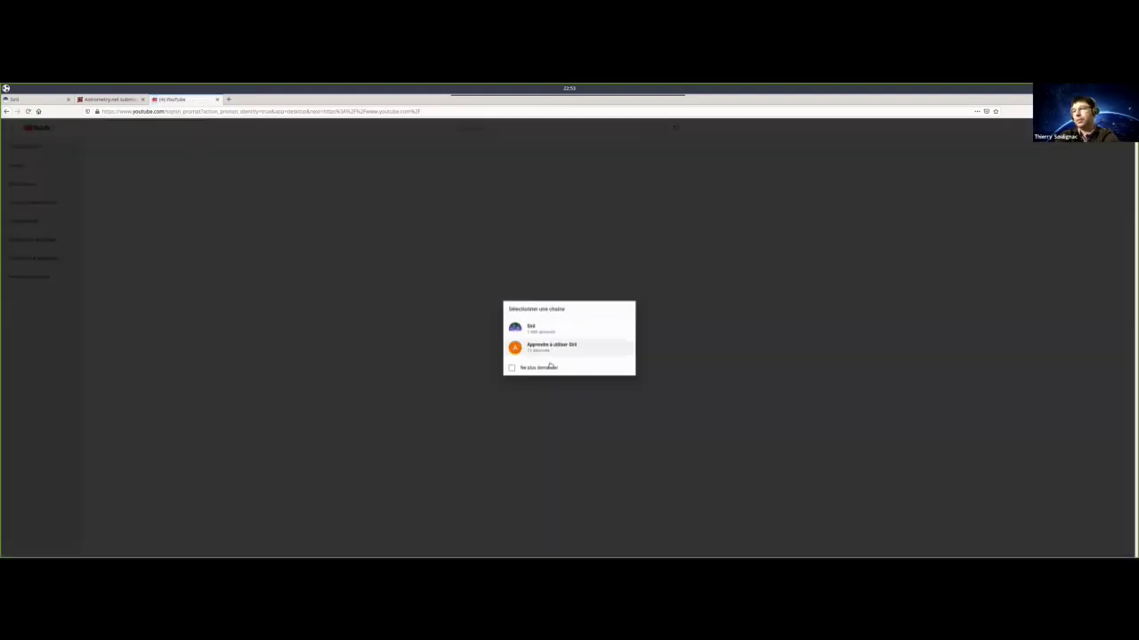
click(538, 328)
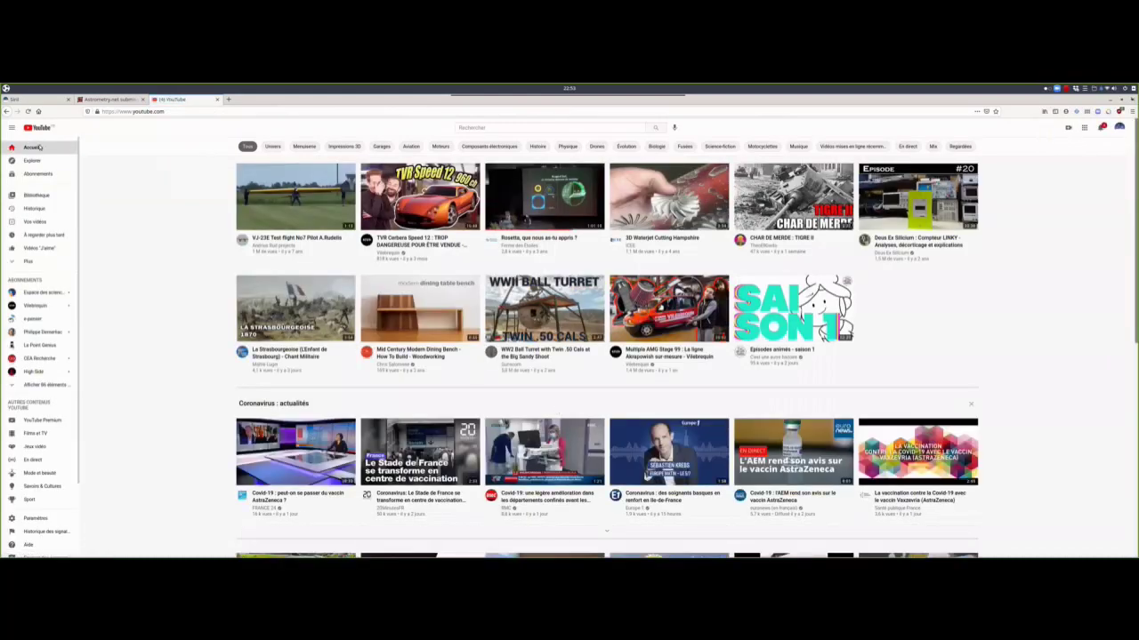
- Open the account's own Siril channel page and look over its featured video and latest uploads
click(1120, 128)
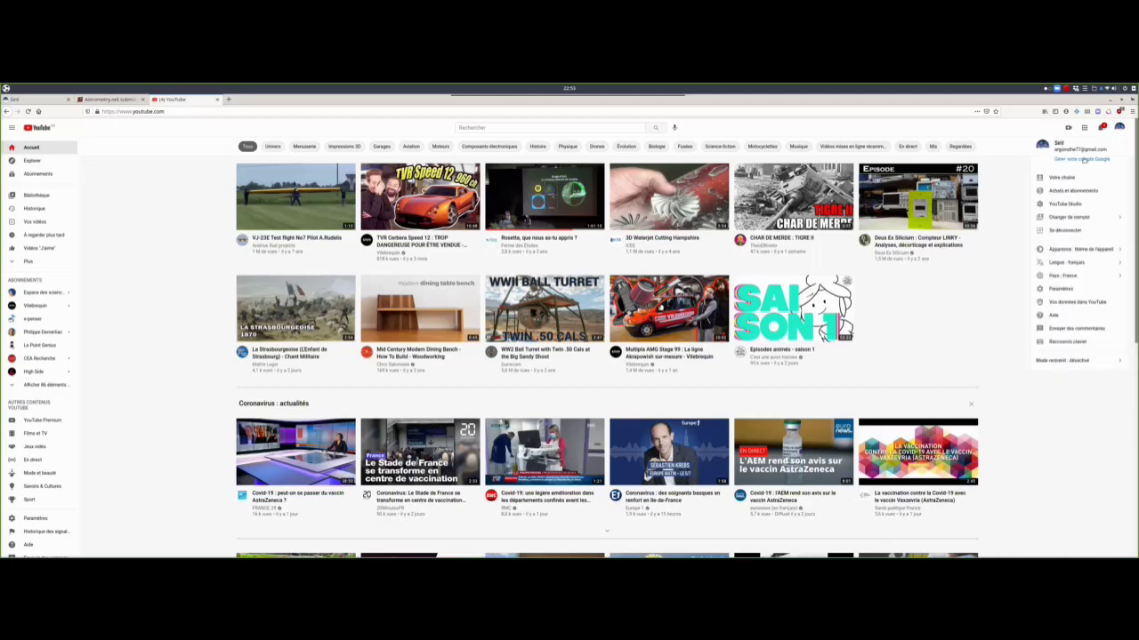
click(1059, 178)
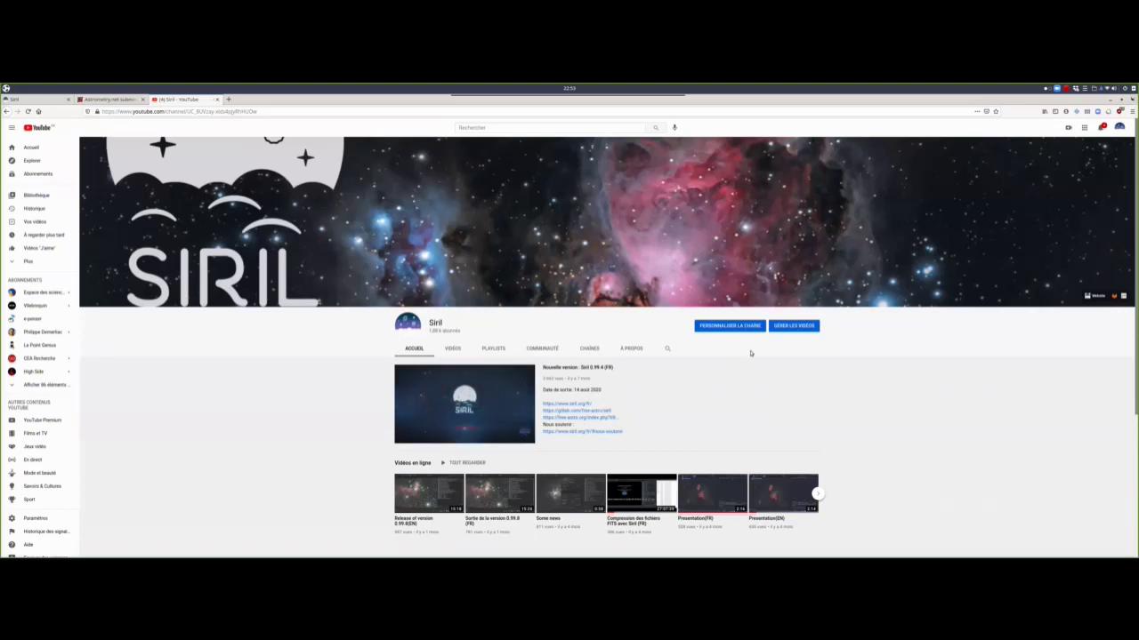
scroll(719, 356, down, 2)
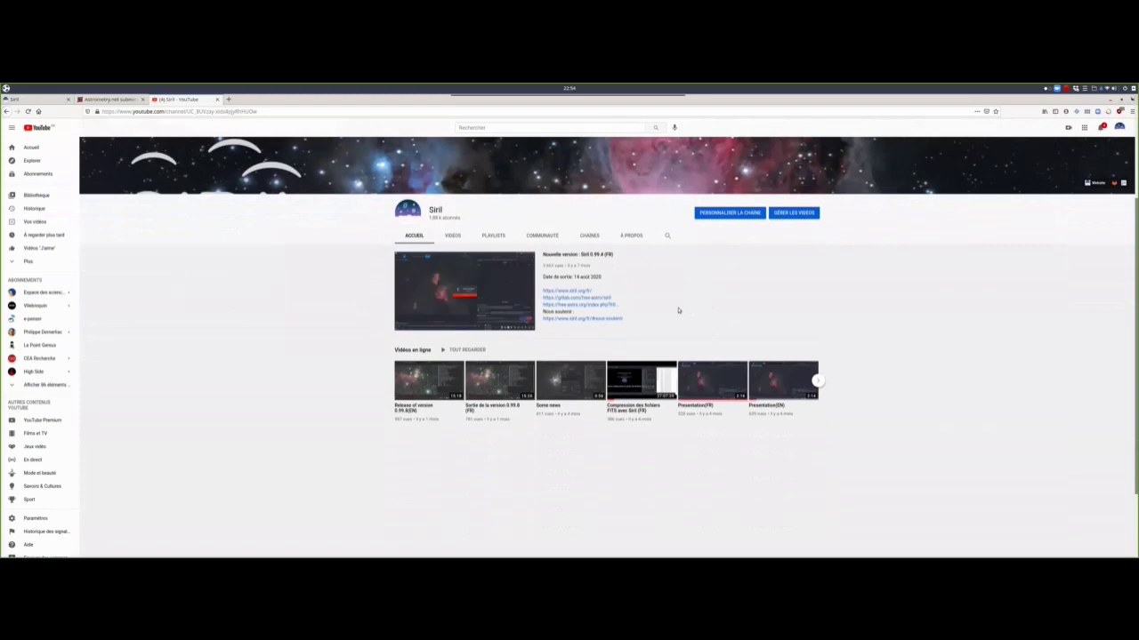
scroll(386, 381, up, 1)
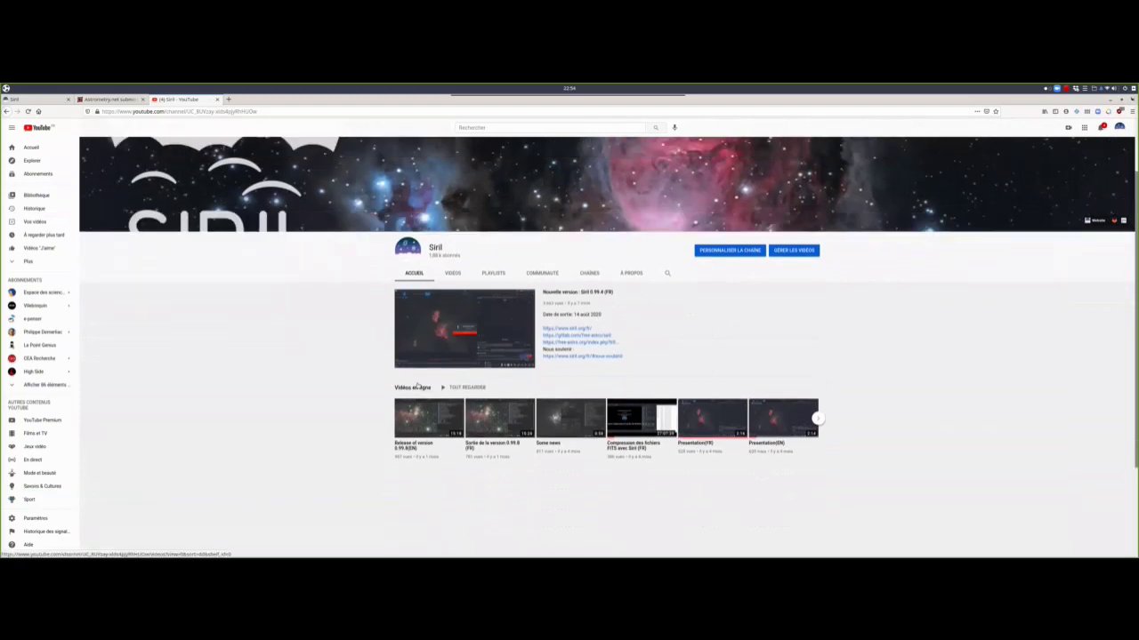
- List all uploaded videos of the Siril channel and browse through the older ones and back to the newest
click(418, 388)
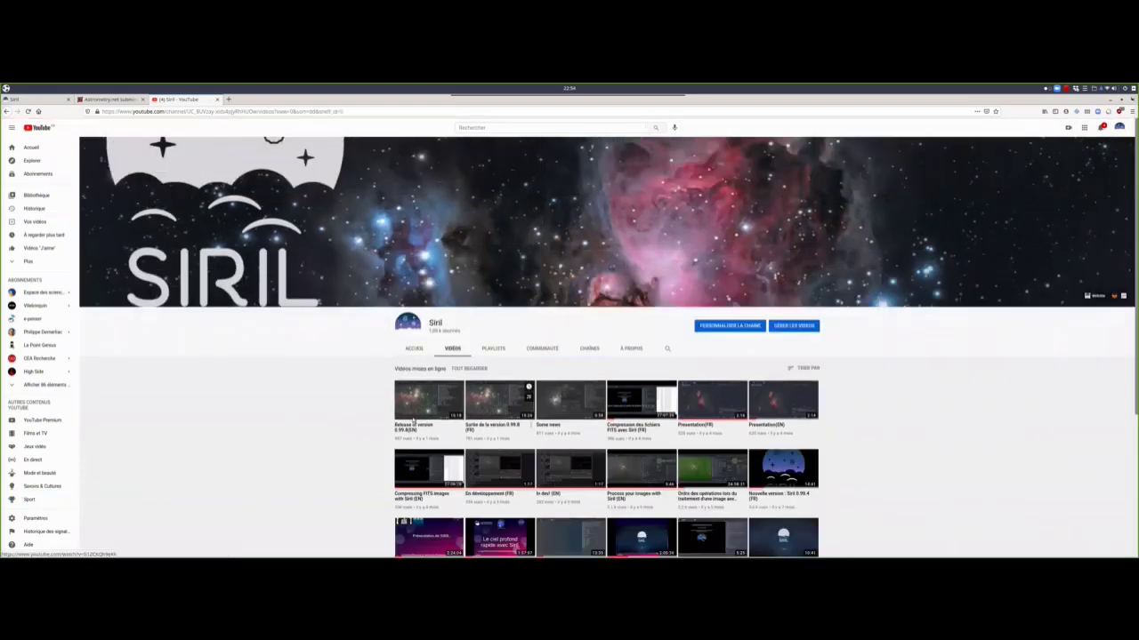
scroll(321, 365, down, 1)
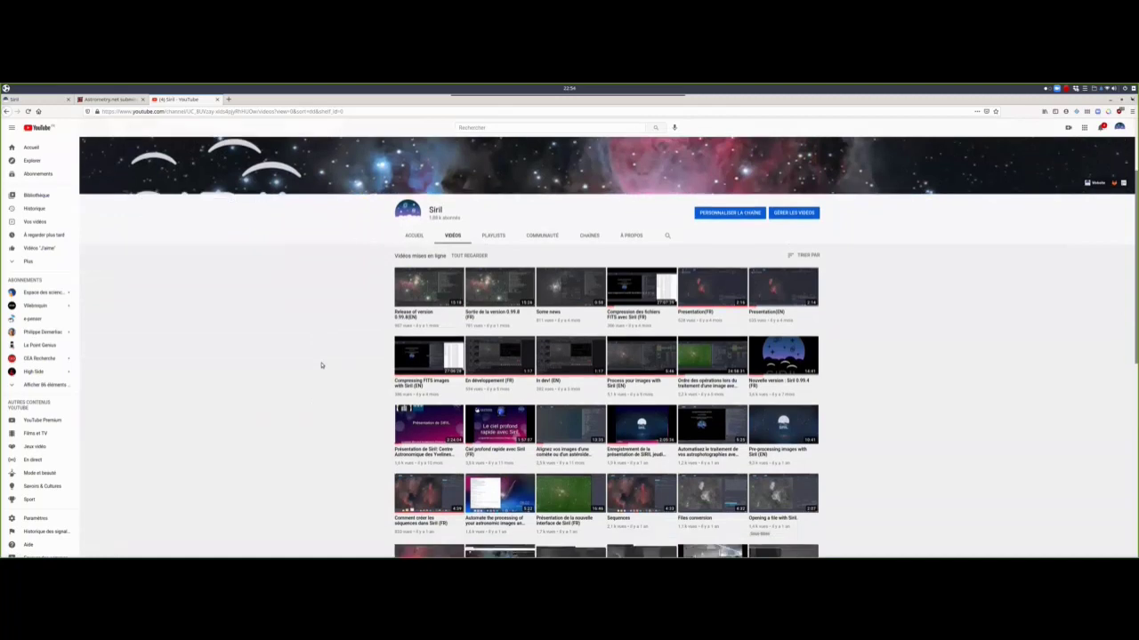
scroll(321, 365, down, 1)
scroll(321, 365, down, 1)
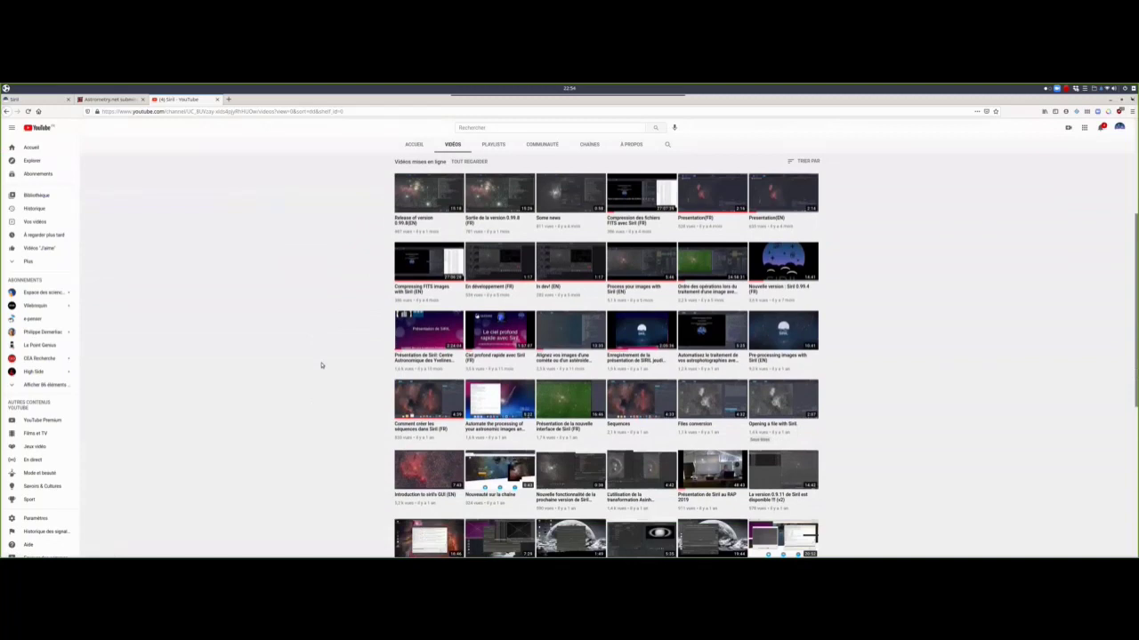
scroll(322, 365, down, 1)
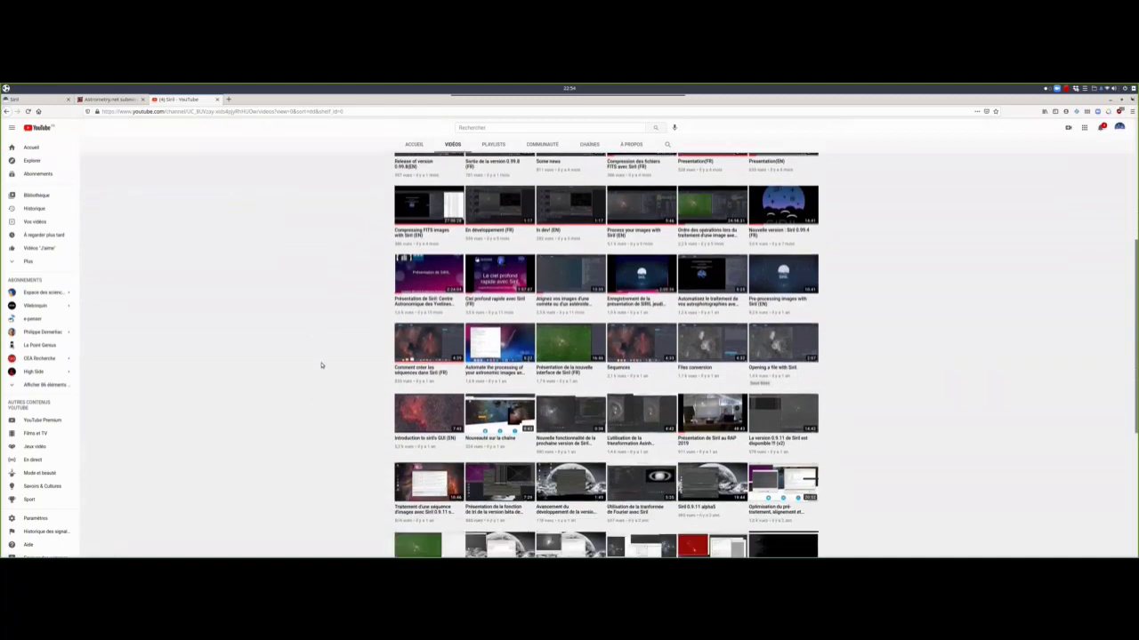
scroll(321, 365, down, 1)
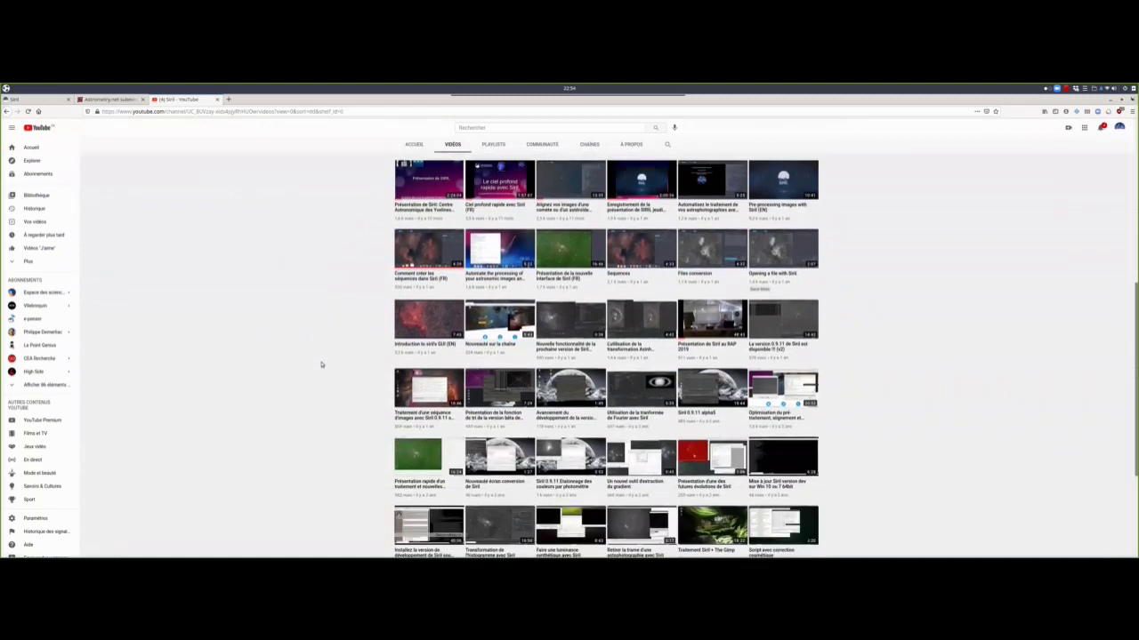
scroll(321, 365, down, 5)
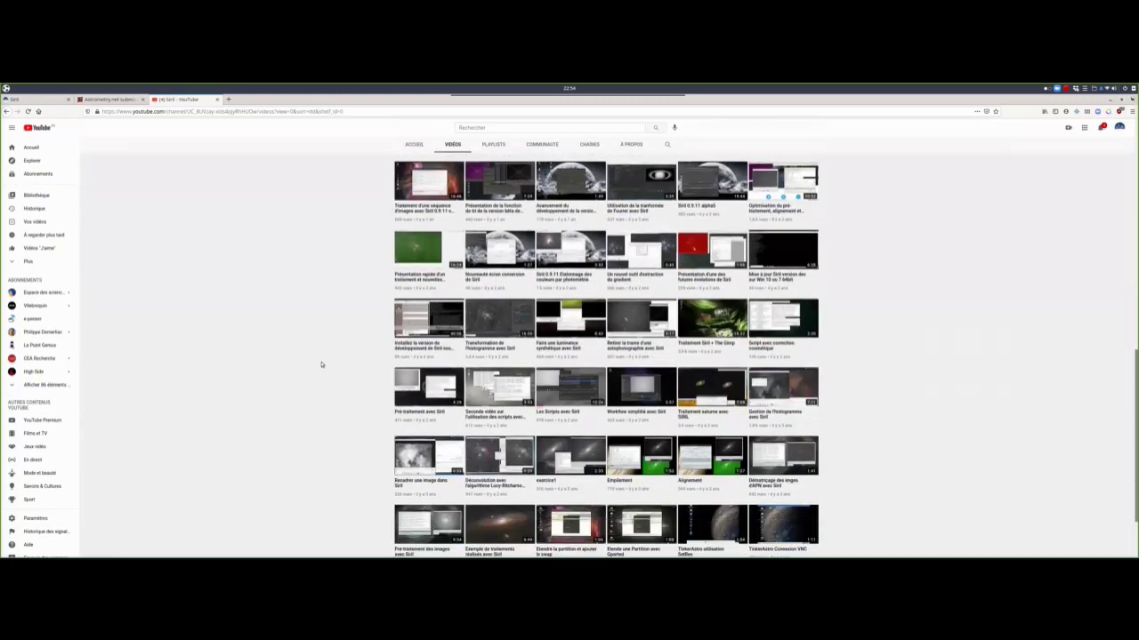
scroll(321, 369, up, 2)
scroll(323, 372, up, 5)
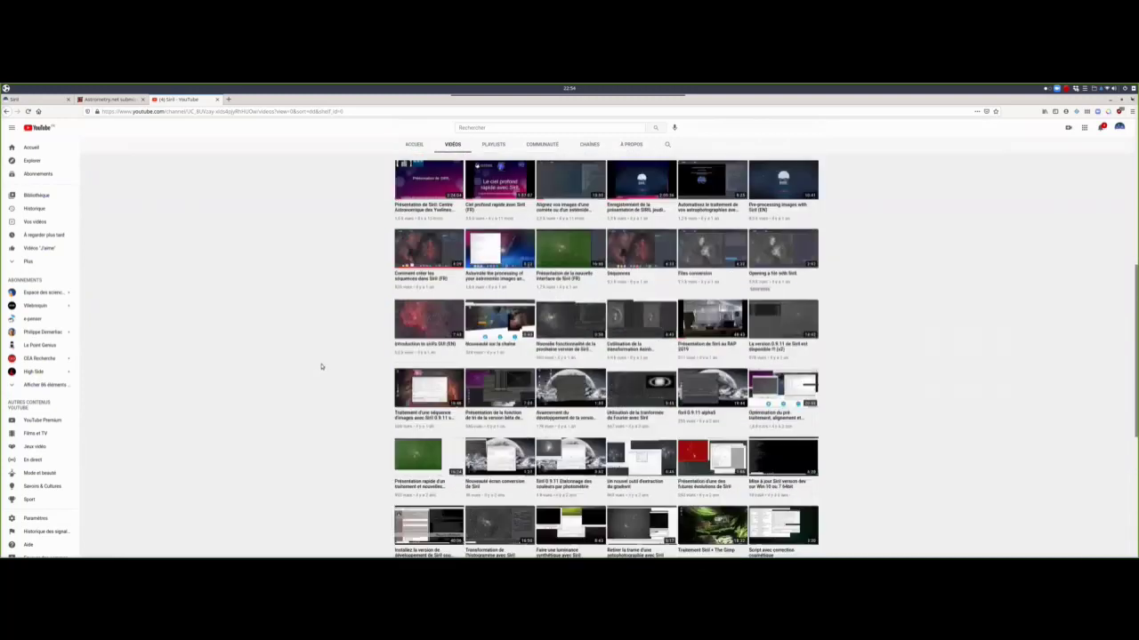
scroll(369, 329, up, 3)
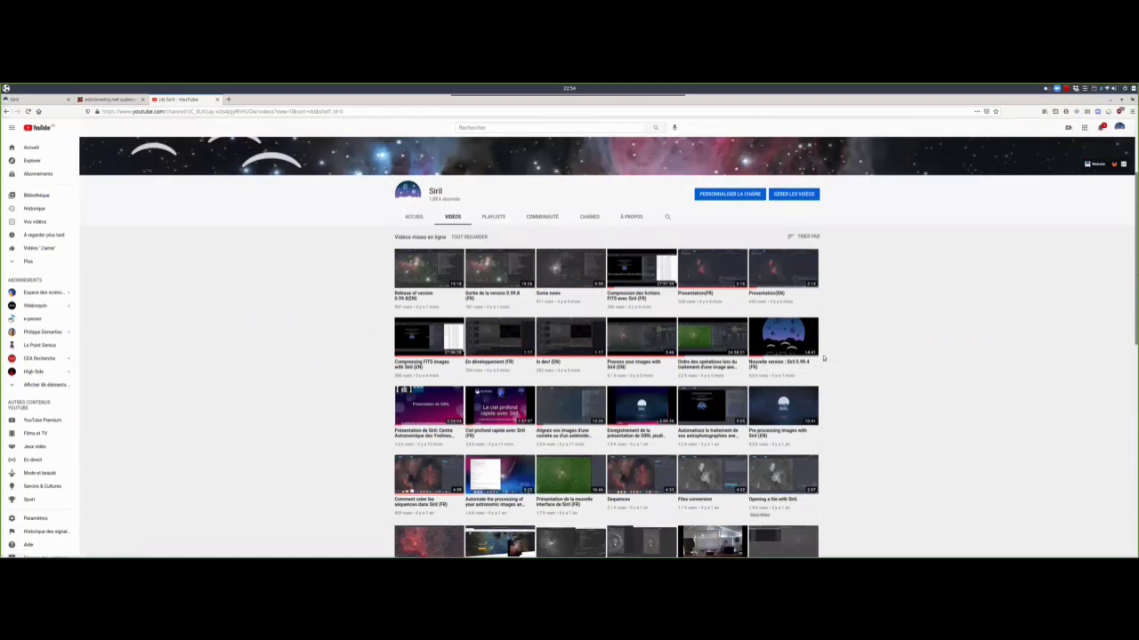
- Open the video "Alignez vos images d'une comète ou d'un astéroïde (FR)" and select its web address
click(562, 406)
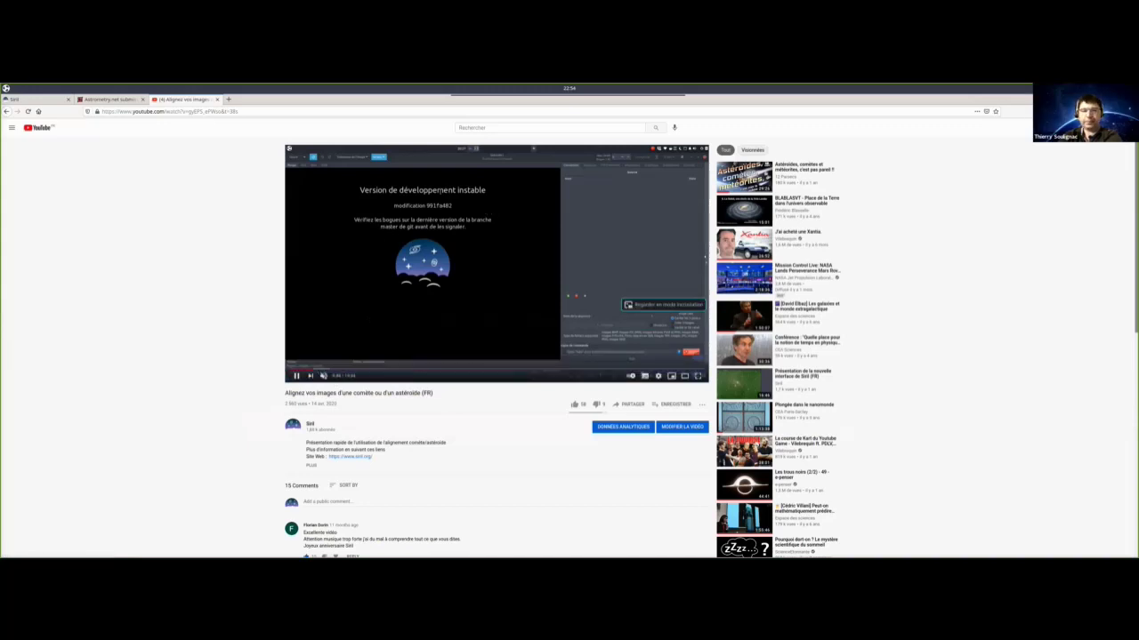
click(244, 111)
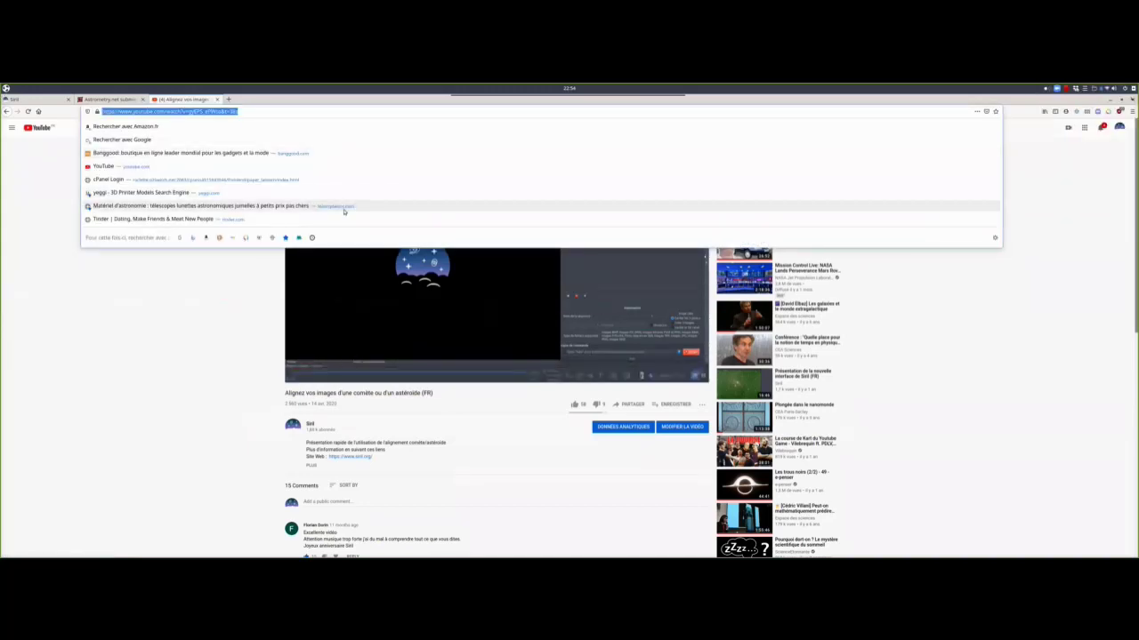
click(170, 334)
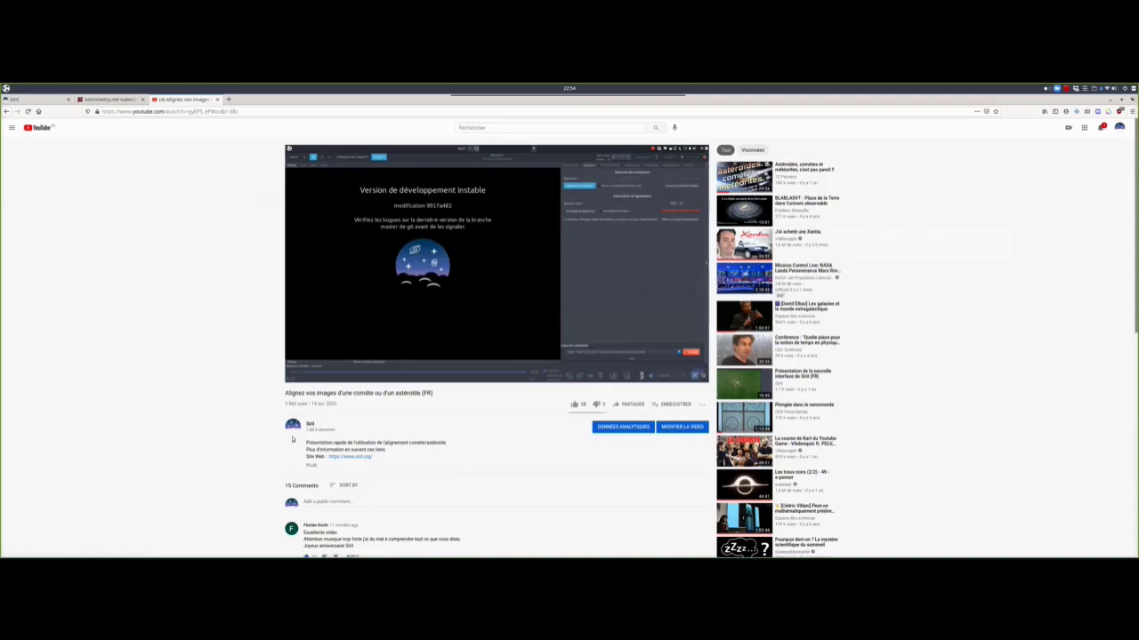
mouse_move(492, 380)
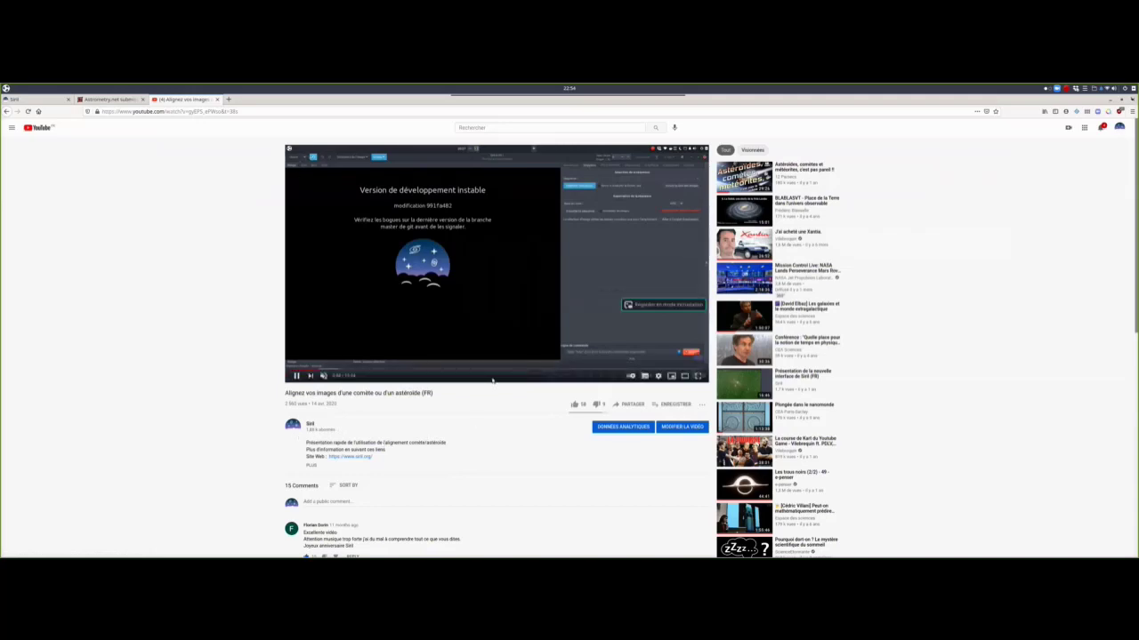
- Pause the comet alignment video, close the YouTube and Astrometry.net pages, and return to the start of the Siril home page
click(297, 375)
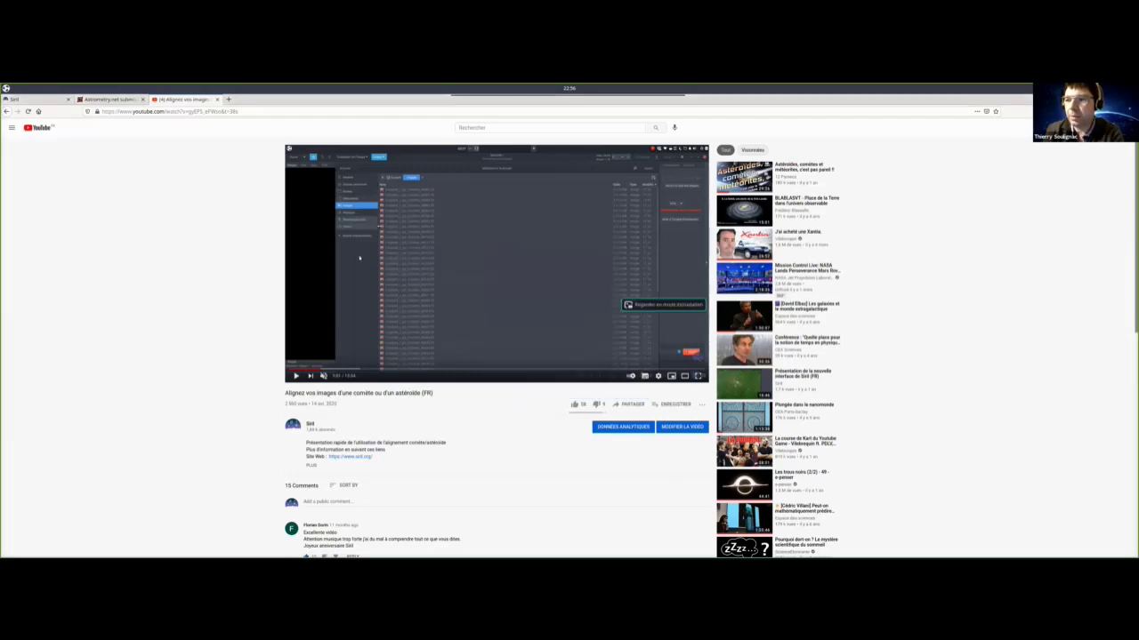
click(218, 100)
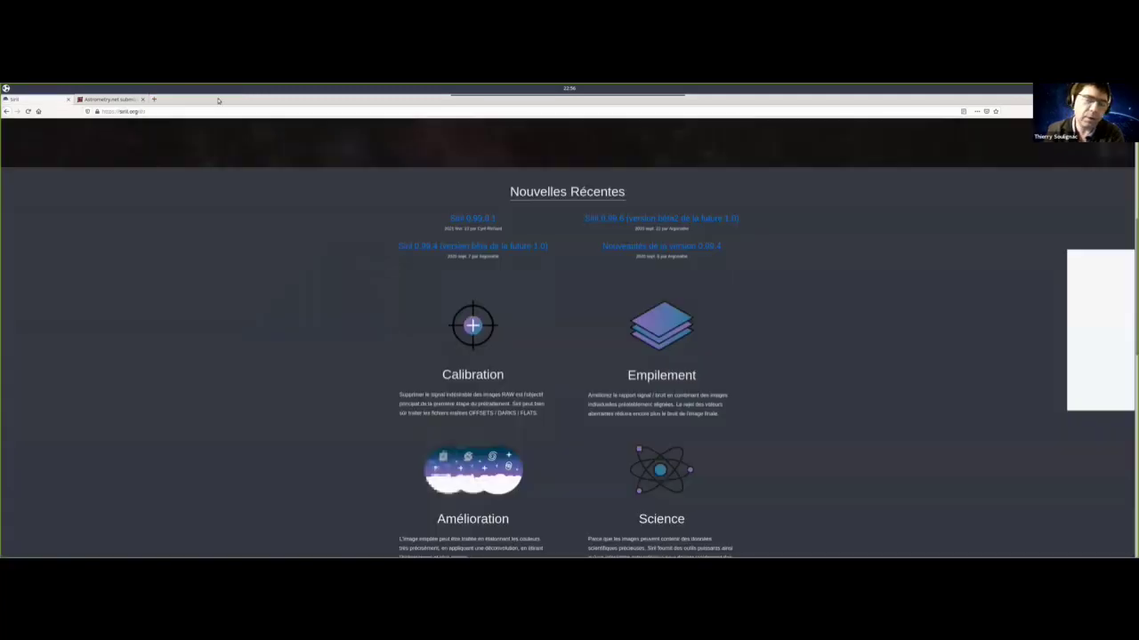
click(122, 100)
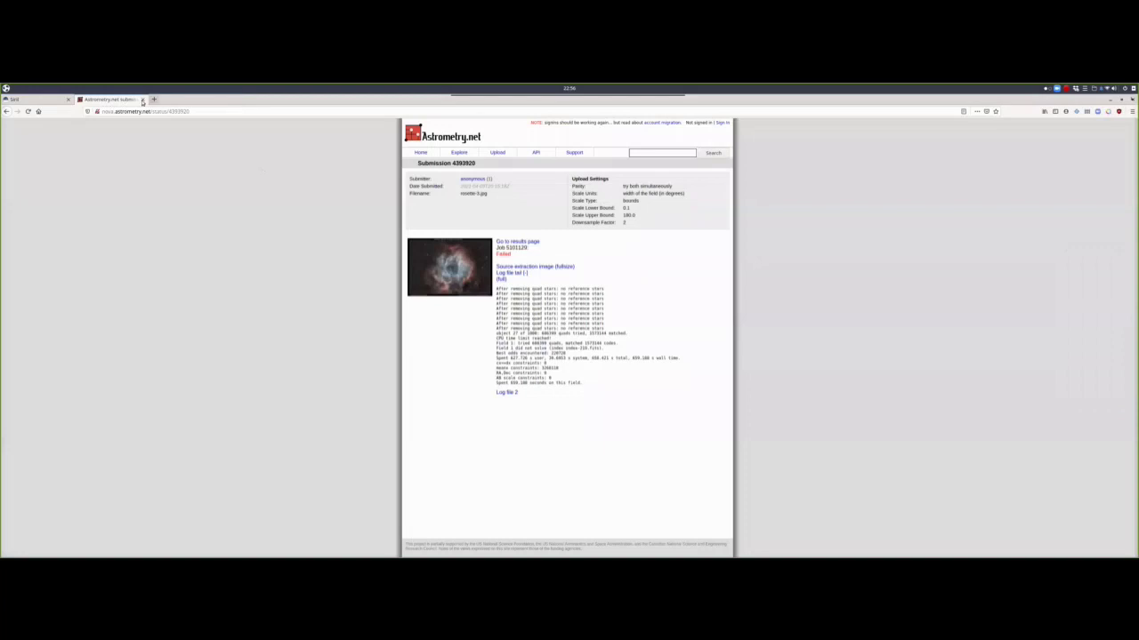
key(ctrl+w)
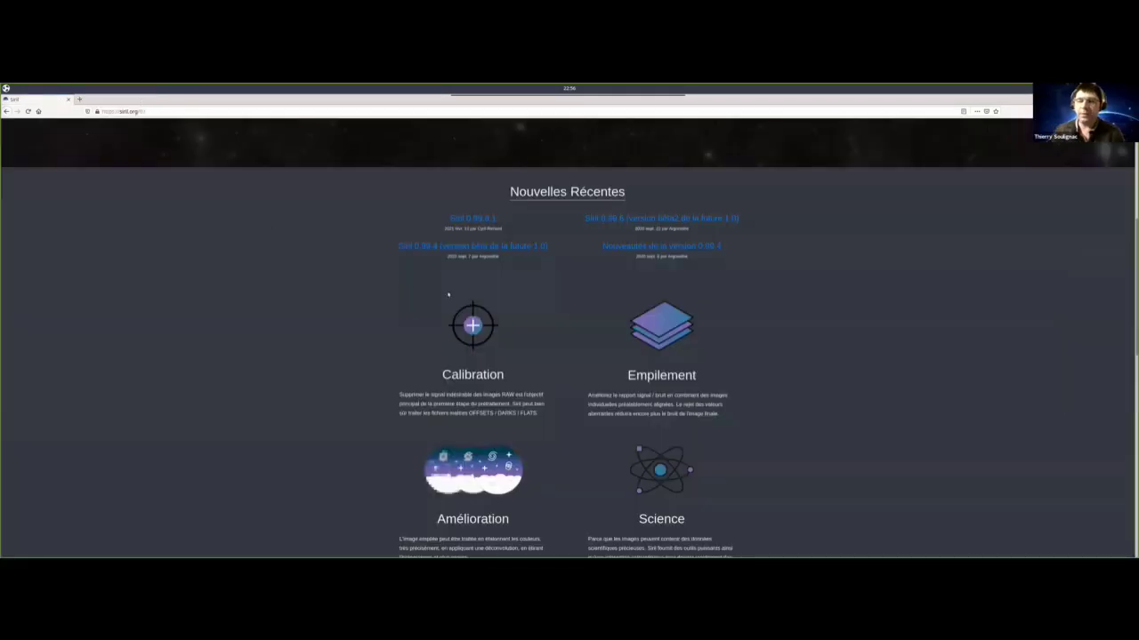
scroll(449, 294, up, 5)
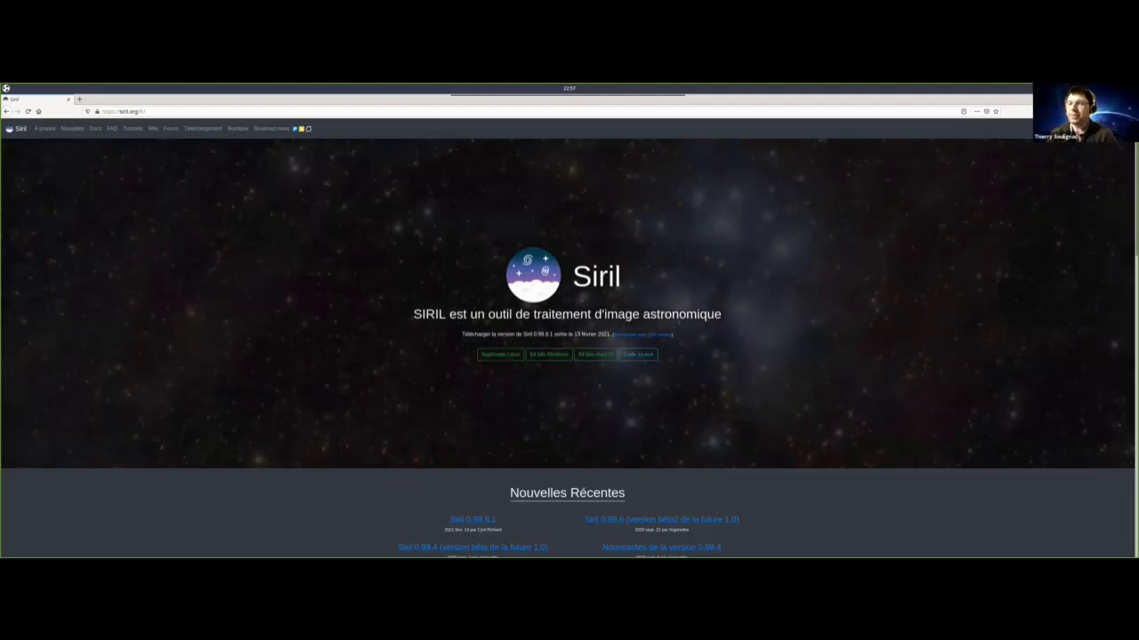
- Switch back to Siril with the SH2-248.fit image and look over its available image processing functions
key(super+d)
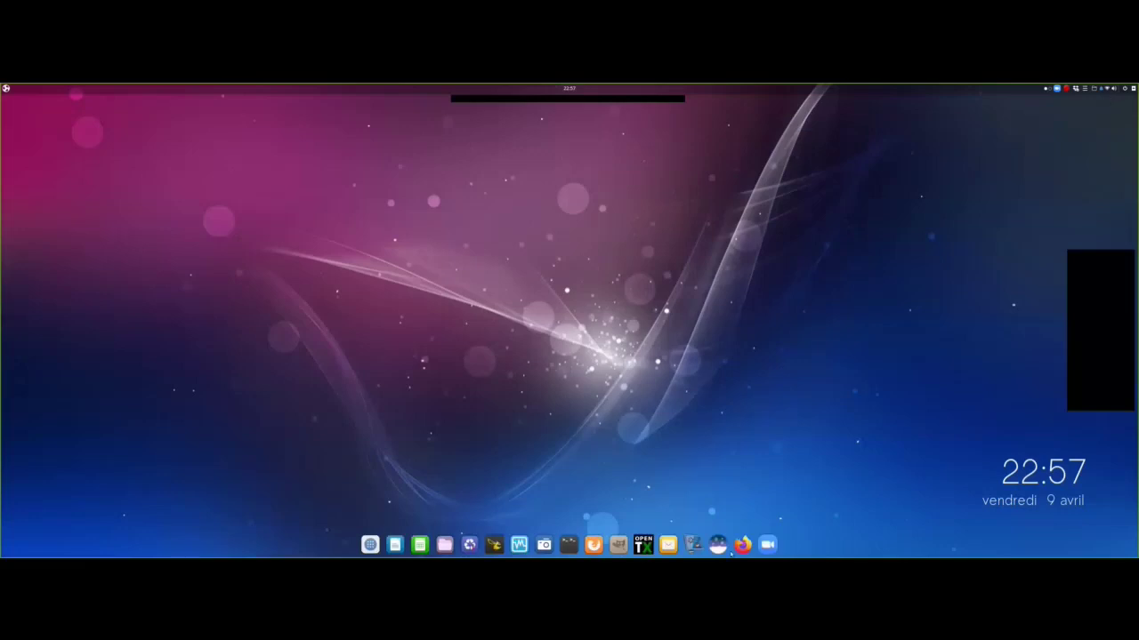
mouse_move(717, 548)
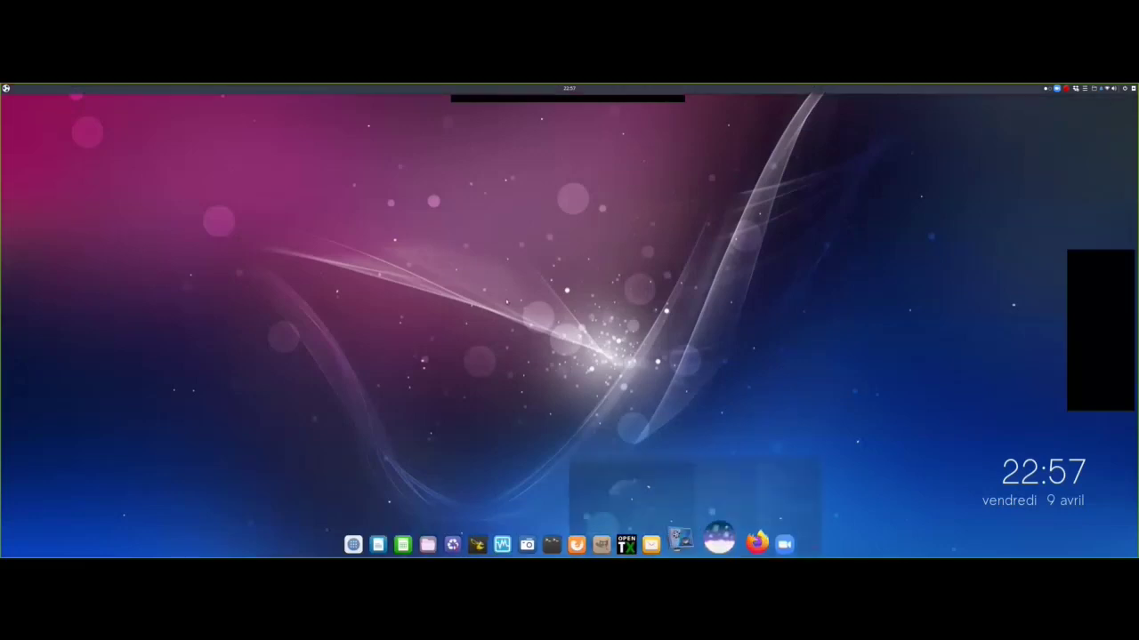
click(719, 539)
click(138, 103)
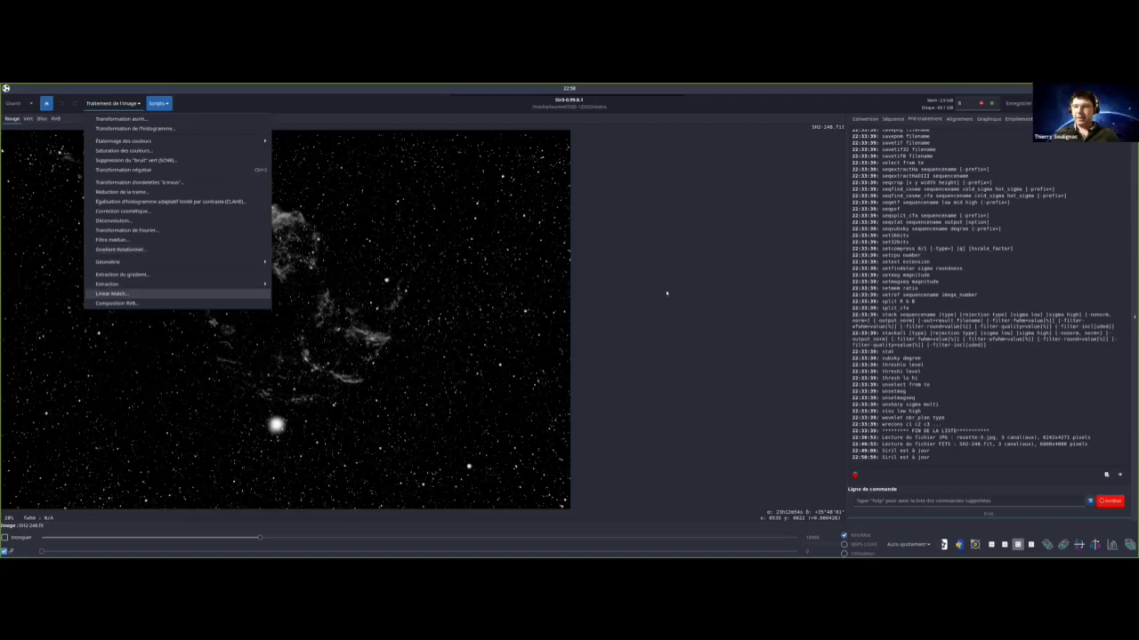
click(687, 224)
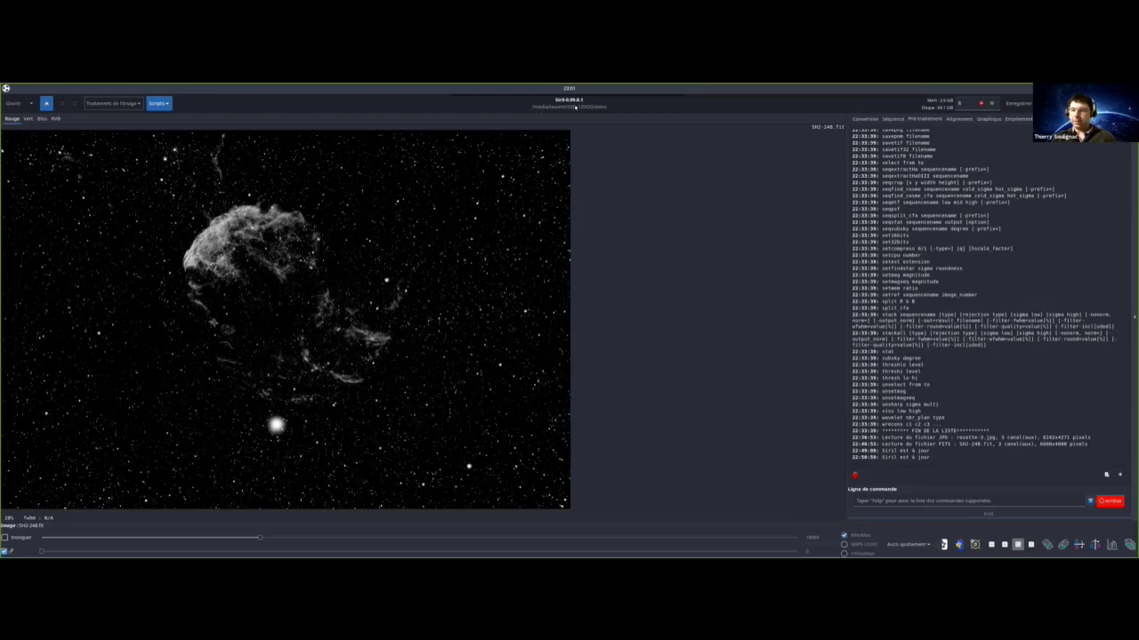
key(alt+u)
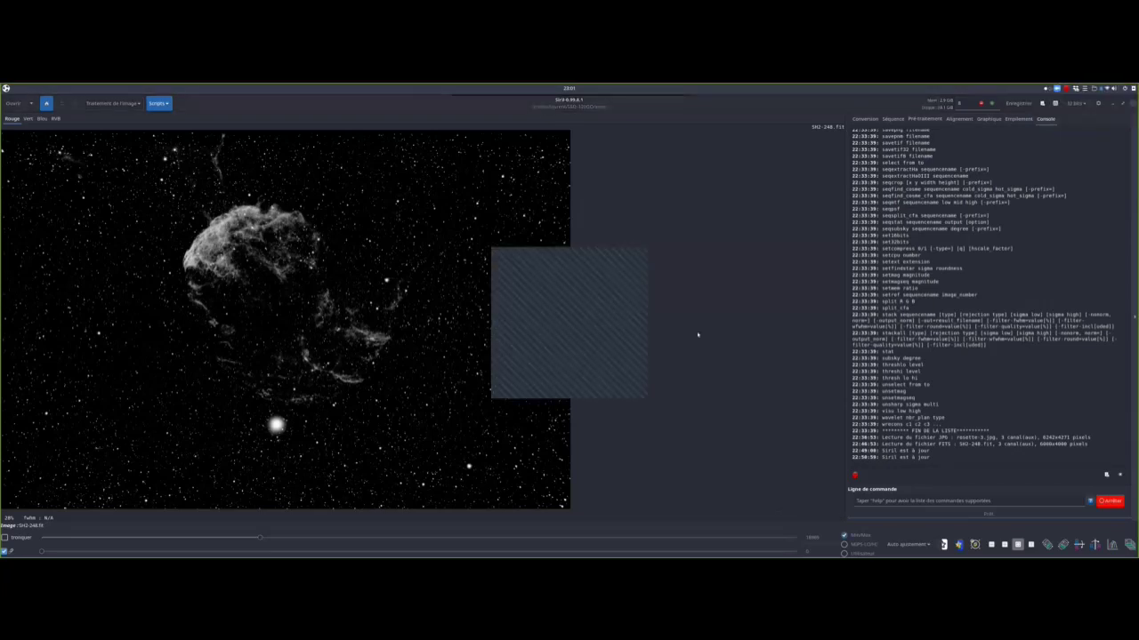